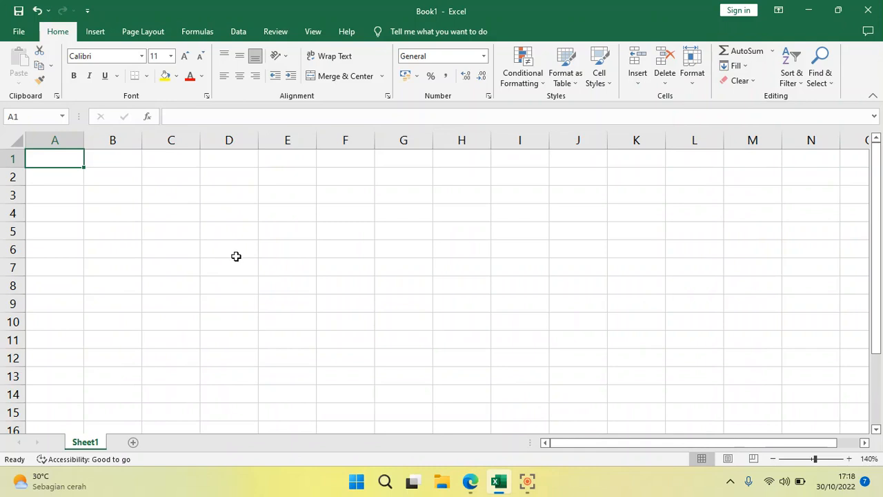
Enter the network address 192.168.30.1/26 in cell A2.
{"action": "mouse_move", "coordinate": [468, 485]}
{"action": "left_click", "coordinate": [70, 179]}
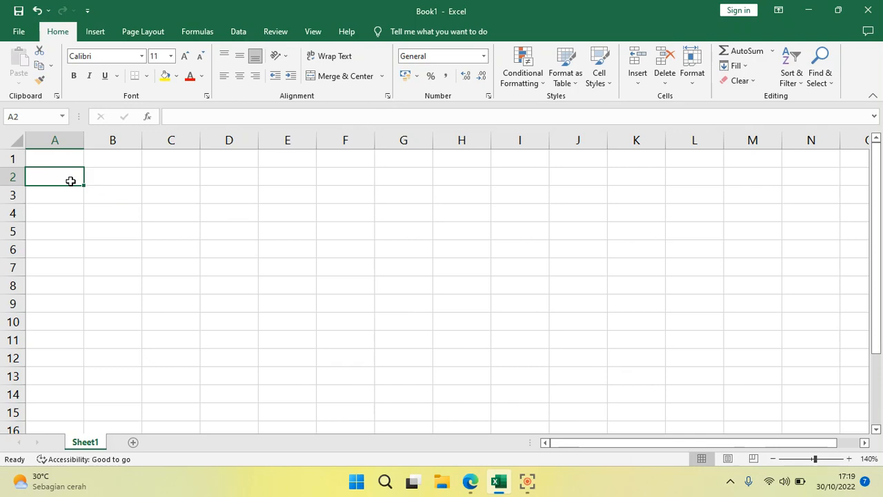
{"action": "type", "text": "192.168"}
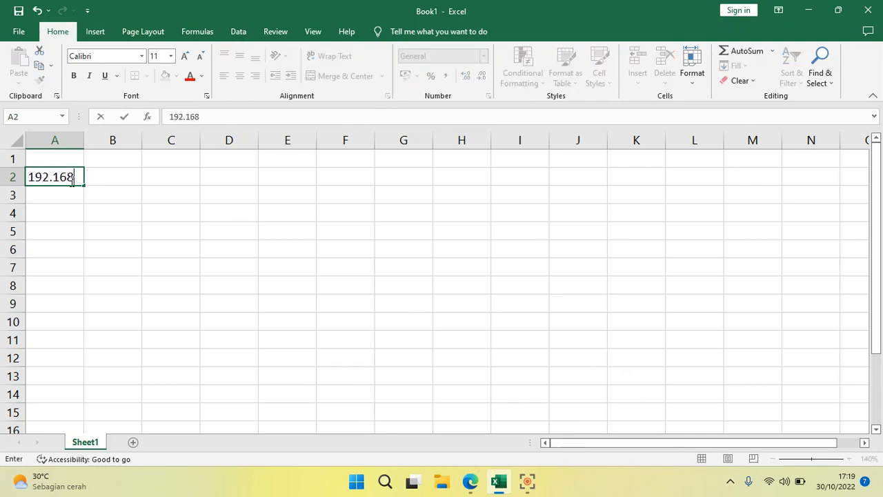
{"action": "type", "text": ".30.1/26"}
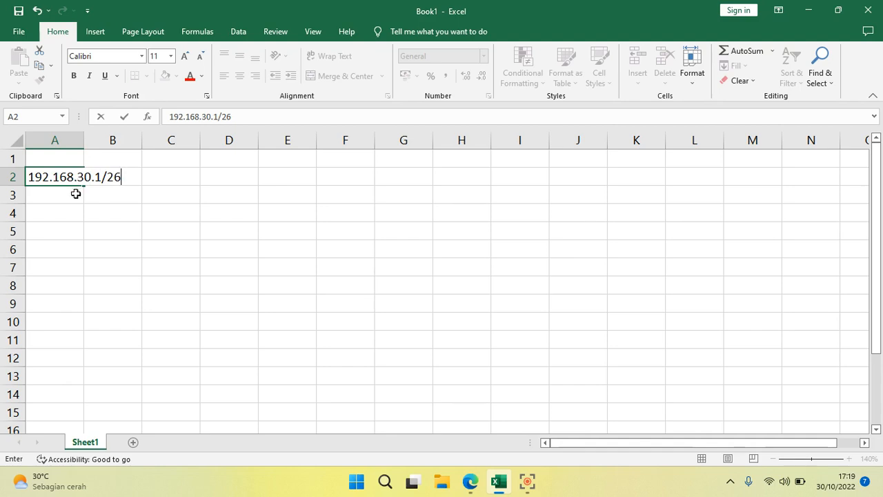
{"action": "left_click", "coordinate": [64, 214]}
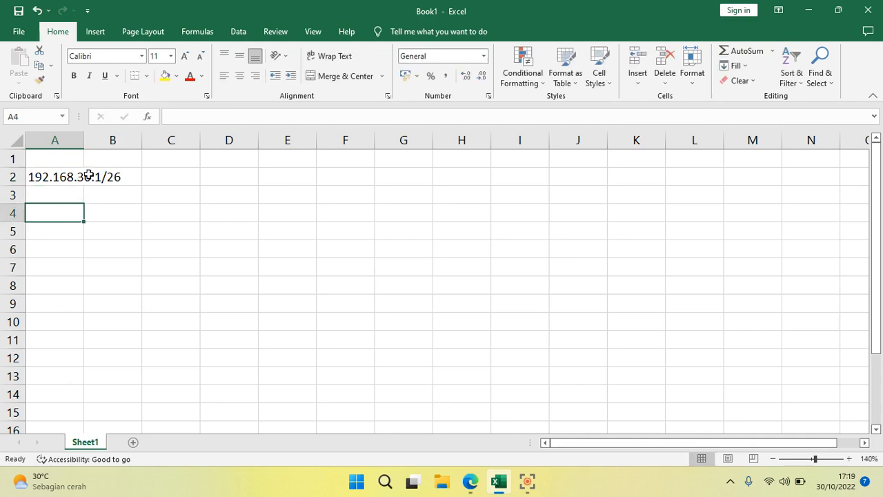
{"action": "left_click_drag", "start_coordinate": [84, 140], "coordinate": [105, 142]}
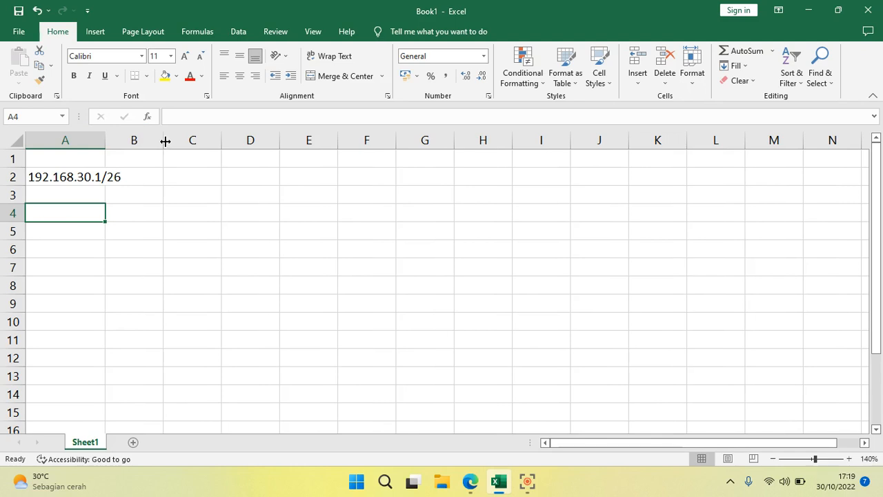
{"action": "mouse_move", "coordinate": [166, 141]}
{"action": "left_mouse_down"}
{"action": "mouse_move", "coordinate": [184, 144]}
{"action": "mouse_move", "coordinate": [161, 140]}
{"action": "left_mouse_up"}
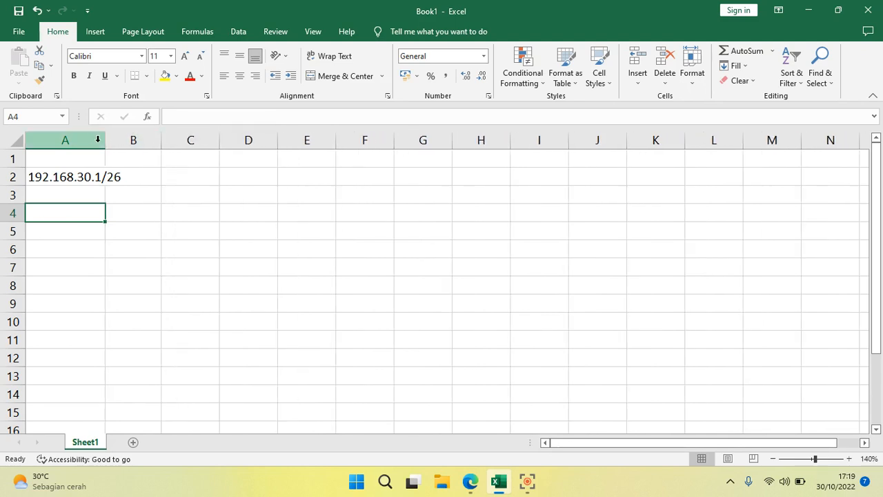
{"action": "left_click_drag", "start_coordinate": [104, 140], "coordinate": [85, 146]}
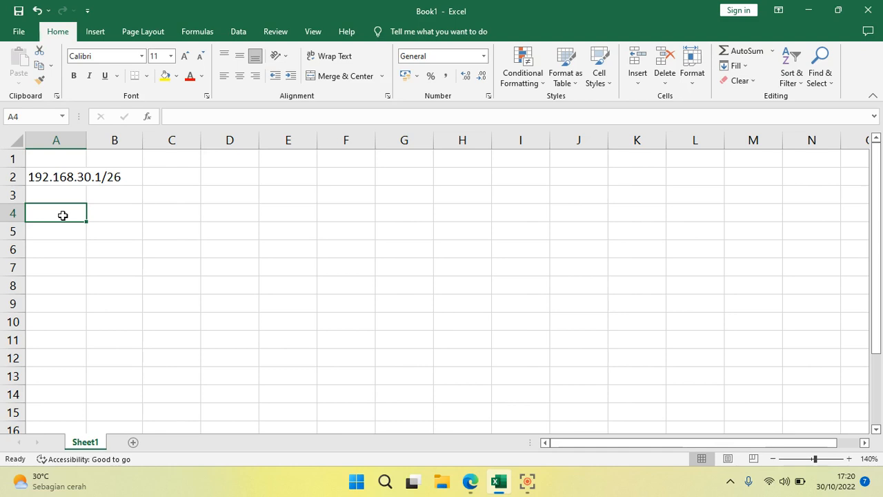
Enter 11111111 in cell A4 and widen column A so the full number fits.
{"action": "type", "text": "11"}
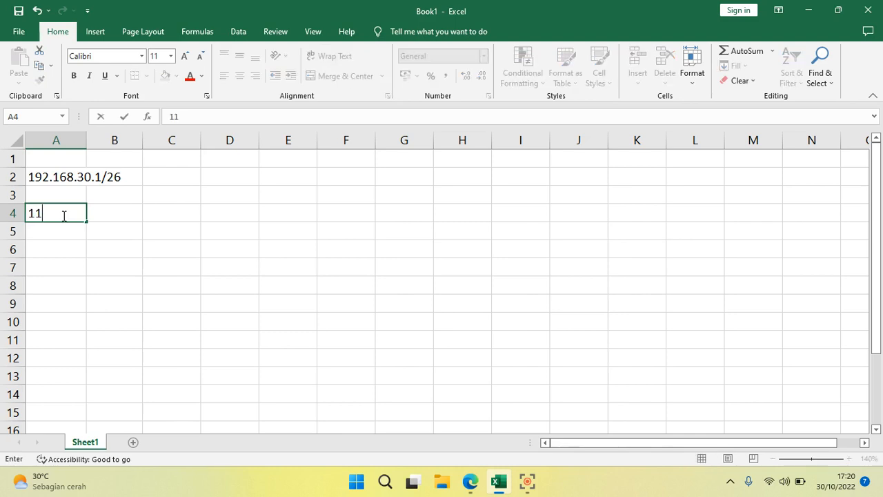
{"action": "type", "text": "11"}
{"action": "key", "text": "BackSpace"}
{"action": "key", "text": "BackSpace"}
{"action": "key", "text": "BackSpace"}
{"action": "key", "text": "BackSpace"}
{"action": "type", "text": "11111111"}
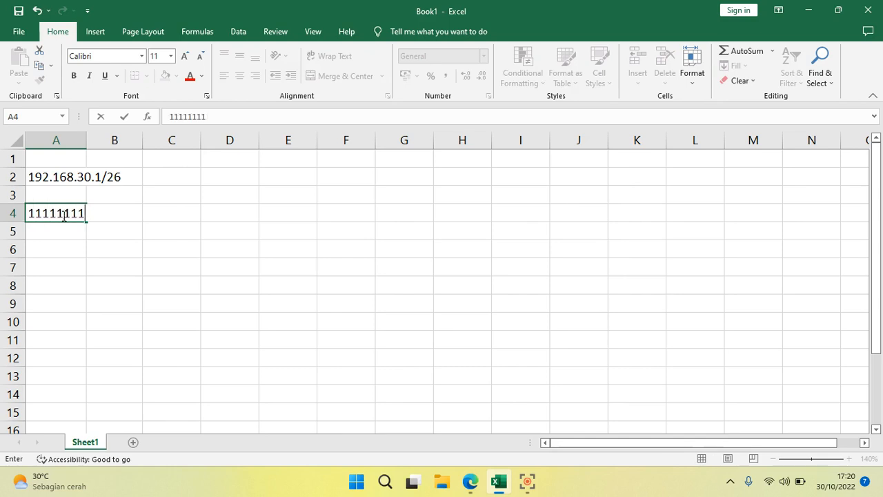
{"action": "key", "text": "Tab"}
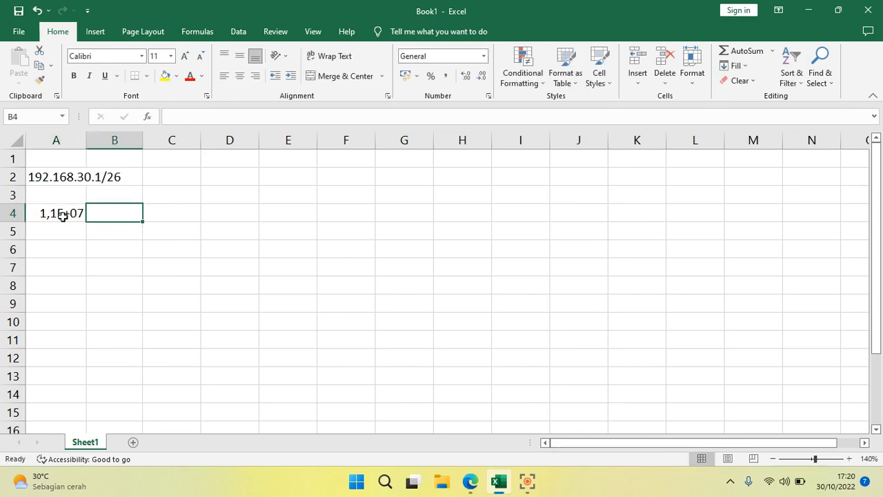
{"action": "left_click_drag", "start_coordinate": [86, 140], "coordinate": [101, 140]}
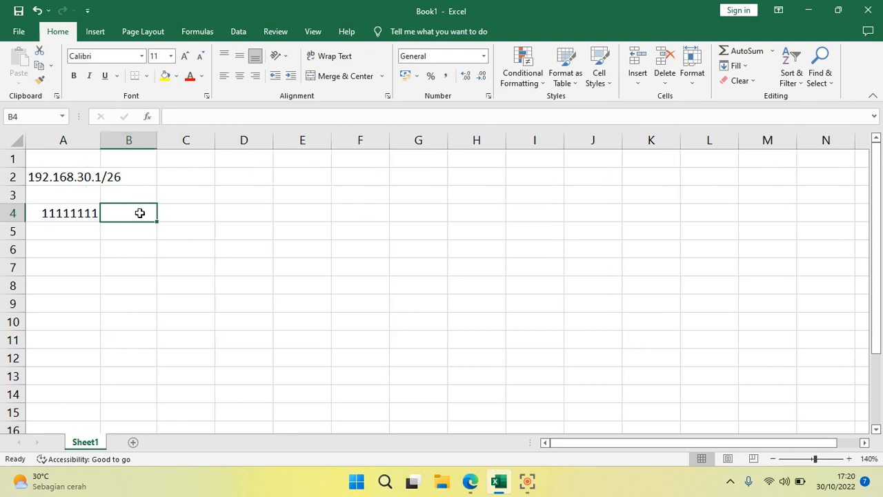
Enter 11111111 in cell B4 and widen column B so all eight digits fit.
{"action": "type", "text": "11111"}
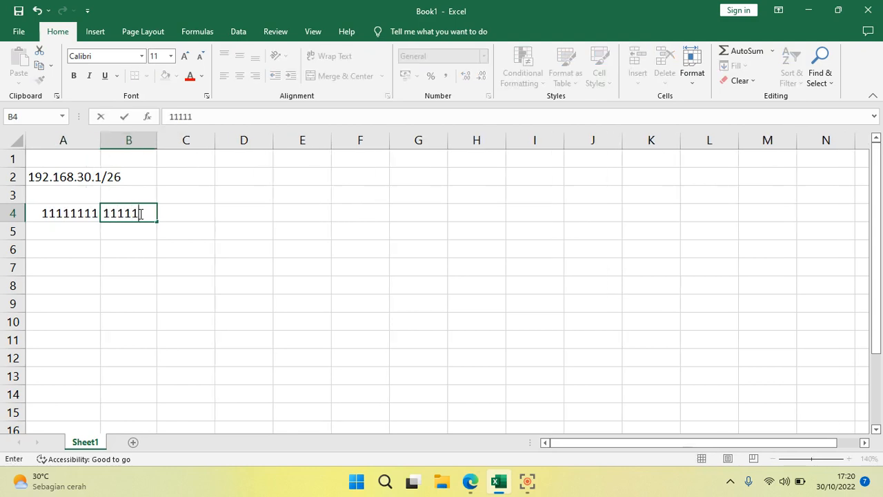
{"action": "type", "text": "111"}
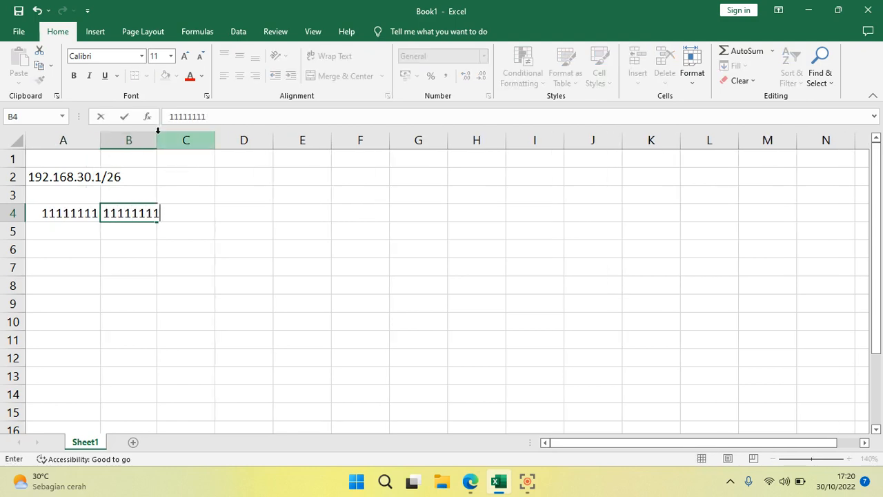
{"action": "left_click", "coordinate": [172, 170]}
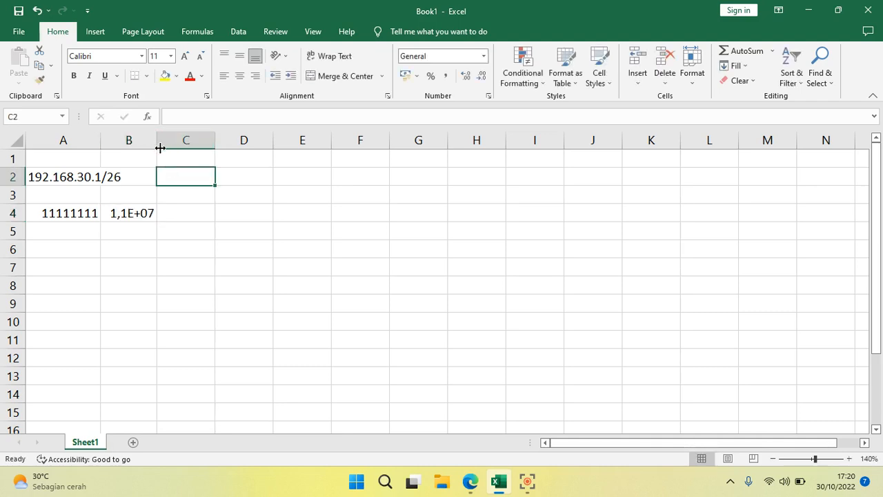
{"action": "left_click_drag", "start_coordinate": [158, 146], "coordinate": [170, 144]}
Enter 11111111 in cell C4 and widen column C until the whole number fits.
{"action": "left_click", "coordinate": [198, 209]}
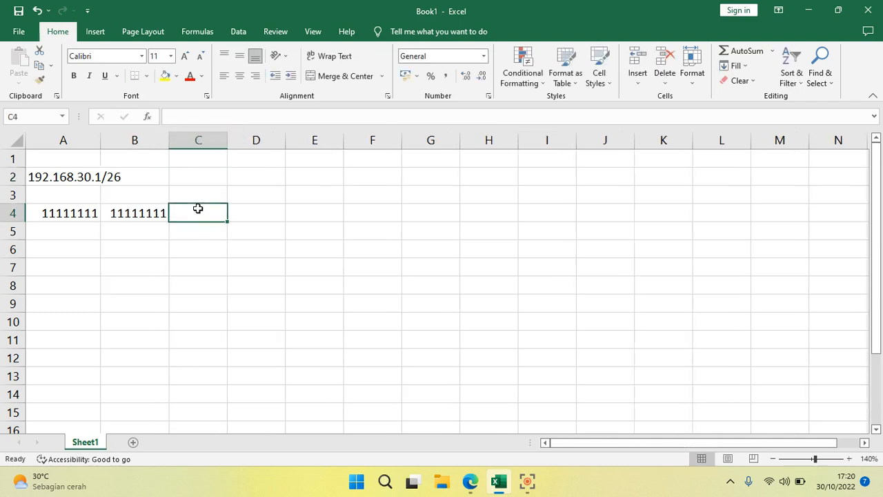
{"action": "type", "text": "1111111"}
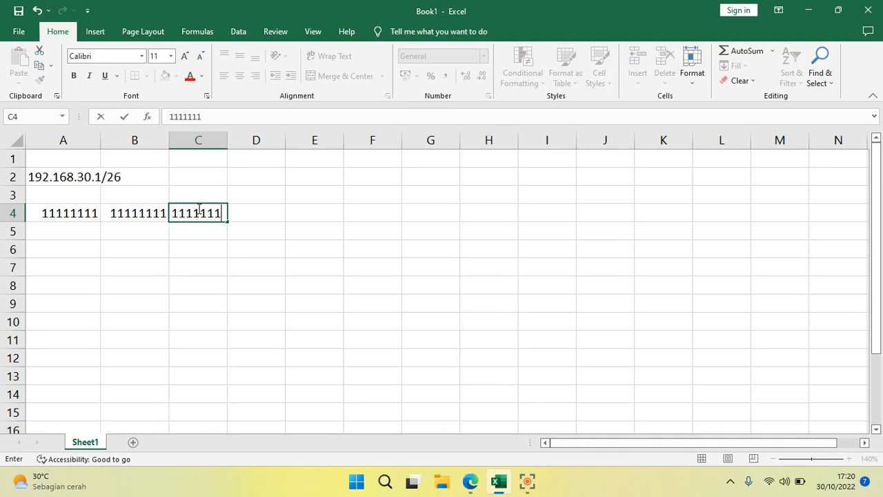
{"action": "key", "text": "Left"}
{"action": "key", "text": "Left"}
{"action": "key", "text": "Left"}
{"action": "key", "text": "Left"}
{"action": "key", "text": "Left"}
{"action": "key", "text": "Left"}
{"action": "type", "text": "1"}
{"action": "left_click", "coordinate": [242, 173]}
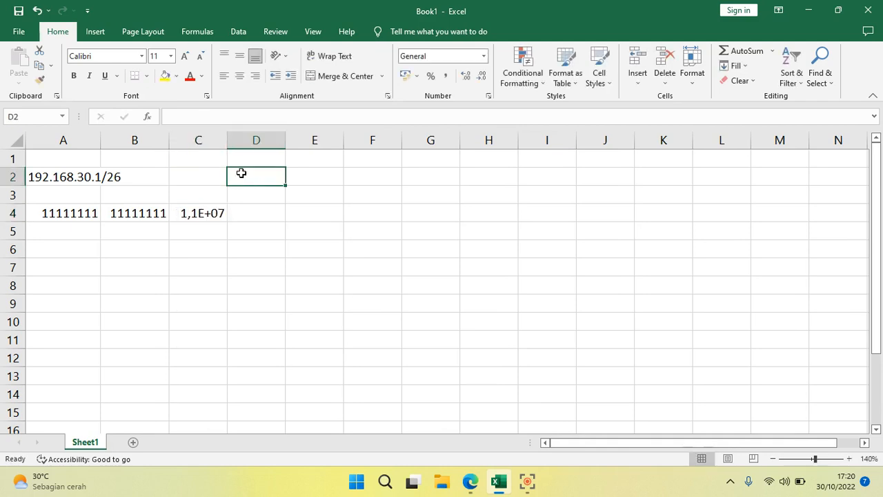
{"action": "left_click_drag", "start_coordinate": [224, 145], "coordinate": [241, 144]}
Enter 11111111 in cell D4 and widen column D to fit the number.
{"action": "left_click", "coordinate": [265, 215]}
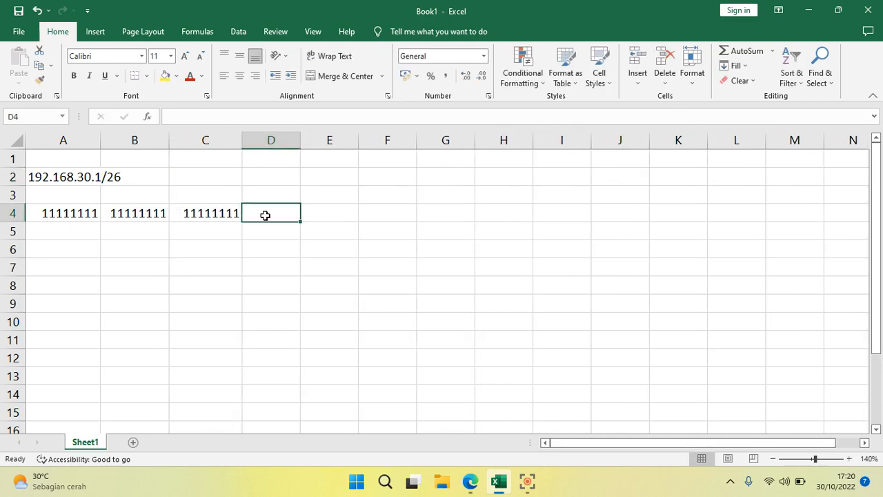
{"action": "type", "text": "111"}
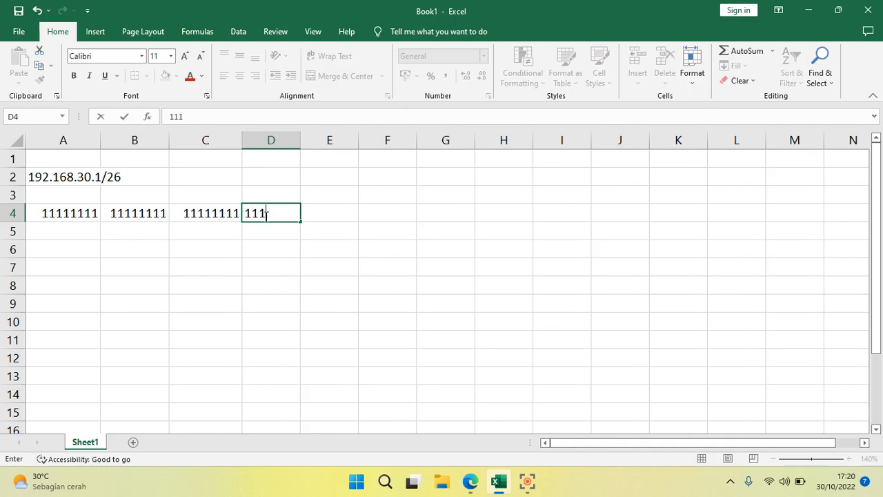
{"action": "type", "text": "11111"}
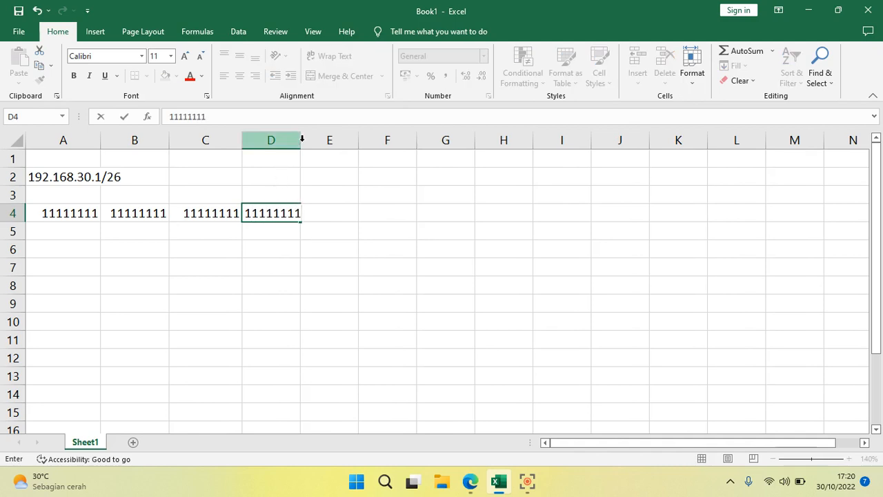
{"action": "left_click", "coordinate": [317, 187]}
{"action": "left_click_drag", "start_coordinate": [300, 145], "coordinate": [316, 147]}
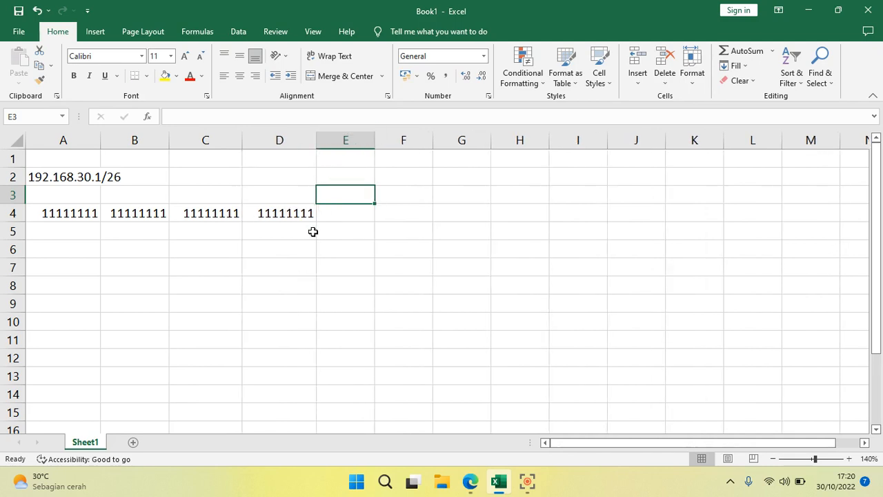
Center the four binary octets in A4:D4 horizontally.
{"action": "left_click_drag", "start_coordinate": [71, 213], "coordinate": [246, 216]}
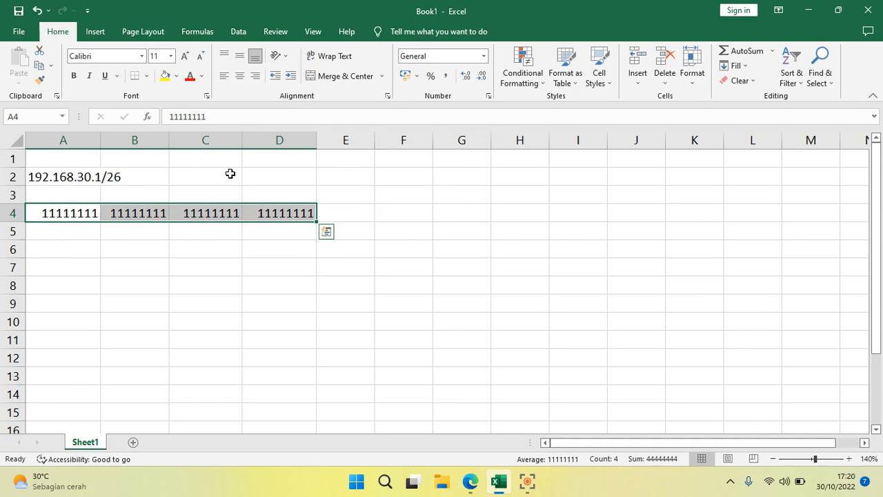
{"action": "left_click", "coordinate": [239, 77]}
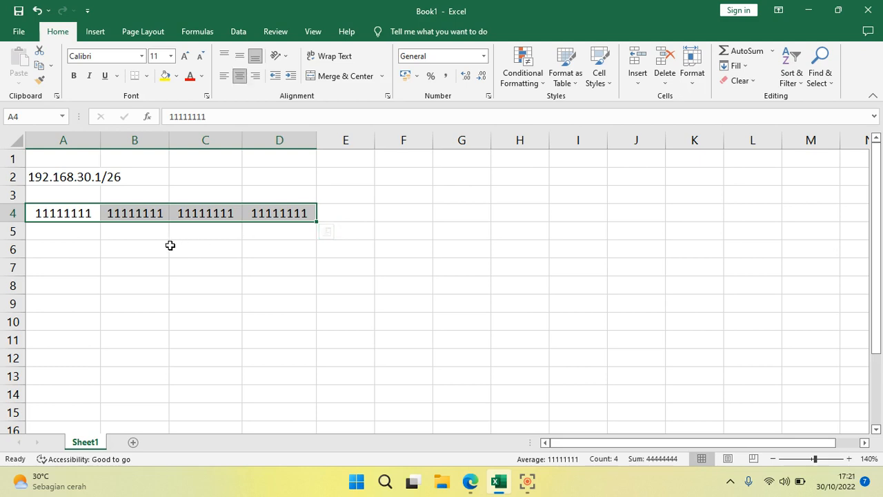
Enter 255 in each of the cells A5 to D5 and center the four values horizontally.
{"action": "left_click", "coordinate": [63, 235]}
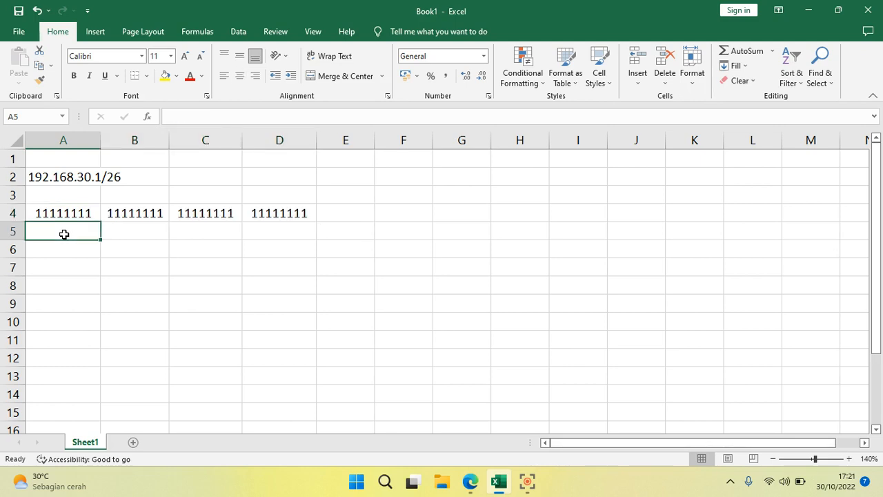
{"action": "type", "text": "255"}
{"action": "key", "text": "BackSpace"}
{"action": "type", "text": "5"}
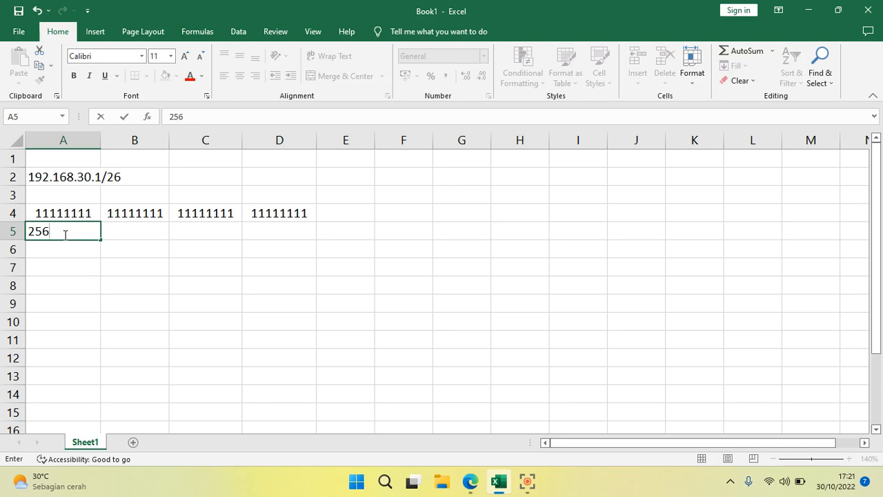
{"action": "key", "text": "Tab"}
{"action": "type", "text": "255"}
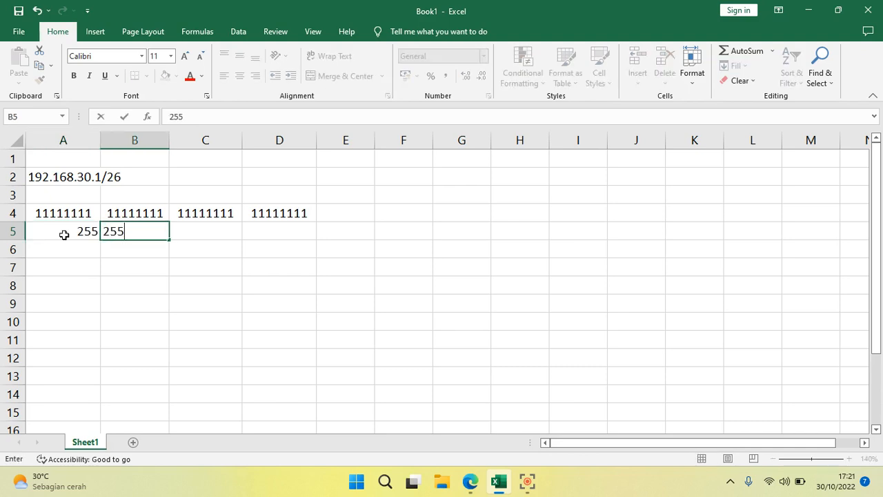
{"action": "key", "text": "Tab"}
{"action": "type", "text": "255"}
{"action": "key", "text": "Tab"}
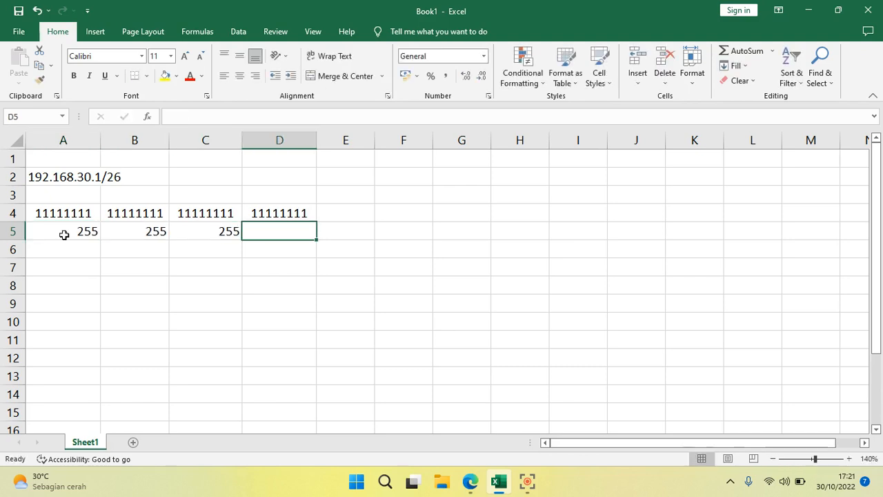
{"action": "type", "text": "2555"}
{"action": "key", "text": "BackSpace"}
{"action": "key", "text": "Return"}
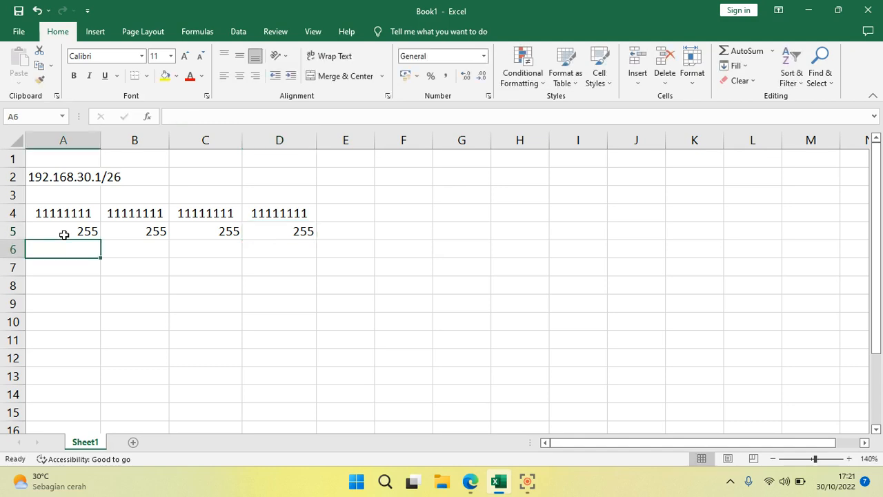
{"action": "left_click_drag", "start_coordinate": [60, 231], "coordinate": [245, 231]}
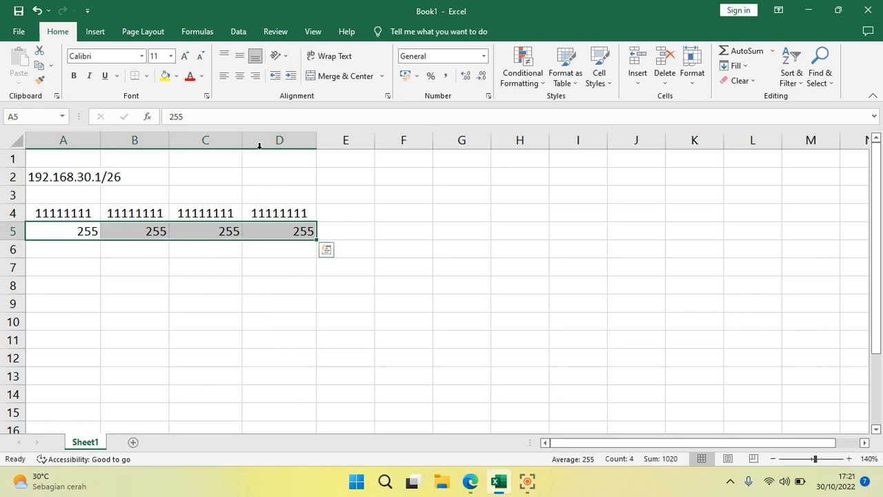
{"action": "left_click", "coordinate": [241, 78]}
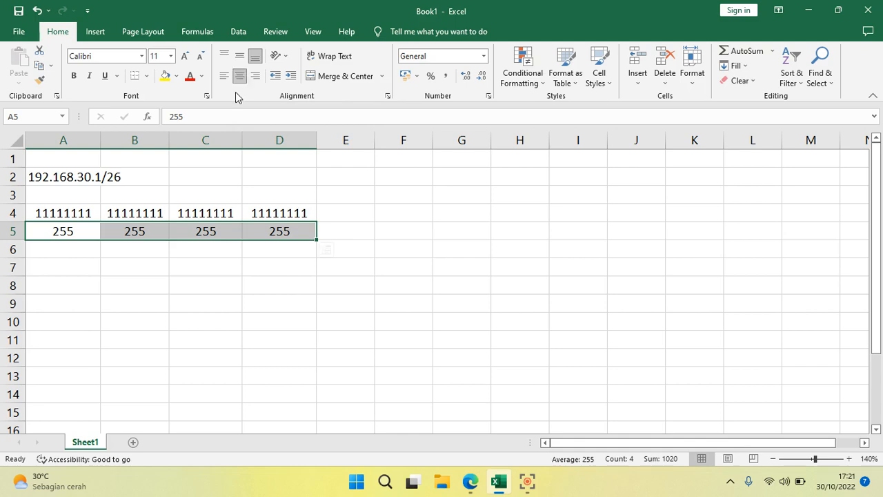
{"action": "left_click", "coordinate": [32, 175]}
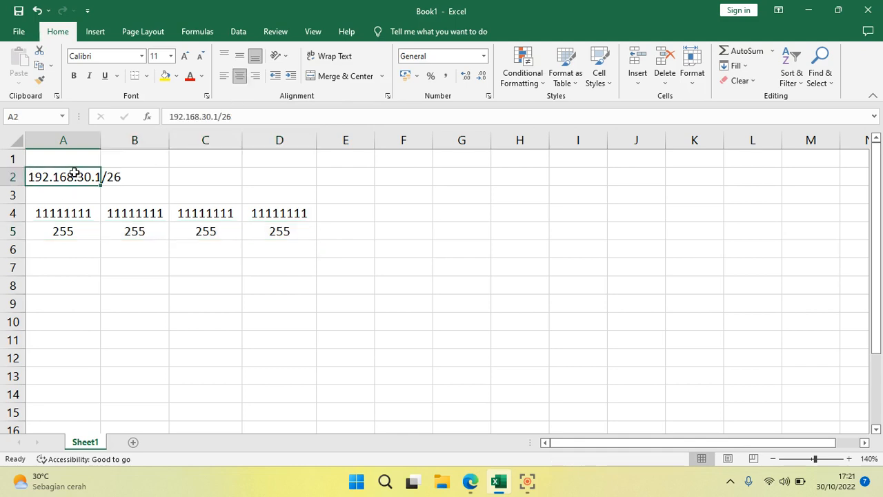
{"action": "left_click_drag", "start_coordinate": [75, 173], "coordinate": [104, 174]}
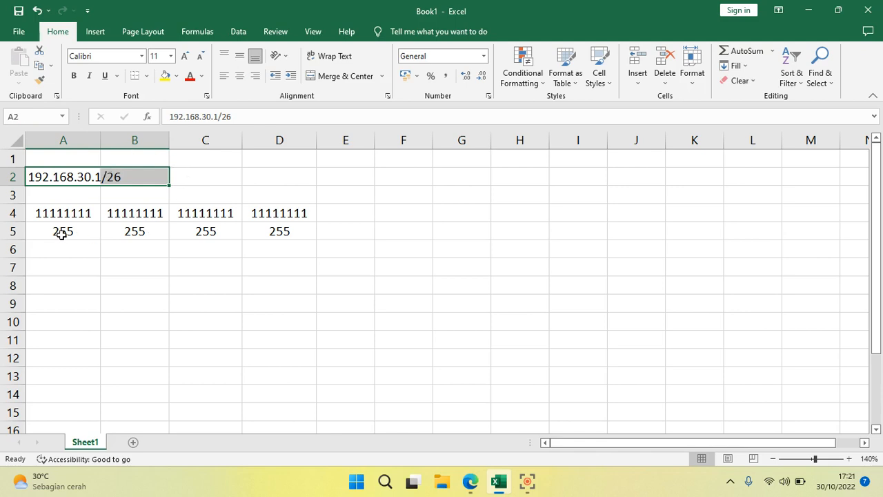
{"action": "left_click_drag", "start_coordinate": [61, 235], "coordinate": [262, 241]}
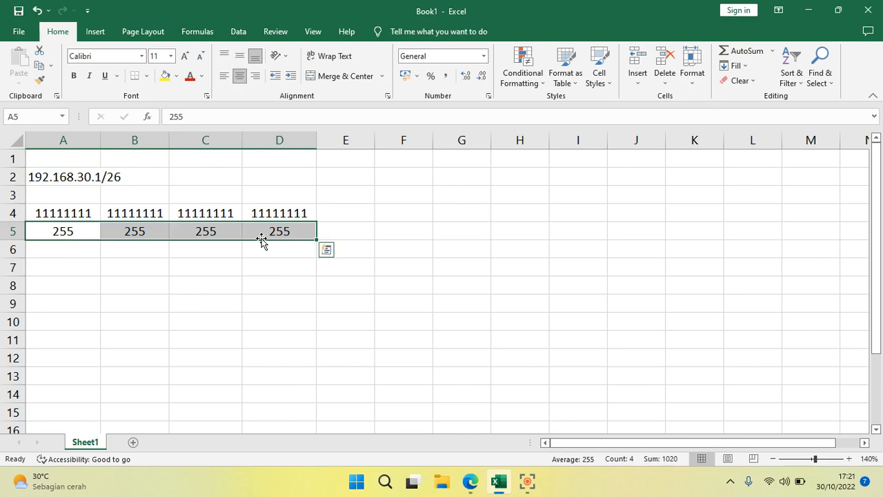
Enter the label 32 BIT as plain text in cell E4, beside the four binary octets.
{"action": "left_click", "coordinate": [345, 215]}
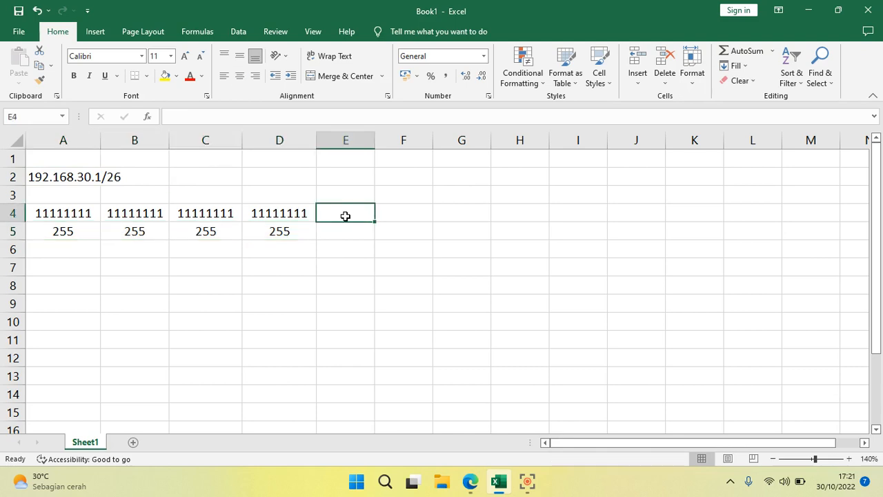
{"action": "type", "text": "="}
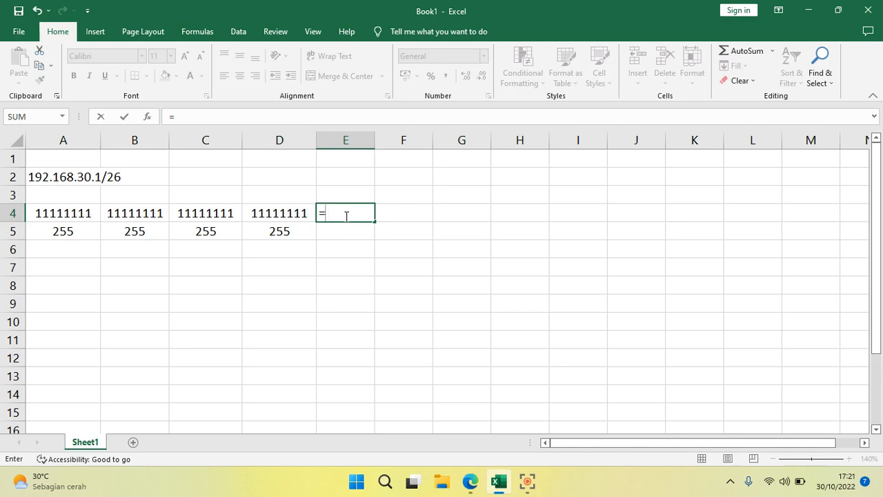
{"action": "type", "text": "32"}
{"action": "key", "text": "Return"}
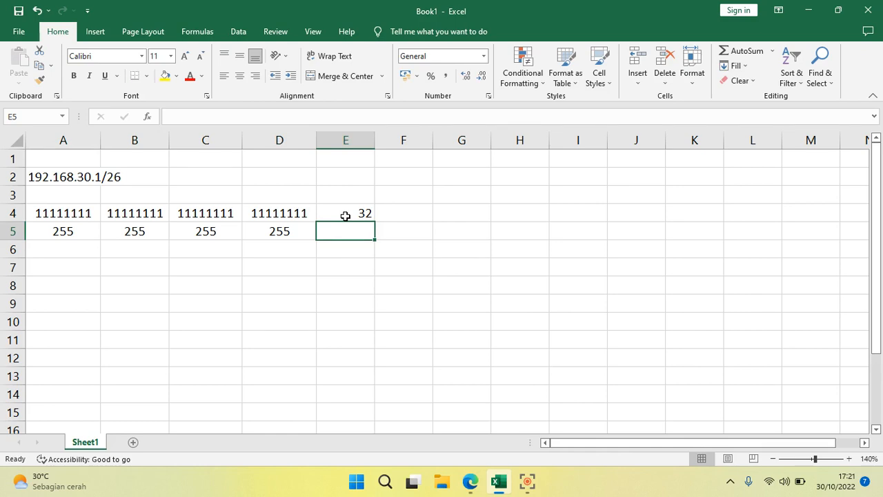
{"action": "double_click", "coordinate": [346, 216]}
{"action": "type", "text": "BIT"}
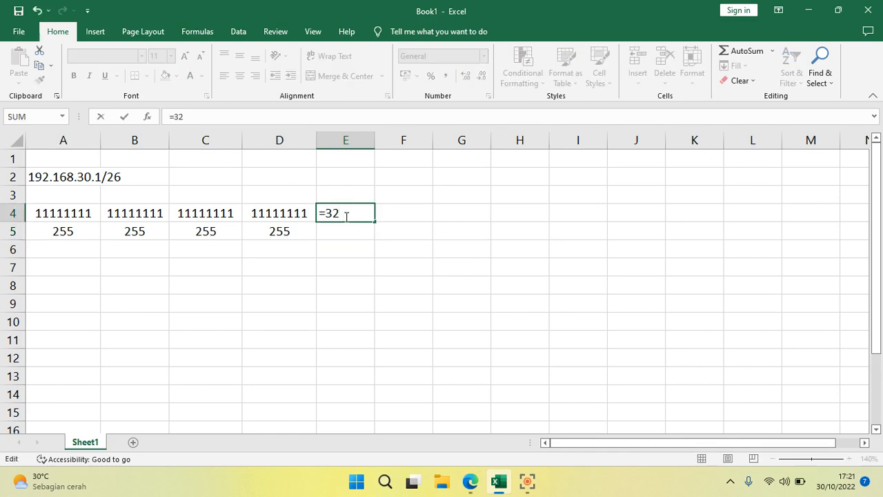
{"action": "key", "text": "Return"}
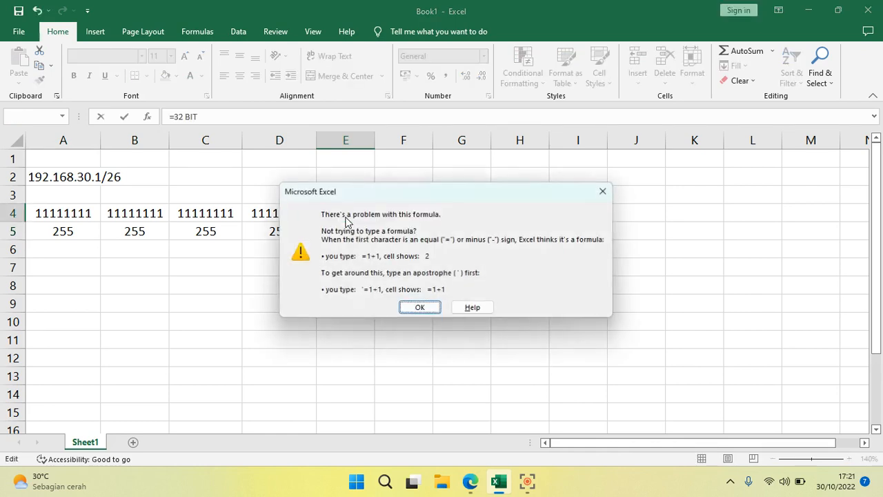
{"action": "left_click", "coordinate": [604, 191]}
{"action": "left_click", "coordinate": [325, 210]}
{"action": "key", "text": "BackSpace"}
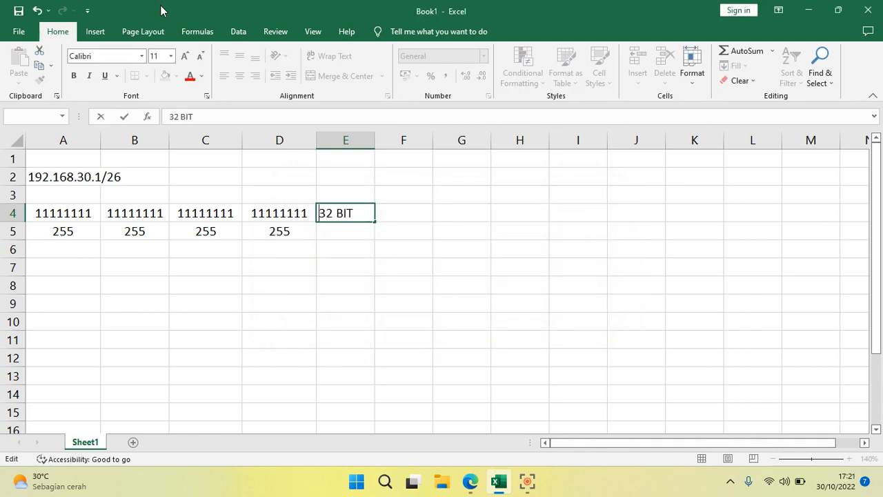
{"action": "key", "text": "Return"}
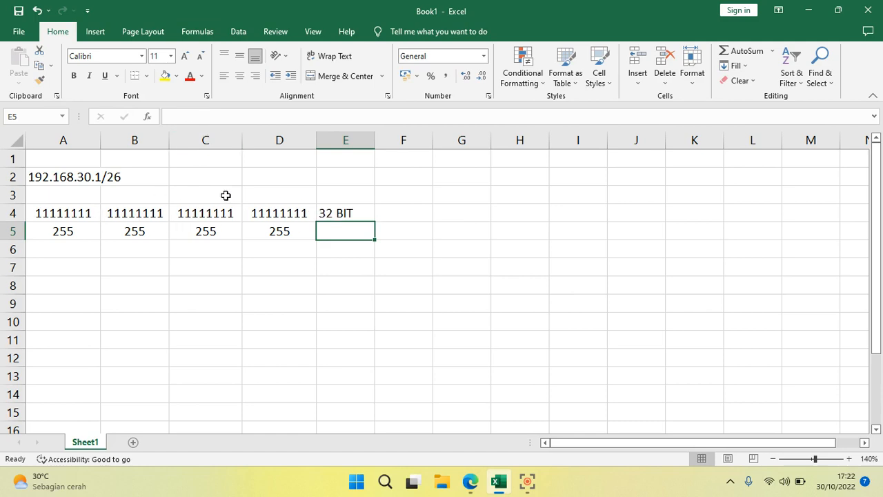
Widen columns C, D and E slightly.
{"action": "left_click", "coordinate": [141, 178]}
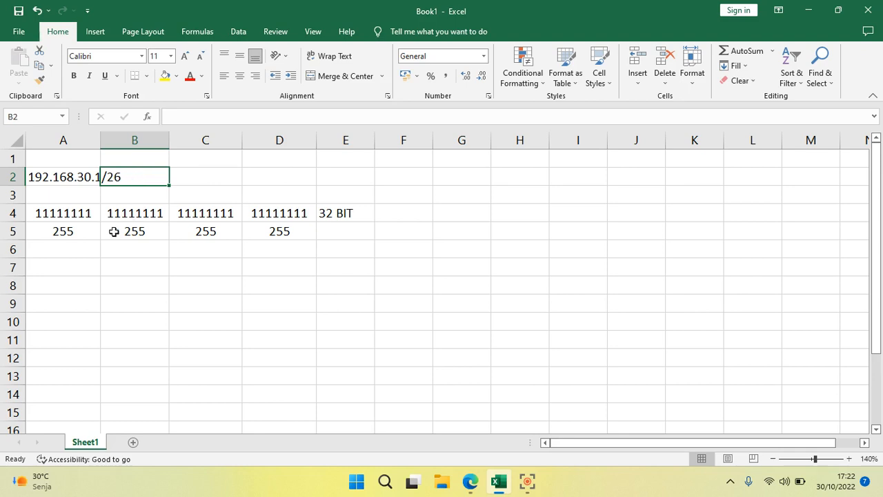
{"action": "left_click", "coordinate": [71, 234]}
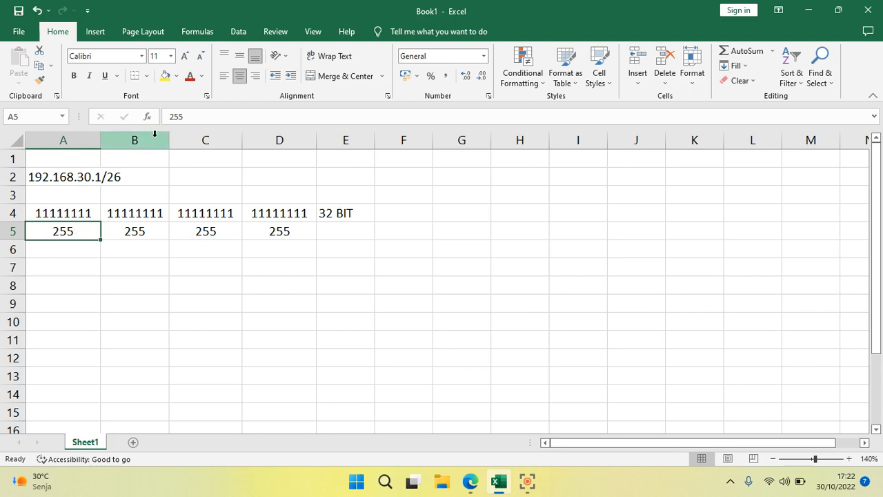
{"action": "left_click_drag", "start_coordinate": [245, 138], "coordinate": [249, 138]}
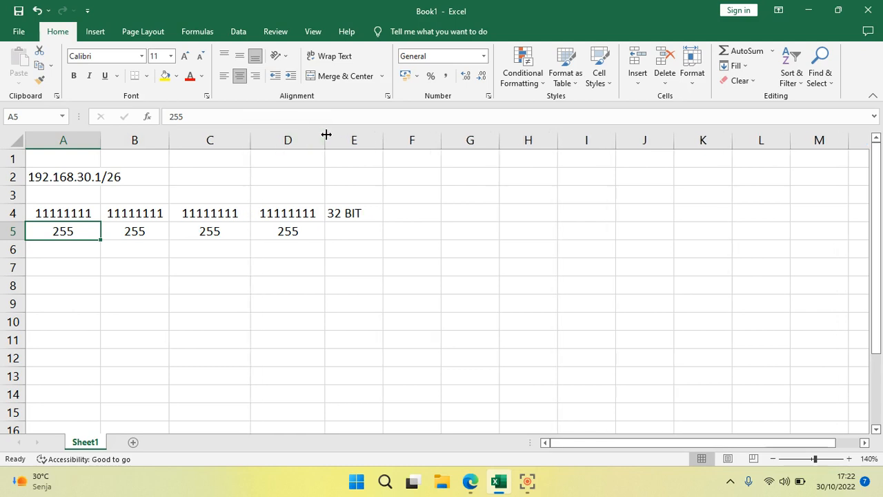
{"action": "left_click_drag", "start_coordinate": [325, 134], "coordinate": [331, 133]}
{"action": "left_click_drag", "start_coordinate": [392, 140], "coordinate": [398, 140]}
Enter the bit values 128, 64, 32, 16, 8, 4, 2 and 1 across cells A8 to H8.
{"action": "left_click", "coordinate": [62, 286]}
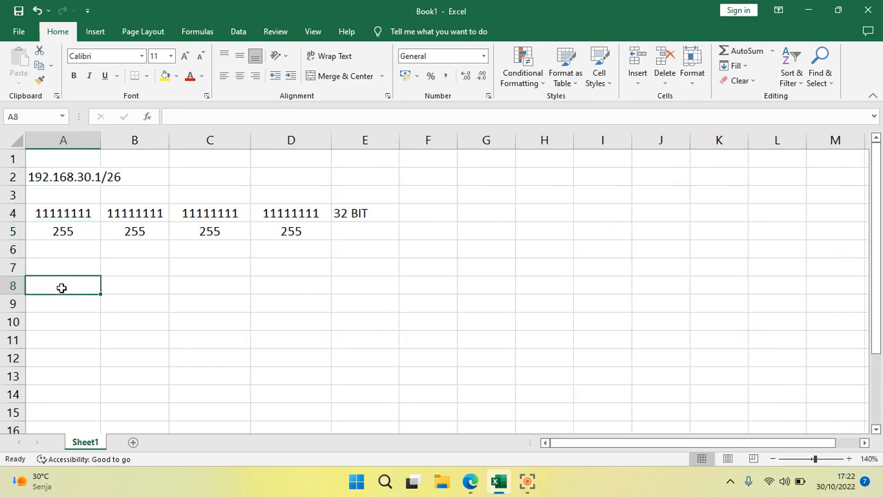
{"action": "type", "text": "128"}
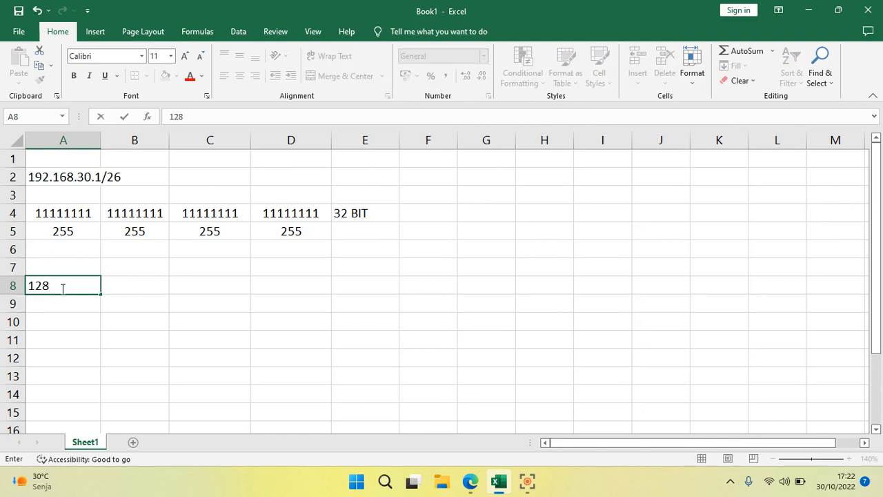
{"action": "key", "text": "Tab"}
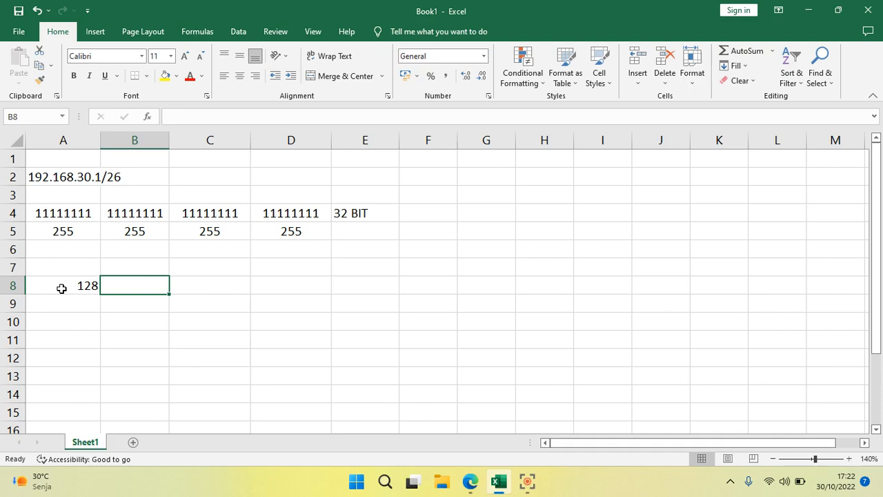
{"action": "type", "text": "64"}
{"action": "key", "text": "Tab"}
{"action": "type", "text": "32"}
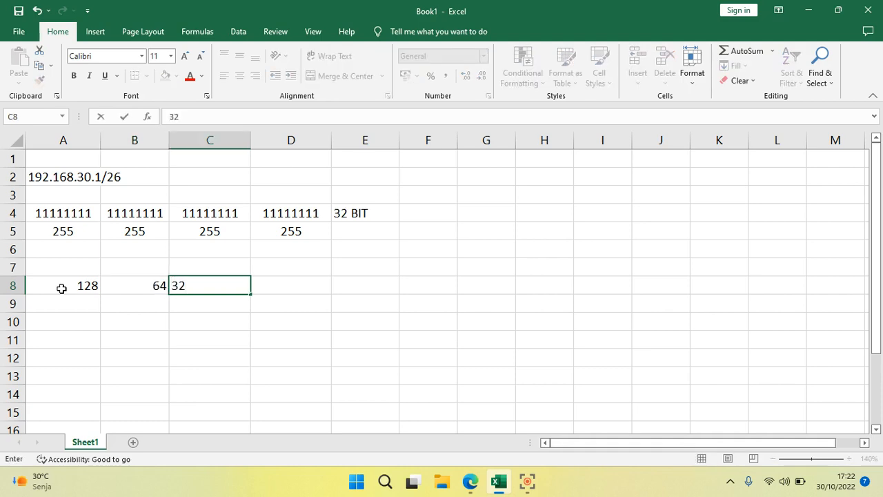
{"action": "key", "text": "Tab"}
{"action": "type", "text": "16"}
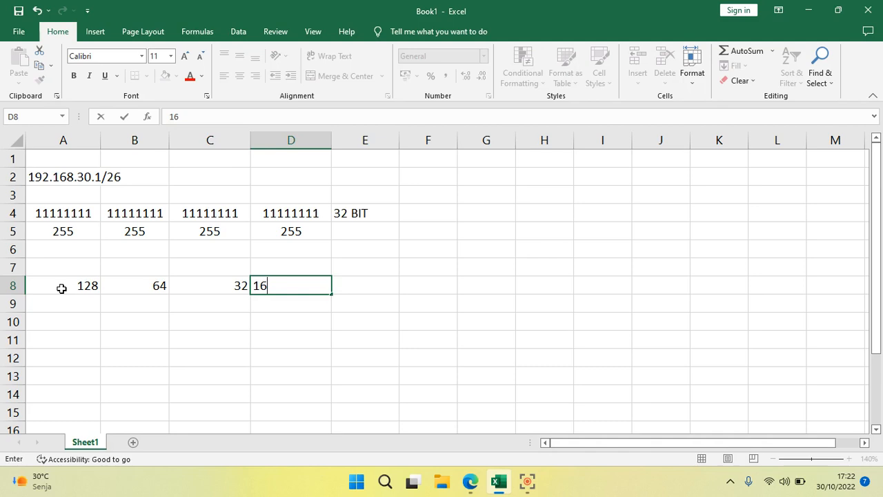
{"action": "key", "text": "Tab"}
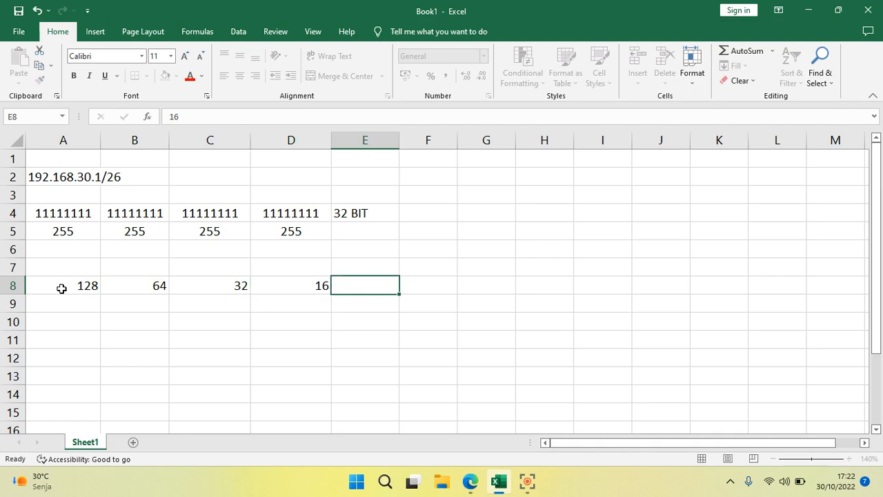
{"action": "type", "text": "8"}
{"action": "key", "text": "Tab"}
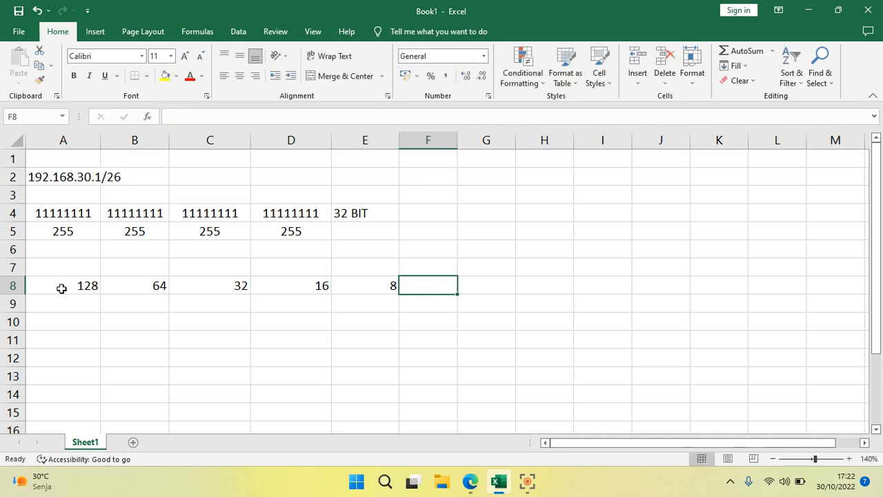
{"action": "type", "text": "4"}
{"action": "key", "text": "Tab"}
{"action": "type", "text": "2"}
{"action": "key", "text": "Tab"}
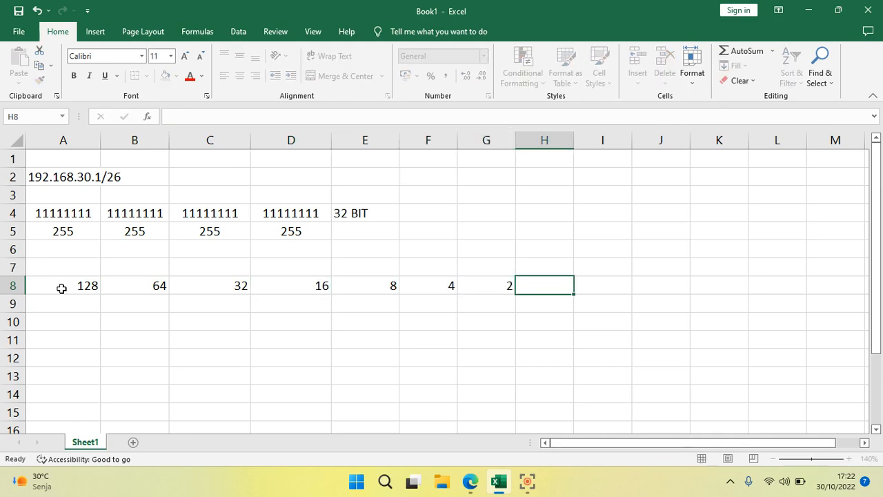
{"action": "type", "text": "1"}
{"action": "key", "text": "Return"}
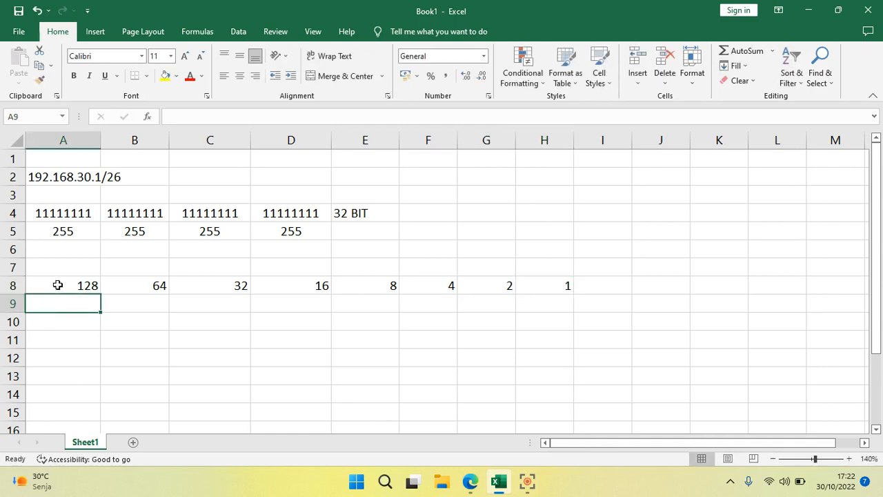
Center the eight bit values in A8:H8 horizontally.
{"action": "left_click_drag", "start_coordinate": [58, 284], "coordinate": [548, 287]}
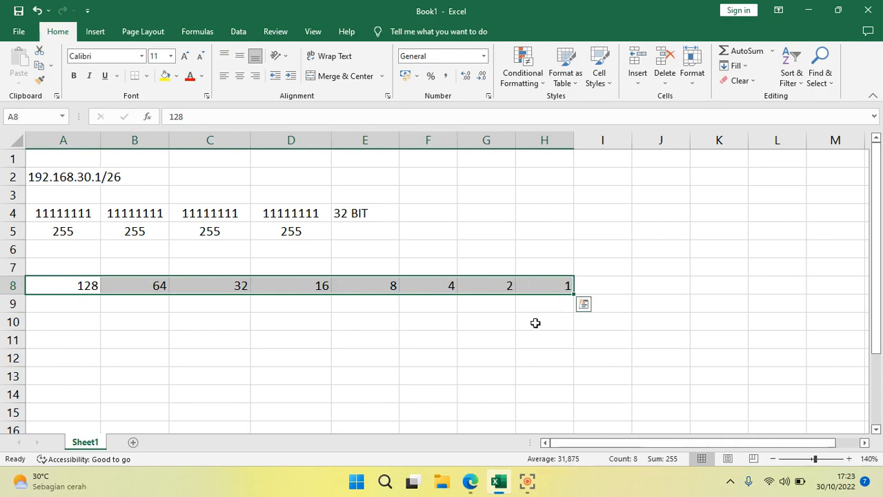
{"action": "left_click", "coordinate": [536, 323]}
{"action": "left_click_drag", "start_coordinate": [560, 285], "coordinate": [81, 286]}
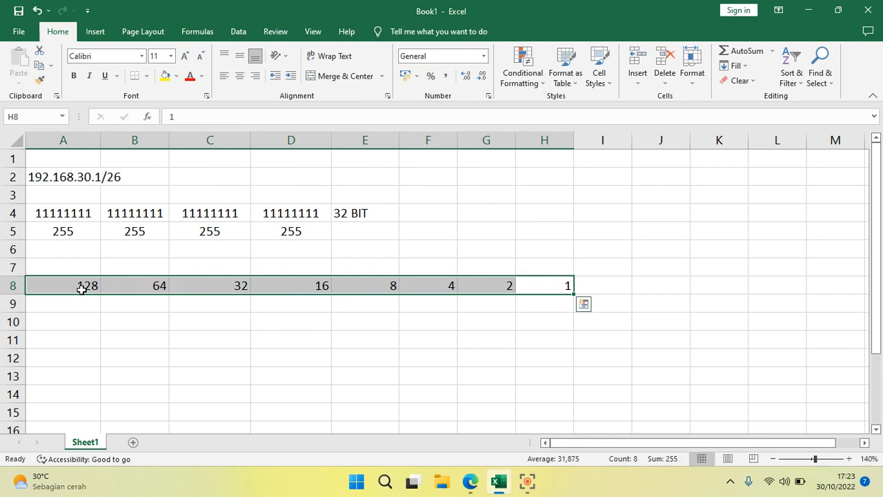
{"action": "left_click", "coordinate": [242, 83]}
Total the bit values in cell I8 with the formula =SUM(A8:H8).
{"action": "left_click", "coordinate": [606, 284]}
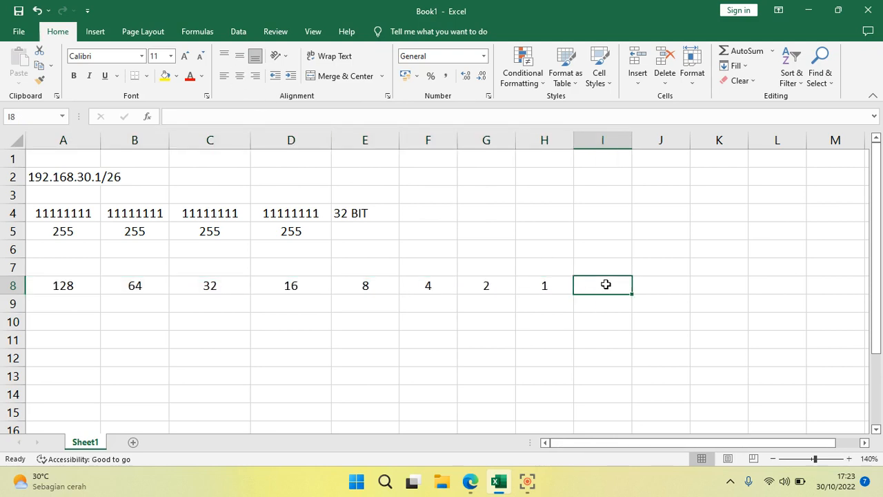
{"action": "type", "text": "=SUM("}
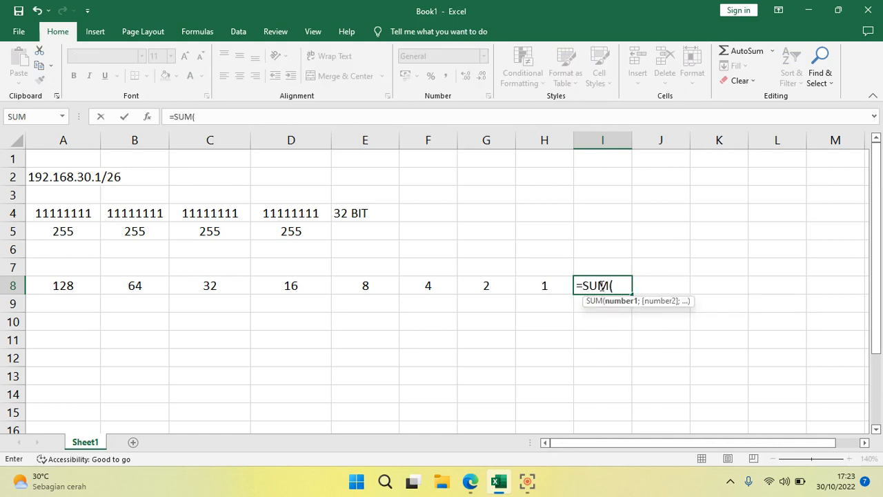
{"action": "left_click", "coordinate": [72, 290]}
{"action": "key", "text": "F8"}
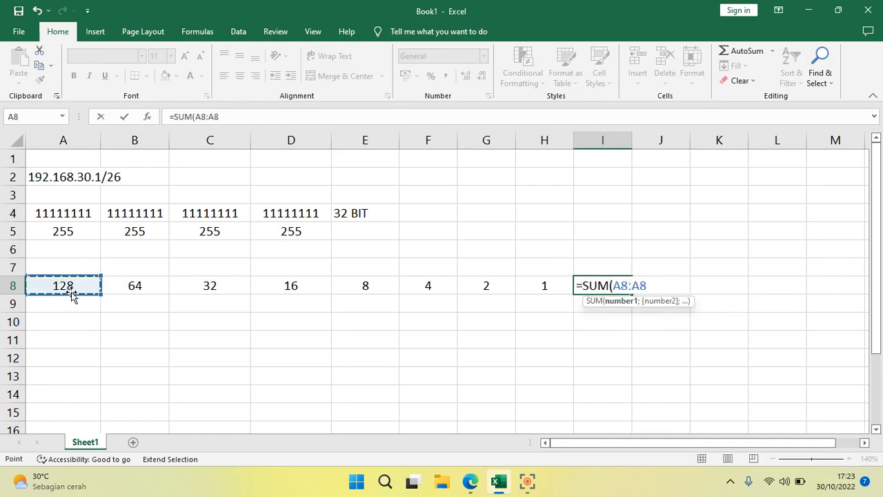
{"action": "left_click", "coordinate": [541, 285]}
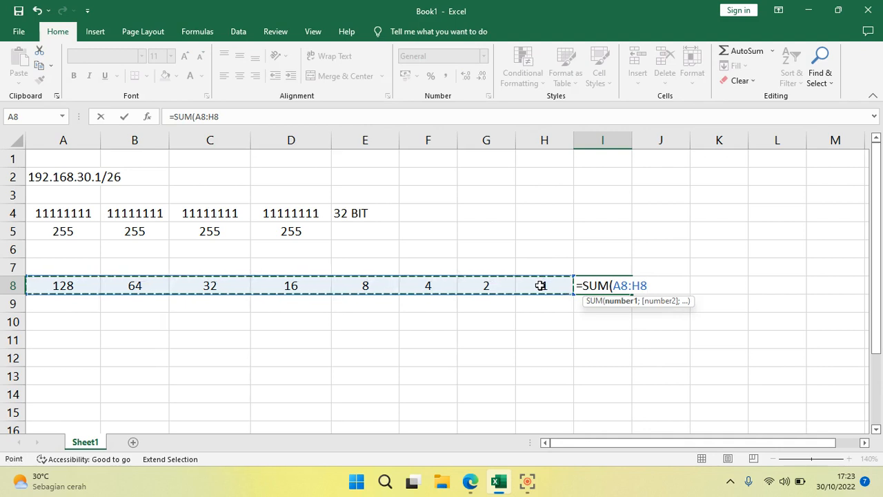
{"action": "type", "text": ")"}
{"action": "key", "text": "Return"}
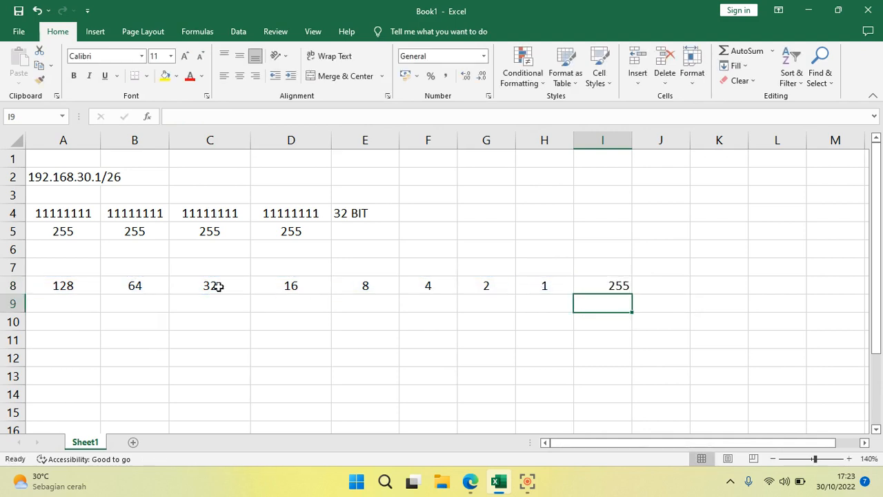
Clear the four 255 values from cells A5:D5.
{"action": "left_click", "coordinate": [72, 233]}
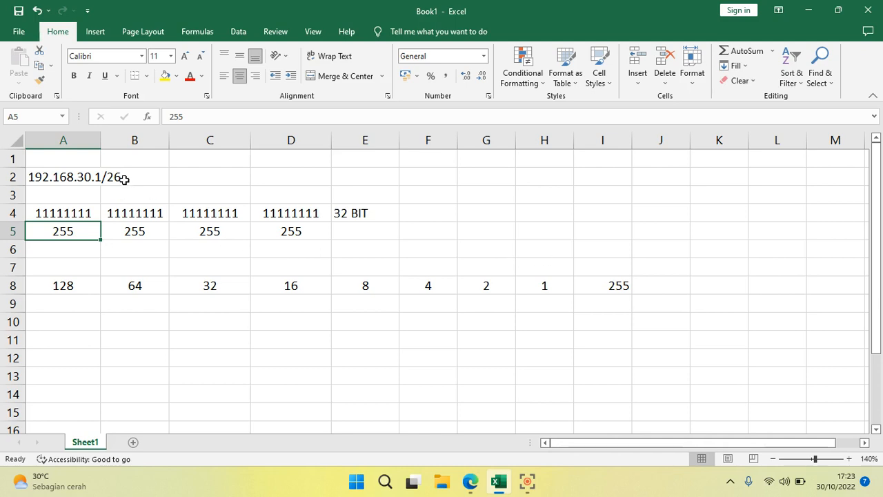
{"action": "left_click_drag", "start_coordinate": [73, 240], "coordinate": [274, 235]}
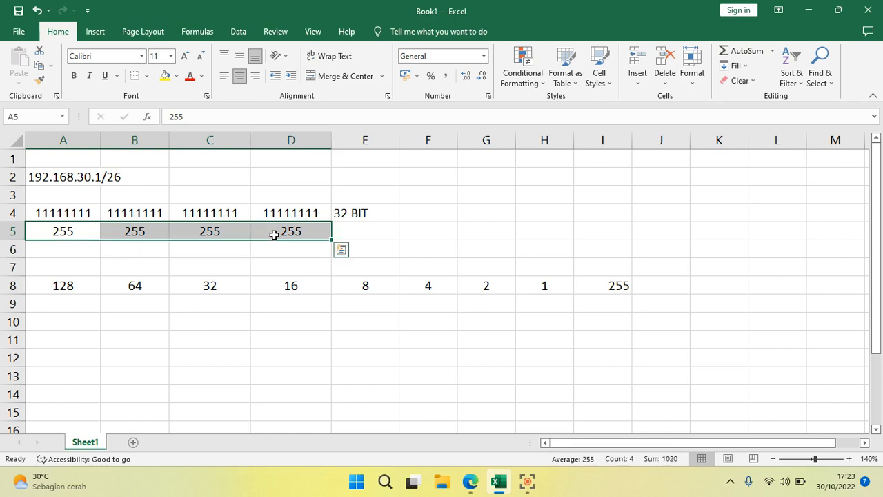
{"action": "key", "text": "Delete"}
{"action": "left_click", "coordinate": [274, 193]}
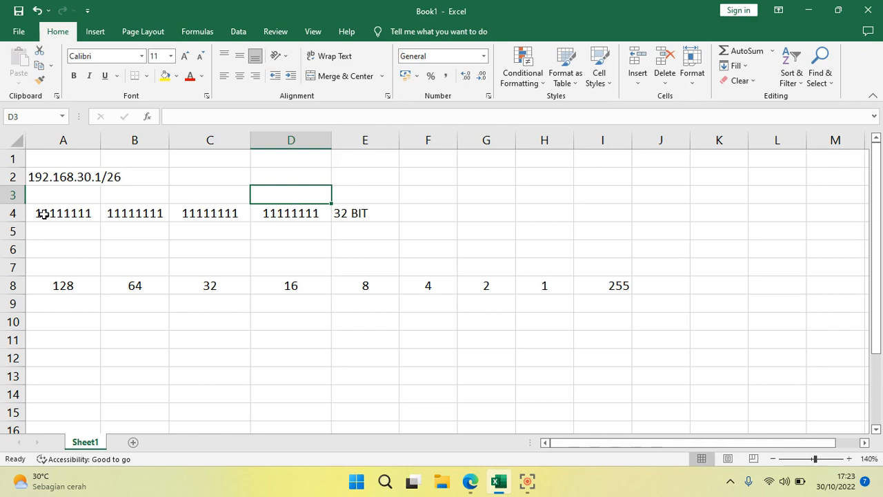
Examine the first three binary octets in A4:C4 in relation to the /26 prefix.
{"action": "left_click", "coordinate": [107, 238]}
{"action": "left_click", "coordinate": [55, 214]}
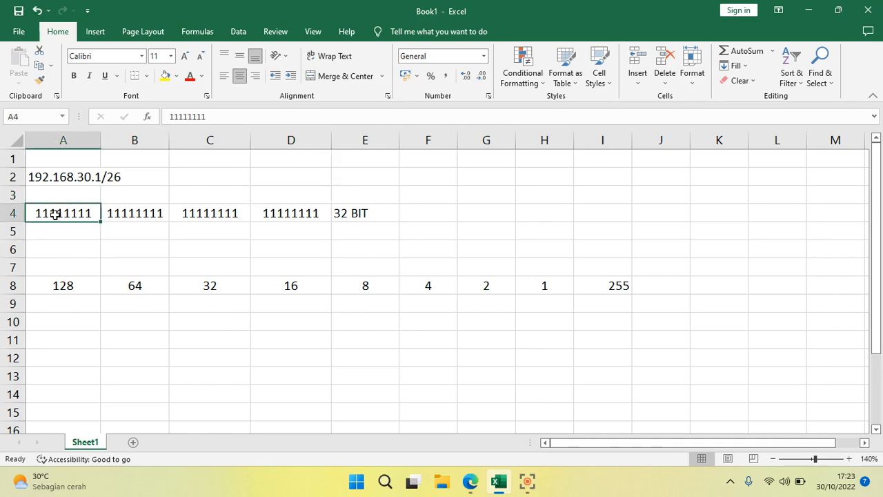
{"action": "left_click", "coordinate": [155, 215]}
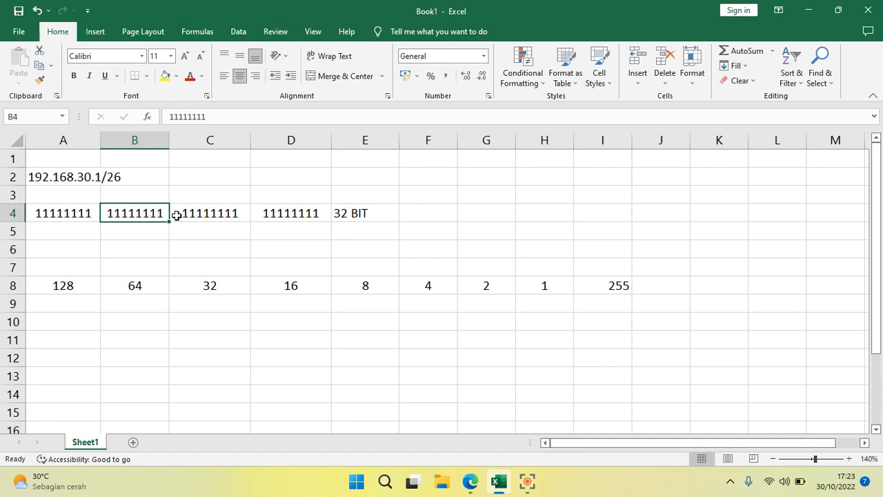
{"action": "left_click", "coordinate": [84, 216]}
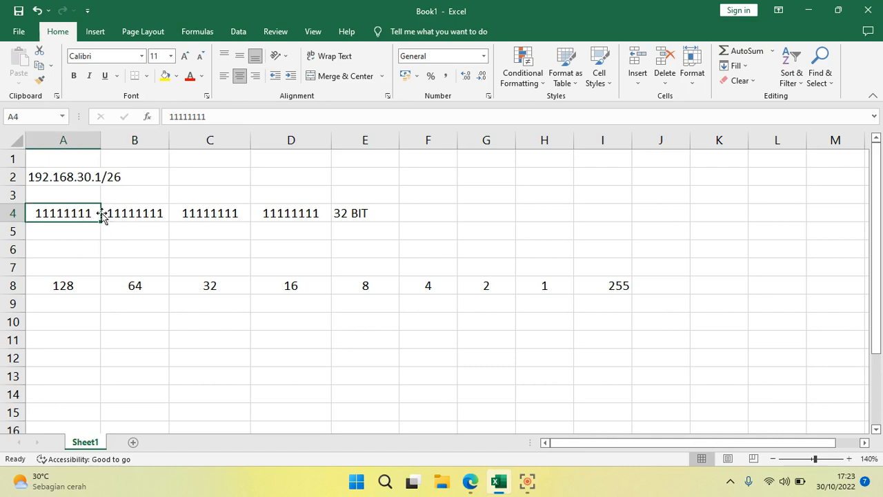
{"action": "left_click", "coordinate": [123, 213]}
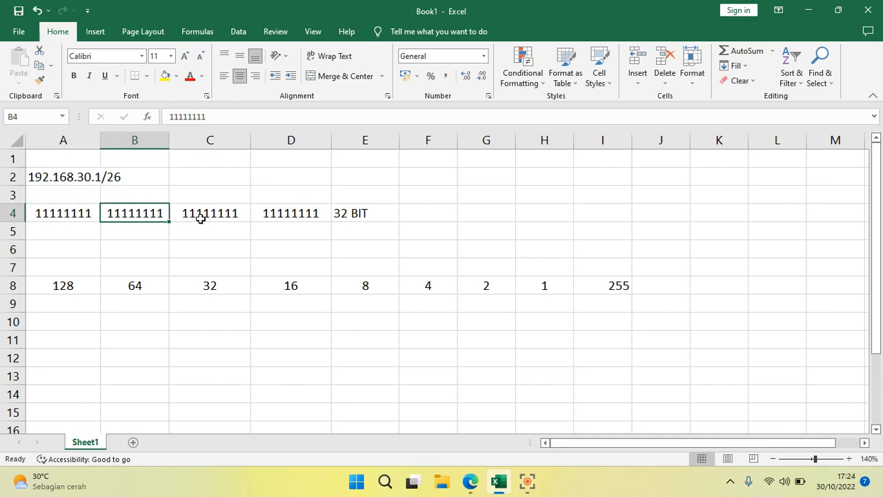
{"action": "left_click", "coordinate": [238, 216]}
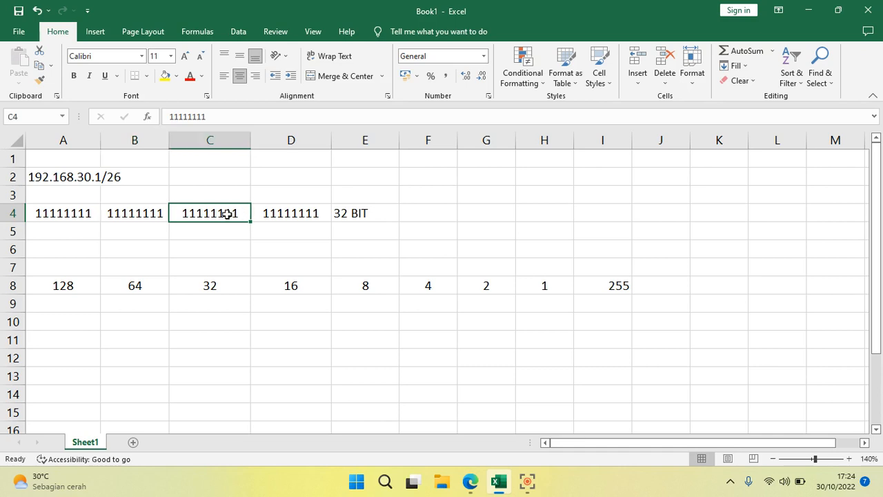
{"action": "left_click_drag", "start_coordinate": [227, 214], "coordinate": [70, 216]}
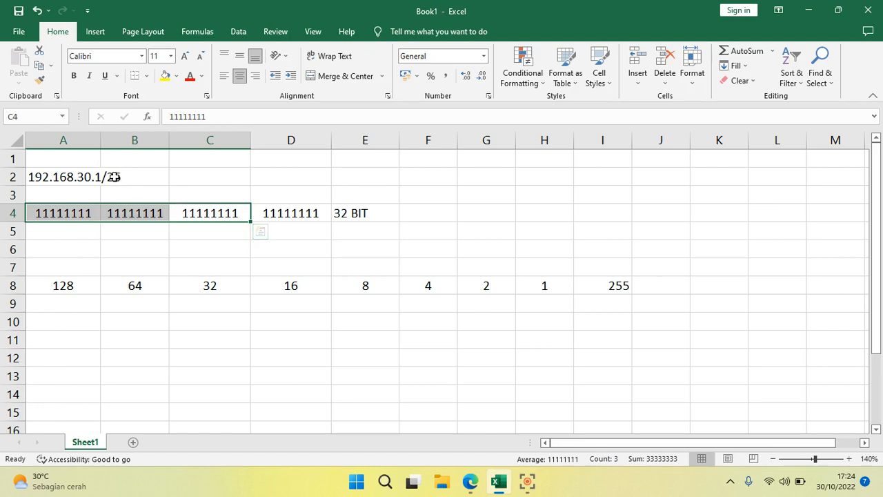
Replace the fourth binary octet in cell D4 with 11000000.
{"action": "left_click", "coordinate": [268, 217]}
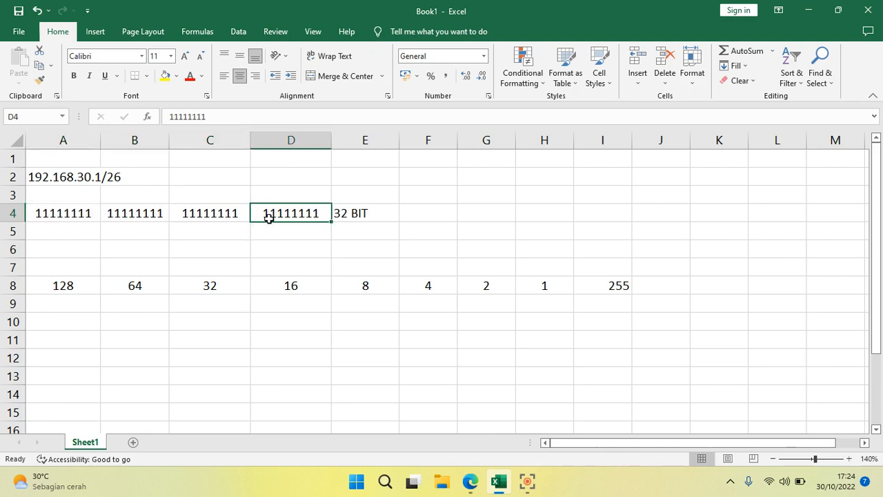
{"action": "double_click", "coordinate": [327, 213]}
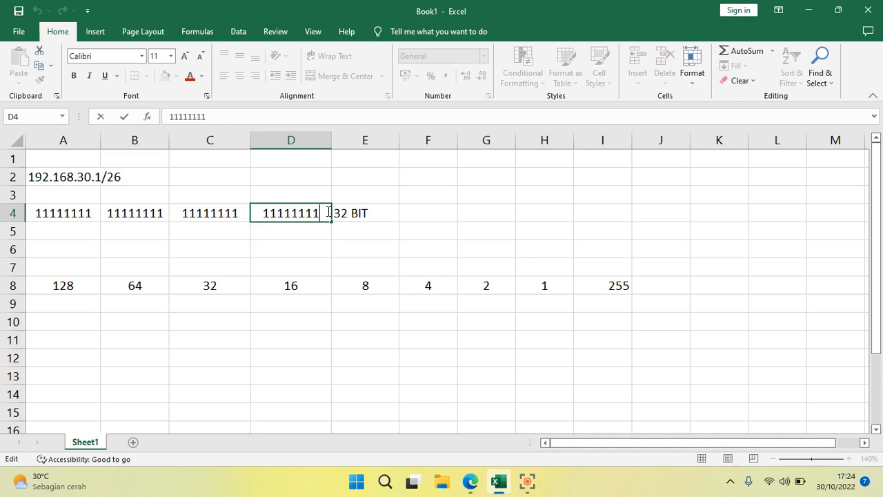
{"action": "key", "text": "BackSpace"}
{"action": "key", "text": "BackSpace"}
{"action": "key", "text": "BackSpace"}
{"action": "key", "text": "BackSpace"}
{"action": "key", "text": "BackSpace"}
{"action": "key", "text": "BackSpace"}
{"action": "key", "text": "BackSpace"}
{"action": "key", "text": "BackSpace"}
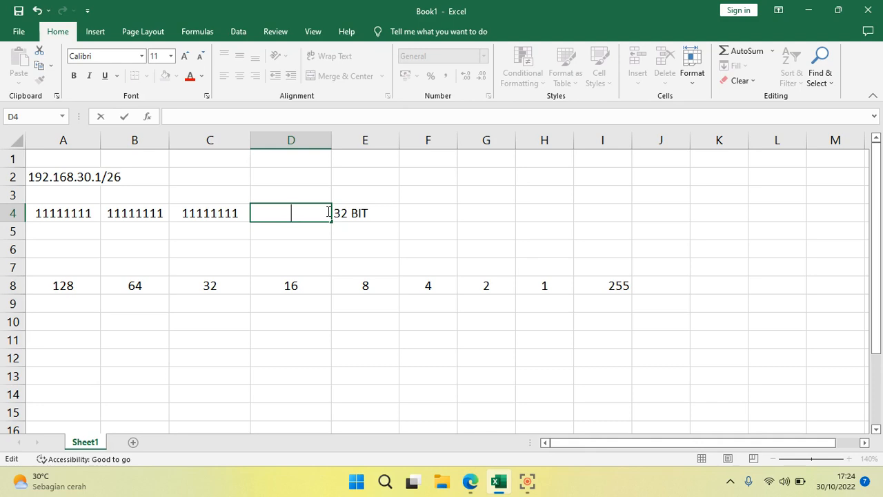
{"action": "type", "text": "110000"}
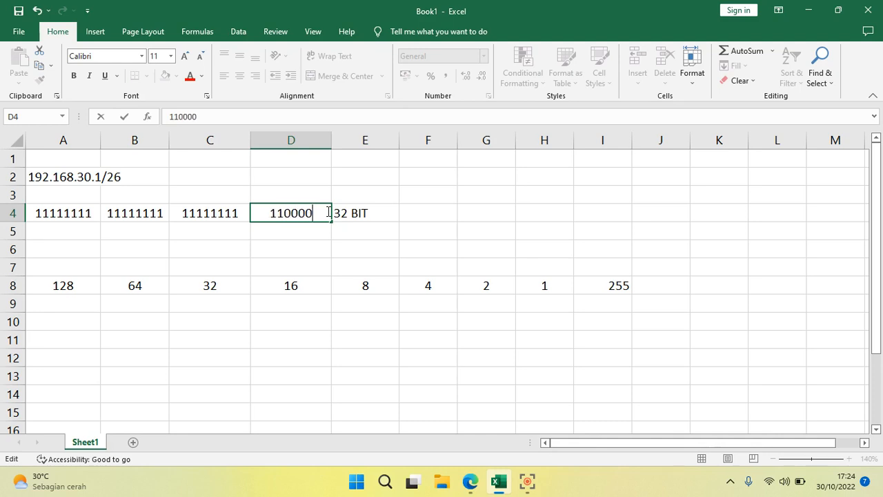
{"action": "type", "text": "00"}
{"action": "left_click", "coordinate": [310, 233]}
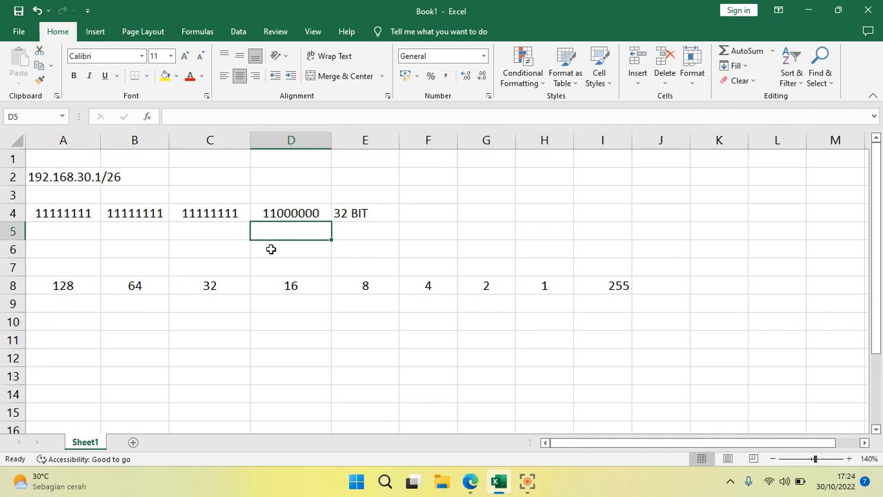
{"action": "left_click", "coordinate": [222, 243]}
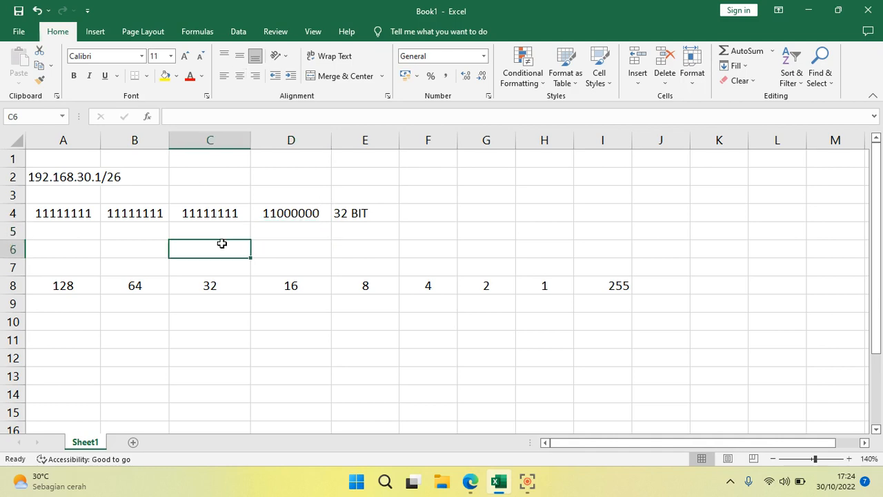
{"action": "left_click", "coordinate": [277, 231]}
{"action": "left_click_drag", "start_coordinate": [69, 213], "coordinate": [254, 220]}
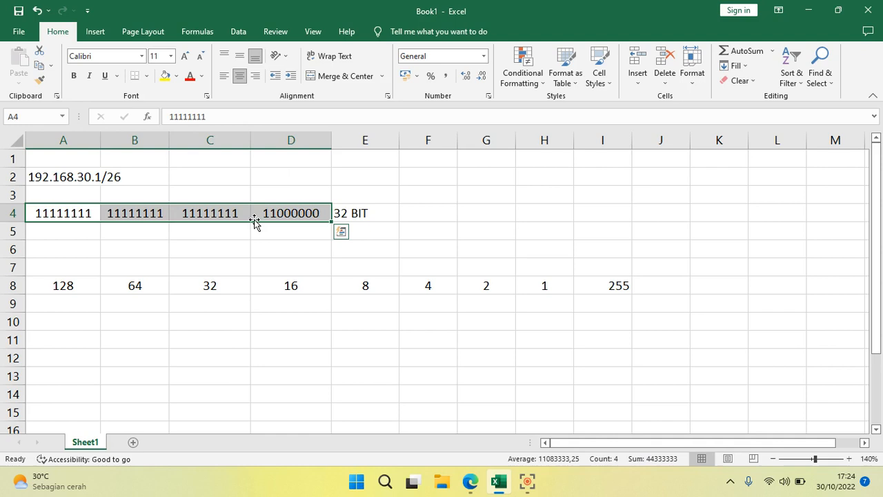
{"action": "left_click", "coordinate": [270, 250]}
Enter 255 in cells A5, B5 and C5 as the decimal values of the first three octets.
{"action": "left_click", "coordinate": [93, 232]}
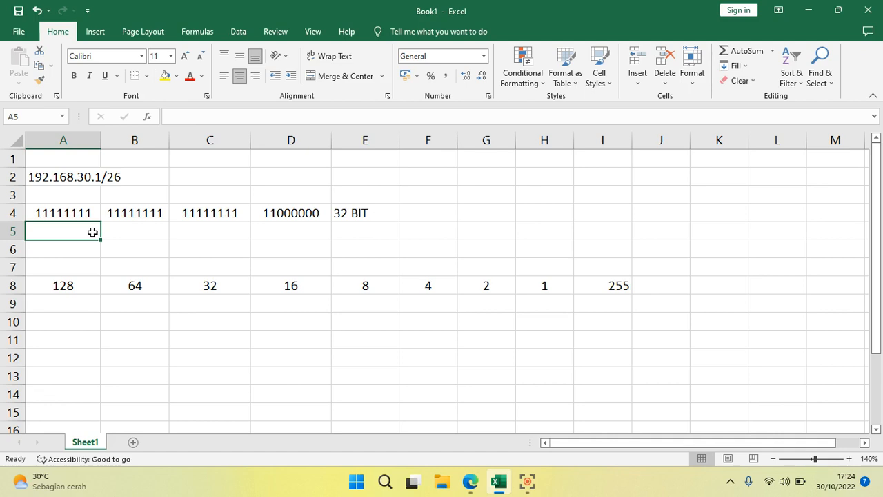
{"action": "type", "text": "25"}
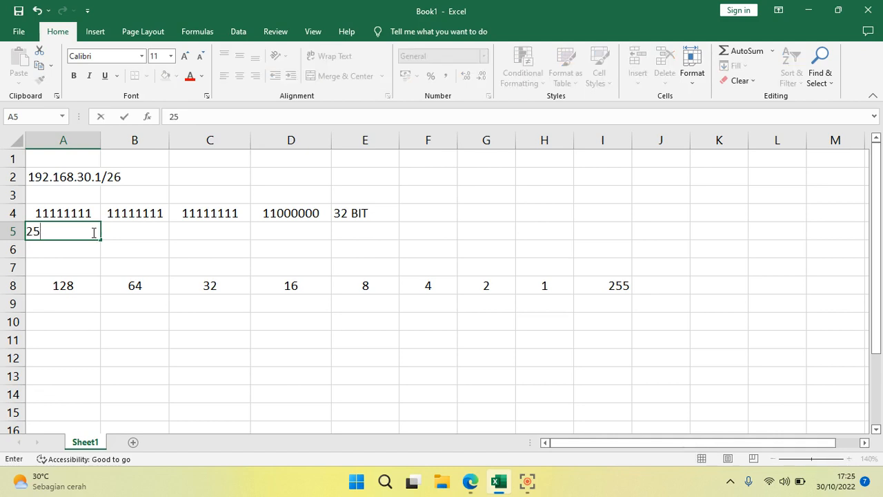
{"action": "type", "text": "55"}
{"action": "key", "text": "BackSpace"}
{"action": "key", "text": "Tab"}
{"action": "type", "text": "255"}
{"action": "key", "text": "Tab"}
{"action": "type", "text": "255"}
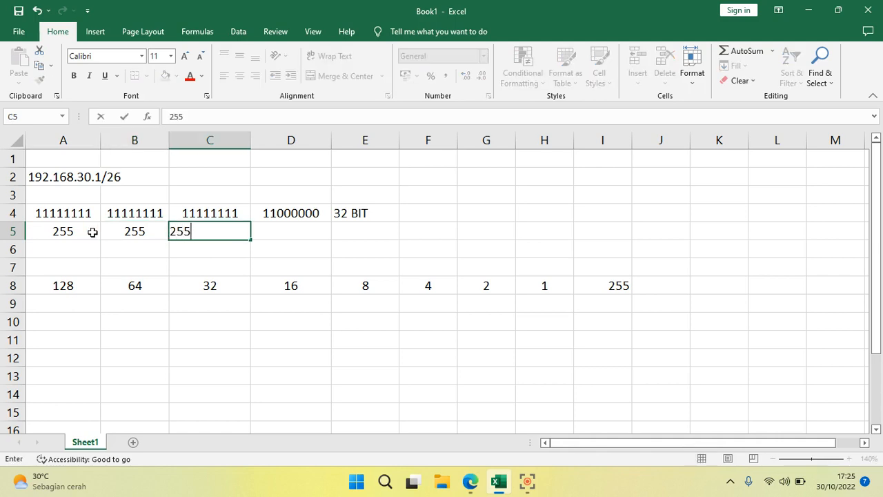
{"action": "key", "text": "Tab"}
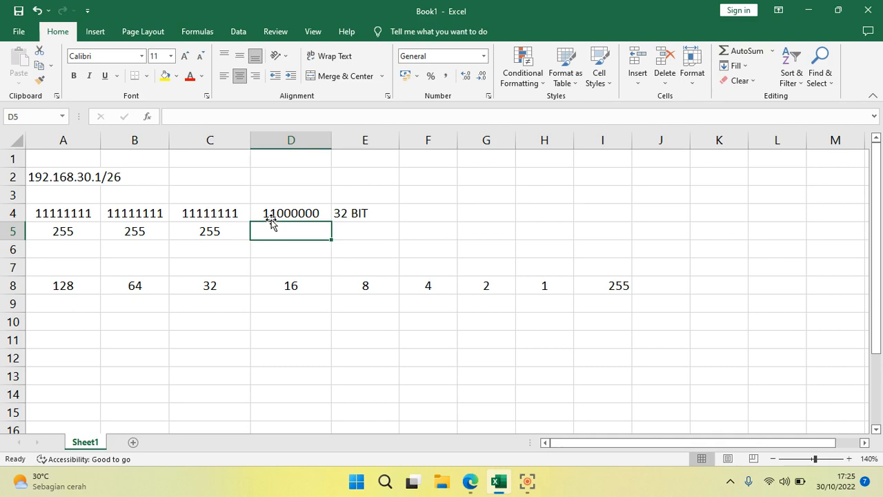
Mark the bit values 128 and 64 with a 1 beneath each, in cells A9 and B9.
{"action": "left_click", "coordinate": [64, 307]}
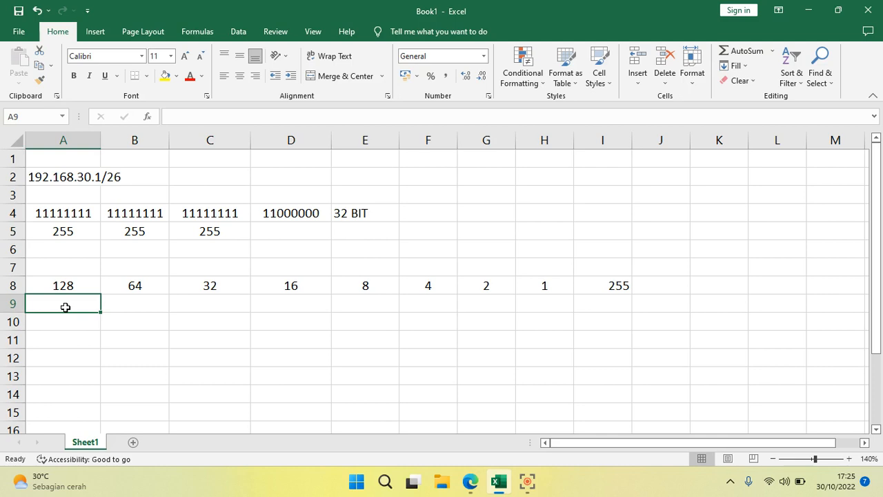
{"action": "left_click", "coordinate": [118, 306]}
{"action": "left_click", "coordinate": [75, 304]}
{"action": "type", "text": "1"}
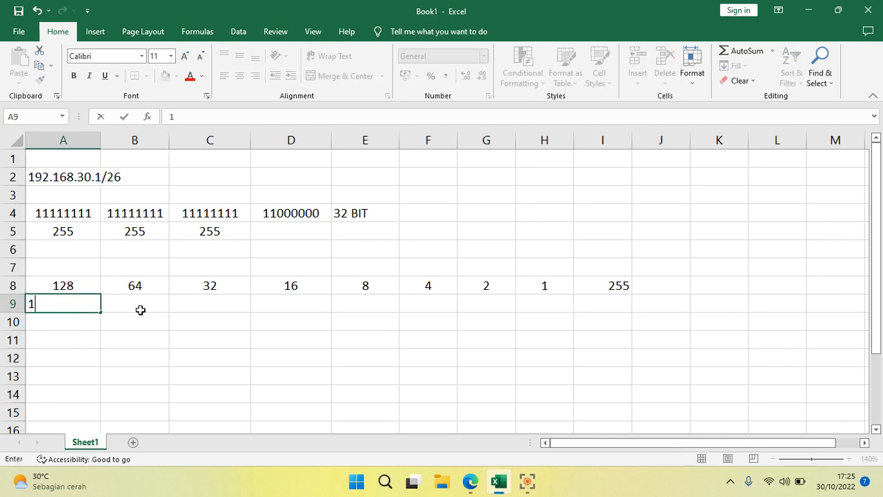
{"action": "left_click", "coordinate": [152, 305]}
{"action": "type", "text": "1"}
{"action": "left_click", "coordinate": [142, 339]}
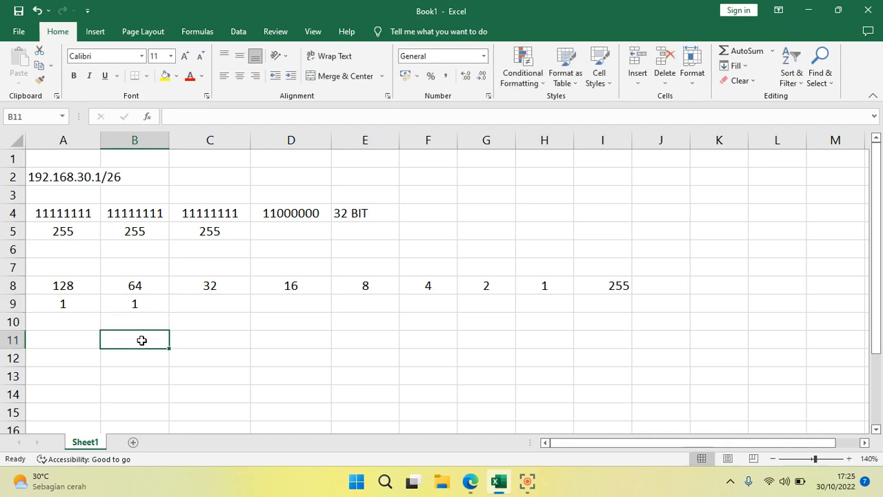
Replace the formula in cell I8 with =A8+B8 to add only the 128 and 64 bit values.
{"action": "left_click", "coordinate": [607, 285]}
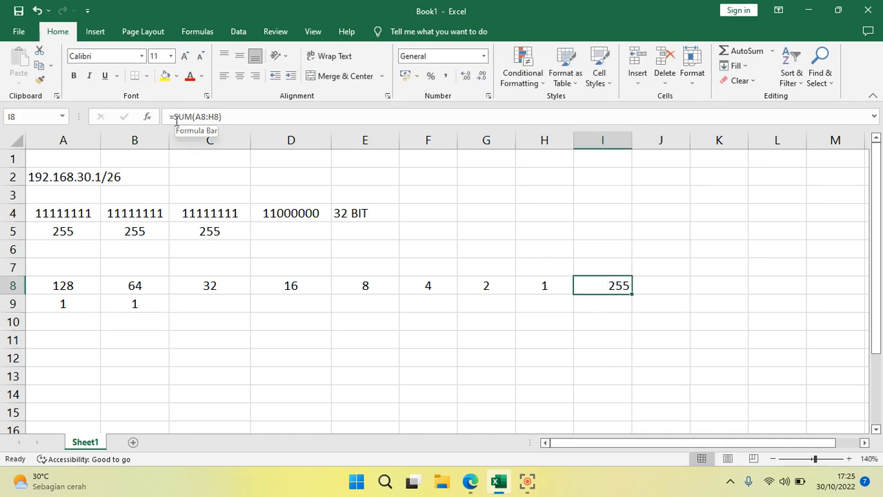
{"action": "left_click_drag", "start_coordinate": [176, 117], "coordinate": [264, 117]}
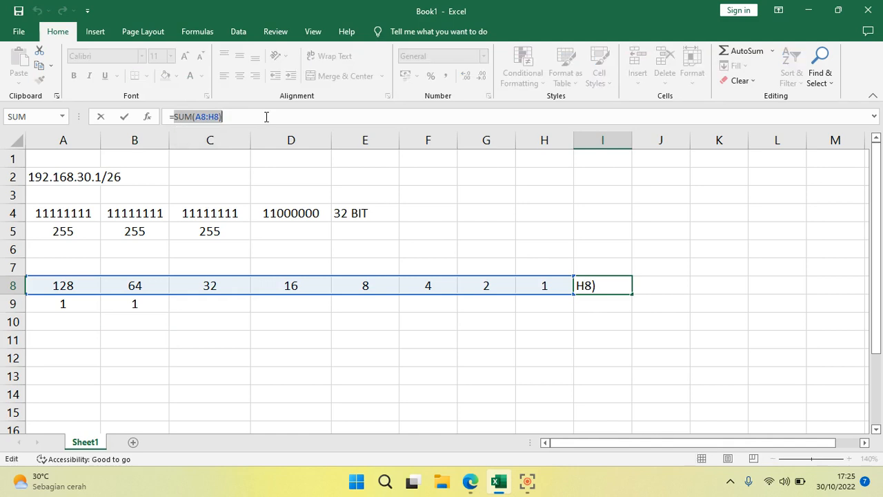
{"action": "key", "text": "BackSpace"}
{"action": "left_click", "coordinate": [80, 296]}
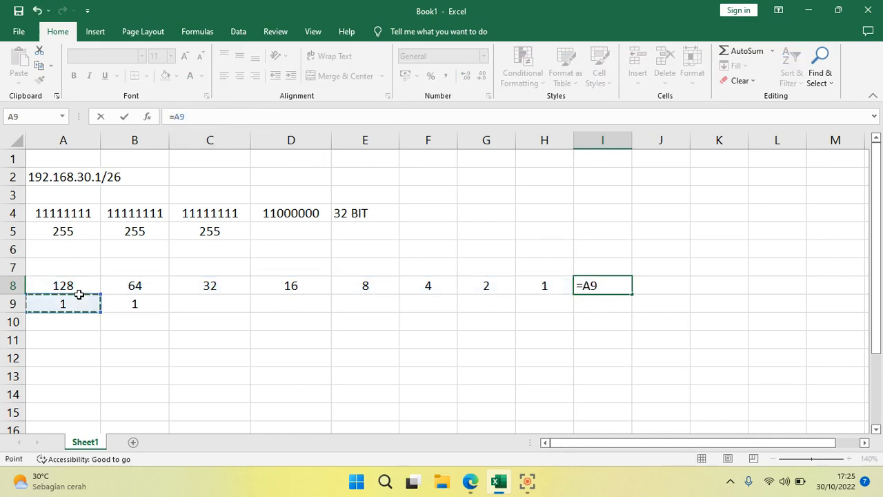
{"action": "left_click", "coordinate": [78, 285]}
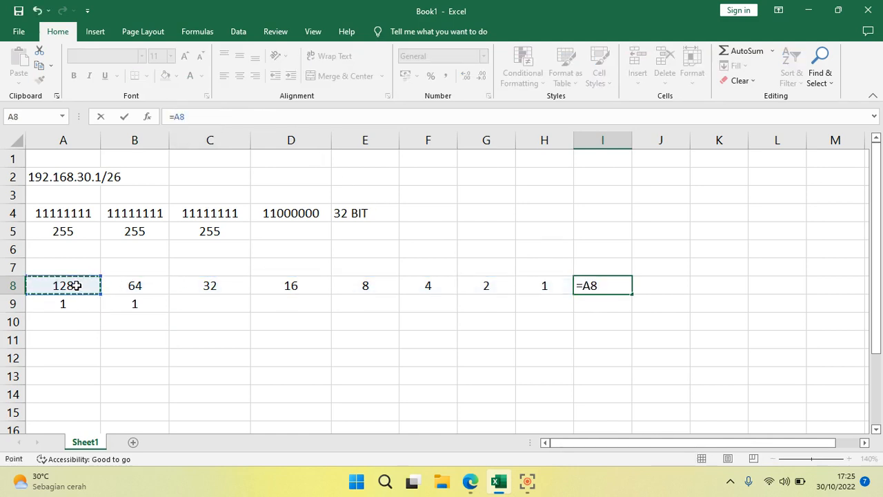
{"action": "left_click", "coordinate": [601, 290]}
{"action": "type", "text": "+"}
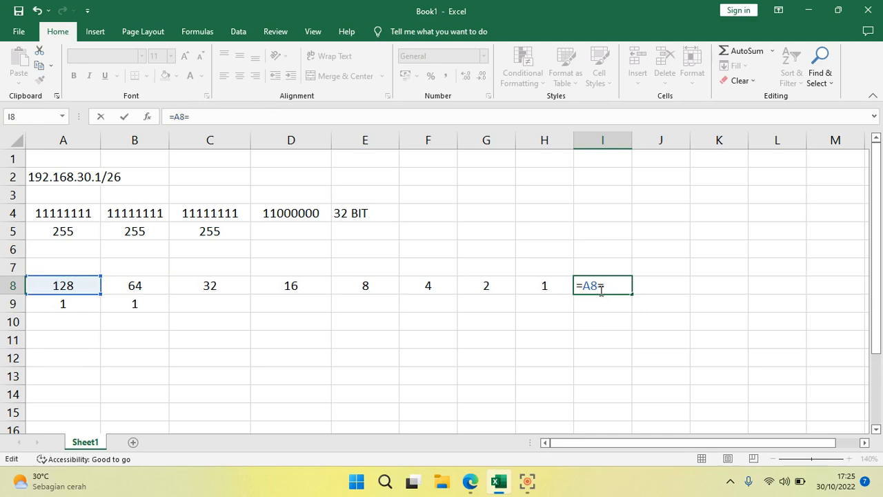
{"action": "key", "text": "BackSpace"}
{"action": "type", "text": "+"}
{"action": "left_click", "coordinate": [141, 287]}
{"action": "key", "text": "Return"}
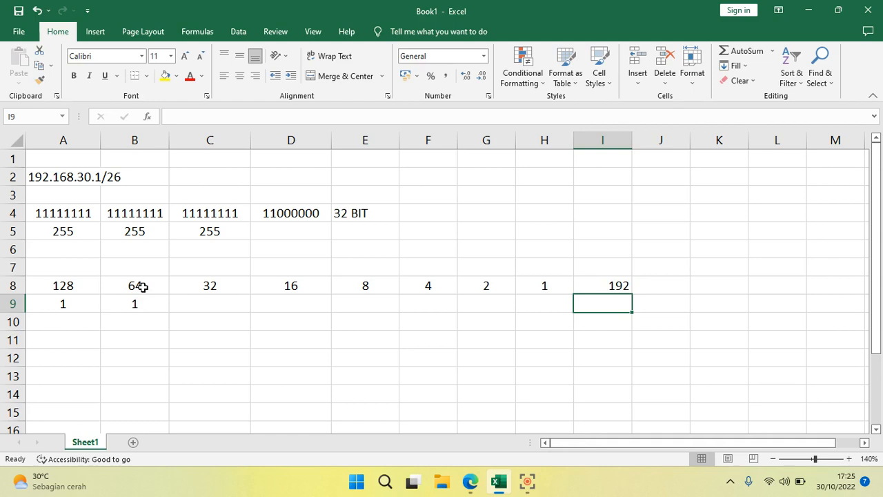
Enter 192 in cell D5 as the decimal value of the fourth octet.
{"action": "left_click", "coordinate": [288, 231]}
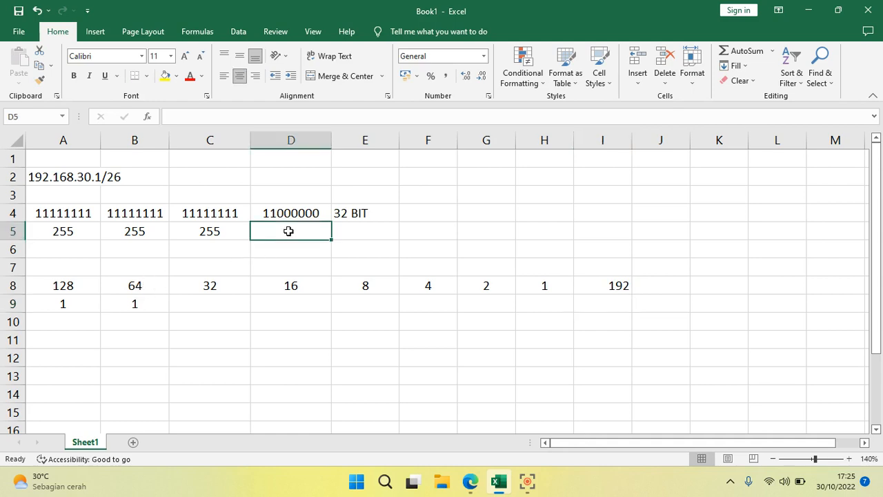
{"action": "type", "text": "192"}
{"action": "left_click", "coordinate": [338, 238]}
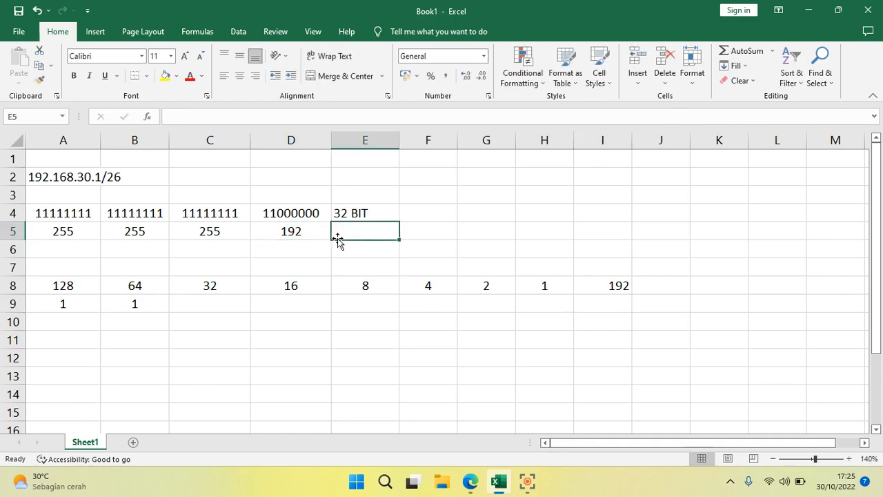
Enter the subnet mask 255.255.255.192 in cell C2 and widen column C to fit it.
{"action": "left_click_drag", "start_coordinate": [292, 231], "coordinate": [83, 231]}
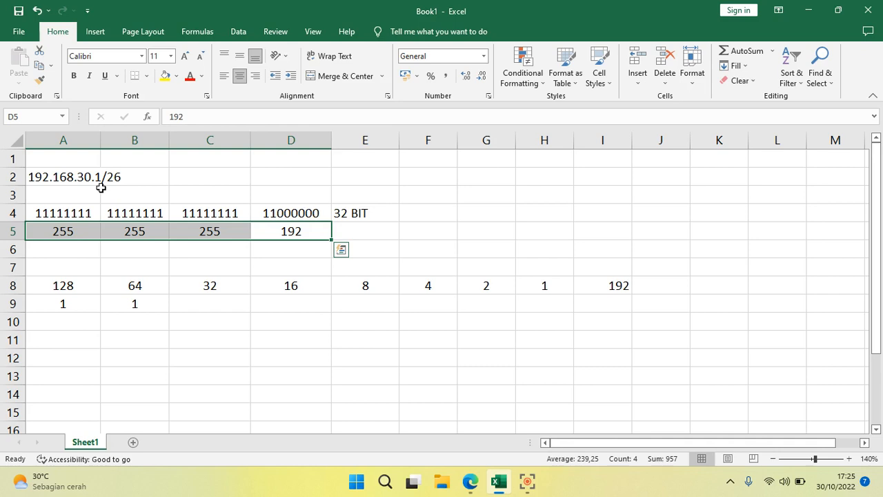
{"action": "left_click", "coordinate": [188, 174]}
{"action": "type", "text": "25"}
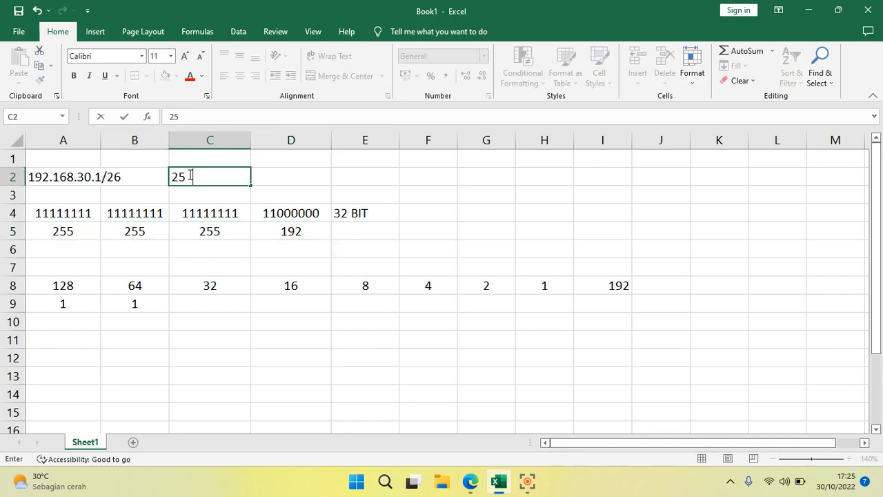
{"action": "type", "text": "5.255.255.255"}
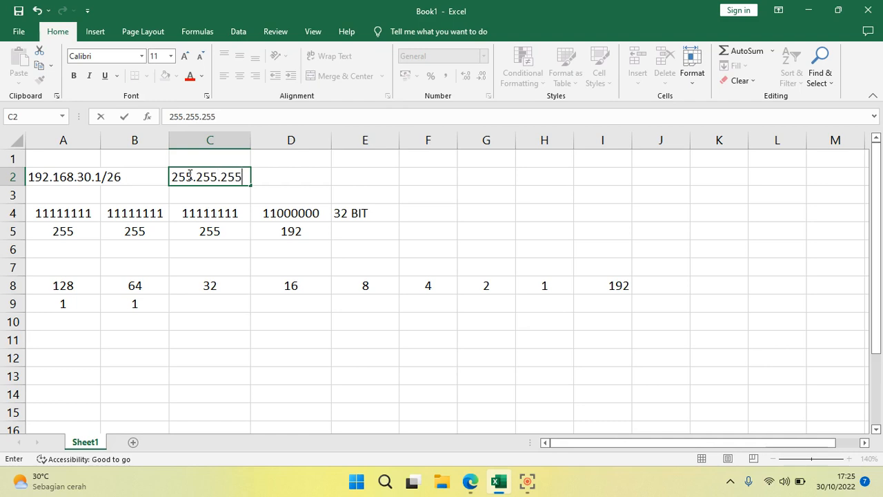
{"action": "type", "text": "192"}
{"action": "key", "text": "Return"}
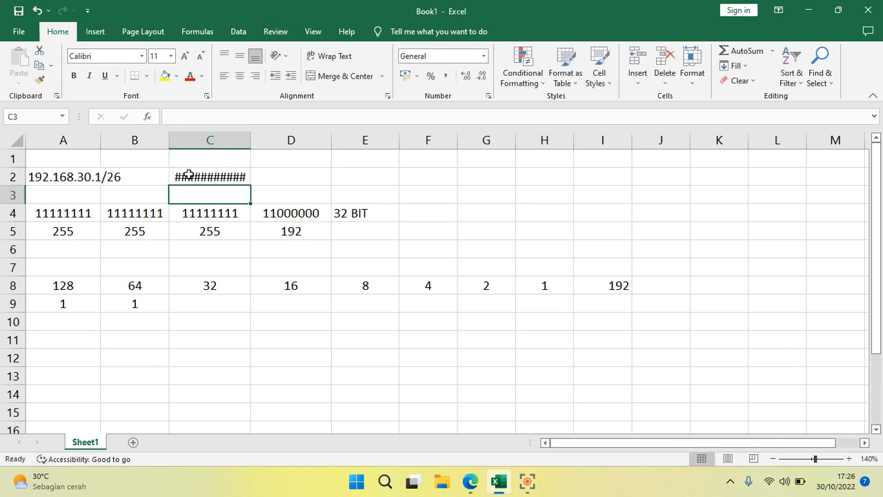
{"action": "left_click_drag", "start_coordinate": [250, 140], "coordinate": [283, 142]}
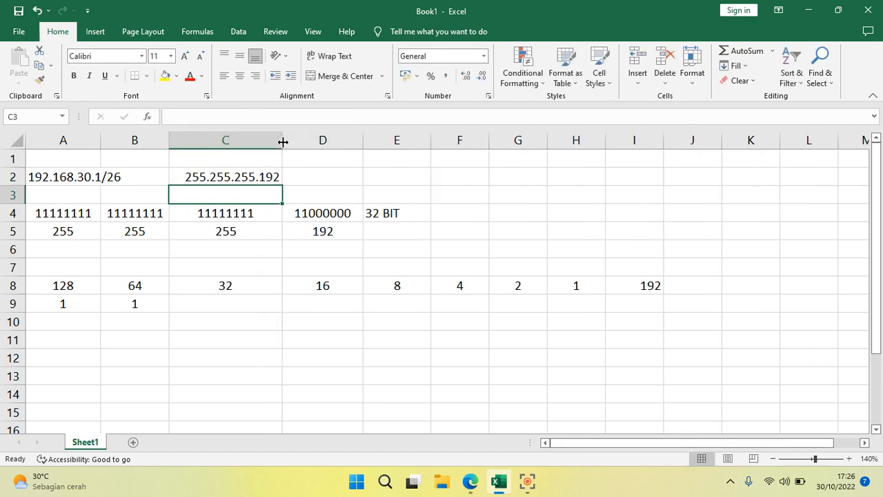
{"action": "left_click", "coordinate": [258, 179]}
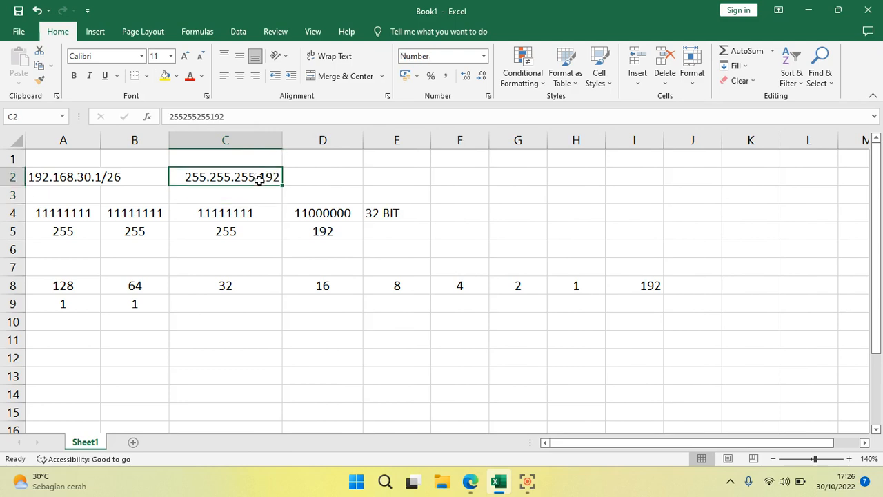
Clear the two 1 markers from cells A9:B9.
{"action": "left_click_drag", "start_coordinate": [63, 308], "coordinate": [119, 306]}
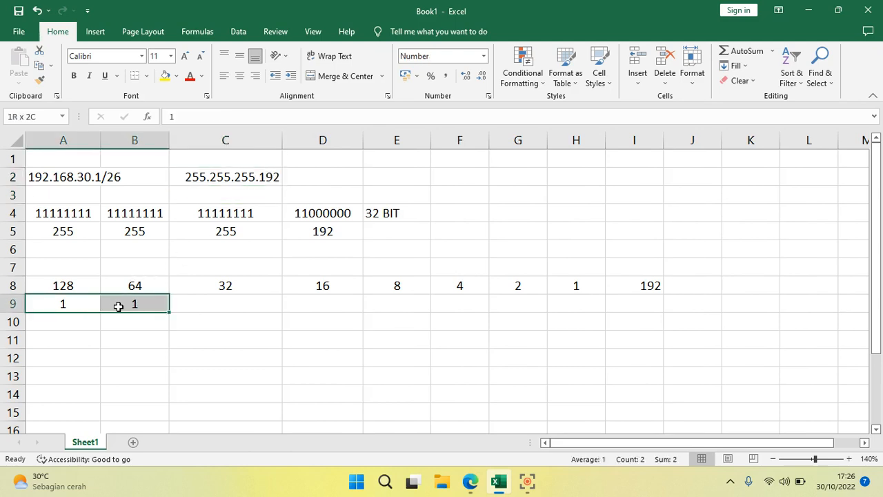
{"action": "key", "text": "Delete"}
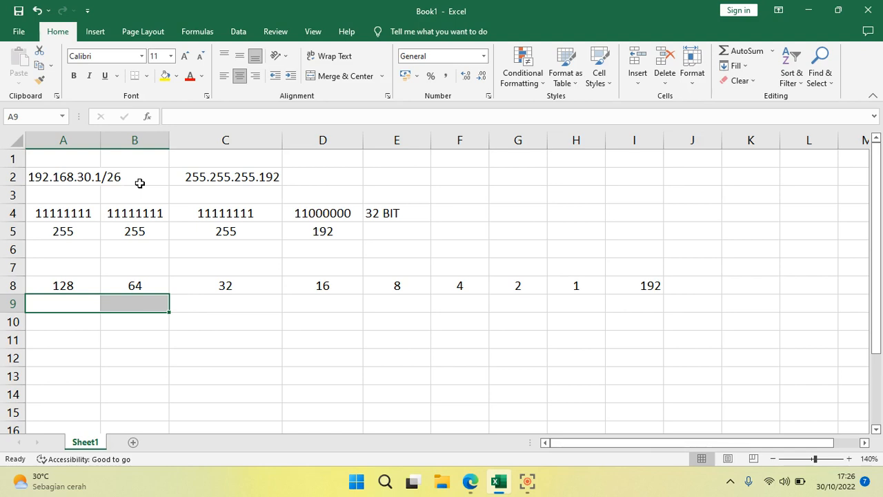
Enter the row label Subnet in cell A12.
{"action": "left_click", "coordinate": [69, 356]}
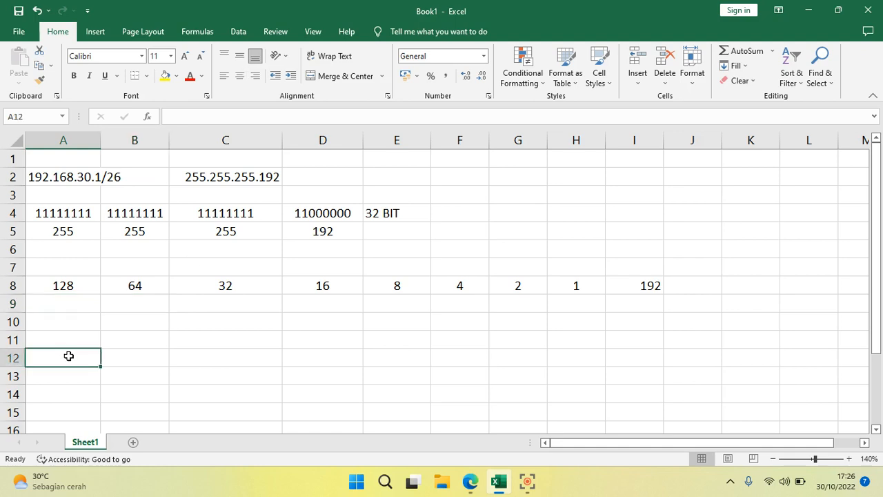
{"action": "type", "text": "IP Awa"}
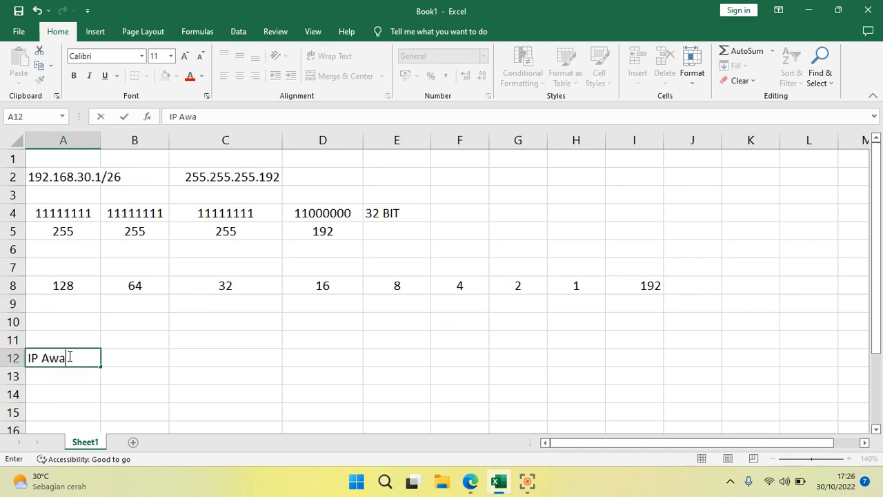
{"action": "key", "text": "BackSpace"}
{"action": "key", "text": "BackSpace"}
{"action": "key", "text": "BackSpace"}
{"action": "key", "text": "BackSpace"}
{"action": "key", "text": "BackSpace"}
{"action": "key", "text": "BackSpace"}
{"action": "type", "text": "Subnet"}
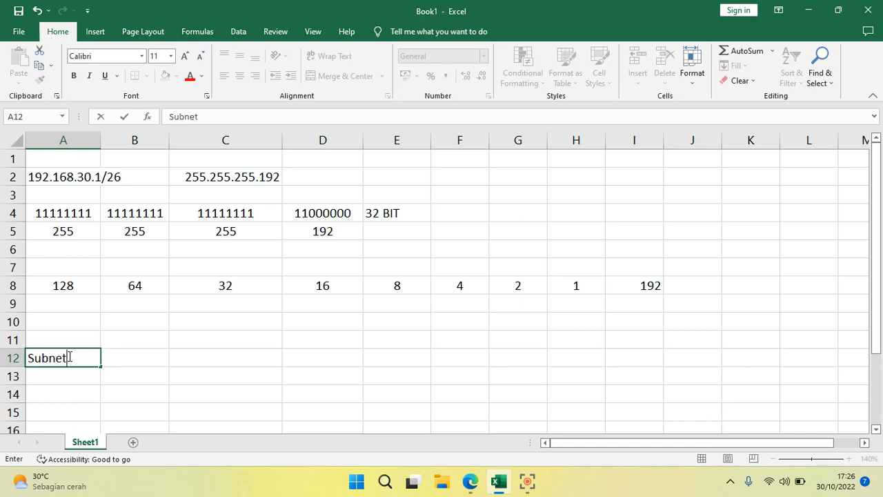
{"action": "key", "text": "Return"}
Enter the row label IP Awal in cell A13, correcting the misspelled word.
{"action": "type", "text": "IP"}
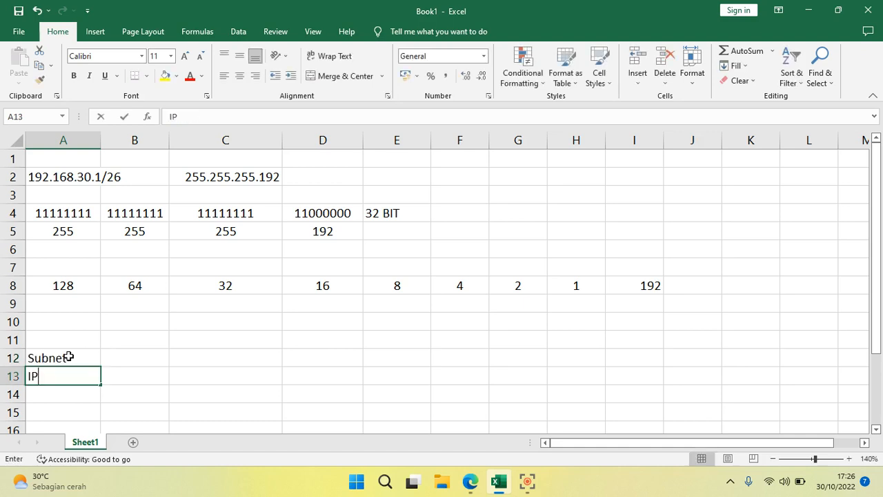
{"action": "type", "text": " Awasl"}
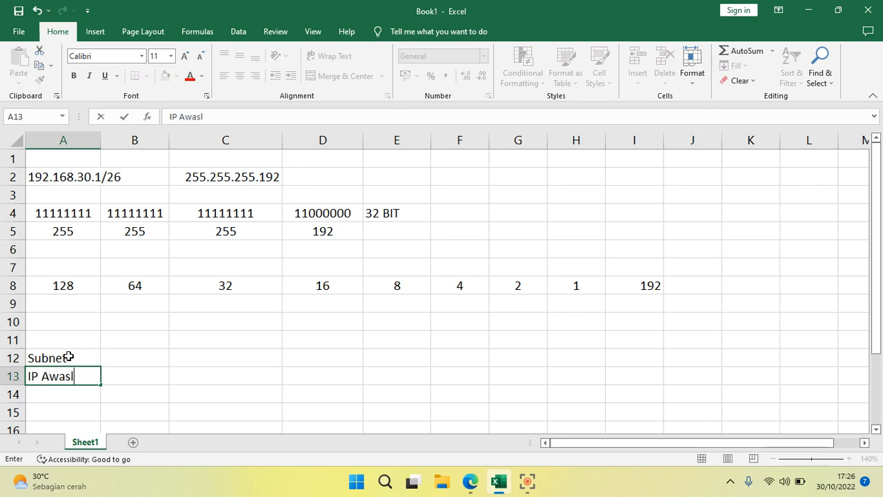
{"action": "key", "text": "Return"}
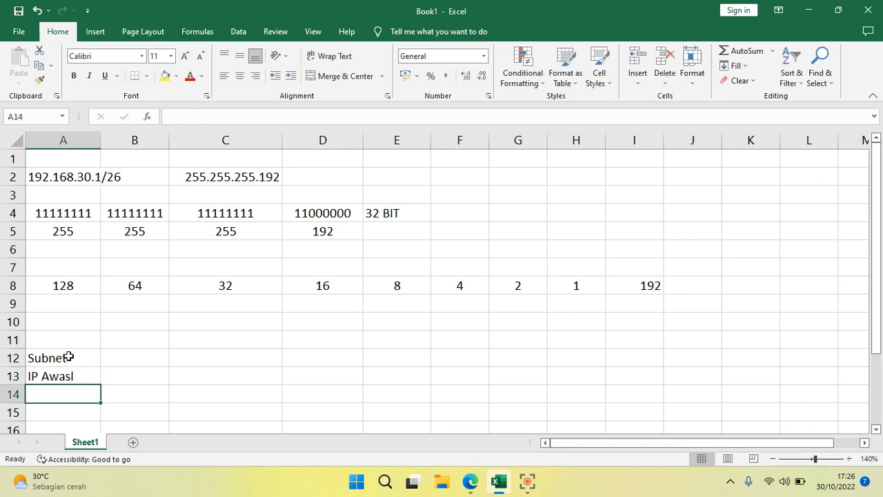
{"action": "left_click", "coordinate": [72, 375]}
{"action": "double_click", "coordinate": [91, 376]}
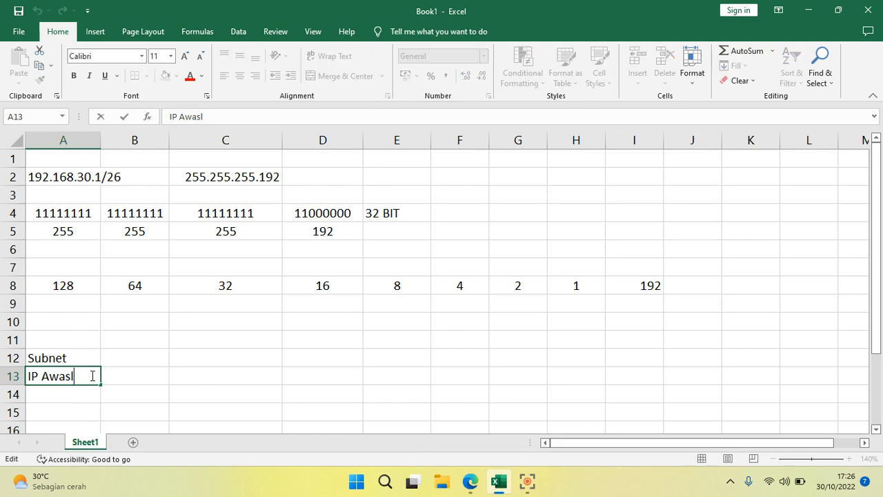
{"action": "key", "text": "BackSpace"}
{"action": "key", "text": "BackSpace"}
{"action": "type", "text": "l"}
{"action": "key", "text": "Return"}
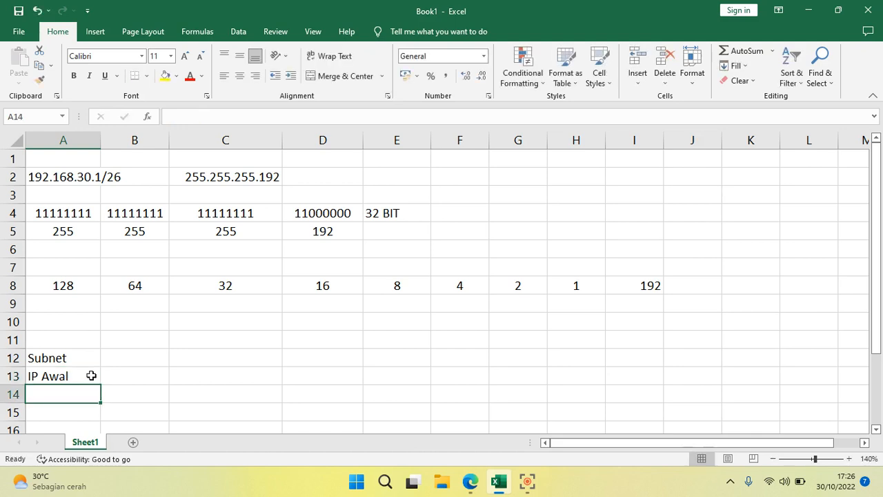
Enter the row labels IP Akhir in cell A14 and IP Broadcast in cell A15.
{"action": "type", "text": "IP "}
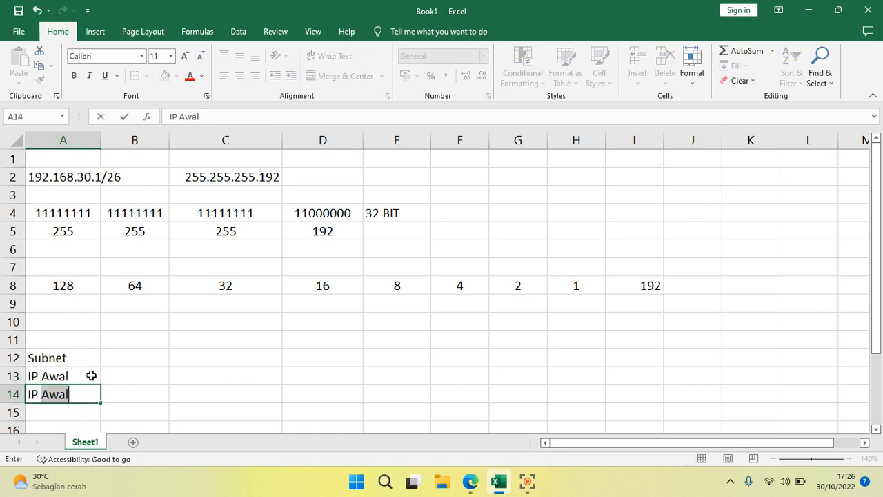
{"action": "type", "text": "Akhir"}
{"action": "key", "text": "Return"}
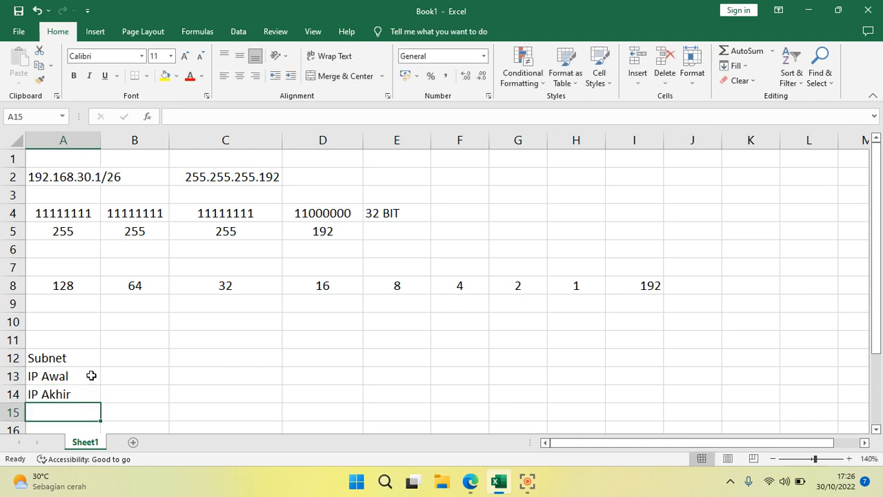
{"action": "type", "text": "Br"}
{"action": "key", "text": "BackSpace"}
{"action": "key", "text": "BackSpace"}
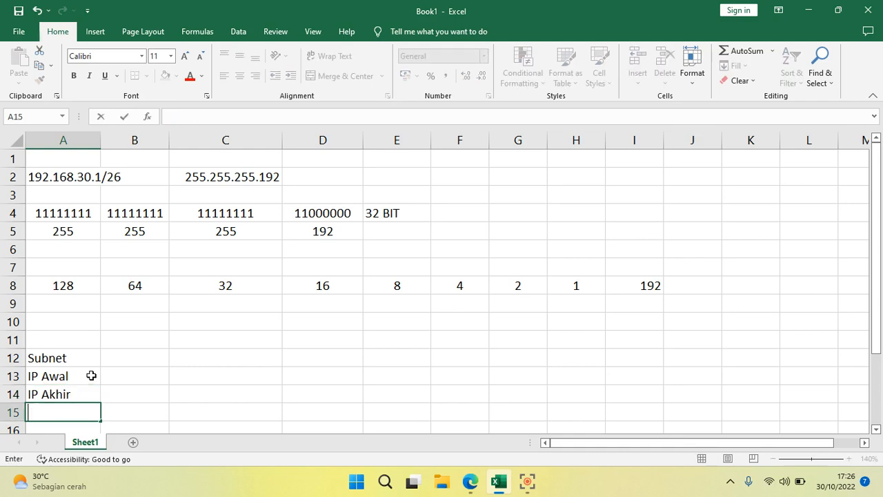
{"action": "type", "text": "IP Broad"}
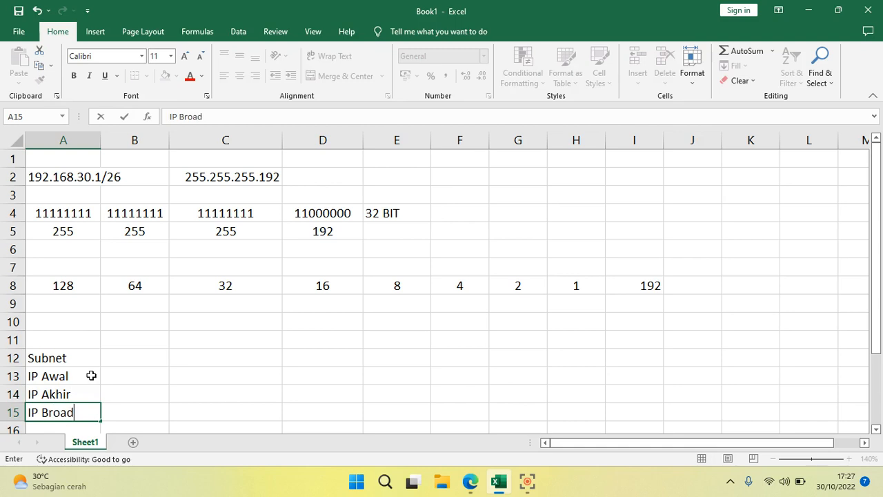
{"action": "type", "text": "cast"}
{"action": "key", "text": "Tab"}
{"action": "key", "text": "Up"}
{"action": "key", "text": "Up"}
{"action": "key", "text": "Up"}
{"action": "key", "text": "Right"}
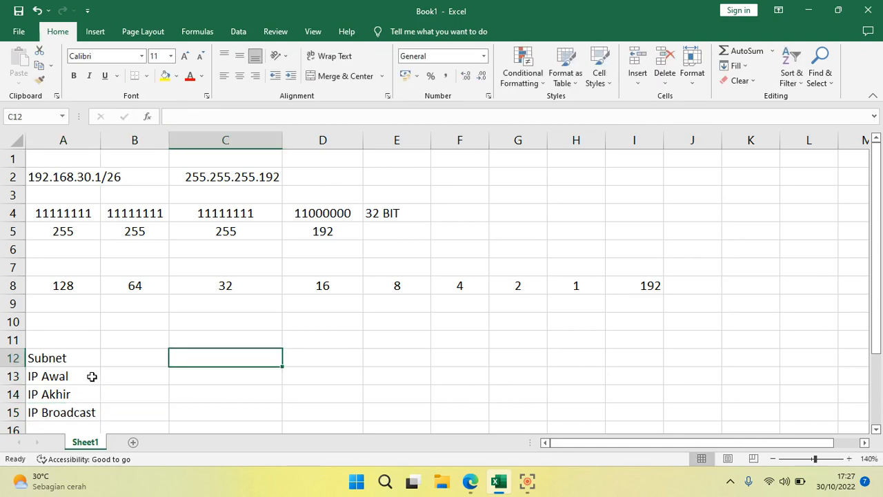
{"action": "key", "text": "Left"}
{"action": "key", "text": "Left"}
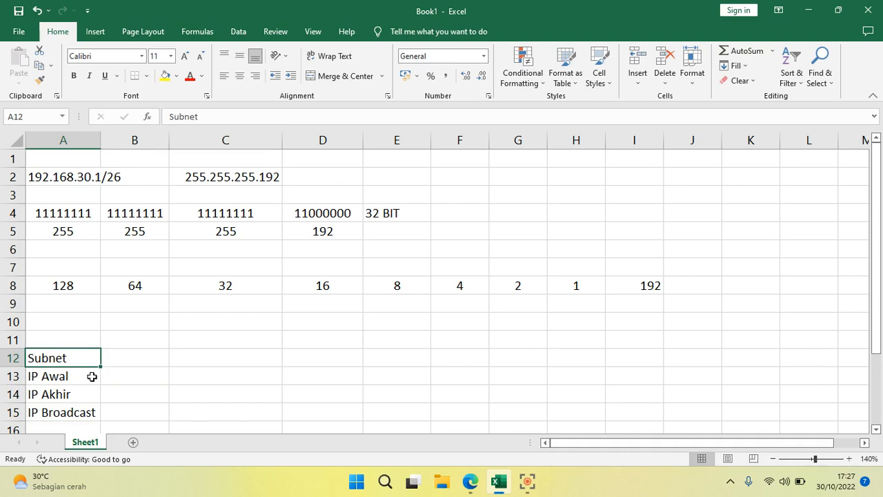
Move the four row labels in A12:A15 down so that they start at cell A17.
{"action": "scroll", "coordinate": [92, 376], "scroll_direction": "down", "scroll_amount": 1}
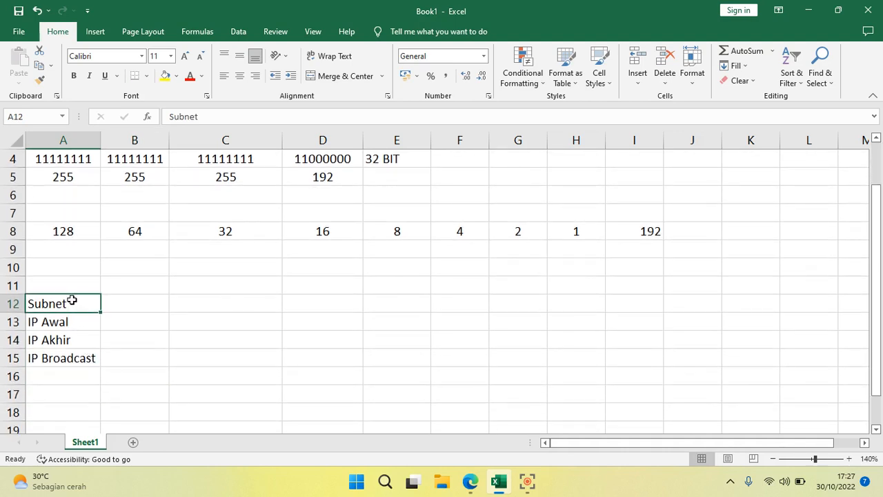
{"action": "left_click_drag", "start_coordinate": [72, 300], "coordinate": [71, 358]}
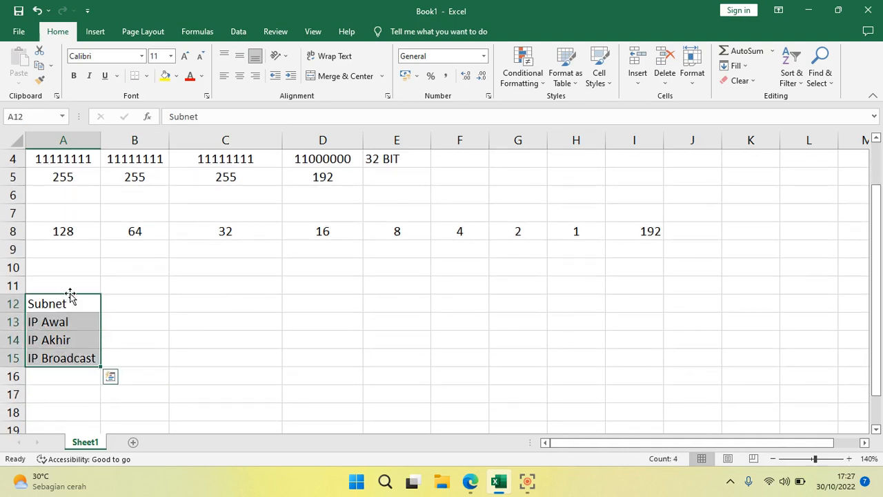
{"action": "left_click_drag", "start_coordinate": [71, 295], "coordinate": [62, 386]}
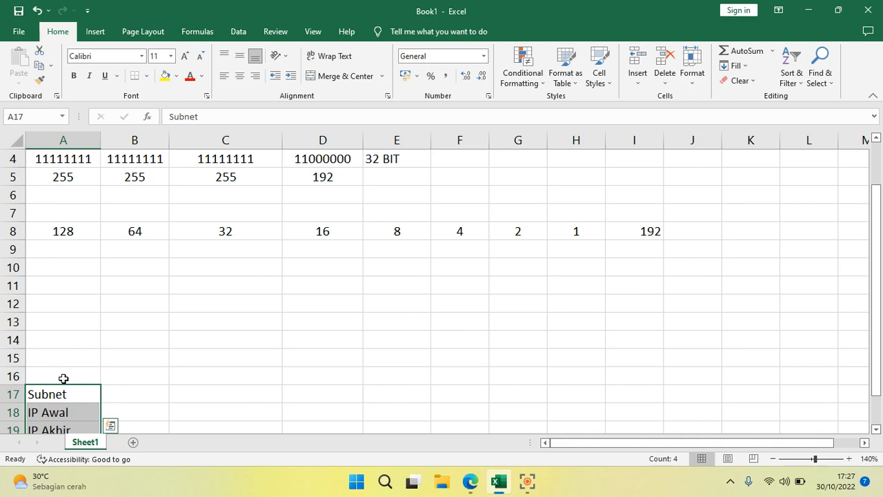
{"action": "left_click", "coordinate": [77, 285]}
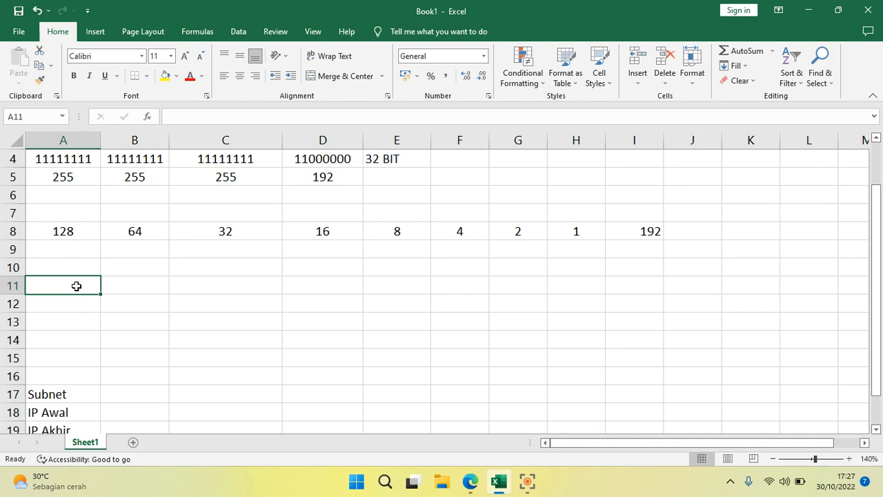
{"action": "type", "text": "SUB"}
{"action": "key", "text": "BackSpace"}
{"action": "key", "text": "BackSpace"}
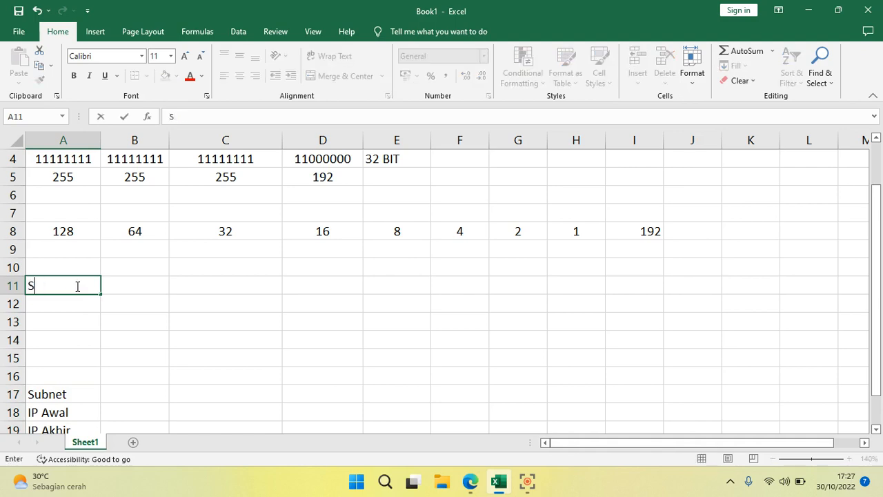
{"action": "type", "text": "ubnet"}
{"action": "key", "text": "Tab"}
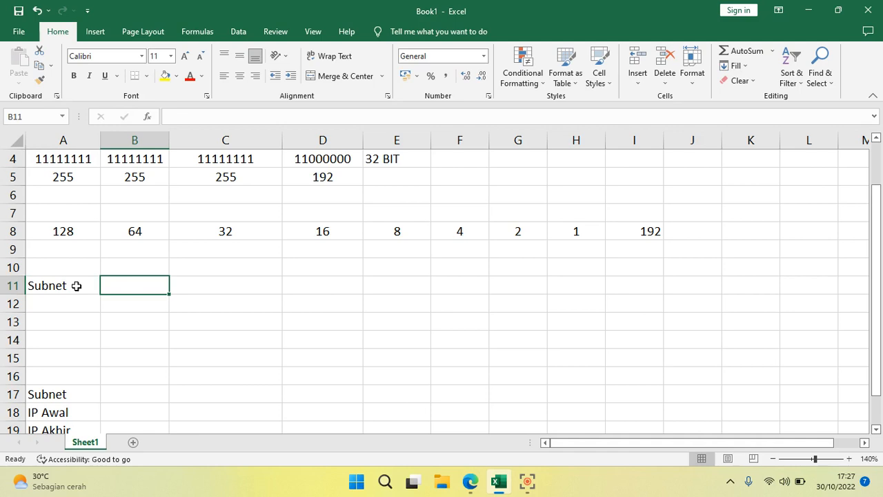
{"action": "type", "text": "J"}
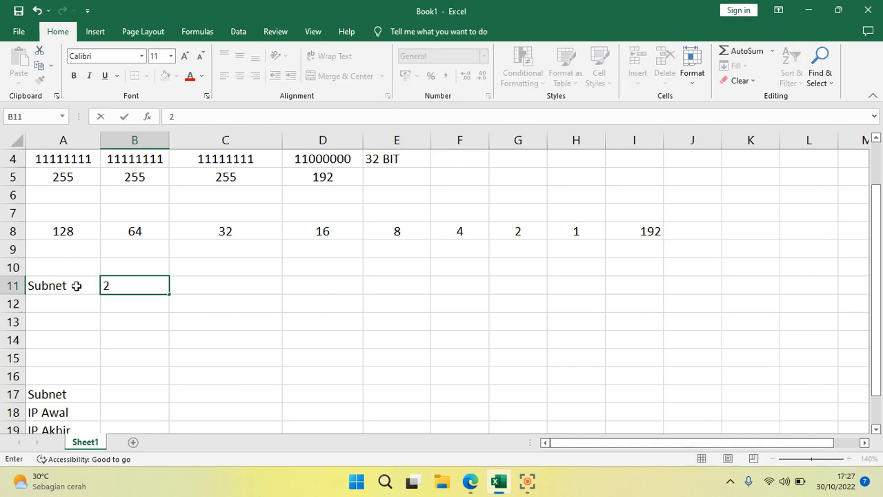
{"action": "key", "text": "BackSpace"}
{"action": "left_click", "coordinate": [76, 286]}
{"action": "key", "text": "Delete"}
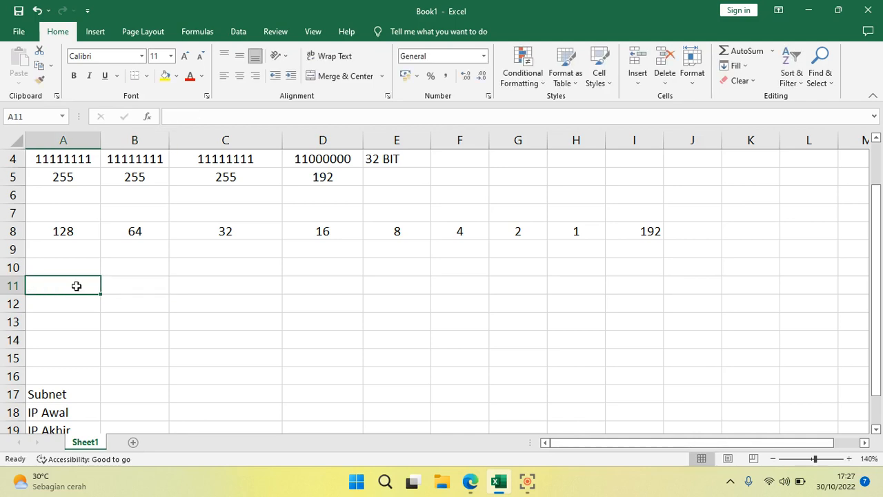
Enter the notes X = Binner in cell A10 and Y = Angka 0 in cell A11.
{"action": "left_click", "coordinate": [78, 266]}
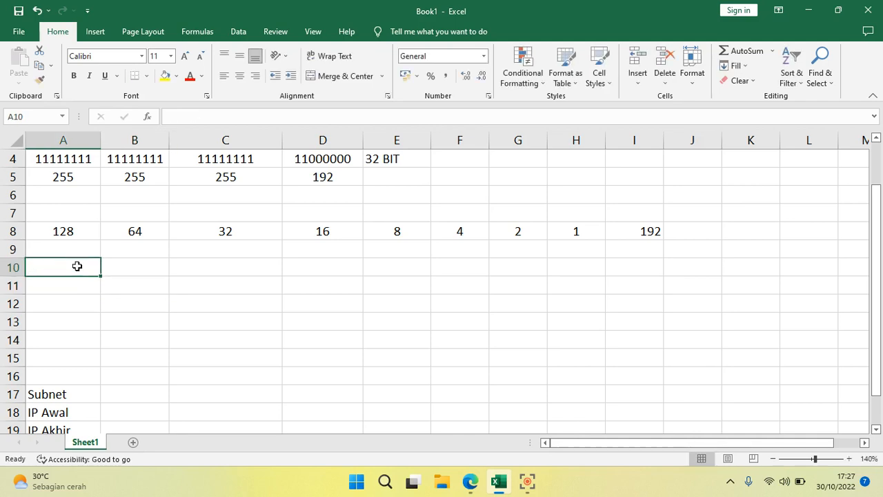
{"action": "type", "text": "X"}
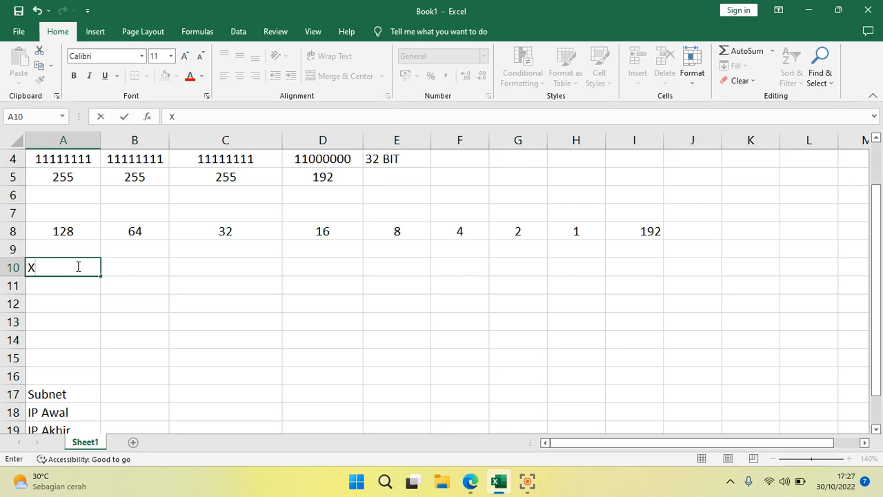
{"action": "type", "text": " = Binner"}
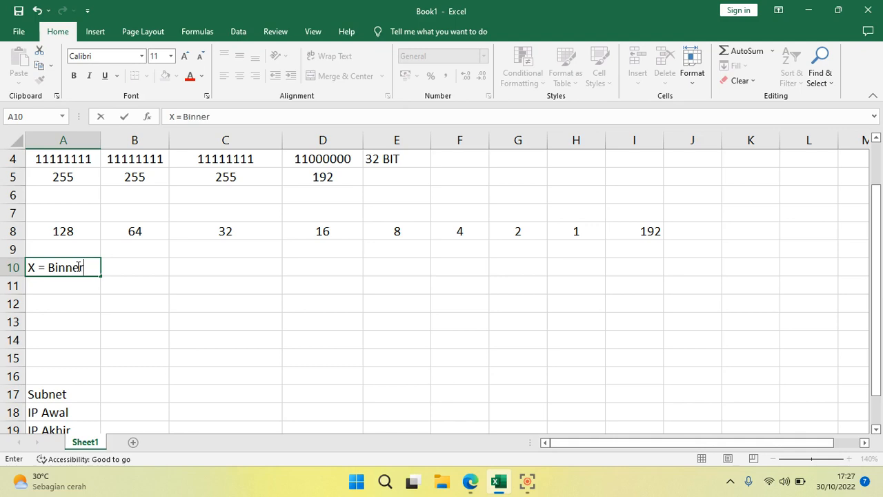
{"action": "key", "text": "Return"}
{"action": "type", "text": "Y="}
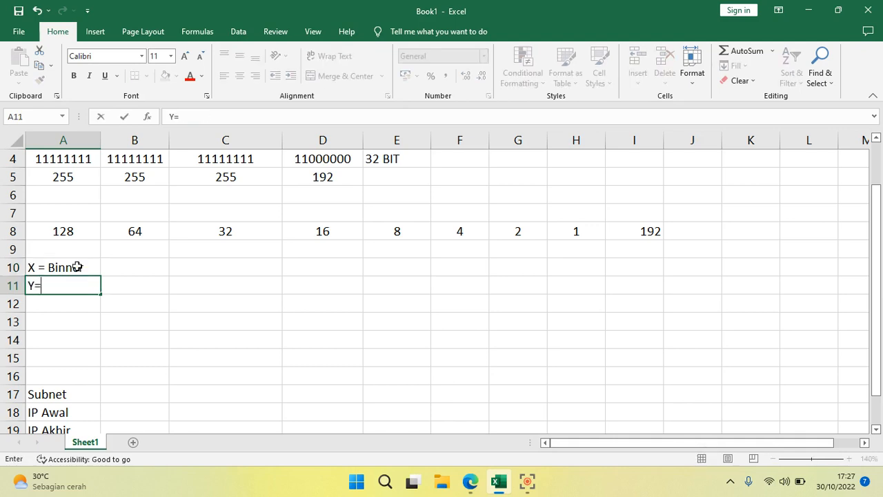
{"action": "key", "text": "BackSpace"}
{"action": "type", "text": "= Angkar"}
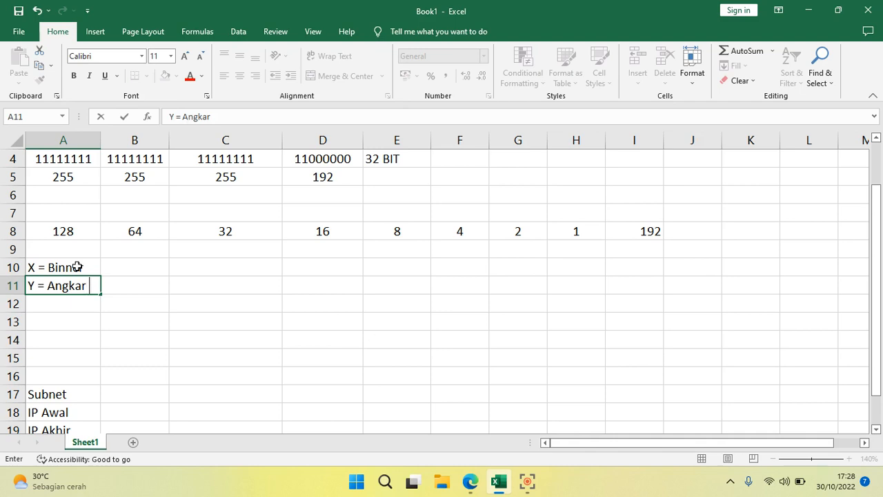
{"action": "key", "text": "BackSpace"}
{"action": "type", "text": "0"}
{"action": "key", "text": "Return"}
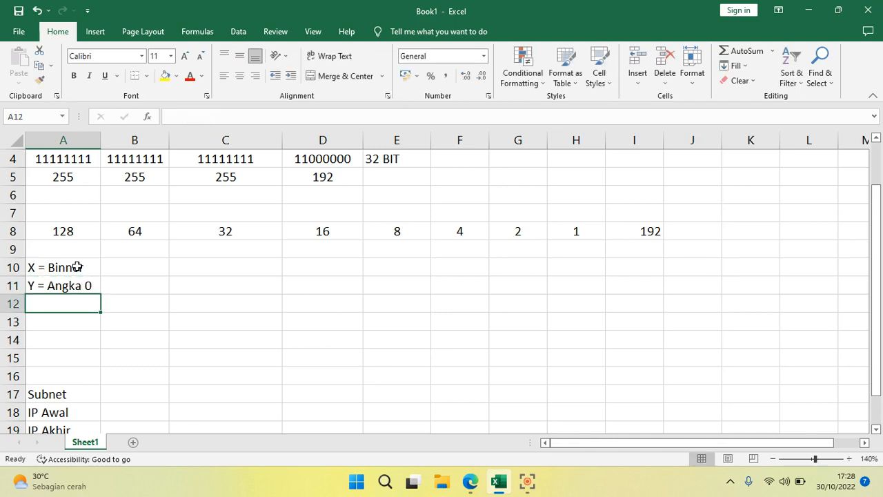
Enter the label subnet in cell A13 and begin the formula text in cell B13 with 2.
{"action": "key", "text": "Return"}
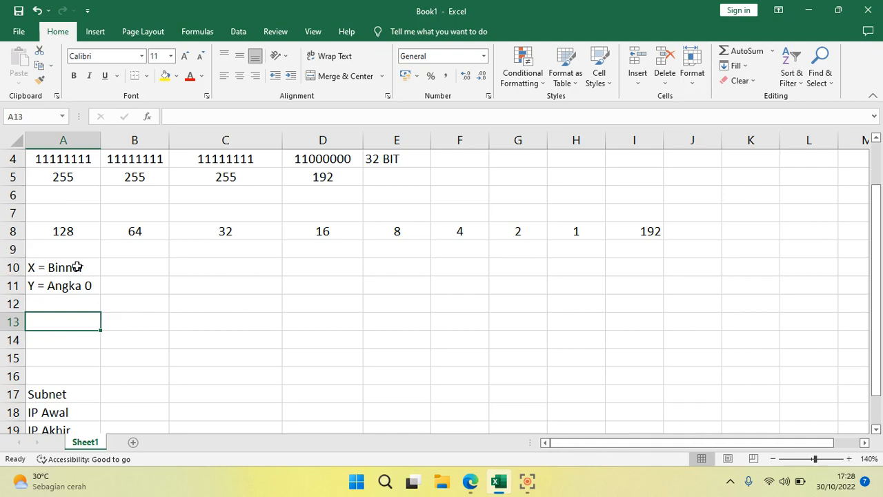
{"action": "type", "text": "sub"}
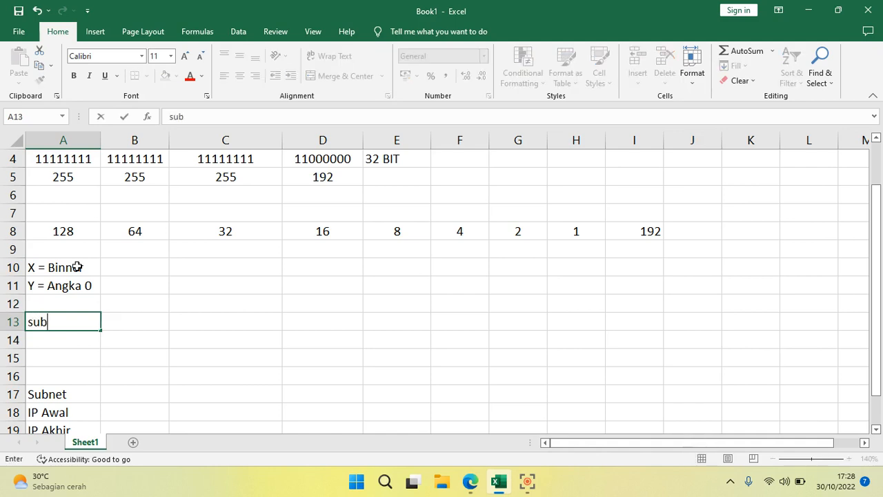
{"action": "type", "text": "nee"}
{"action": "key", "text": "BackSpace"}
{"action": "type", "text": "t"}
{"action": "key", "text": "Tab"}
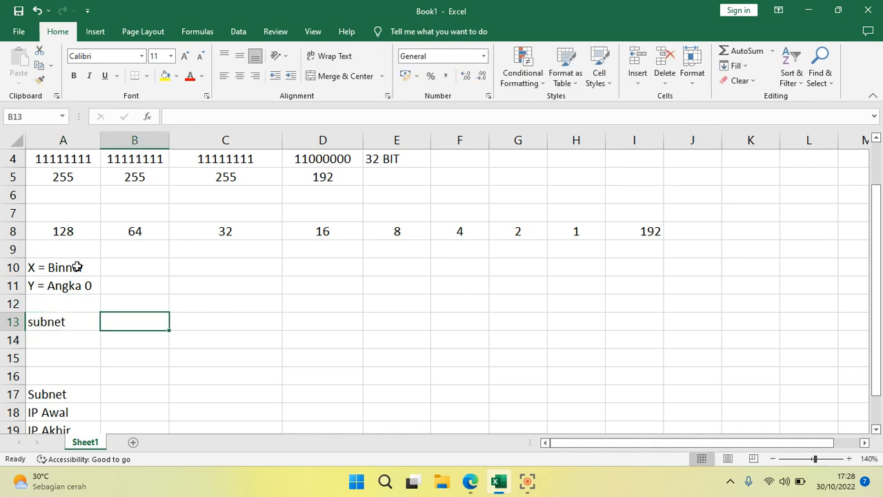
{"action": "type", "text": "2"}
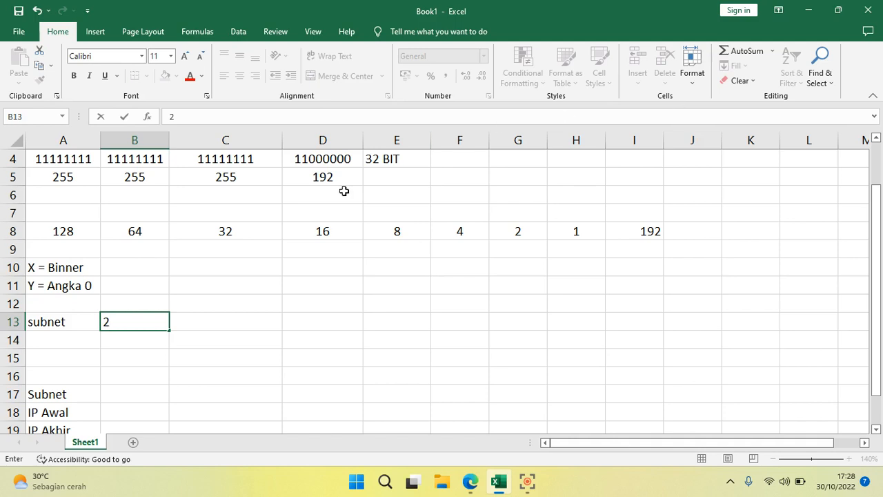
{"action": "right_click", "coordinate": [127, 322]}
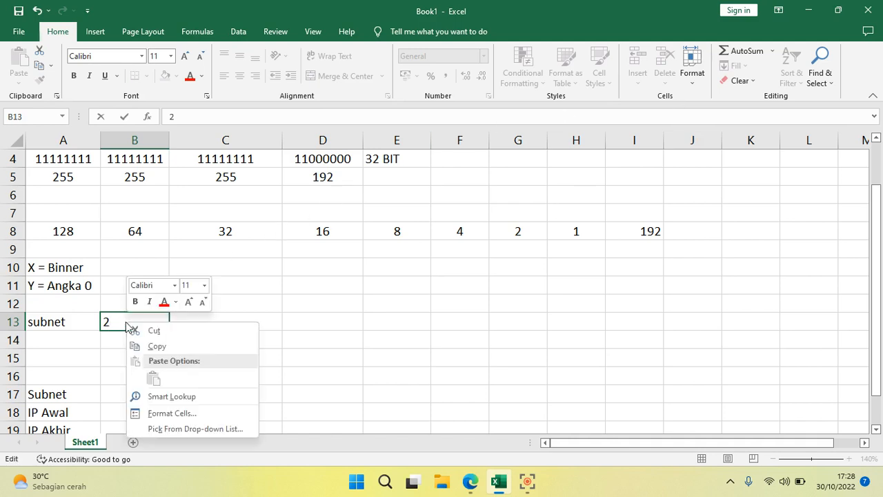
{"action": "key", "text": "Escape"}
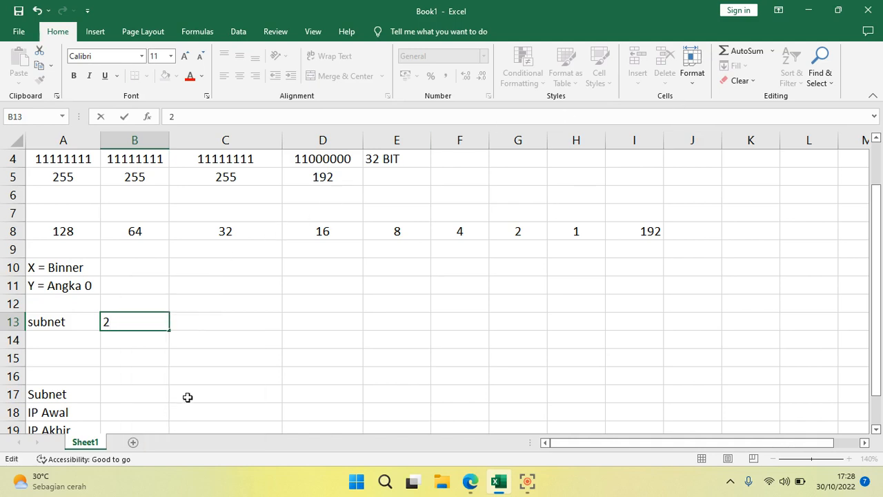
{"action": "key", "text": "ctrl+1"}
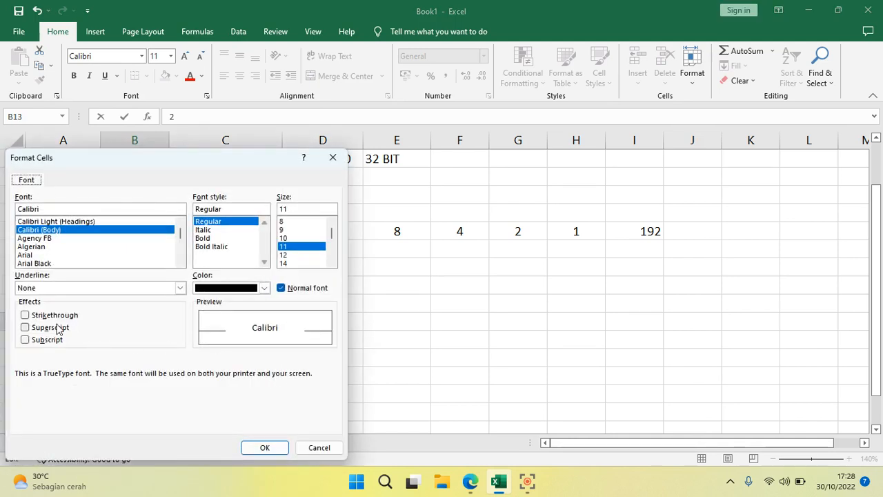
{"action": "left_click", "coordinate": [308, 451]}
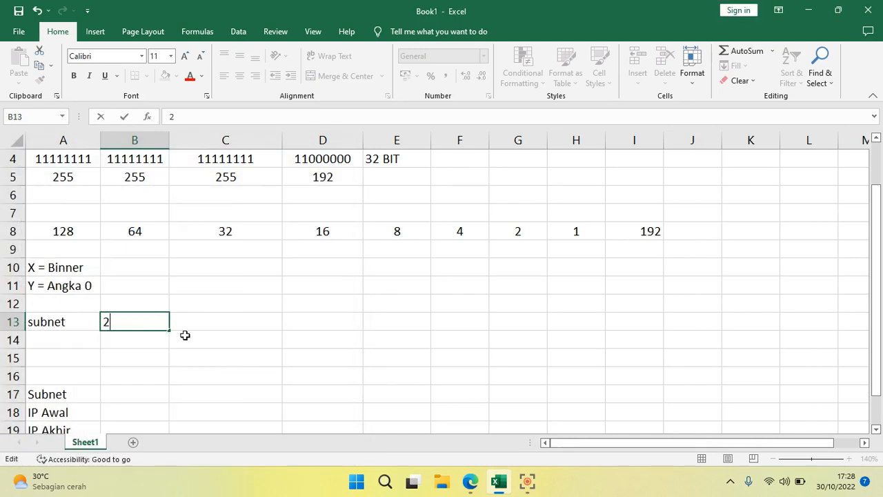
Complete the subnet formula text in cell B13 as 2x, formatting the x as superscript.
{"action": "type", "text": "x"}
{"action": "left_click_drag", "start_coordinate": [110, 322], "coordinate": [114, 321]}
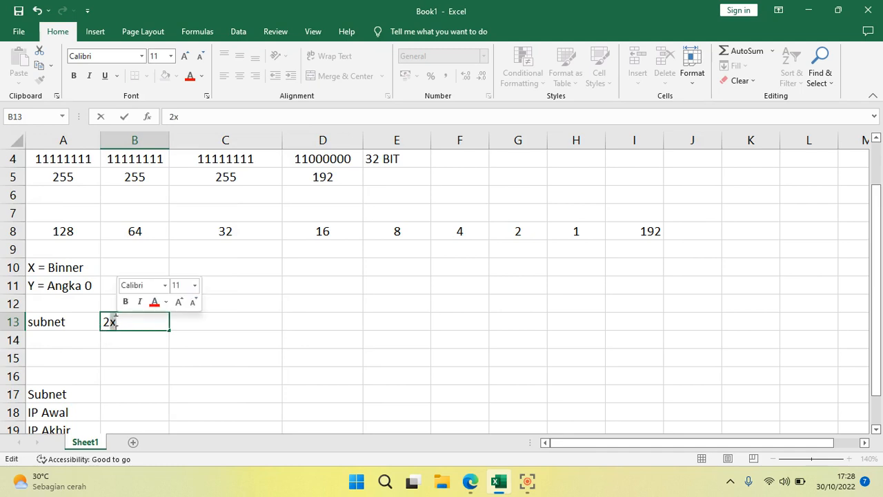
{"action": "right_click", "coordinate": [113, 321]}
{"action": "left_click", "coordinate": [174, 411]}
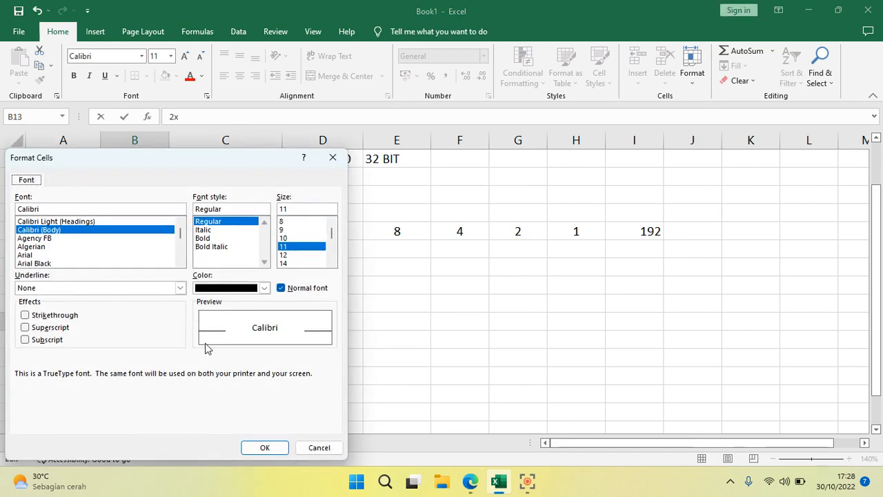
{"action": "left_click", "coordinate": [58, 327]}
{"action": "left_click", "coordinate": [255, 449]}
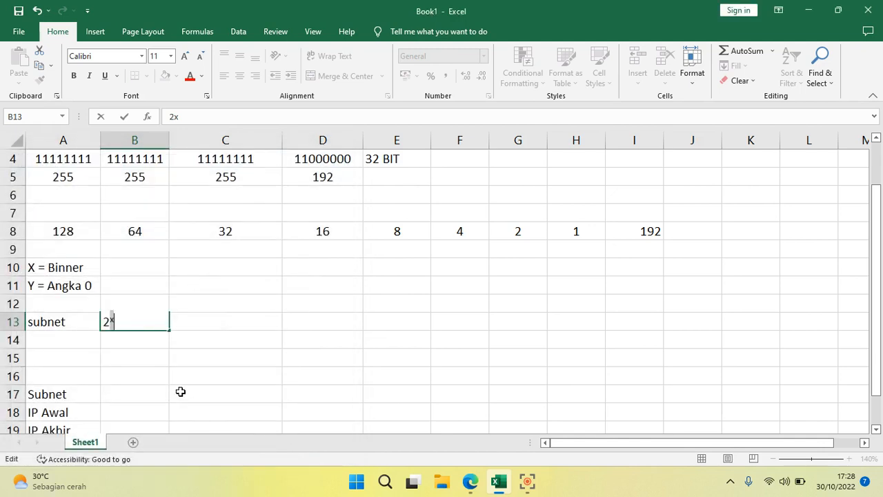
{"action": "left_click", "coordinate": [144, 345]}
Enter the label Host in cell A14.
{"action": "left_click", "coordinate": [55, 346]}
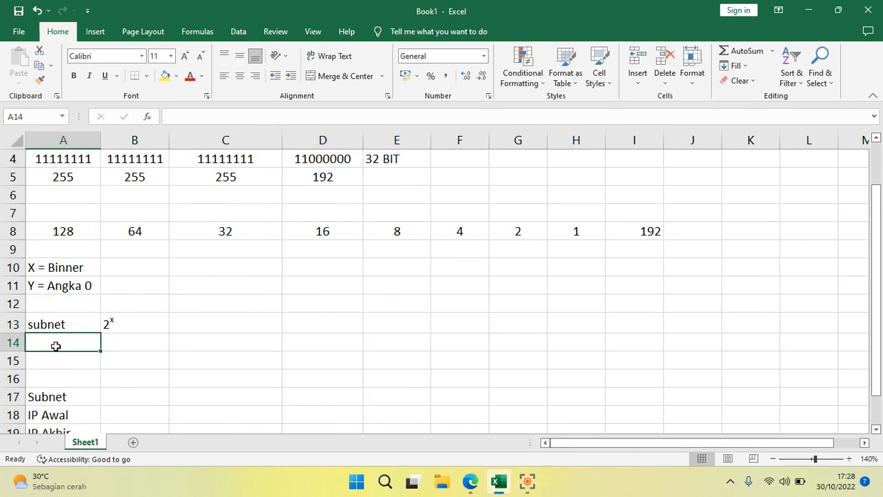
{"action": "type", "text": "host"}
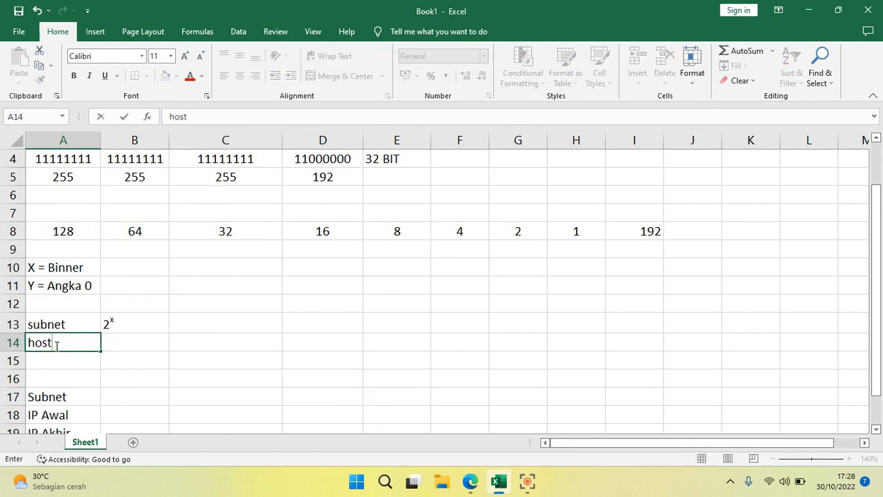
{"action": "key", "text": "BackSpace"}
{"action": "key", "text": "BackSpace"}
{"action": "key", "text": "BackSpace"}
{"action": "key", "text": "BackSpace"}
{"action": "type", "text": "HOs"}
{"action": "key", "text": "BackSpace"}
{"action": "key", "text": "BackSpace"}
{"action": "type", "text": "st"}
{"action": "key", "text": "BackSpace"}
{"action": "key", "text": "BackSpace"}
{"action": "type", "text": "ost"}
{"action": "key", "text": "Tab"}
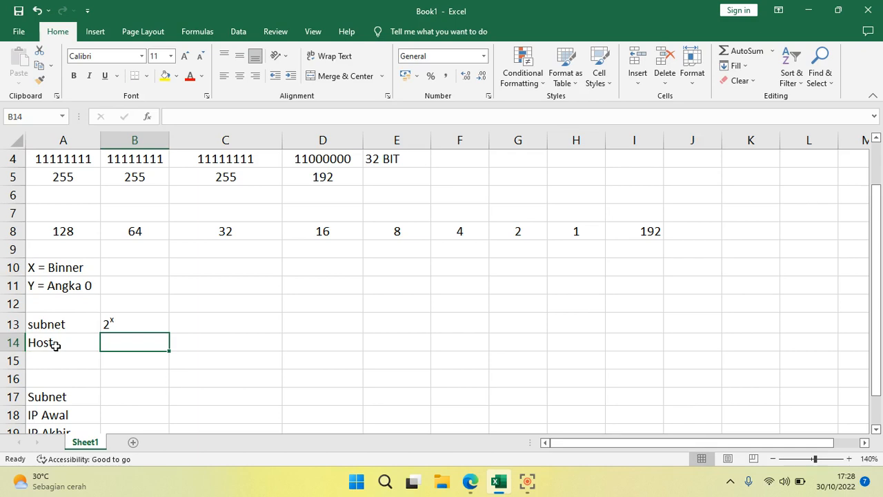
Enter the host formula text 2Y-2 in cell B14, formatting the Y as superscript.
{"action": "type", "text": "2"}
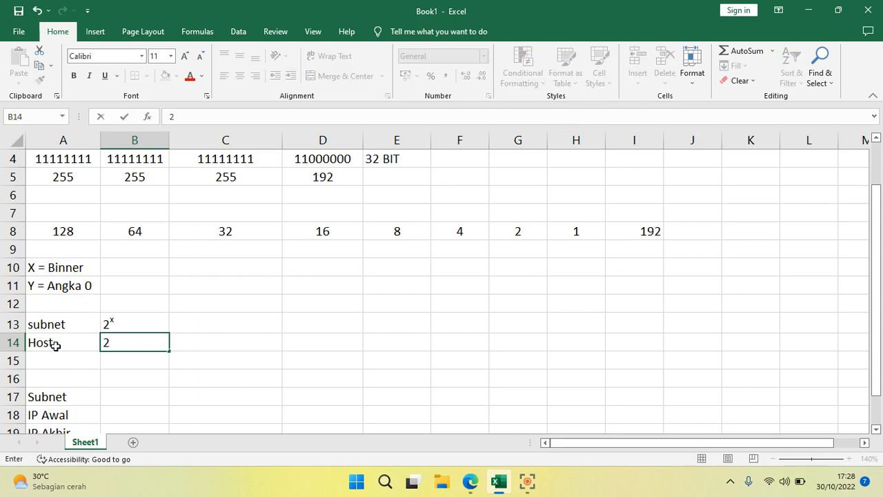
{"action": "type", "text": "y"}
{"action": "key", "text": "BackSpace"}
{"action": "type", "text": "Y-2"}
{"action": "left_click_drag", "start_coordinate": [113, 342], "coordinate": [119, 343]}
{"action": "right_click", "coordinate": [115, 342]}
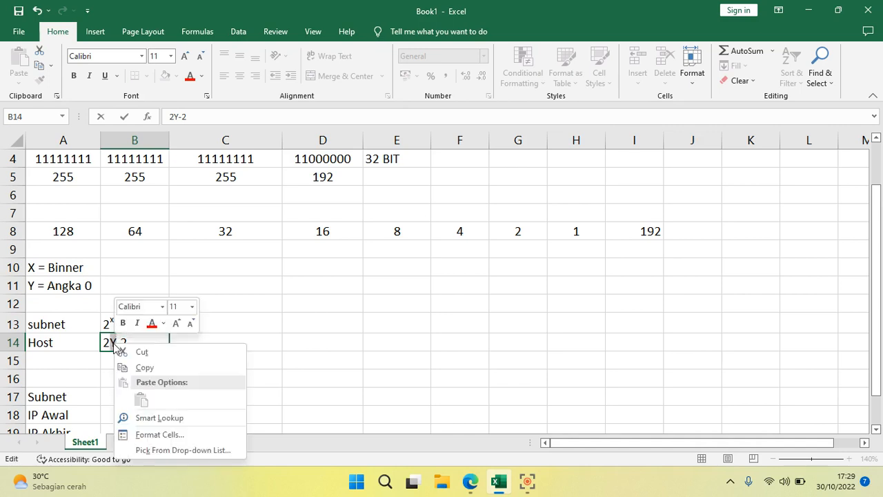
{"action": "left_click", "coordinate": [173, 435]}
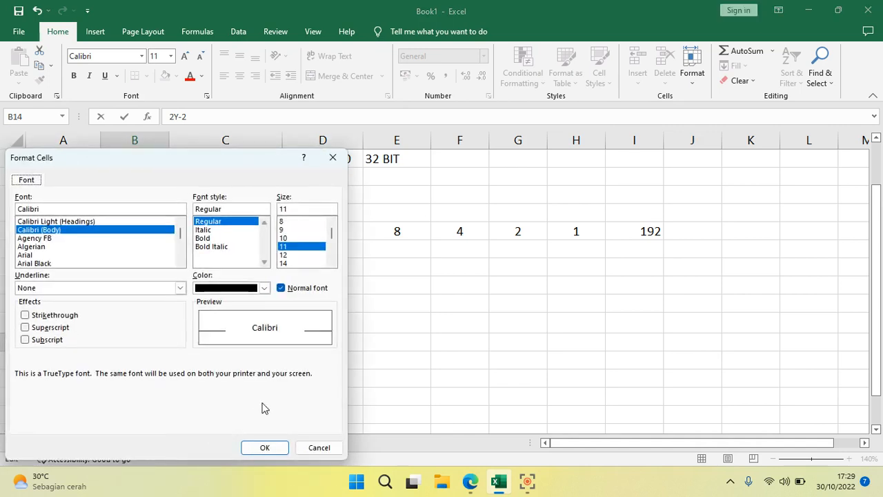
{"action": "left_click", "coordinate": [72, 329]}
{"action": "left_click", "coordinate": [253, 449]}
{"action": "left_click", "coordinate": [148, 380]}
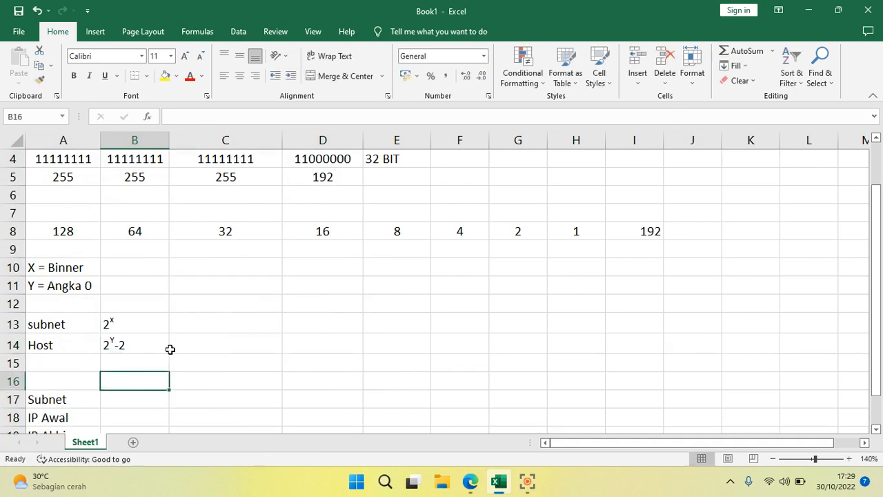
Enter the label Block Subnet in cell A15 and its formula text 256-n in cell B15.
{"action": "left_click", "coordinate": [57, 364]}
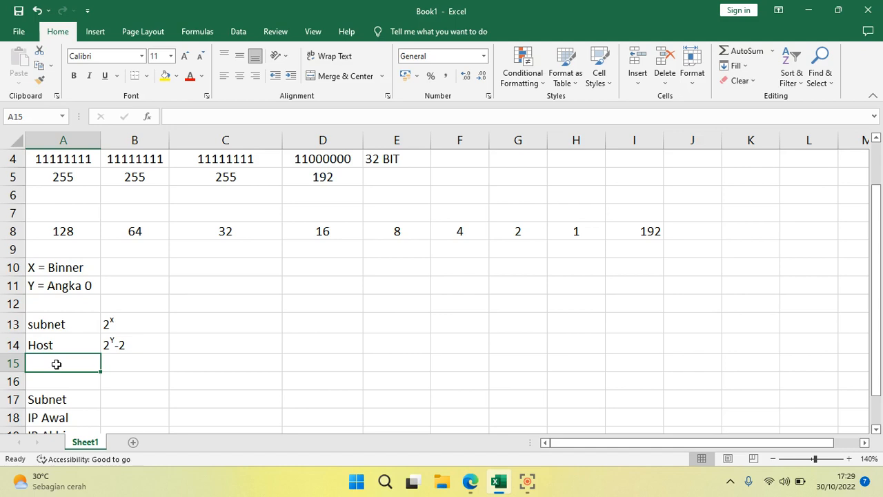
{"action": "type", "text": "Block"}
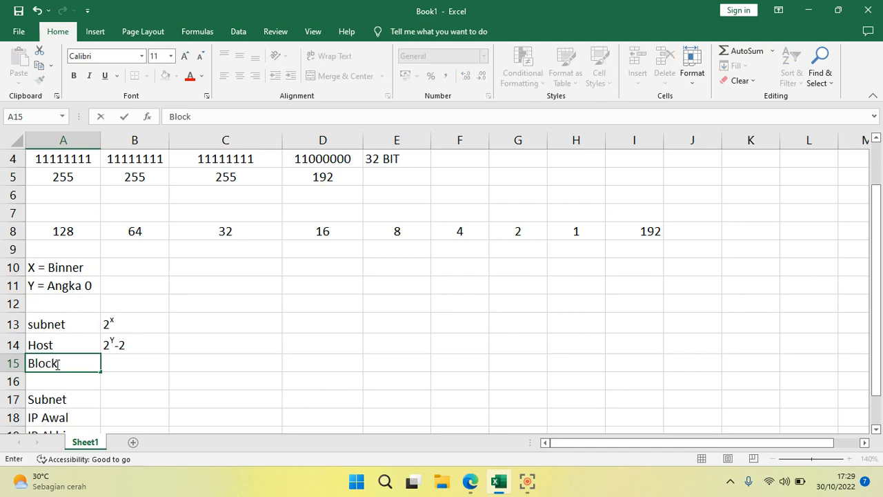
{"action": "type", "text": " Subnet"}
{"action": "key", "text": "Tab"}
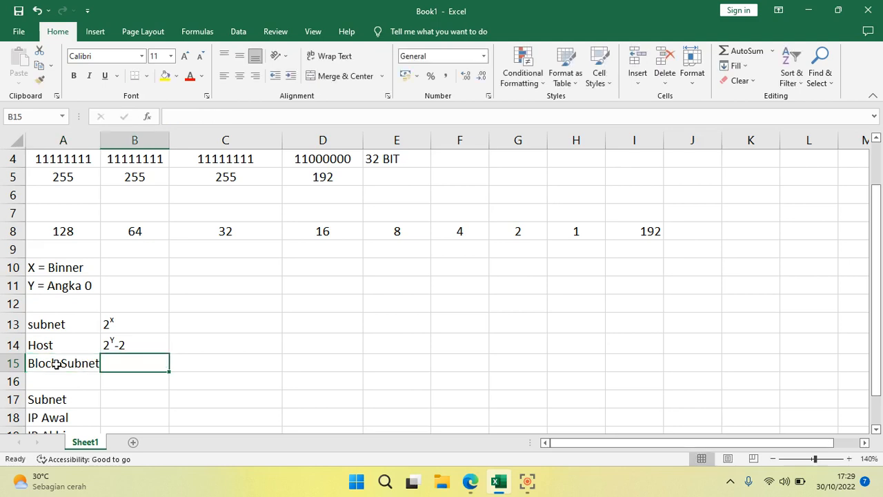
{"action": "type", "text": "256-"}
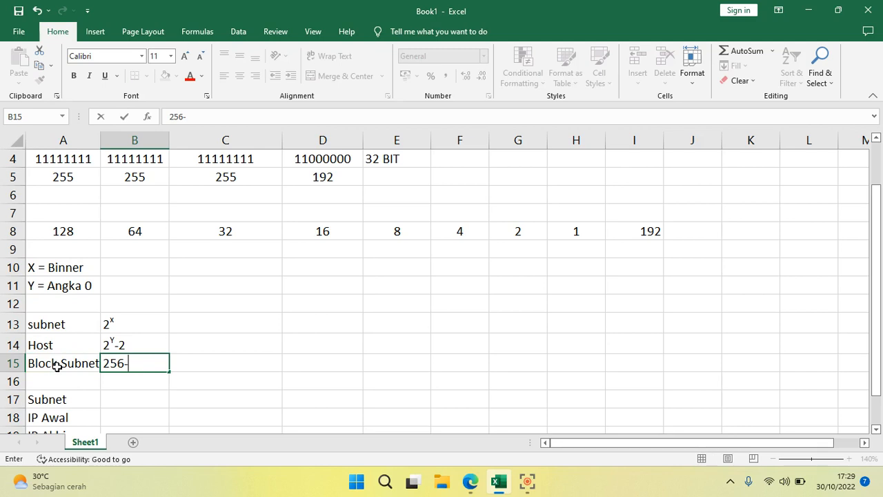
{"action": "type", "text": "n"}
{"action": "left_click", "coordinate": [183, 320]}
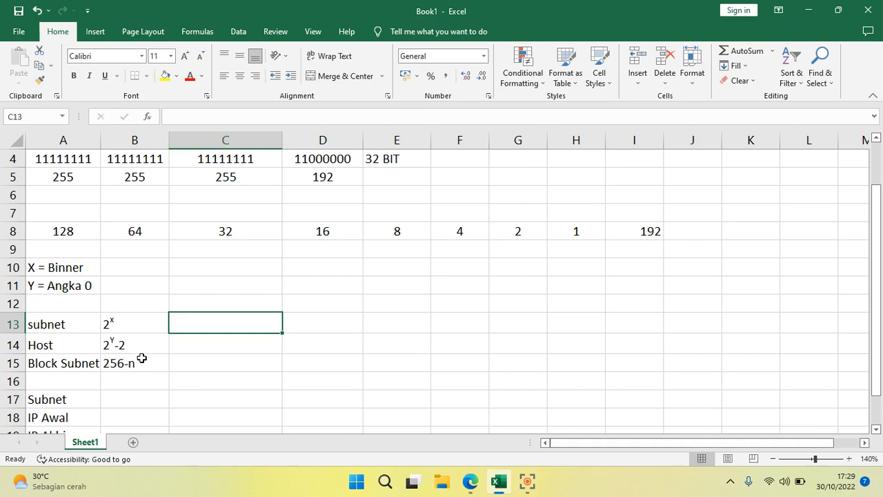
Examine the /26 address in row 2 and the binary octets in A4:D4 to determine X for the subnet formula.
{"action": "scroll", "coordinate": [141, 358], "scroll_direction": "up", "scroll_amount": 1}
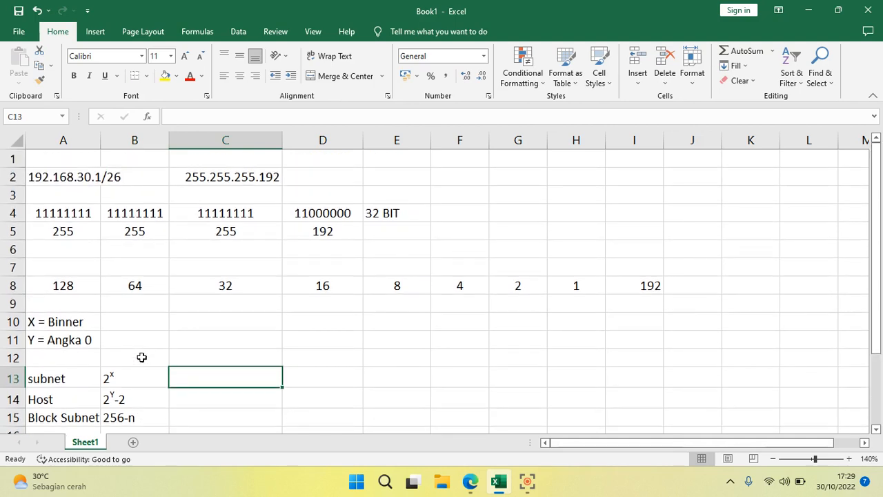
{"action": "left_click", "coordinate": [117, 178]}
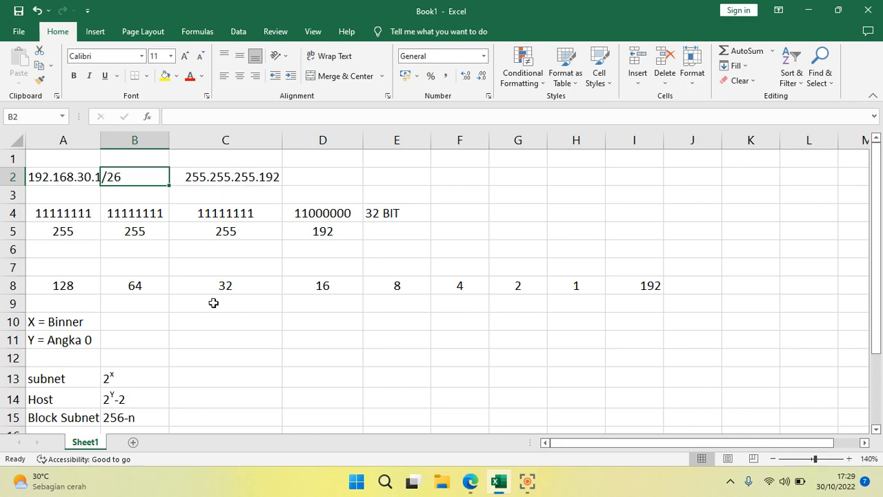
{"action": "scroll", "coordinate": [214, 303], "scroll_direction": "down", "scroll_amount": 1}
{"action": "left_click", "coordinate": [183, 319]}
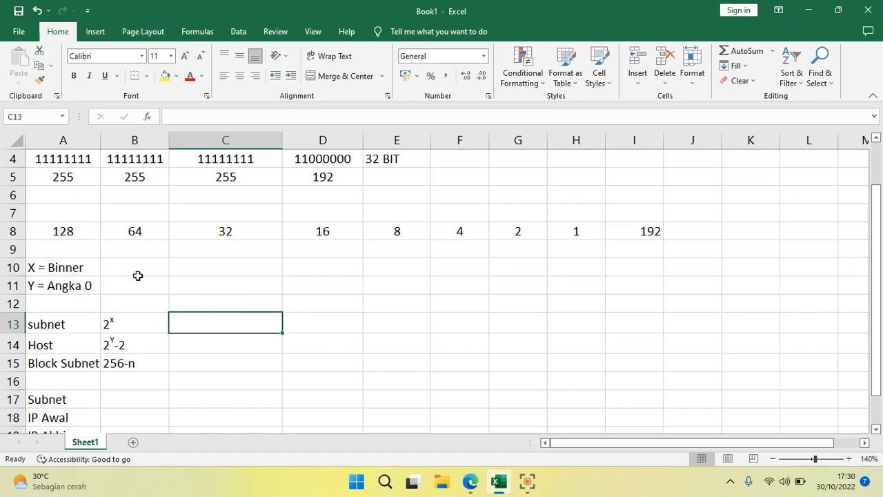
{"action": "scroll", "coordinate": [137, 276], "scroll_direction": "up", "scroll_amount": 1}
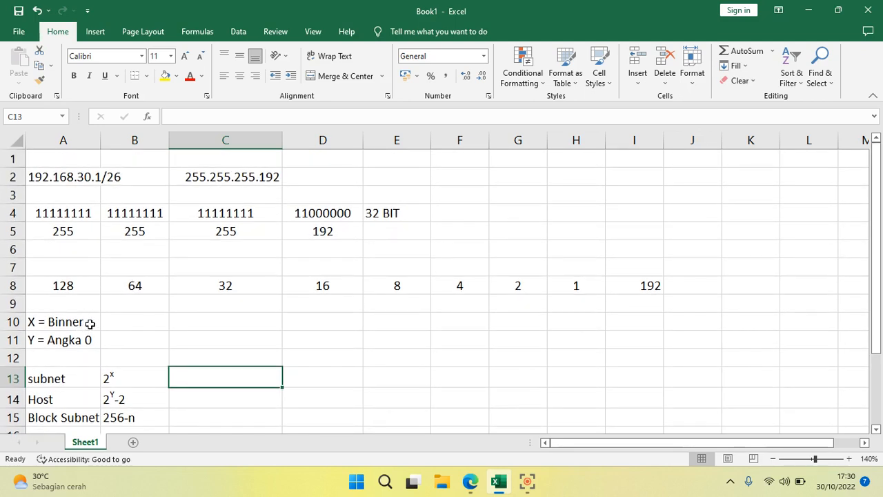
{"action": "left_click", "coordinate": [298, 218]}
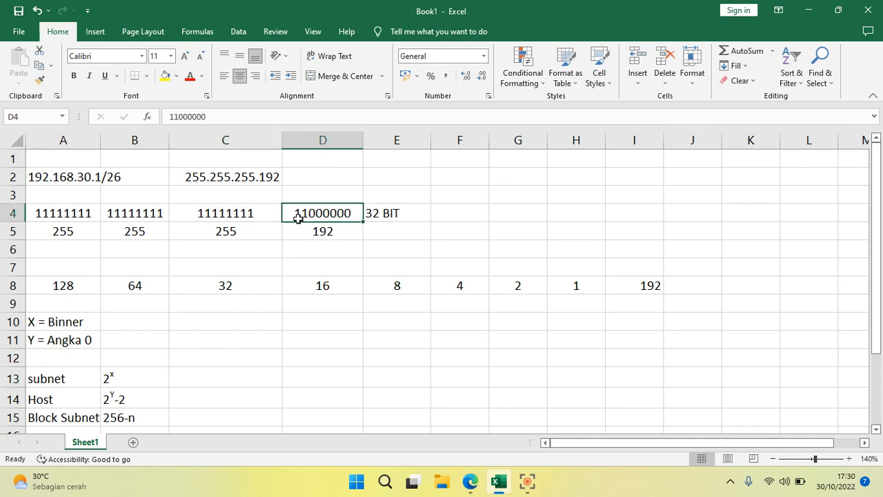
{"action": "left_click", "coordinate": [54, 214]}
{"action": "left_click_drag", "start_coordinate": [54, 213], "coordinate": [204, 213]}
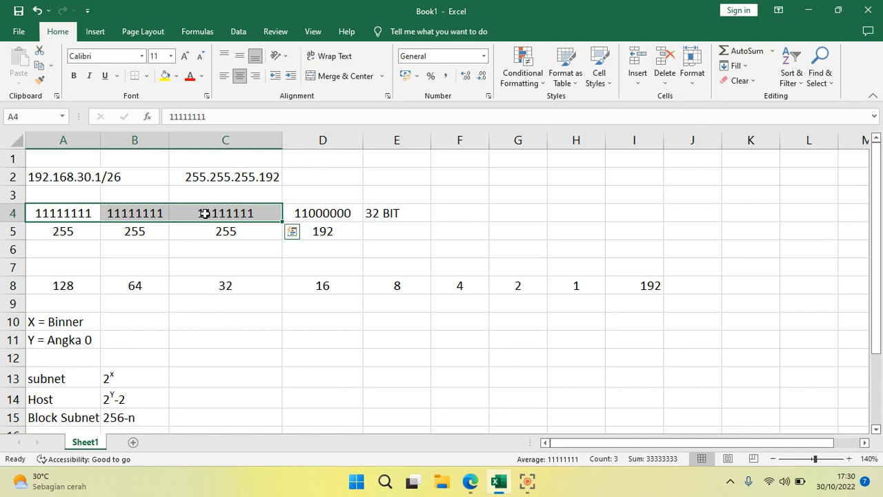
{"action": "left_click", "coordinate": [310, 209]}
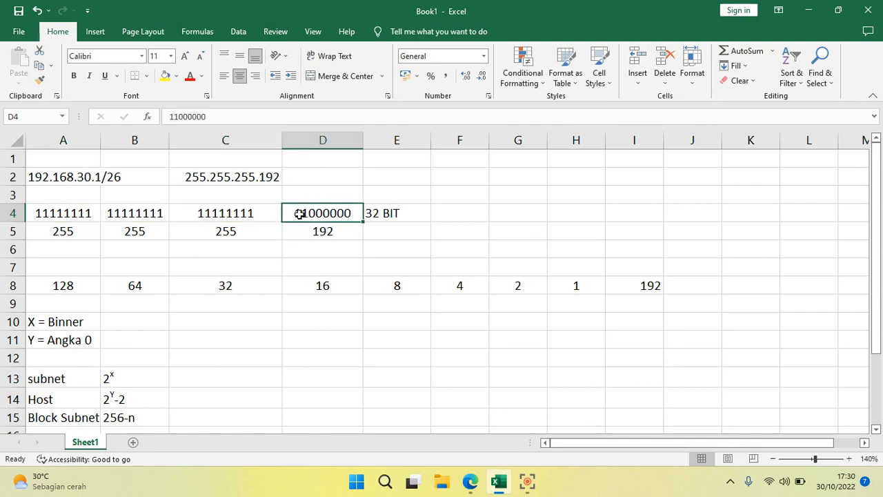
{"action": "left_click", "coordinate": [193, 378]}
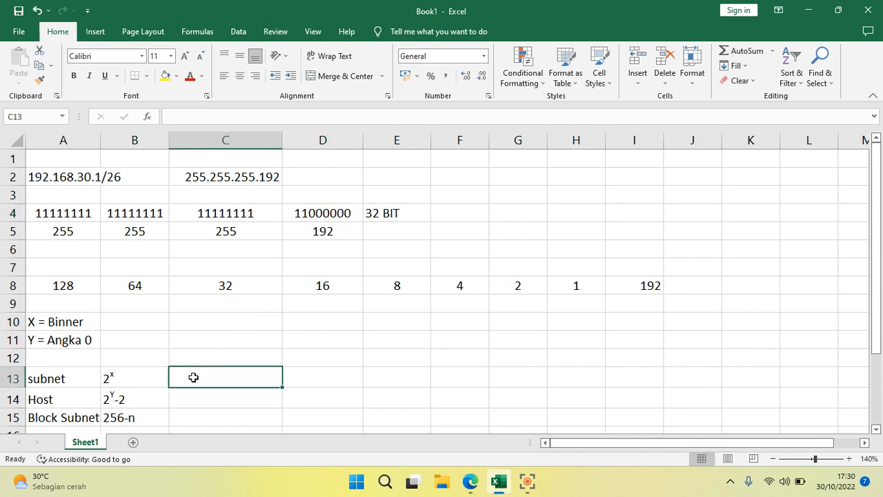
{"action": "left_click", "coordinate": [295, 211]}
Calculate the number of subnets in cell C13 with the formula =2^2.
{"action": "left_click", "coordinate": [189, 375]}
{"action": "type", "text": "2"}
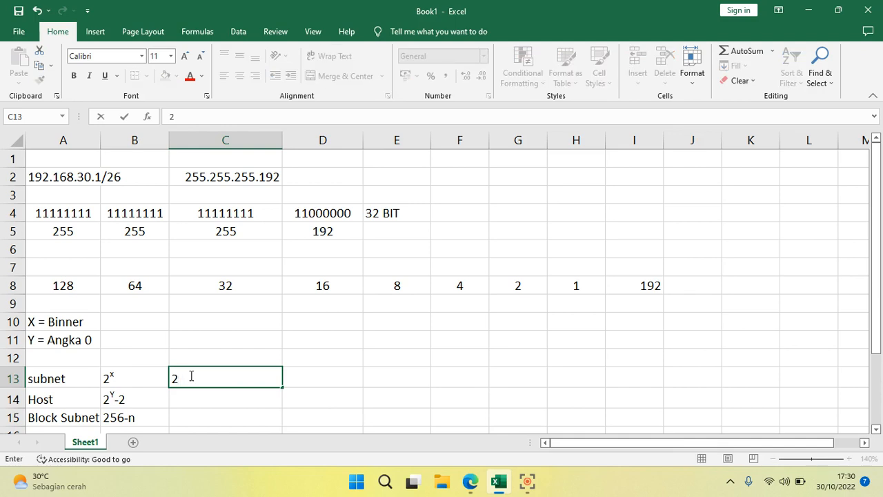
{"action": "type", "text": "^2"}
{"action": "key", "text": "Return"}
{"action": "left_click", "coordinate": [190, 376]}
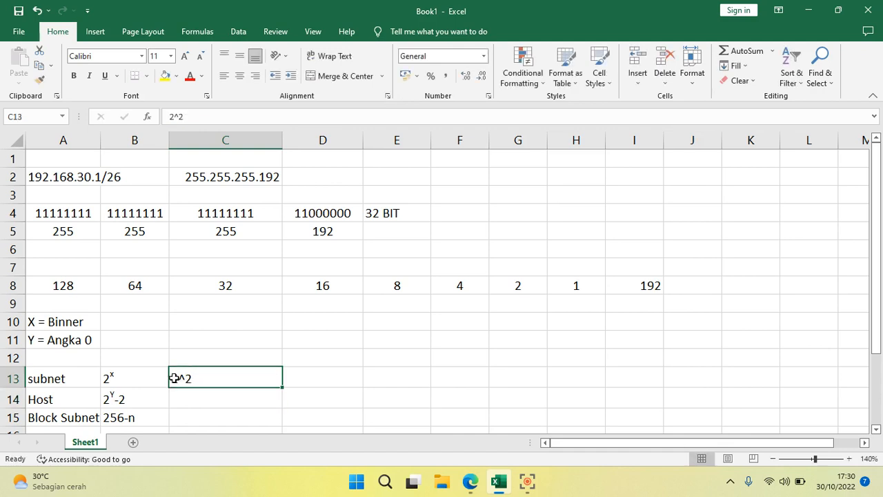
{"action": "double_click", "coordinate": [174, 378]}
{"action": "type", "text": "="}
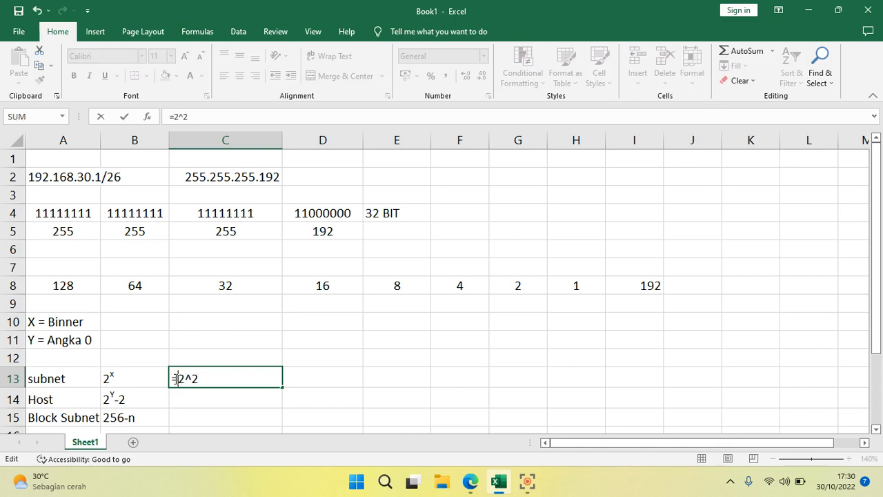
{"action": "key", "text": "Return"}
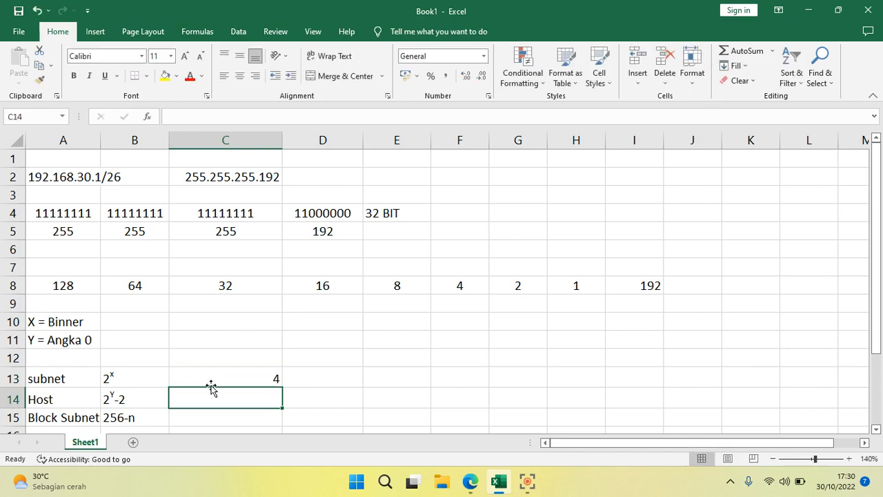
{"action": "left_click", "coordinate": [243, 377]}
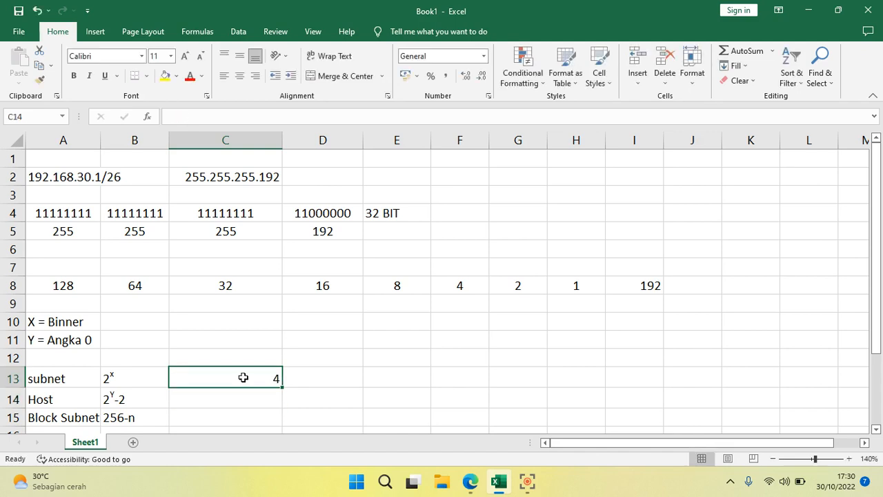
{"action": "left_click", "coordinate": [313, 377]}
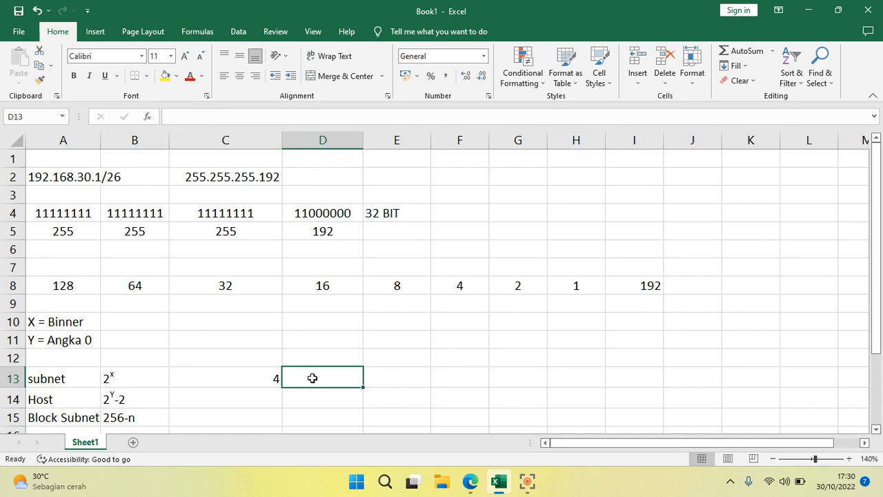
{"action": "left_click", "coordinate": [253, 377]}
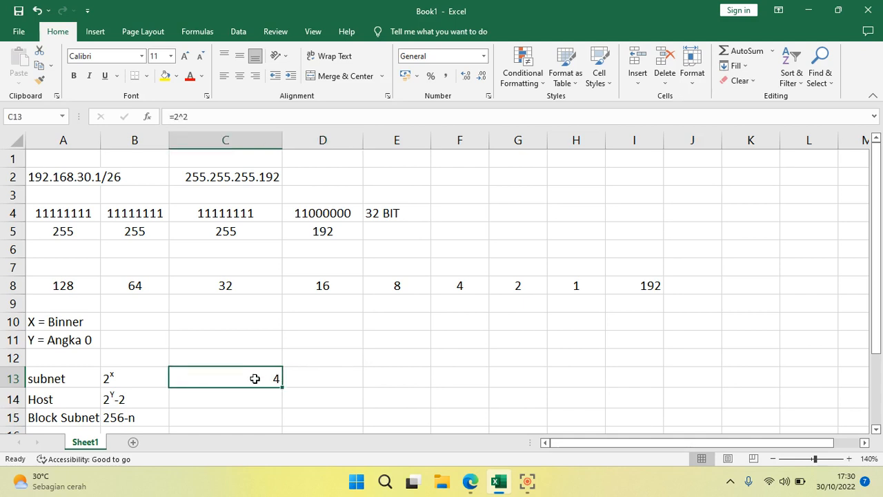
Calculate the number of hosts in cell C14 with the formula =2^6-2, using the zeros in D4 as Y.
{"action": "scroll", "coordinate": [327, 382], "scroll_direction": "down", "scroll_amount": 2}
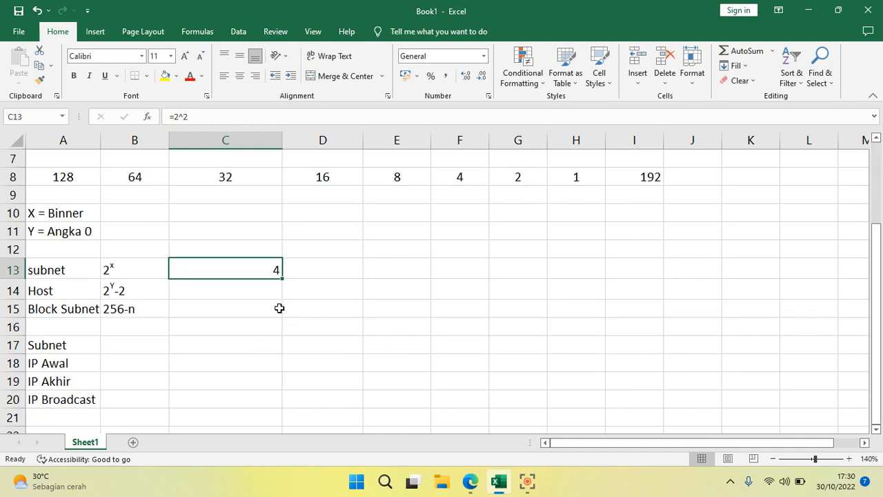
{"action": "left_click", "coordinate": [258, 292]}
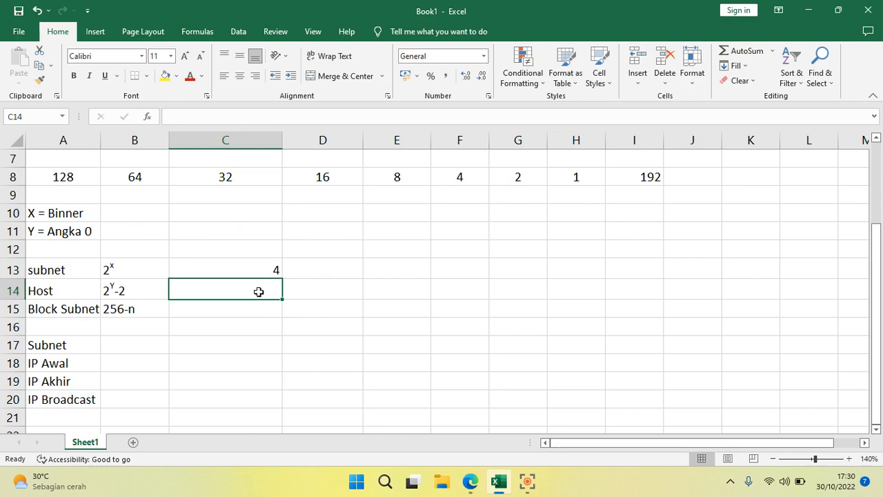
{"action": "scroll", "coordinate": [259, 292], "scroll_direction": "up", "scroll_amount": 2}
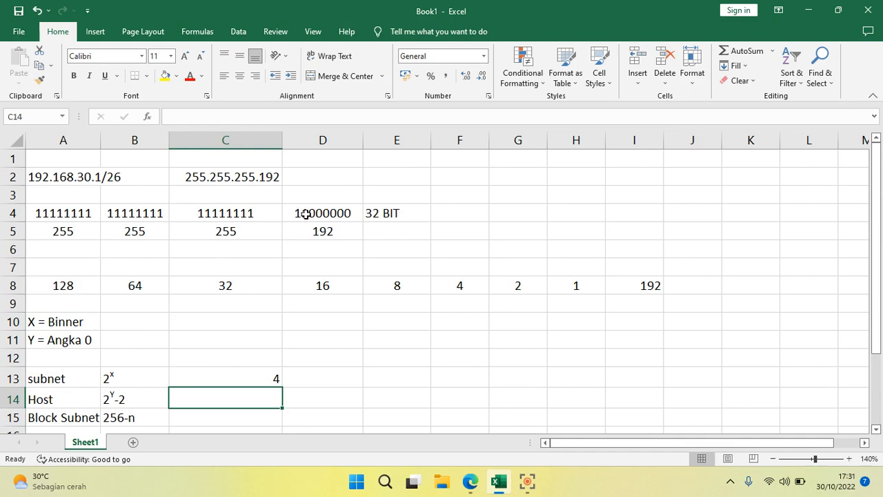
{"action": "left_click", "coordinate": [302, 214]}
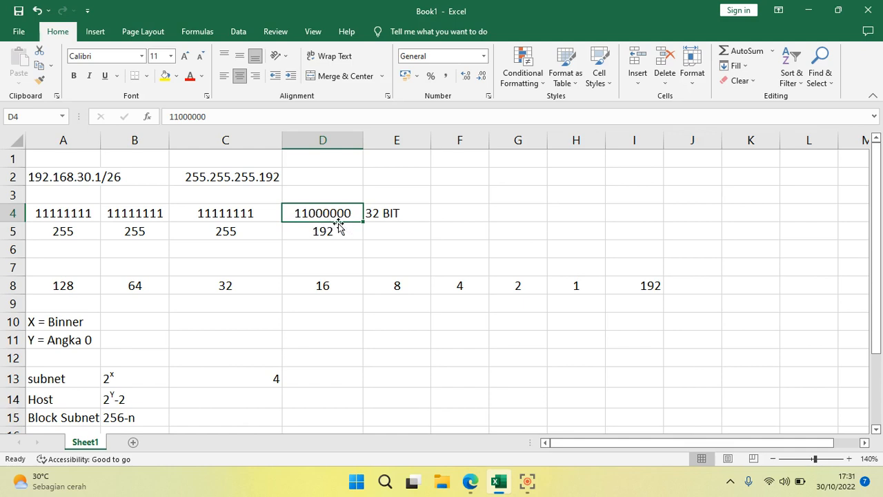
{"action": "scroll", "coordinate": [260, 326], "scroll_direction": "down", "scroll_amount": 1}
{"action": "left_click", "coordinate": [232, 345]}
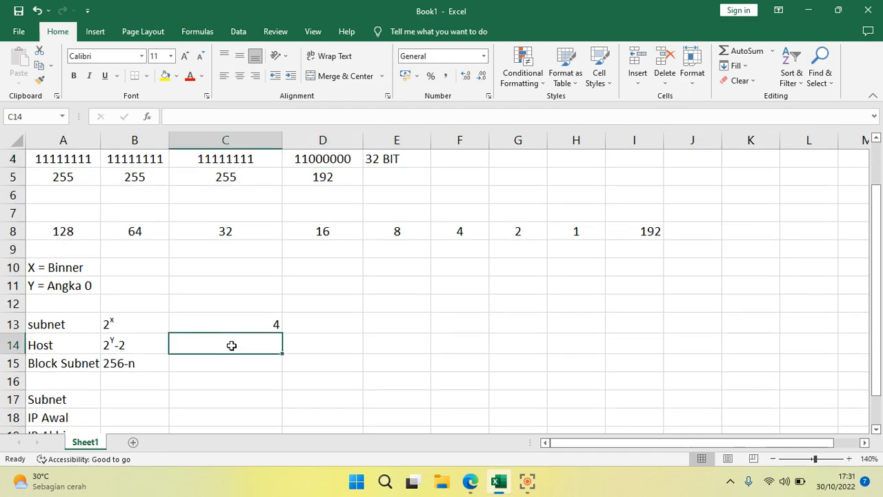
{"action": "type", "text": "2"}
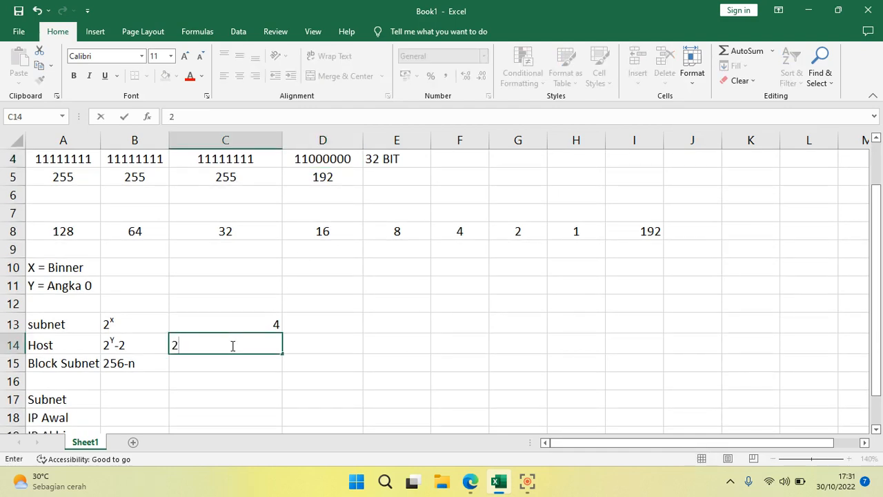
{"action": "key", "text": "BackSpace"}
{"action": "type", "text": "="}
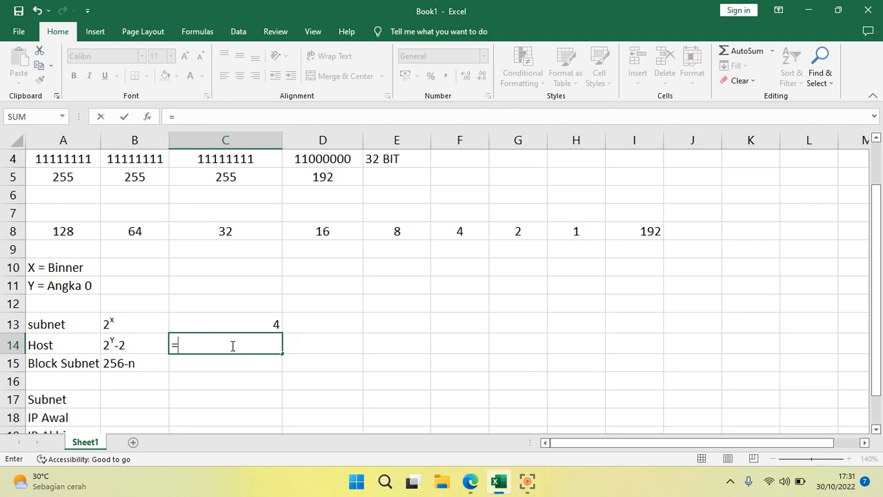
{"action": "type", "text": "2^6-2"}
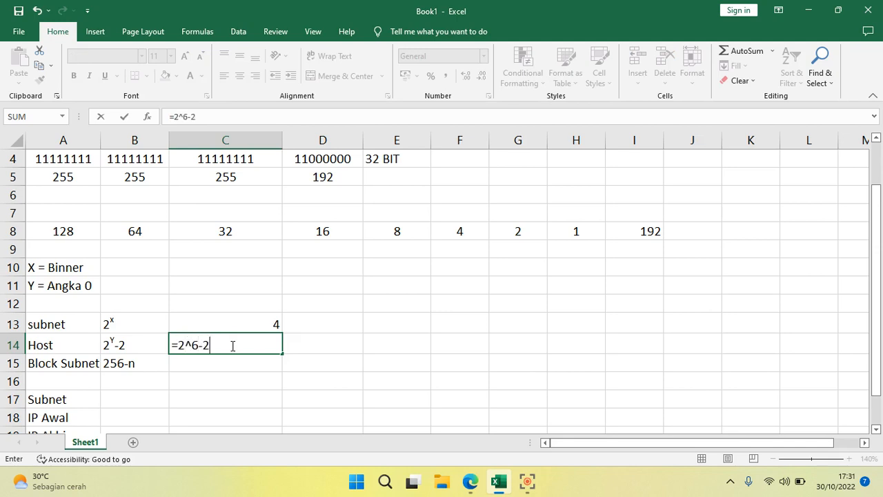
{"action": "key", "text": "Return"}
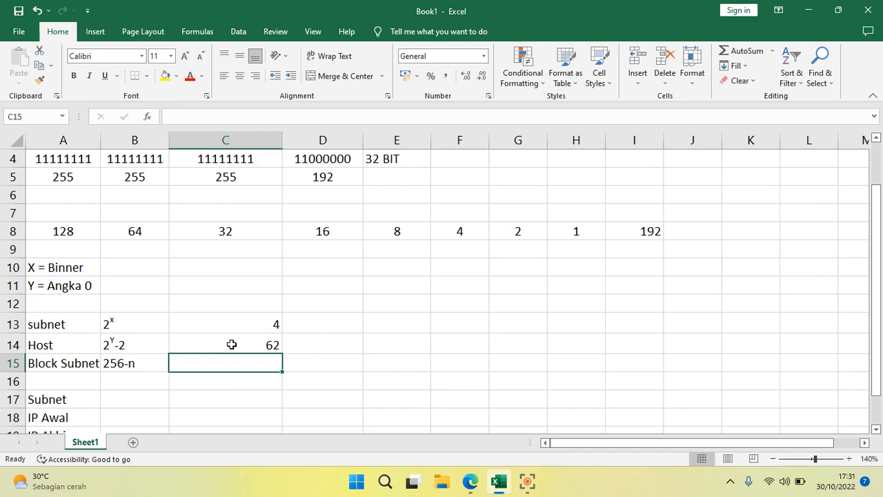
Calculate the block subnet size in cell C15 with the formula +256-192.
{"action": "scroll", "coordinate": [232, 344], "scroll_direction": "down", "scroll_amount": 1}
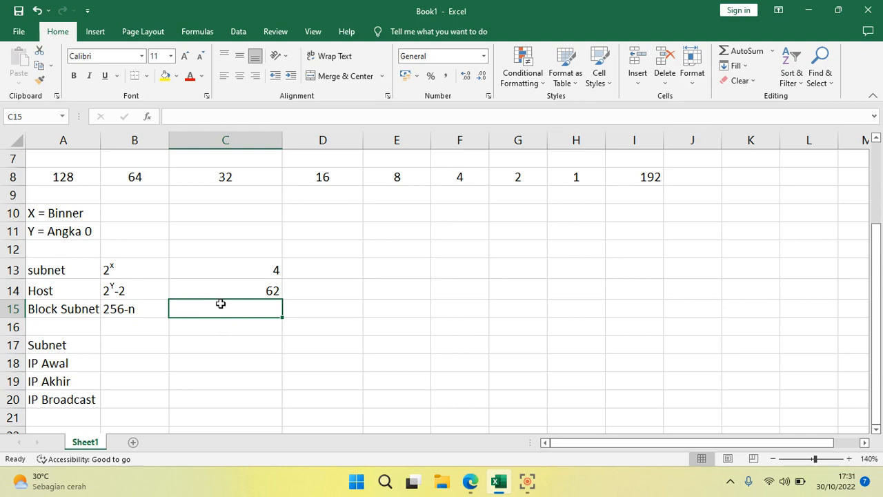
{"action": "type", "text": "256-192"}
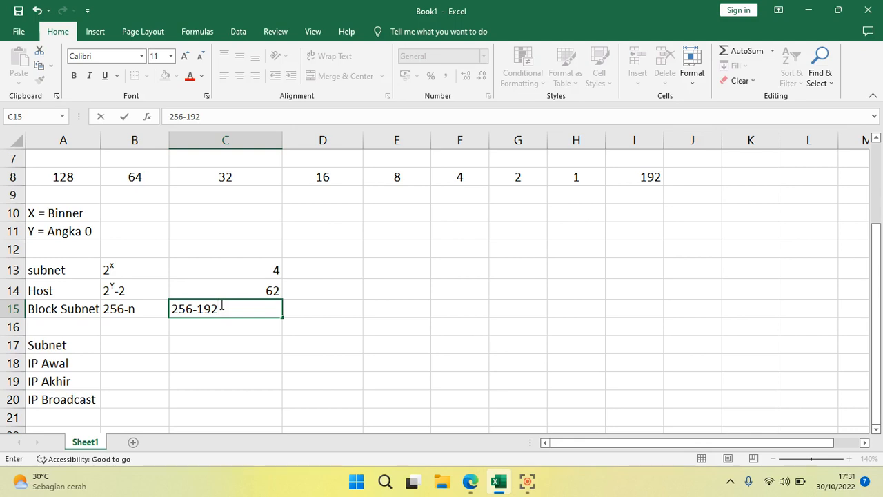
{"action": "key", "text": "Left"}
{"action": "key", "text": "Left"}
{"action": "key", "text": "Right"}
{"action": "key", "text": "Right"}
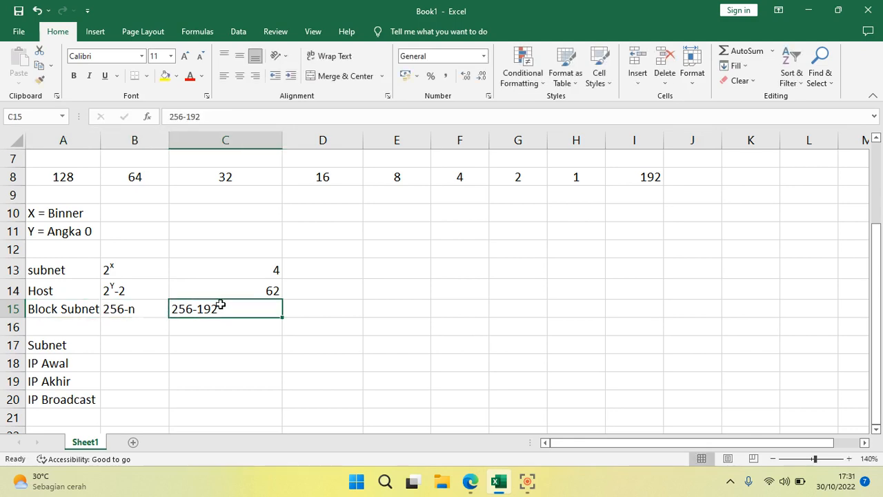
{"action": "left_click", "coordinate": [171, 117]}
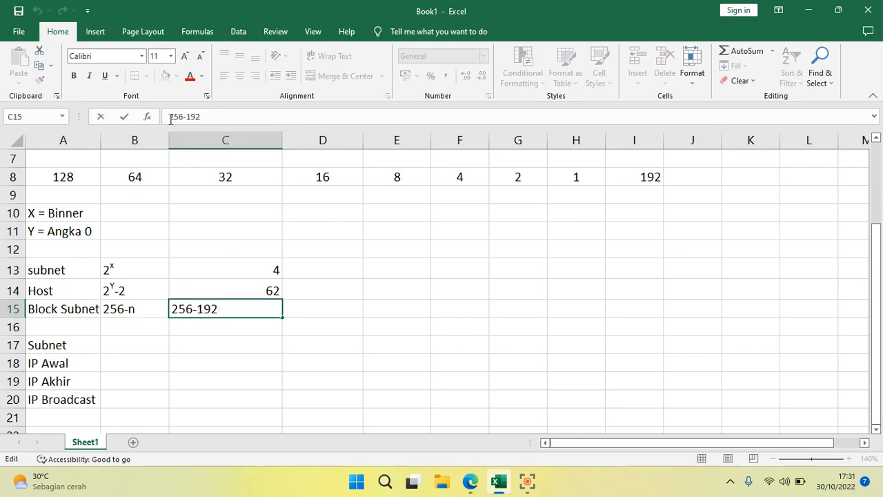
{"action": "type", "text": "+"}
{"action": "key", "text": "Return"}
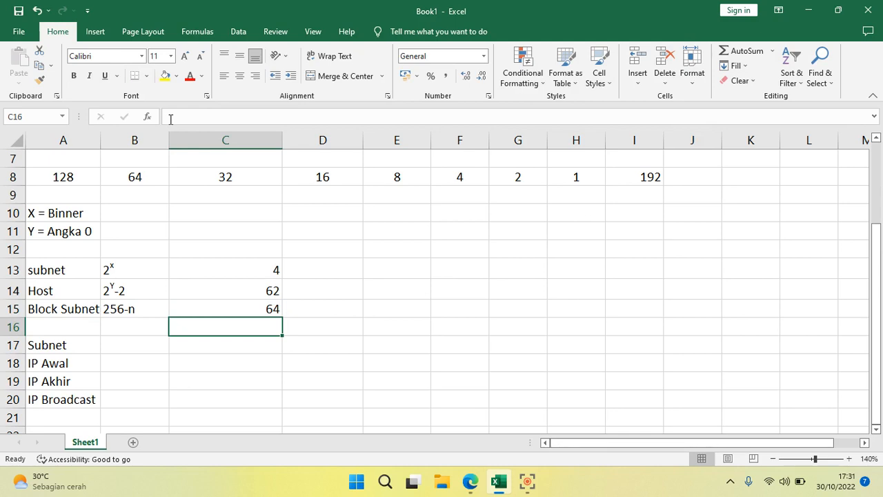
Enter the first subnet address 192.168.30.0 in cell B17 and widen column B to fit it.
{"action": "left_click", "coordinate": [131, 342]}
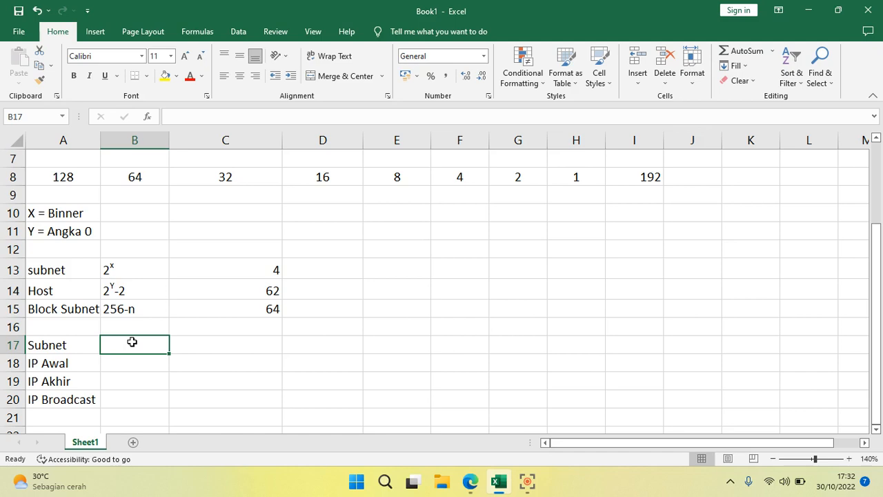
{"action": "type", "text": "192.168"}
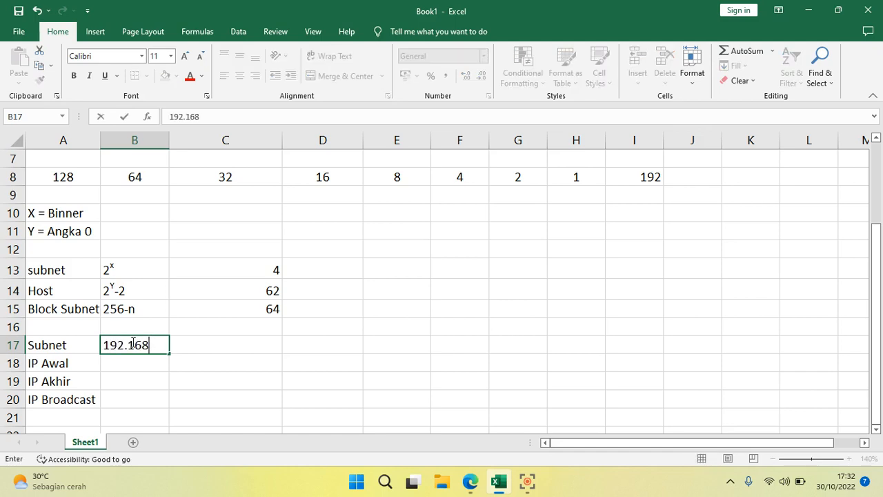
{"action": "type", "text": ".30.1"}
{"action": "key", "text": "BackSpace"}
{"action": "type", "text": "0"}
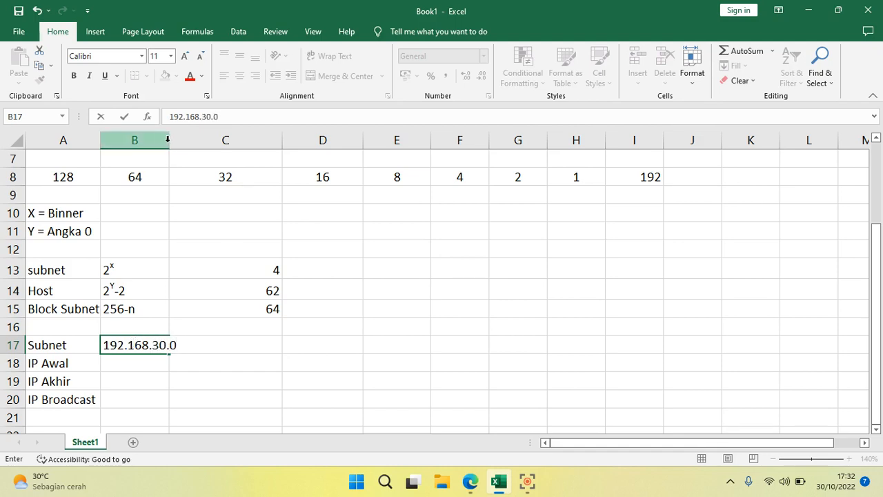
{"action": "left_click", "coordinate": [194, 213]}
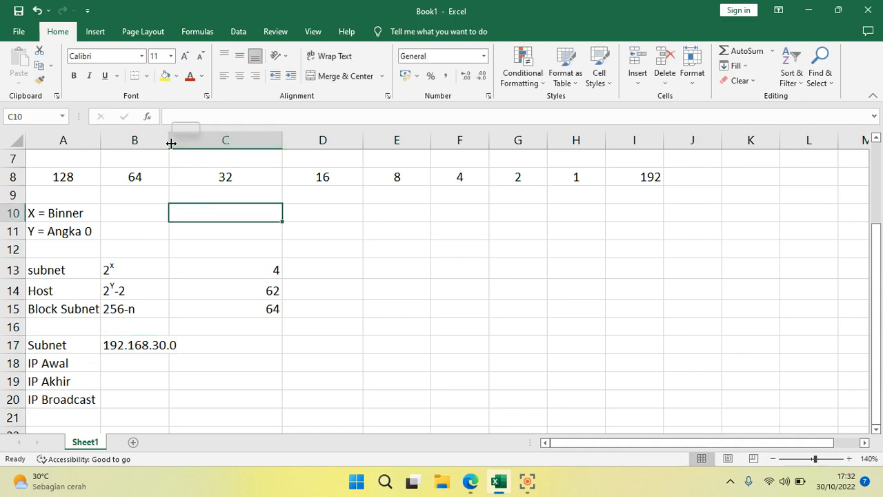
{"action": "left_click_drag", "start_coordinate": [168, 140], "coordinate": [205, 140]}
Enter the first subnet's IP Awal, 192.168.30.1, in cell B18.
{"action": "left_click", "coordinate": [148, 364]}
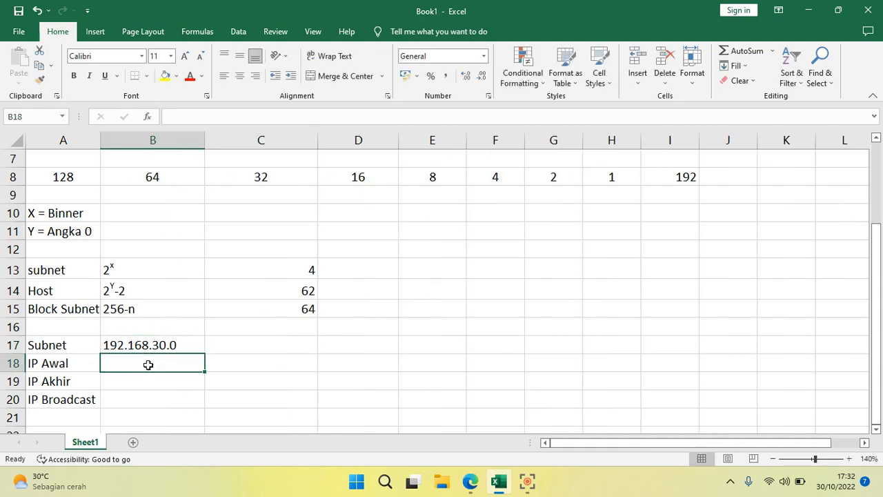
{"action": "type", "text": "192."}
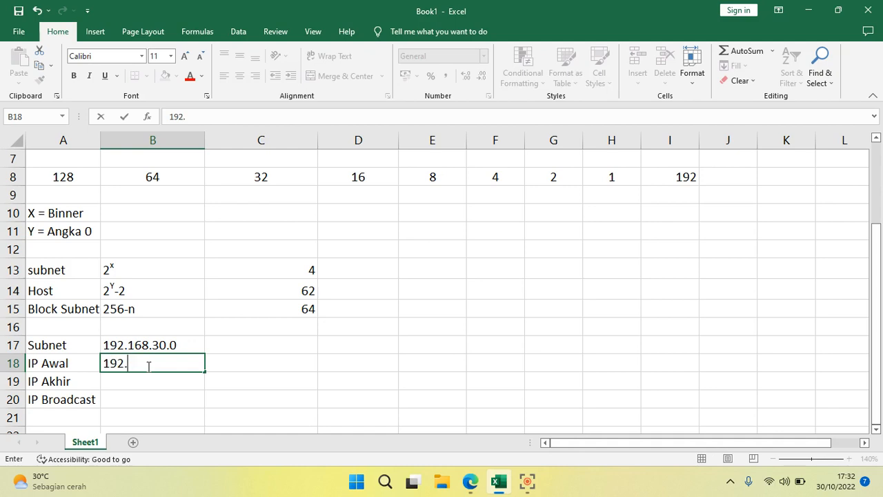
{"action": "type", "text": "168.30.1"}
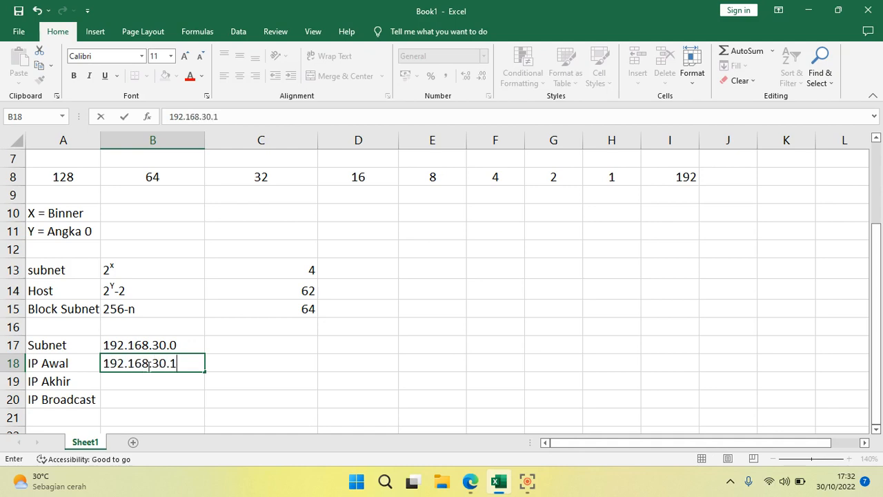
{"action": "key", "text": "Up"}
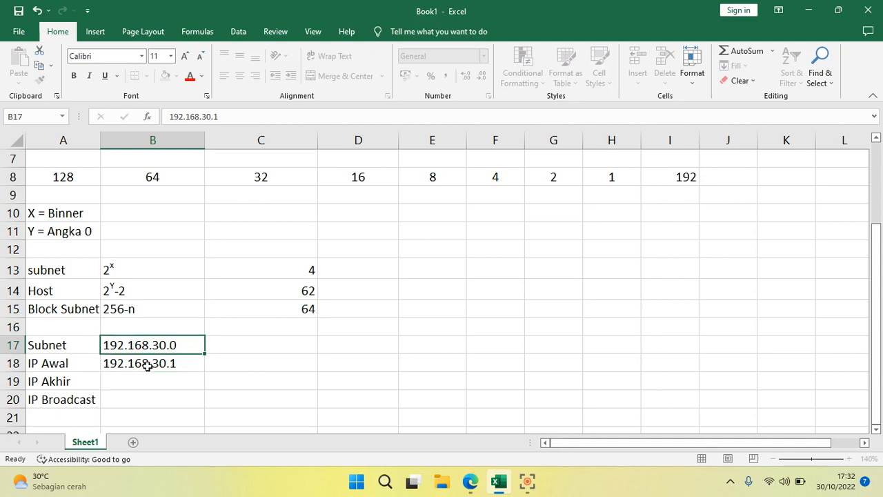
Check the host count in C14 and enter the partial IP Akhir 192.168.30 in cell B19.
{"action": "key", "text": "Right"}
{"action": "key", "text": "Left"}
{"action": "key", "text": "Up"}
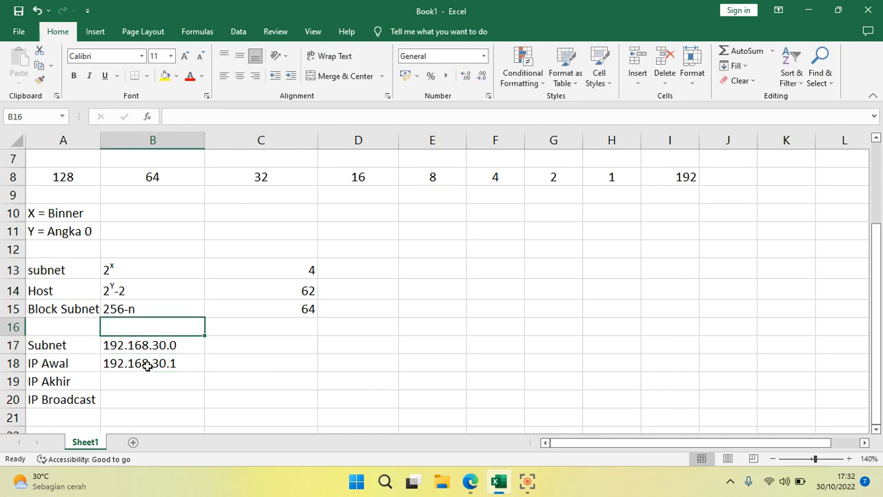
{"action": "key", "text": "Up"}
{"action": "key", "text": "Up"}
{"action": "key", "text": "Right"}
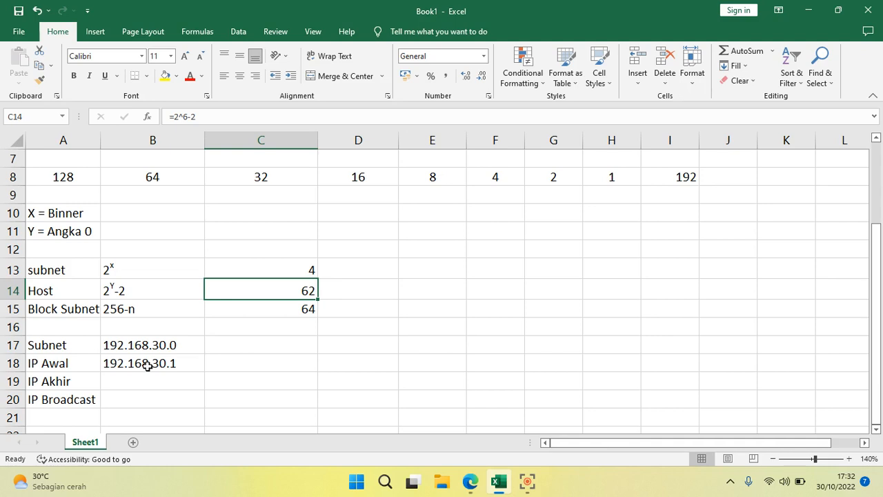
{"action": "left_click", "coordinate": [185, 381]}
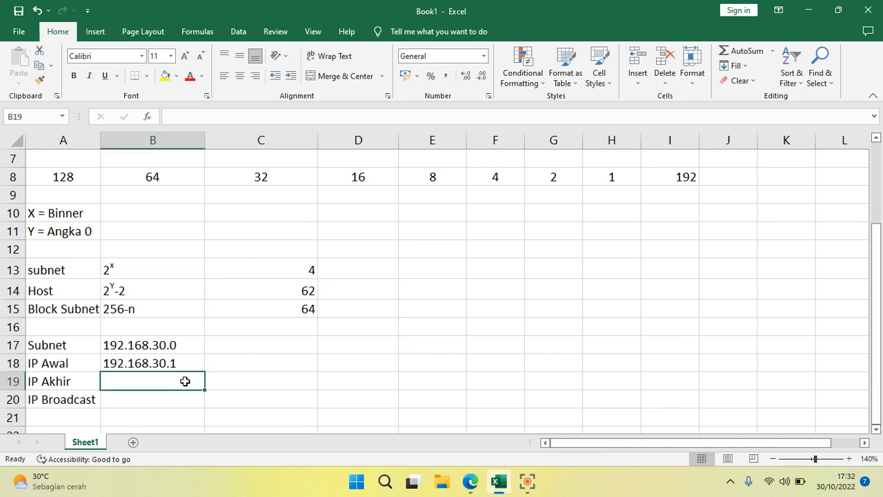
{"action": "type", "text": "192"}
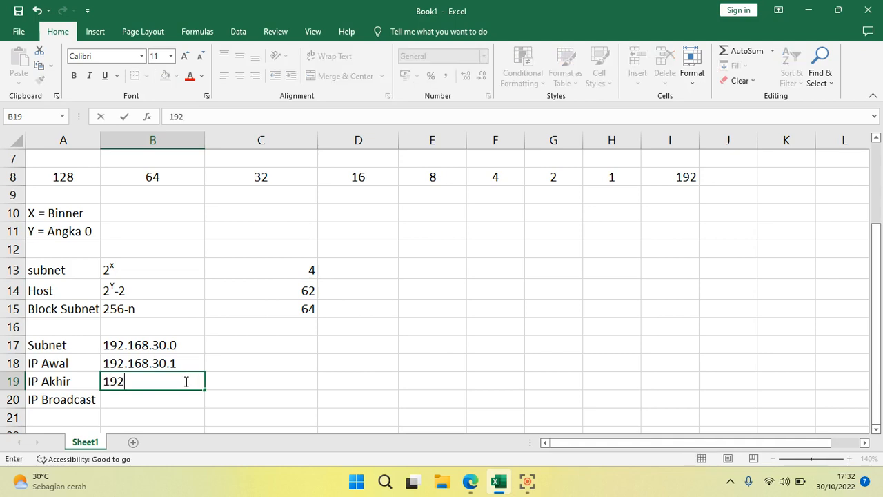
{"action": "type", "text": ".168.30"}
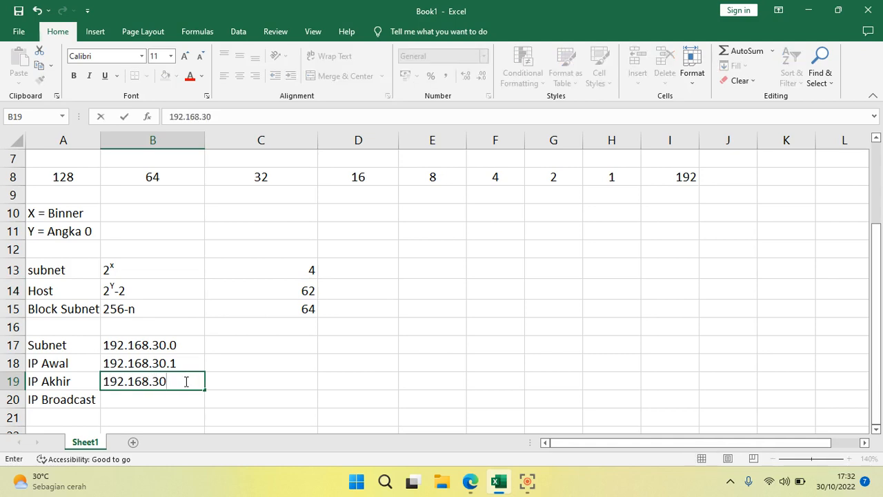
{"action": "type", "text": "."}
{"action": "key", "text": "BackSpace"}
{"action": "key", "text": "Tab"}
Enter the second subnet address 192.168.30.64 in cell C17.
{"action": "key", "text": "Up"}
{"action": "key", "text": "Up"}
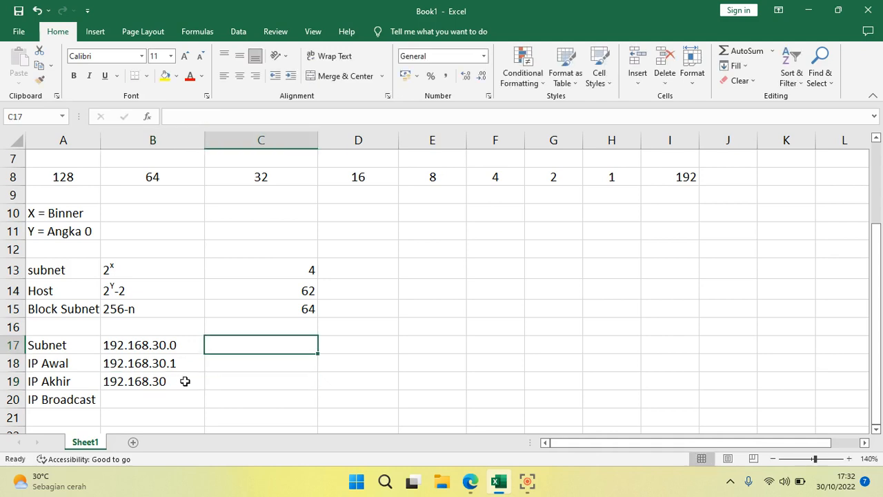
{"action": "type", "text": "192.168"}
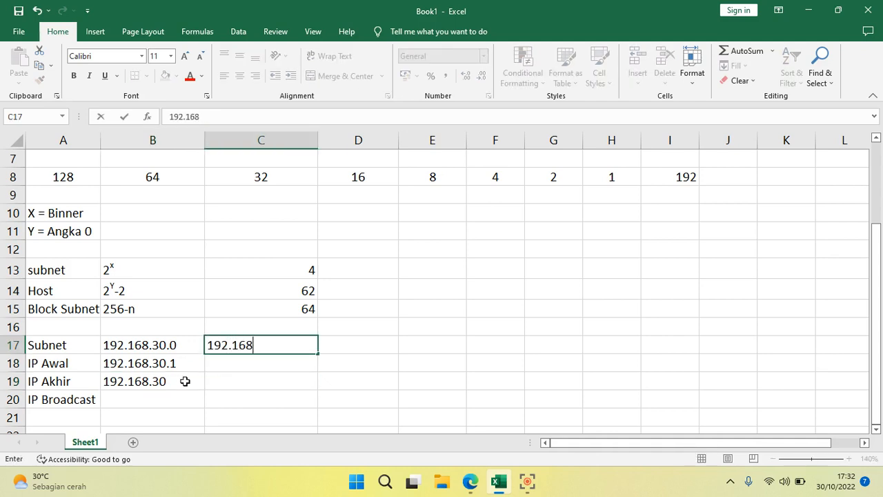
{"action": "type", "text": ".30"}
{"action": "key", "text": "BackSpace"}
{"action": "type", "text": "30.64"}
{"action": "key", "text": "Return"}
Enter the first subnet's IP Broadcast, 192.168.30.63, in cell B20.
{"action": "key", "text": "Down"}
{"action": "key", "text": "Down"}
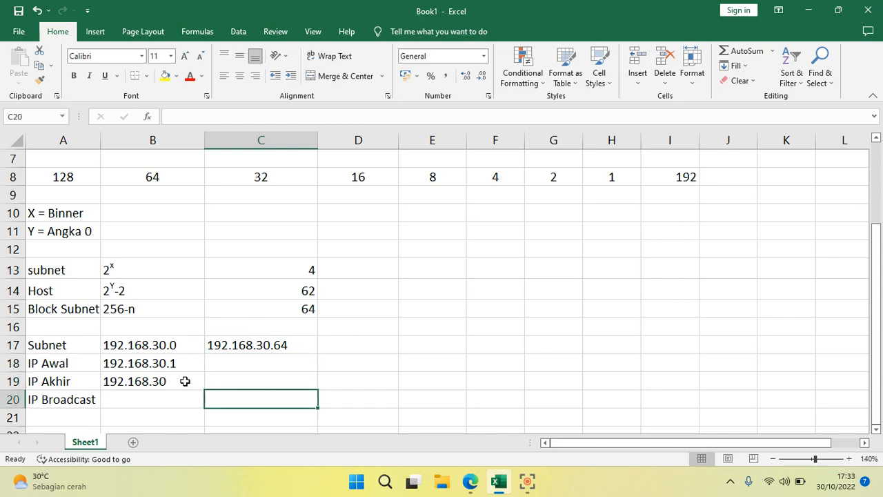
{"action": "key", "text": "Left"}
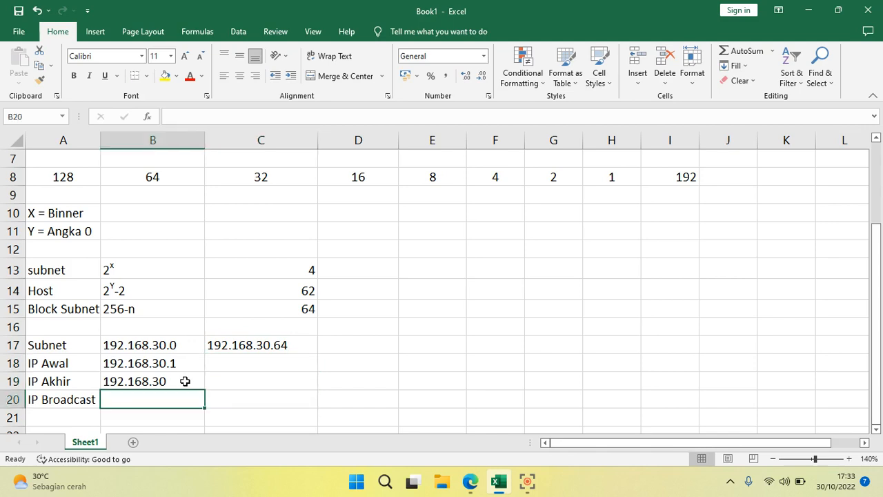
{"action": "key", "text": "Up"}
{"action": "key", "text": "Up"}
{"action": "key", "text": "Up"}
{"action": "key", "text": "Right"}
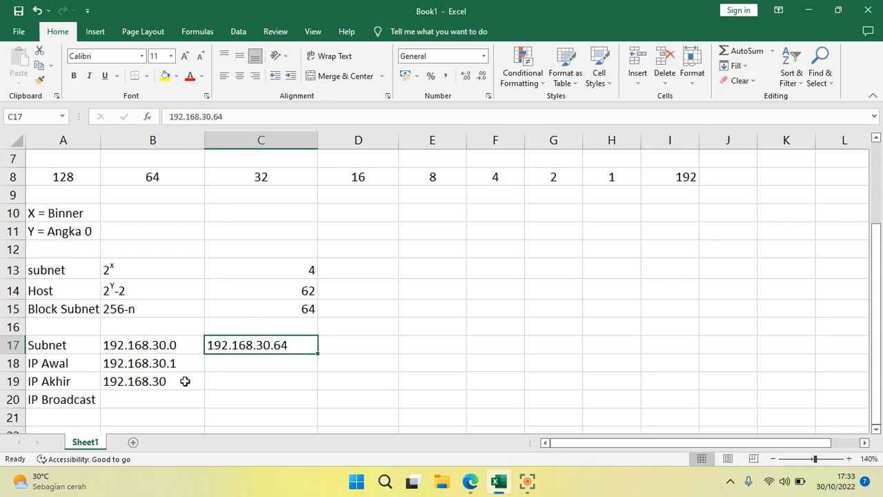
{"action": "left_click", "coordinate": [184, 381]}
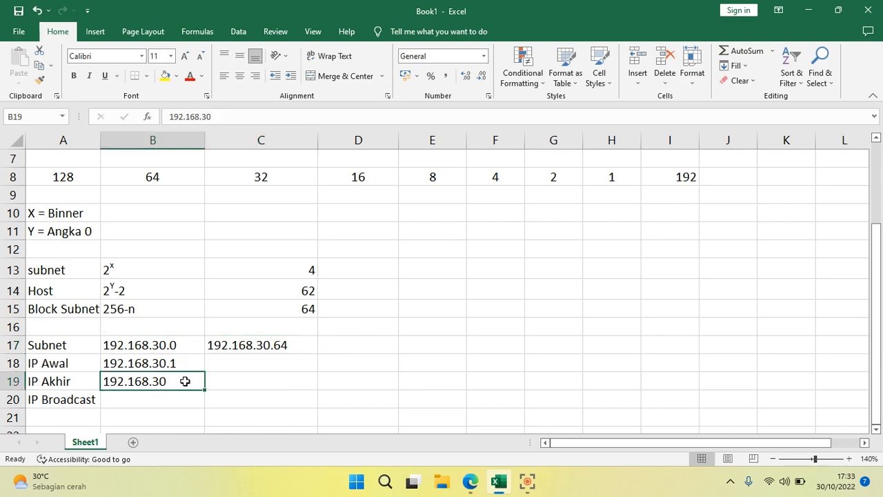
{"action": "key", "text": "Down"}
{"action": "type", "text": "1"}
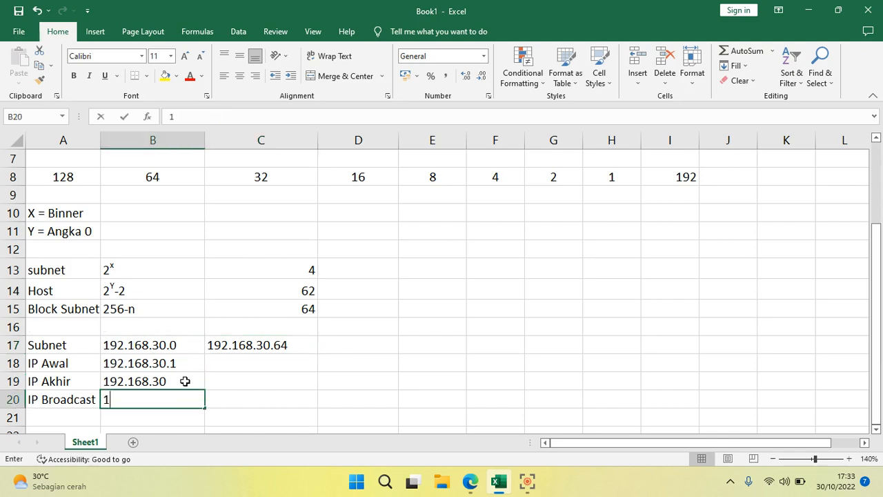
{"action": "type", "text": "92.168"}
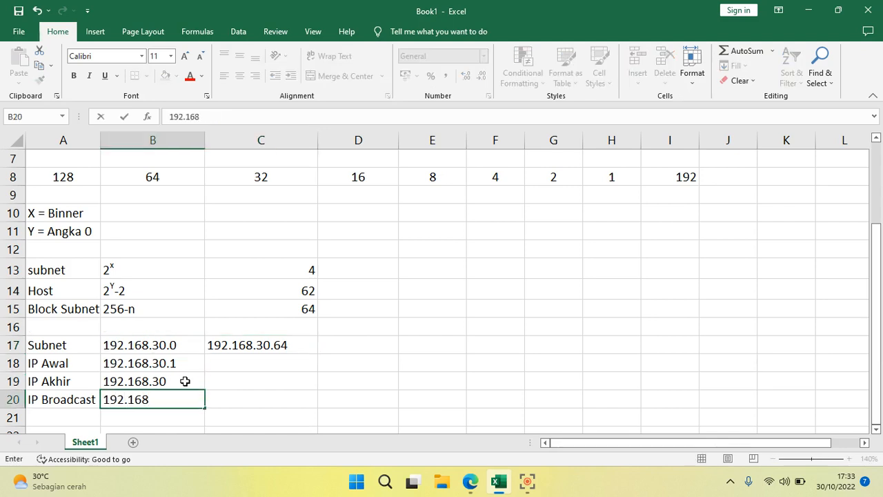
{"action": "type", "text": ".30.63"}
{"action": "key", "text": "Return"}
Complete the first subnet's IP Akhir in cell B19 as 192.168.30.62 and compare it with the host count in C14.
{"action": "key", "text": "Up"}
{"action": "key", "text": "Up"}
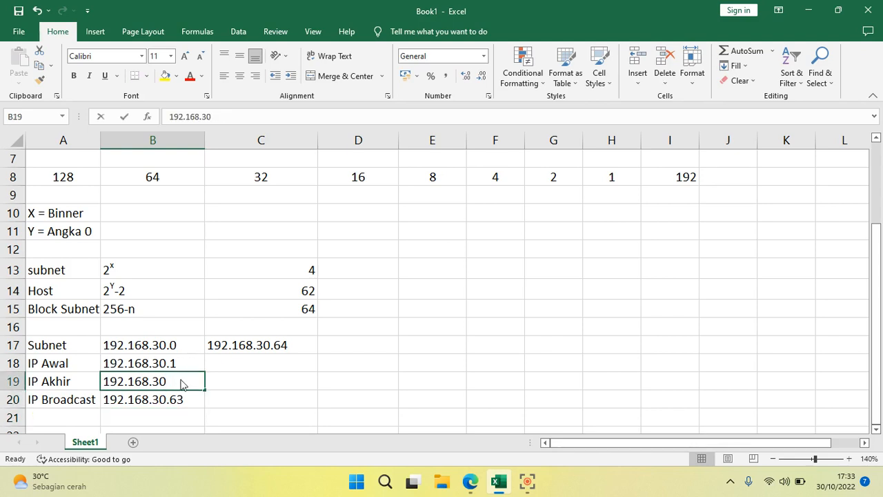
{"action": "double_click", "coordinate": [181, 380]}
{"action": "type", "text": "."}
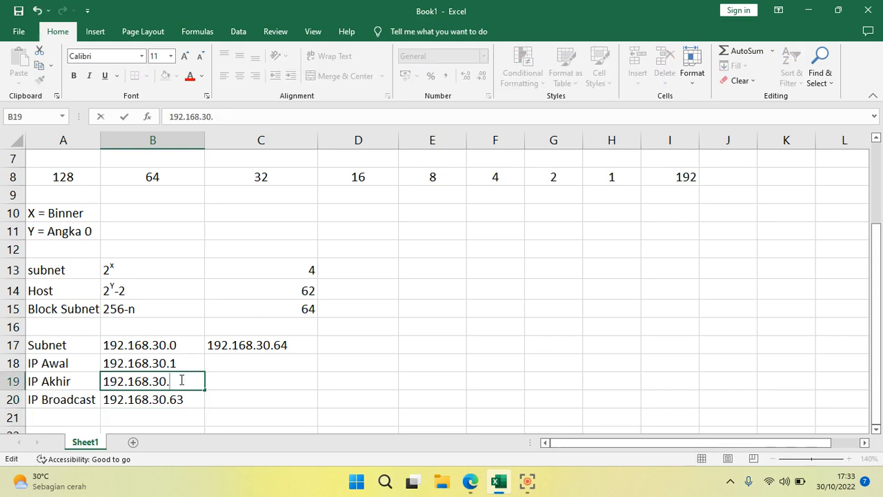
{"action": "type", "text": "62"}
{"action": "key", "text": "Return"}
{"action": "left_click_drag", "start_coordinate": [187, 363], "coordinate": [188, 373]}
{"action": "left_click", "coordinate": [300, 288]}
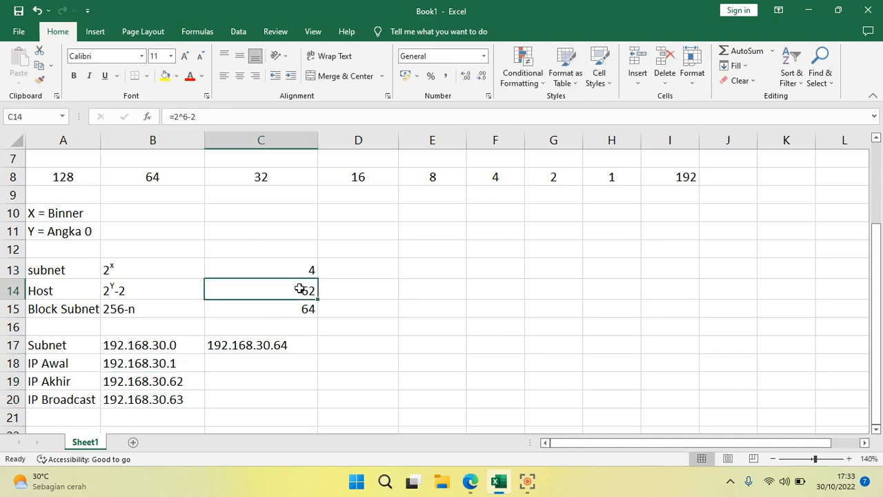
Widen column D slightly and enter the next block value, 128, in cell D15.
{"action": "left_click", "coordinate": [299, 345]}
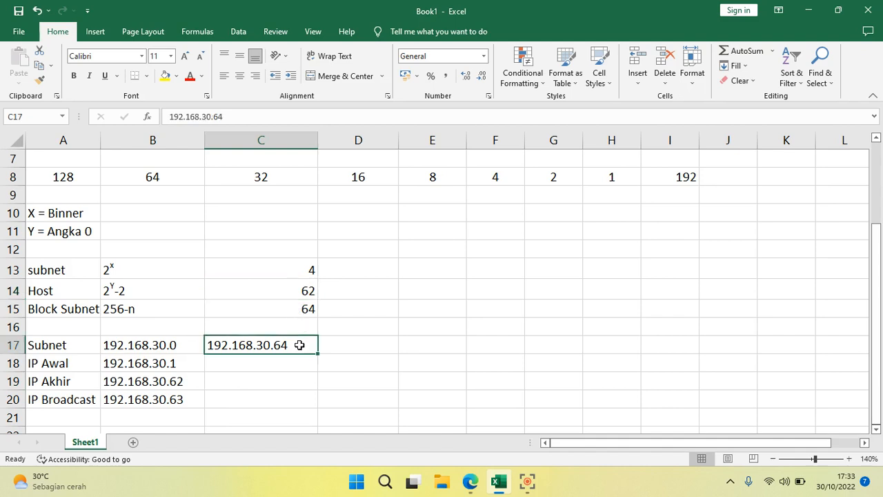
{"action": "left_click", "coordinate": [352, 343]}
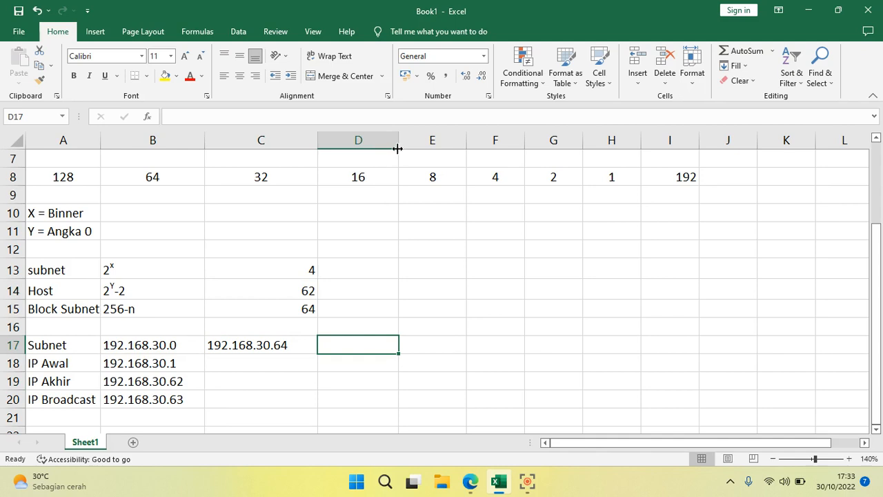
{"action": "left_click_drag", "start_coordinate": [397, 145], "coordinate": [417, 143]}
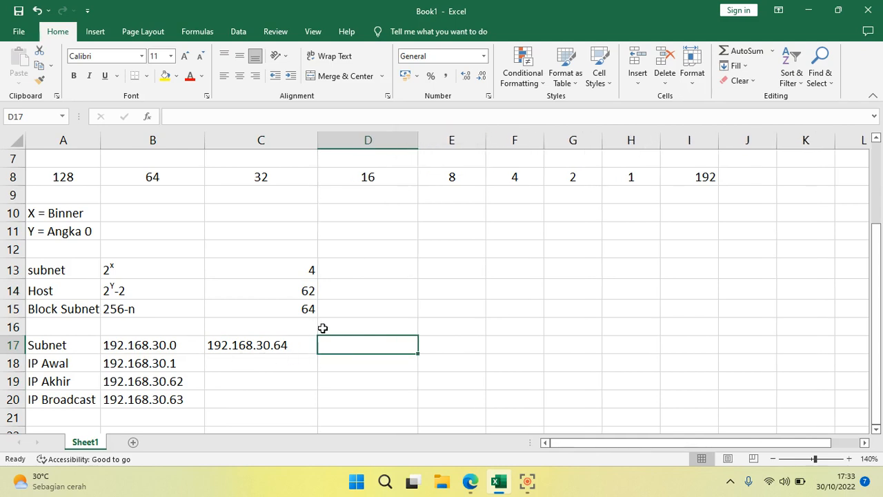
{"action": "left_click", "coordinate": [381, 308]}
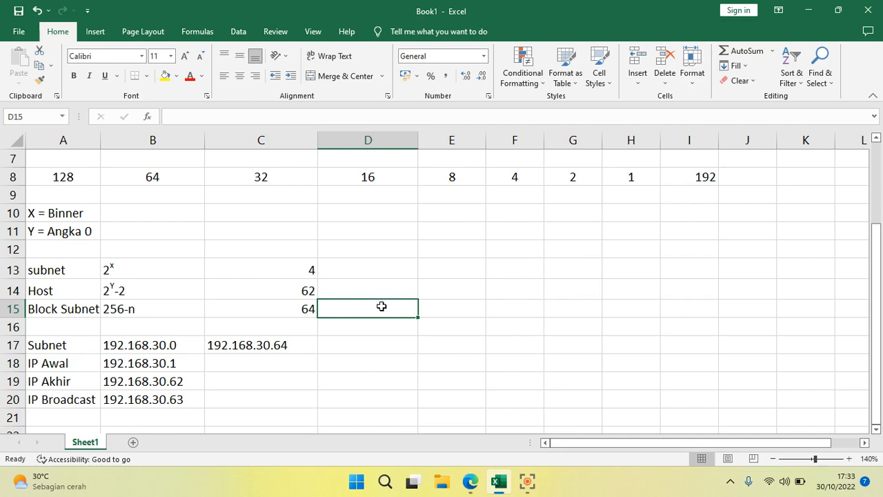
{"action": "type", "text": "128"}
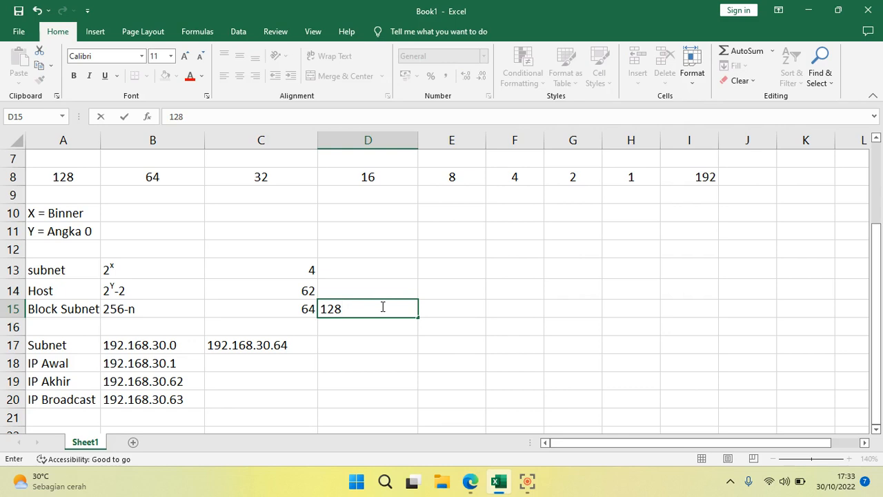
{"action": "key", "text": "Tab"}
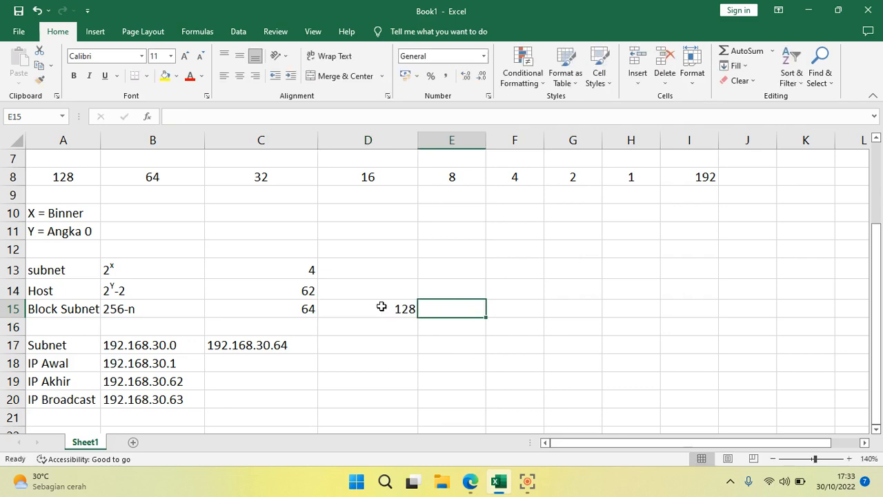
Enter the third subnet address 192.168.30.128 in cell D17.
{"action": "left_click", "coordinate": [378, 347]}
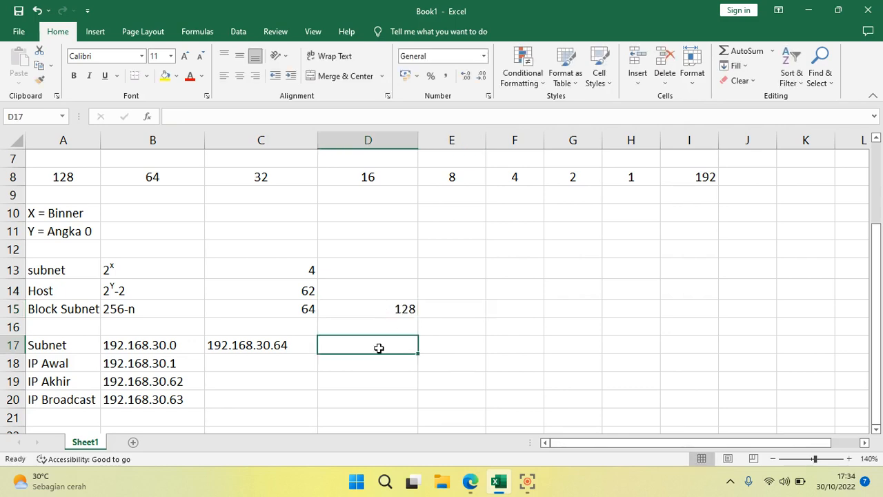
{"action": "type", "text": "192.168"}
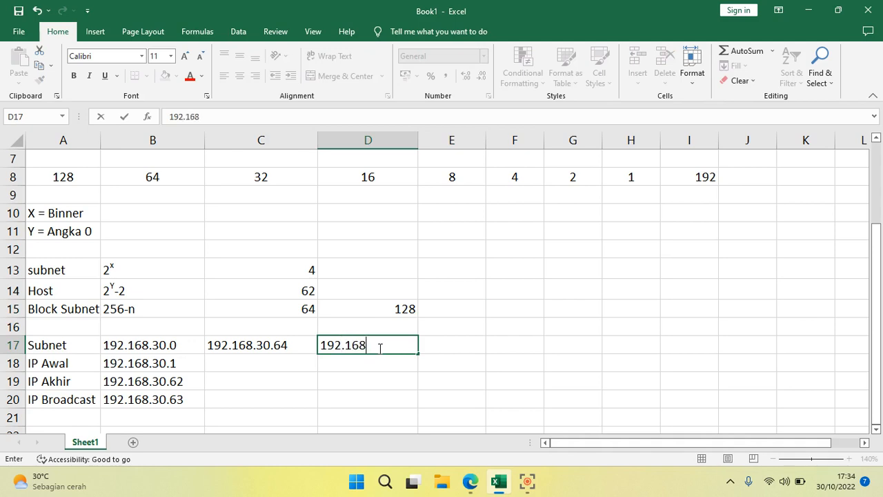
{"action": "type", "text": ".30.128"}
{"action": "key", "text": "Return"}
Enter the second subnet's IP Broadcast, 192.168.30.127, in cell C20.
{"action": "key", "text": "Left"}
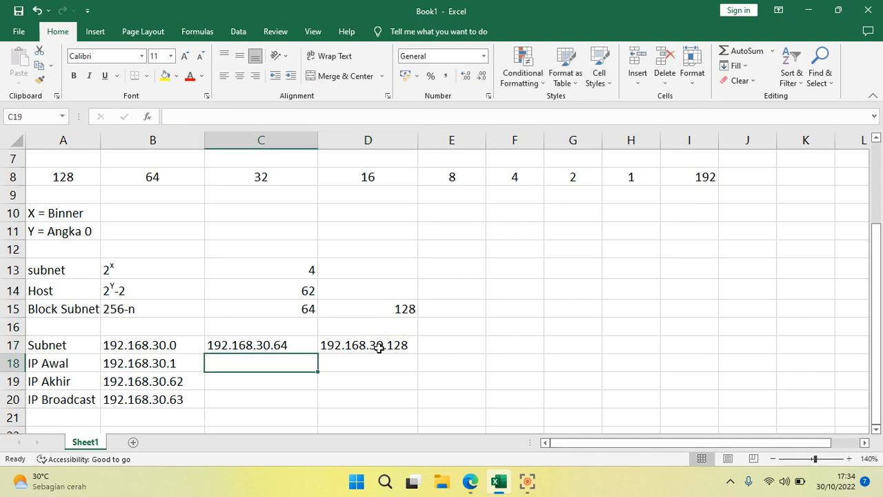
{"action": "key", "text": "Down"}
{"action": "key", "text": "Down"}
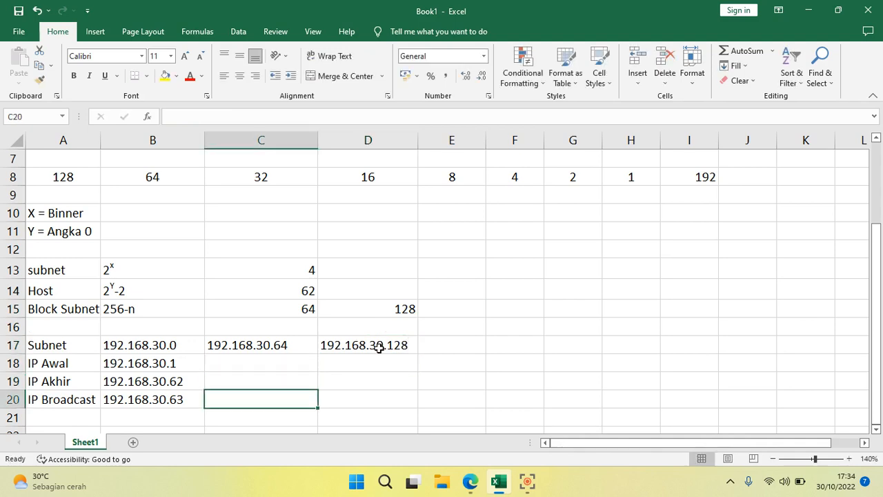
{"action": "type", "text": "192."}
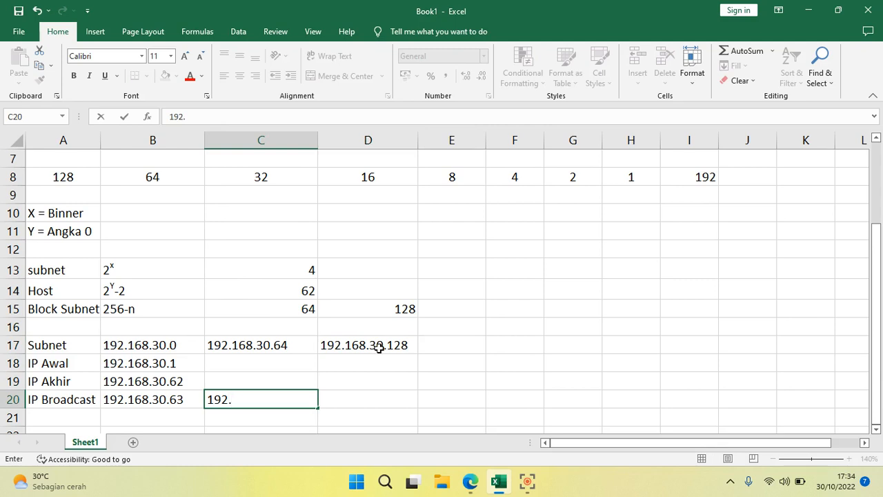
{"action": "type", "text": "168.30.127"}
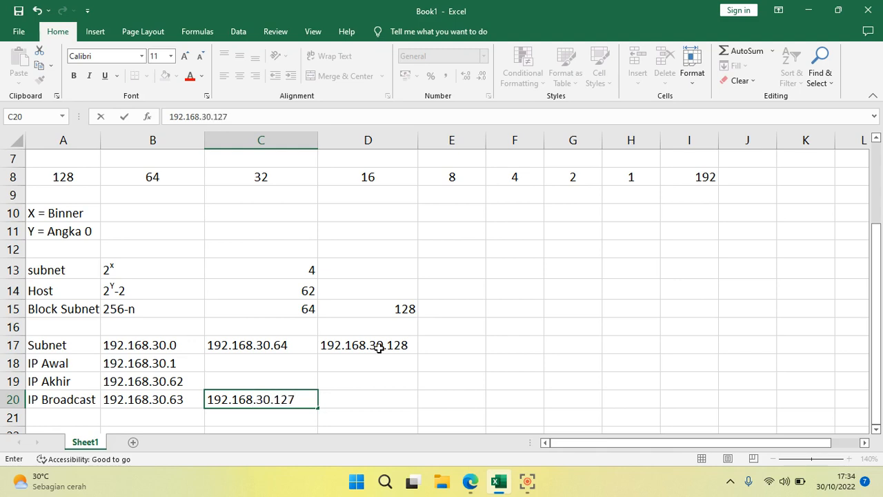
{"action": "key", "text": "Up"}
Enter the second subnet's IP Awal, 192.168.30.65, in cell C18.
{"action": "key", "text": "Up"}
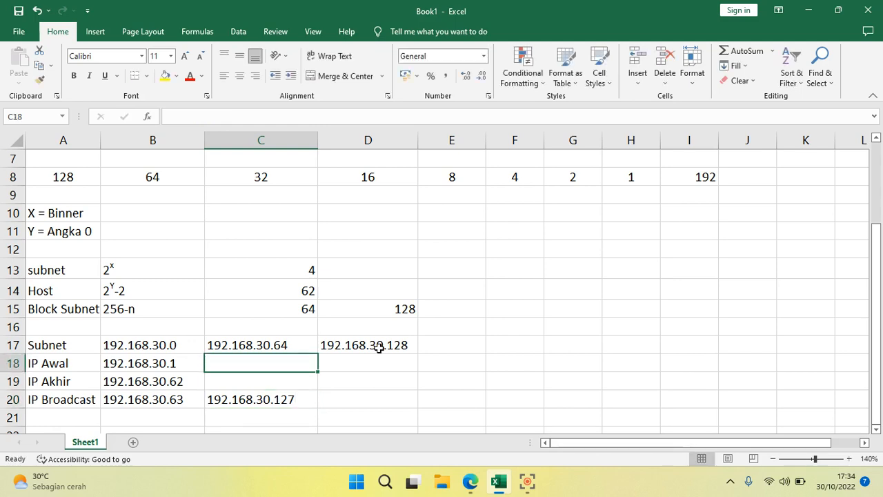
{"action": "type", "text": "192."}
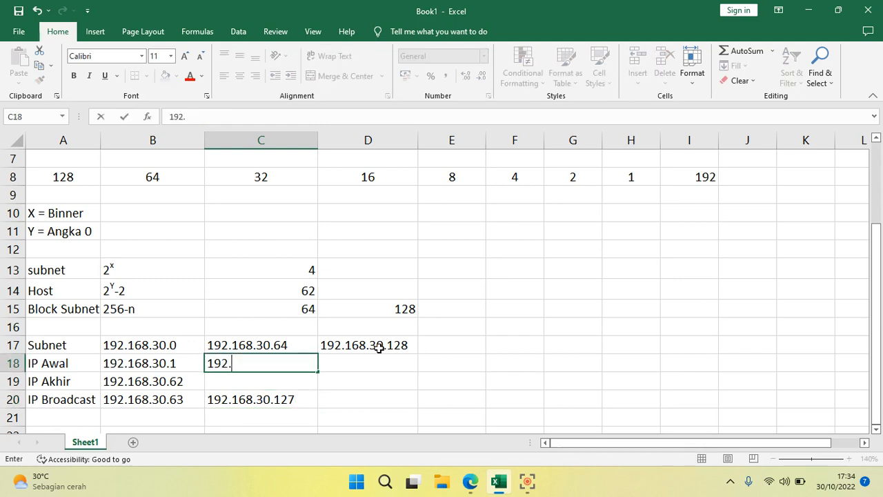
{"action": "type", "text": "168.30."}
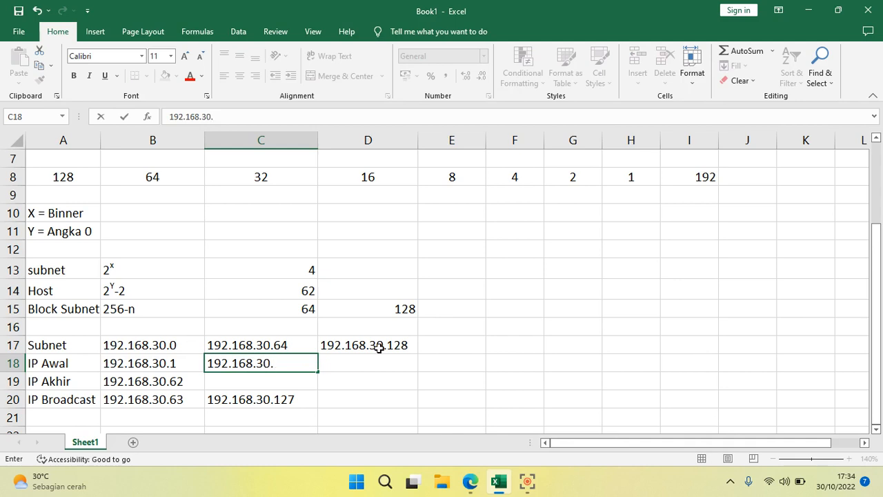
{"action": "type", "text": "65"}
{"action": "key", "text": "Return"}
Enter the second subnet's IP Akhir, 192.168.30.126, in cell C19 and return to the third subnet address in D17.
{"action": "type", "text": "192.168"}
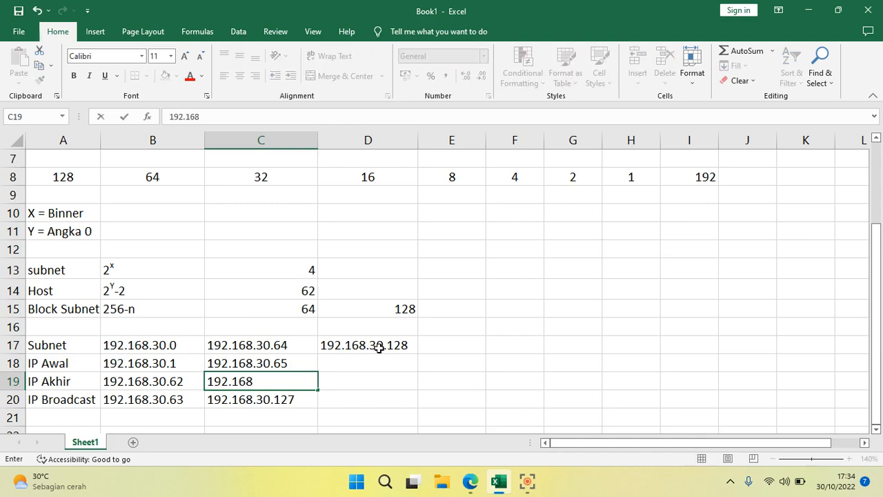
{"action": "type", "text": ".30.126"}
{"action": "key", "text": "Tab"}
{"action": "key", "text": "Up"}
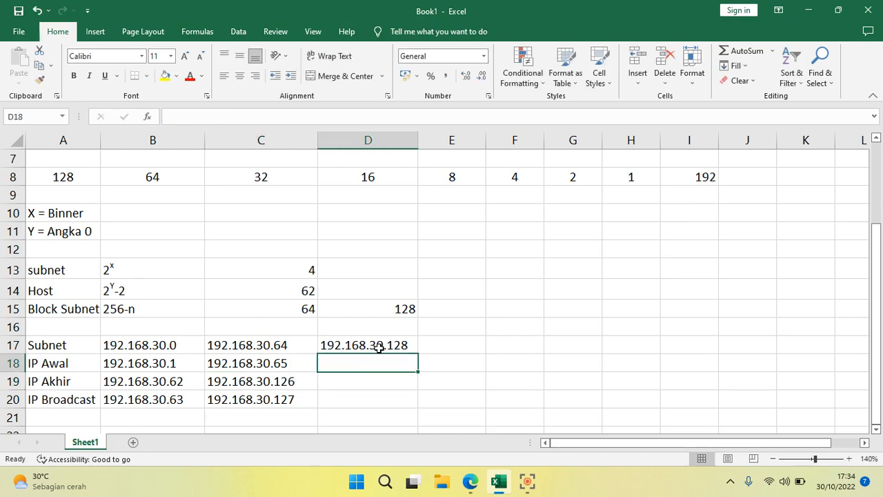
{"action": "key", "text": "Up"}
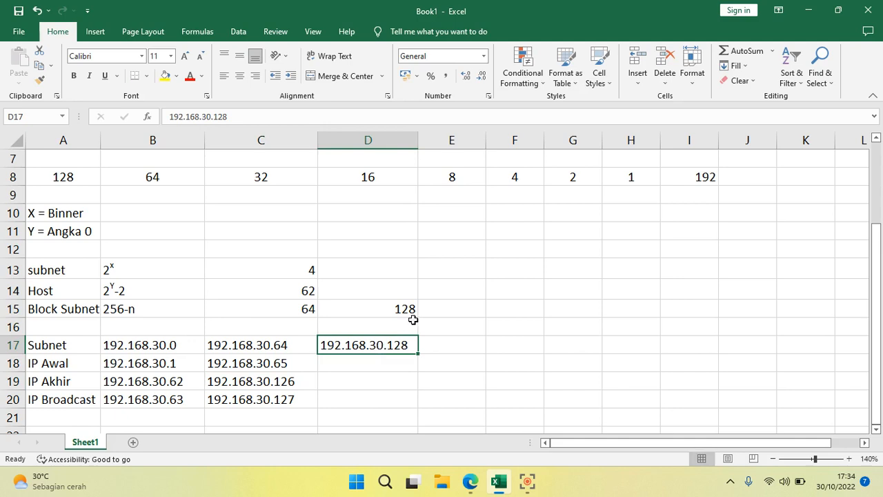
Enter the formula =D15+C15 in cell E15 to extend the Block Subnet row.
{"action": "left_click", "coordinate": [447, 309]}
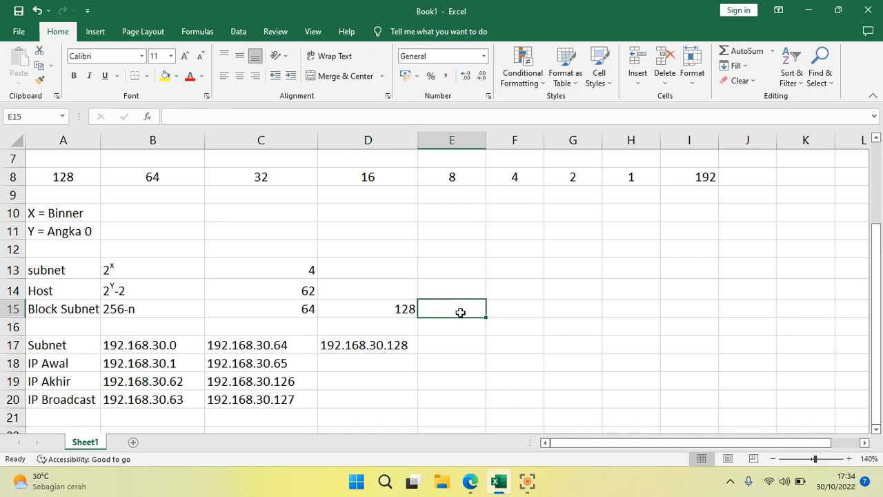
{"action": "type", "text": "="}
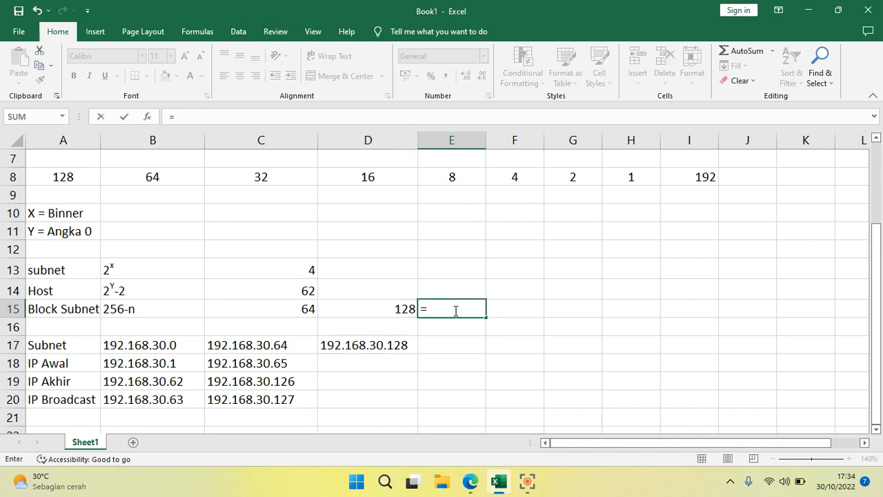
{"action": "left_click", "coordinate": [397, 310]}
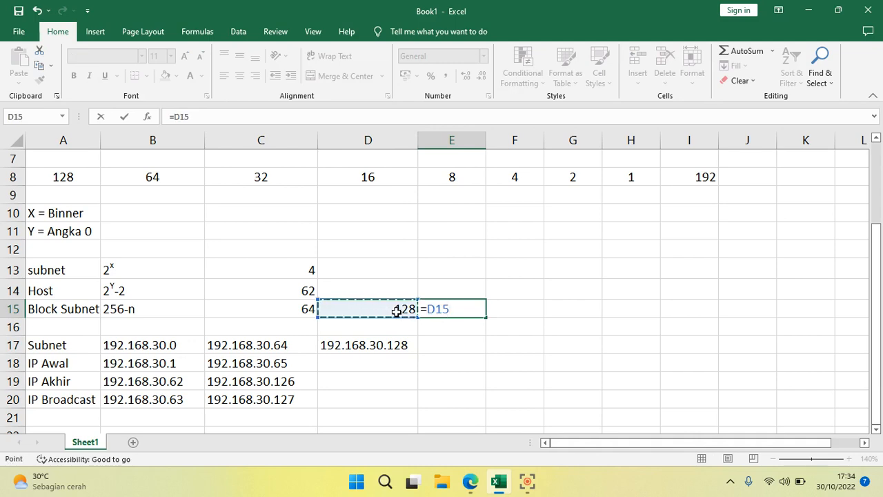
{"action": "type", "text": "+"}
{"action": "left_click", "coordinate": [291, 311]}
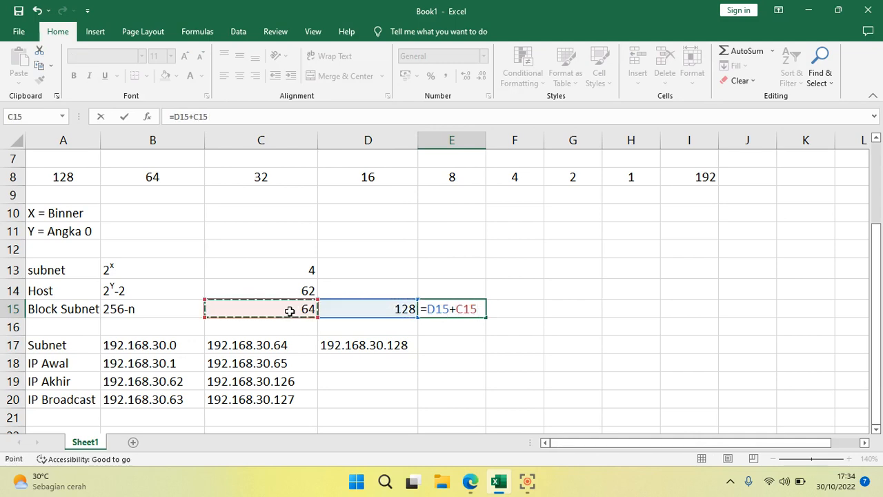
{"action": "key", "text": "Return"}
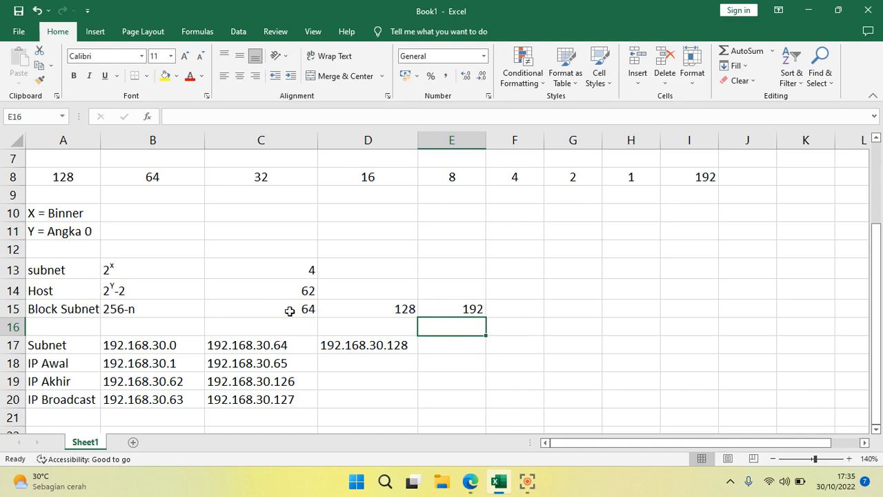
Enter 192 in cell E17 of the Subnet row.
{"action": "key", "text": "Down"}
{"action": "type", "text": "192"}
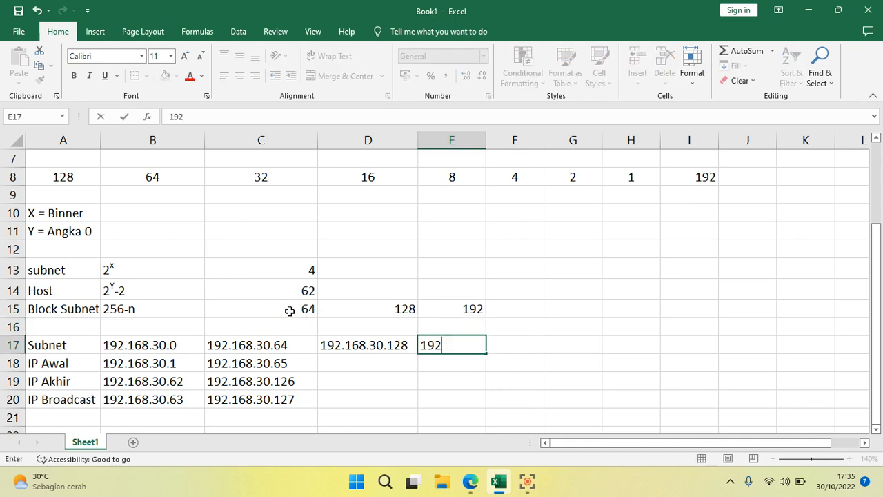
{"action": "key", "text": "Left"}
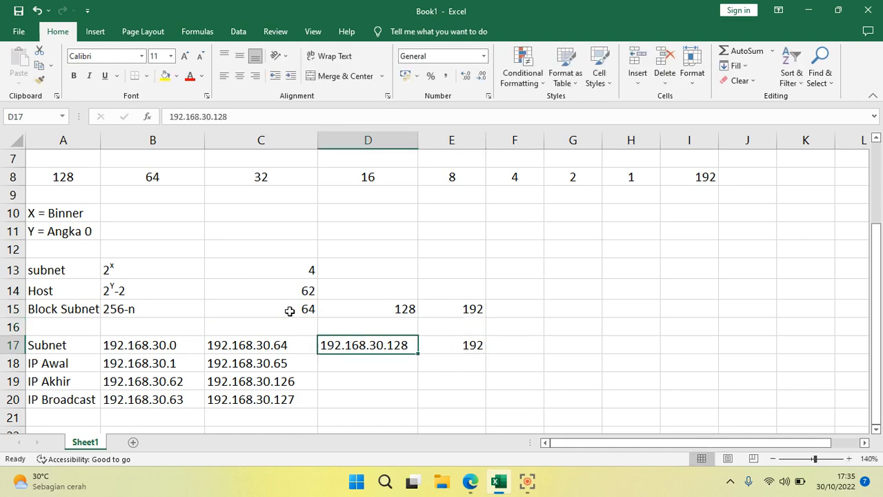
Enter 192.168.30.191 in D20 as the IP Broadcast of the 192.168.30.128 subnet.
{"action": "key", "text": "Down"}
{"action": "key", "text": "Down"}
{"action": "key", "text": "Down"}
{"action": "type", "text": "192.16"}
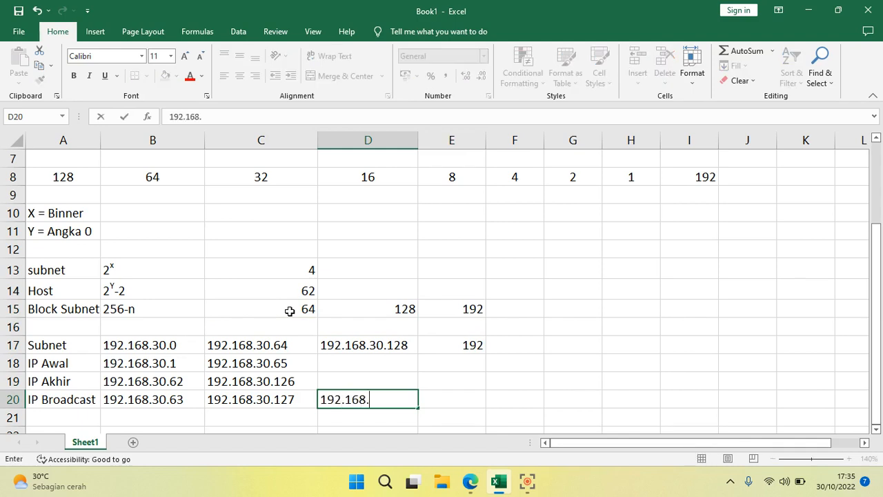
{"action": "type", "text": "30.19"}
{"action": "key", "text": "Up"}
Enter 192.168.30.129 in D18 as the IP Awal of the 192.168.30.128 subnet.
{"action": "key", "text": "Up"}
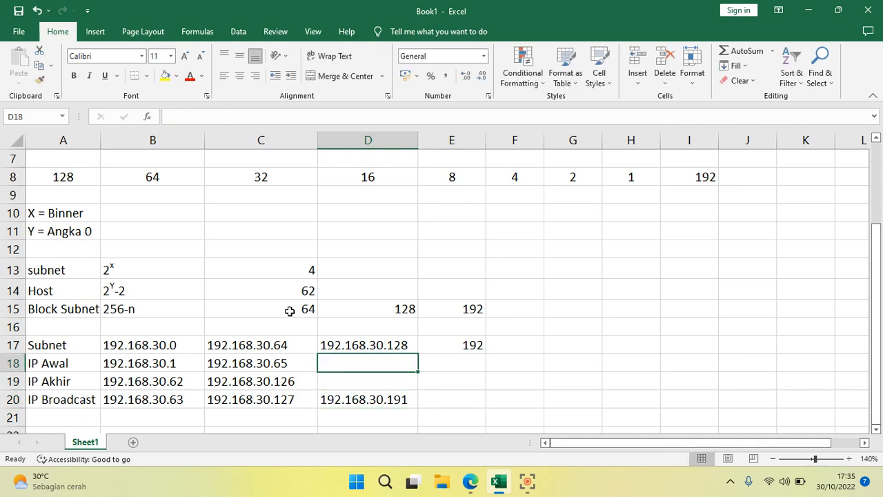
{"action": "type", "text": "192"}
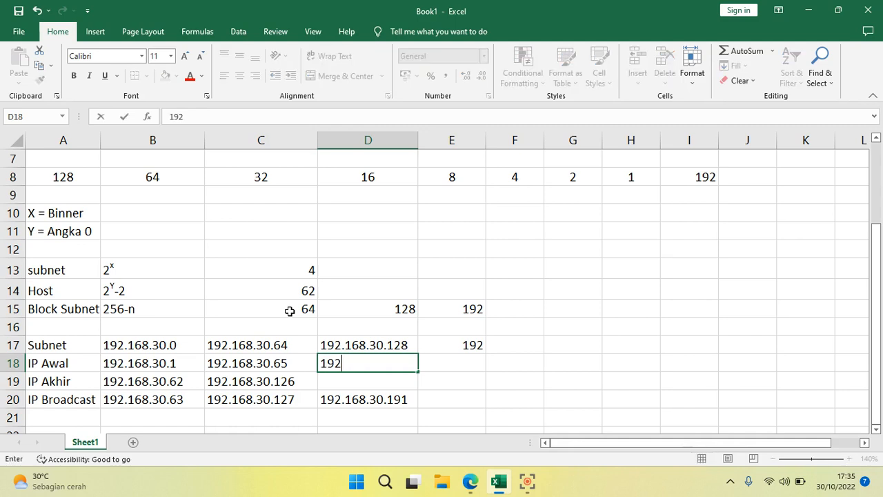
{"action": "type", "text": ".168.30."}
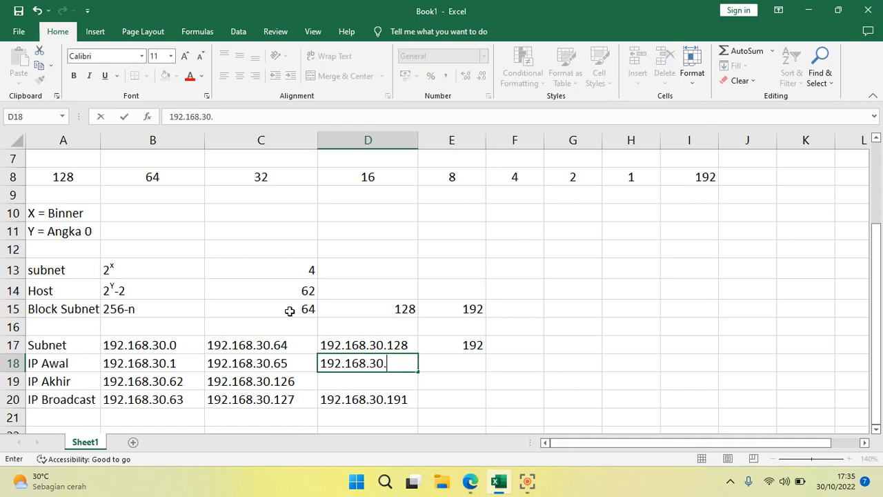
{"action": "type", "text": "129"}
{"action": "key", "text": "Return"}
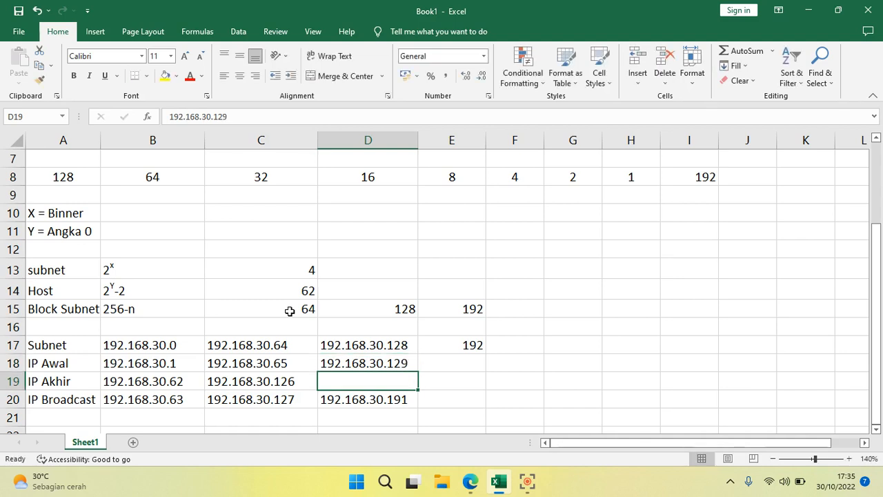
Enter 192.168.30.190 in D19 as the IP Akhir of the 192.168.30.128 subnet.
{"action": "type", "text": "192."}
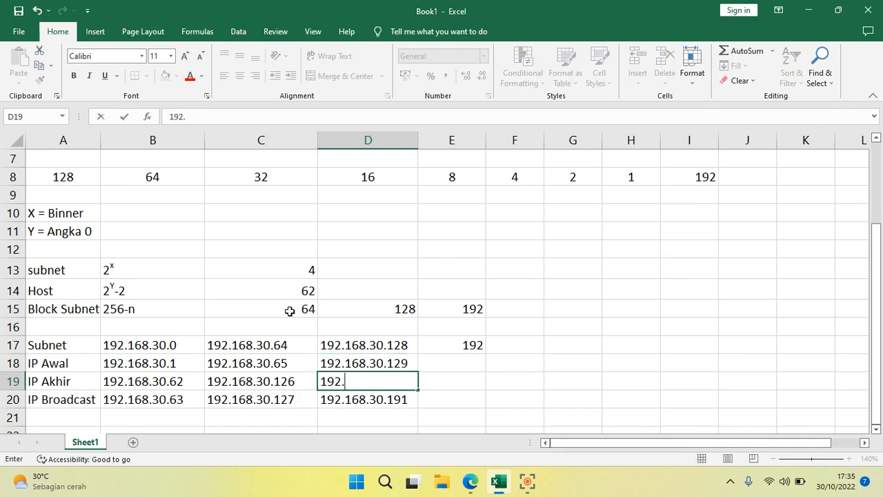
{"action": "type", "text": "168.30"}
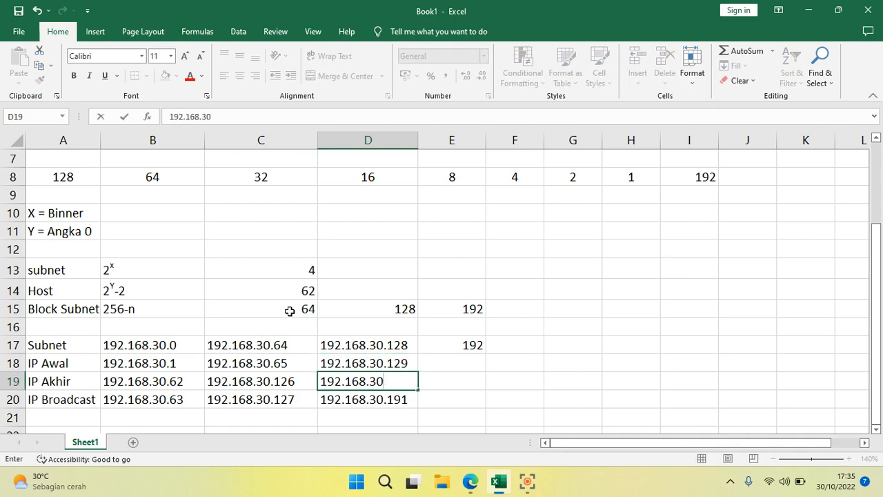
{"action": "type", "text": ".190"}
{"action": "key", "text": "Tab"}
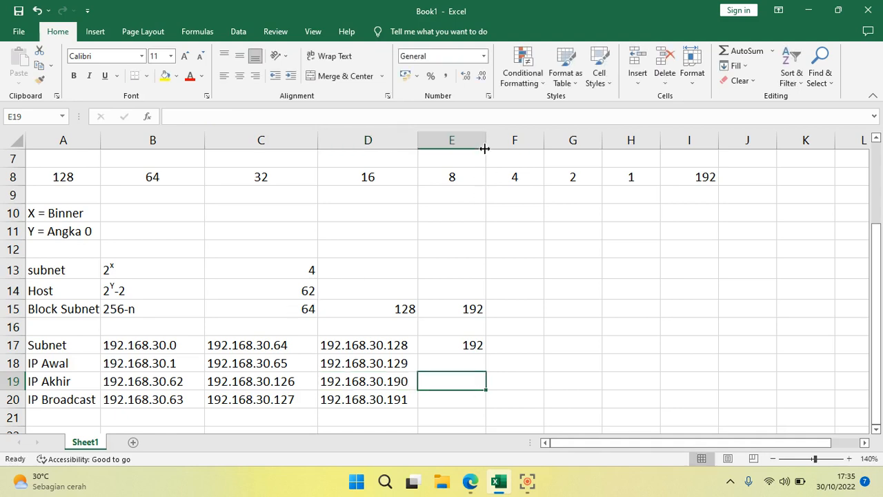
Widen column E and enter 192.168.30.193 in E18 as the fourth subnet's IP Awal.
{"action": "left_click_drag", "start_coordinate": [486, 134], "coordinate": [512, 133]}
{"action": "left_click", "coordinate": [476, 358]}
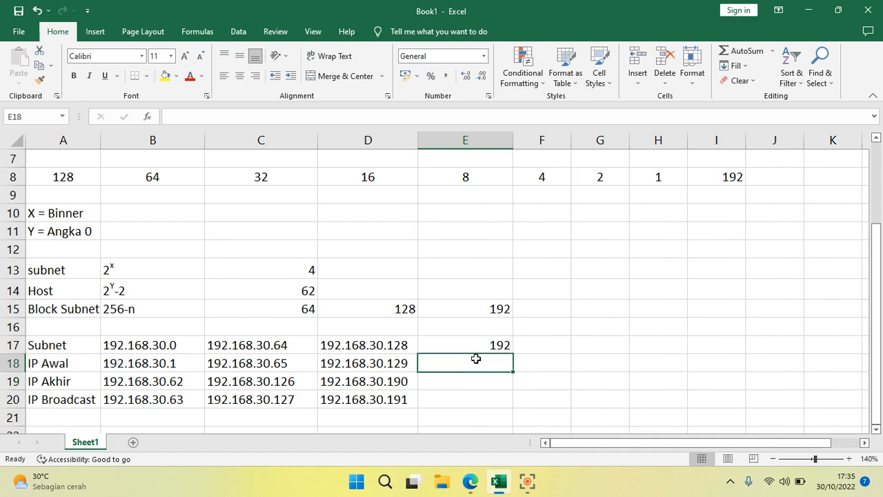
{"action": "type", "text": "192."}
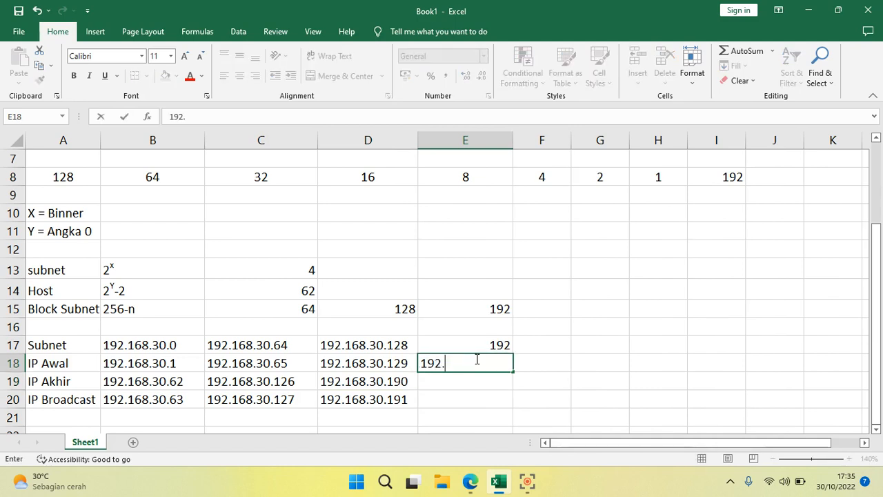
{"action": "type", "text": "168.30"}
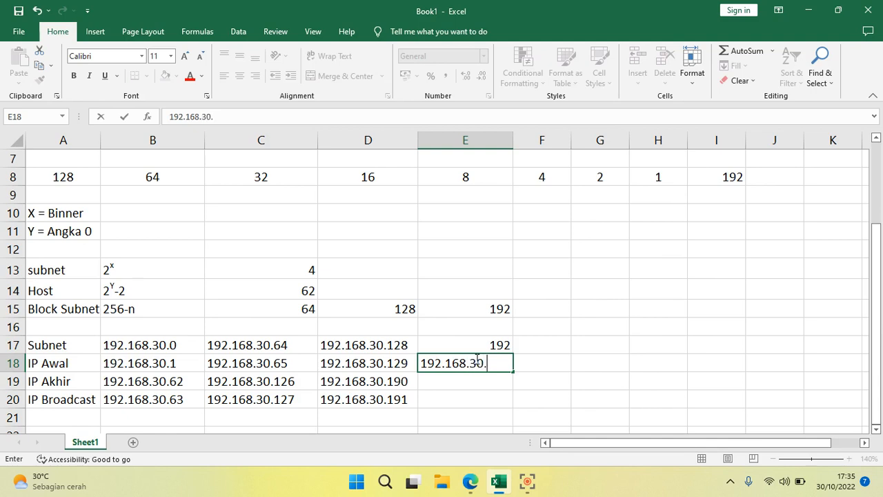
{"action": "type", "text": ".193"}
{"action": "key", "text": "Up"}
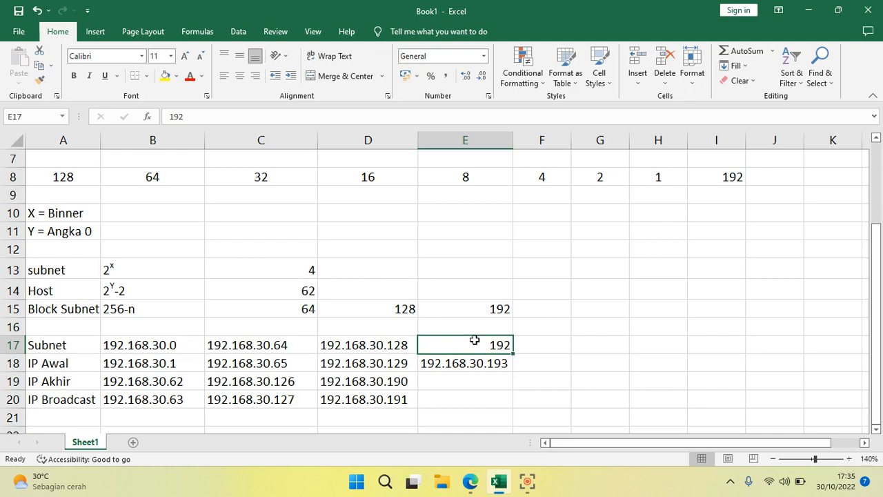
Complete the Subnet entry in E17 so that it reads 192.168.30.192.
{"action": "double_click", "coordinate": [476, 341]}
{"action": "type", "text": "19"}
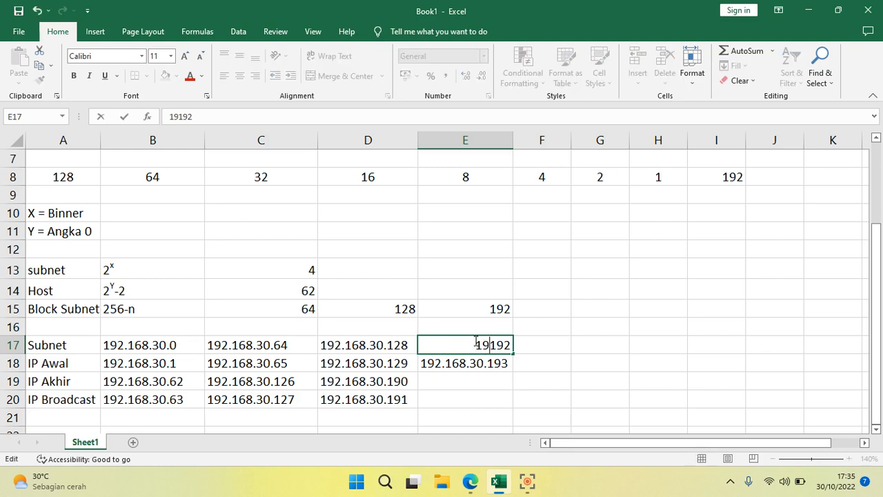
{"action": "type", "text": "2.168.30.192"}
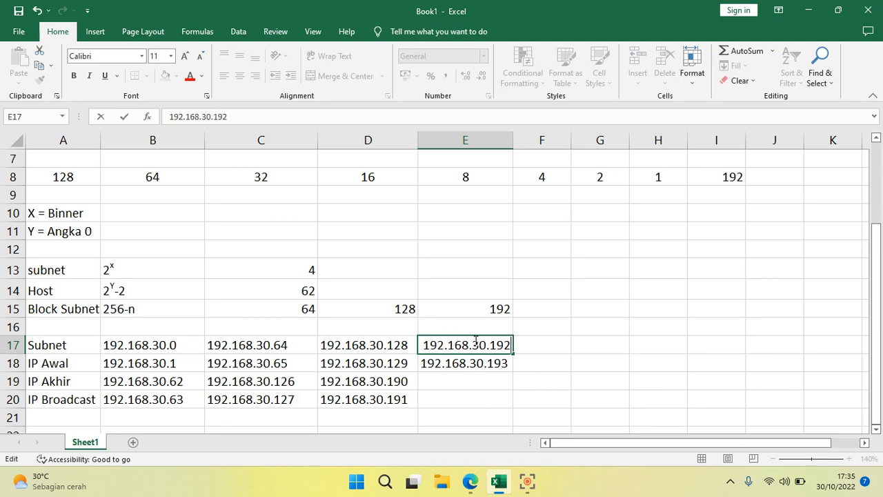
Enter the formula =E15+C15 in cell F15 of the Block Subnet row.
{"action": "left_click", "coordinate": [541, 310]}
{"action": "type", "text": "="}
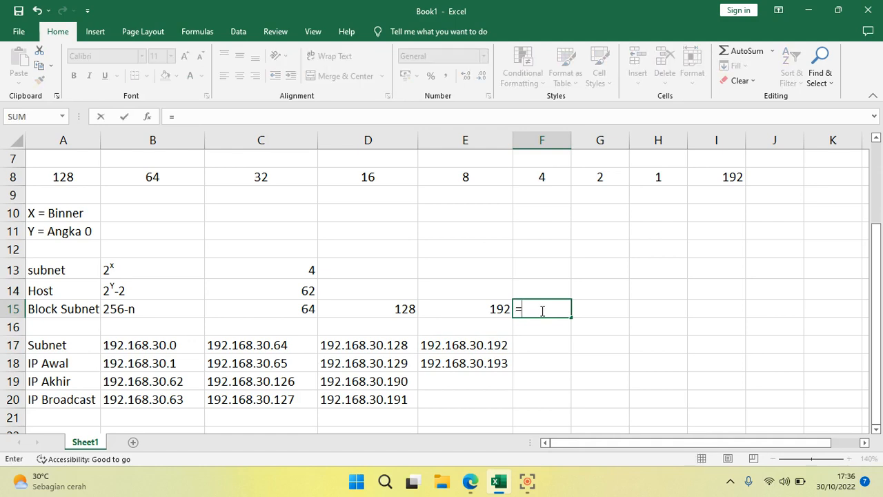
{"action": "left_click", "coordinate": [500, 308]}
{"action": "type", "text": "+"}
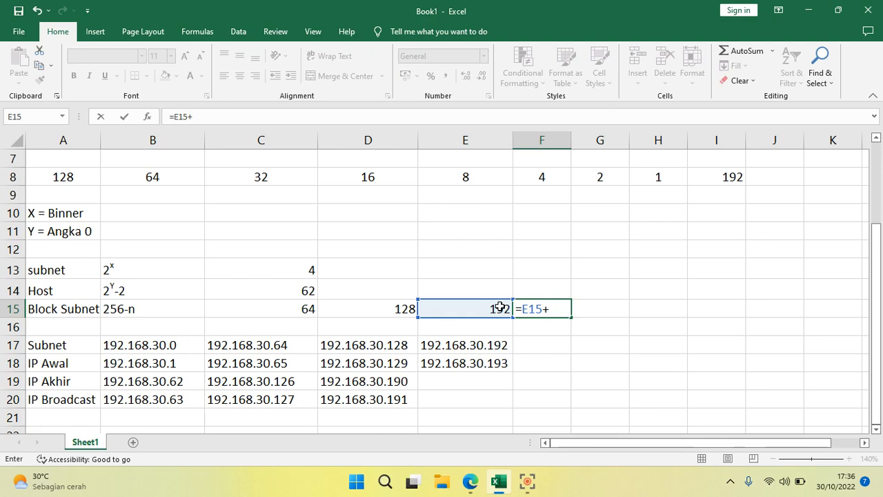
{"action": "left_click", "coordinate": [282, 310]}
{"action": "key", "text": "Return"}
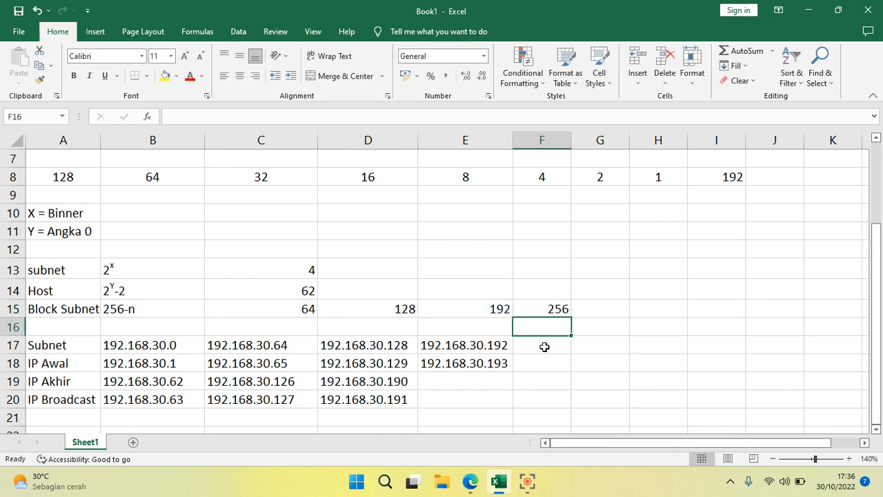
Widen column E slightly more and center the contents of the address table B17:E20.
{"action": "left_click_drag", "start_coordinate": [513, 140], "coordinate": [530, 141]}
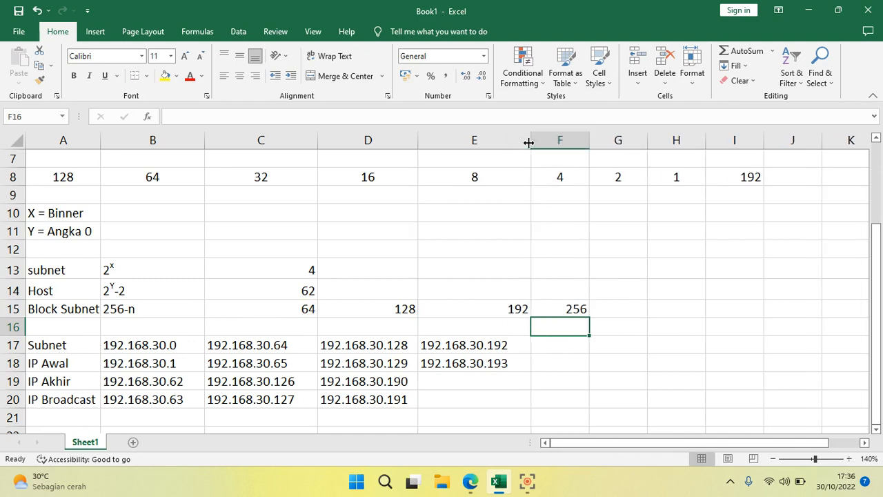
{"action": "left_click_drag", "start_coordinate": [472, 346], "coordinate": [473, 357]}
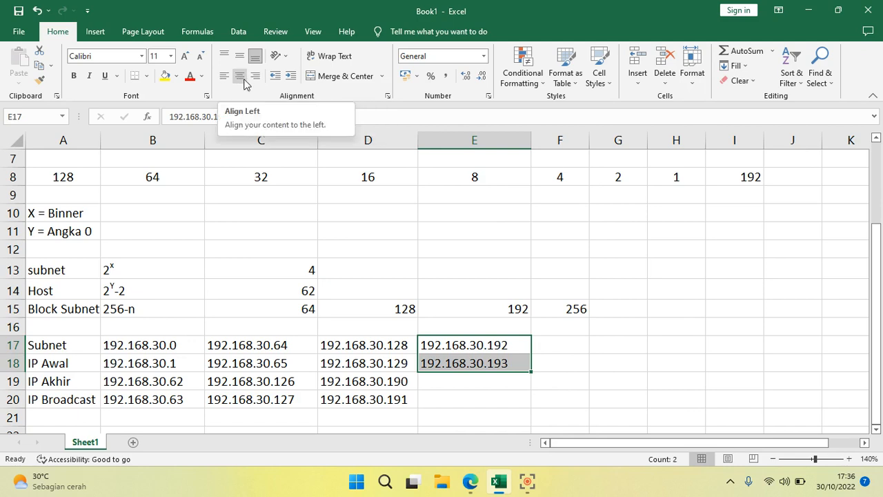
{"action": "left_click", "coordinate": [243, 79]}
{"action": "left_click", "coordinate": [159, 347]}
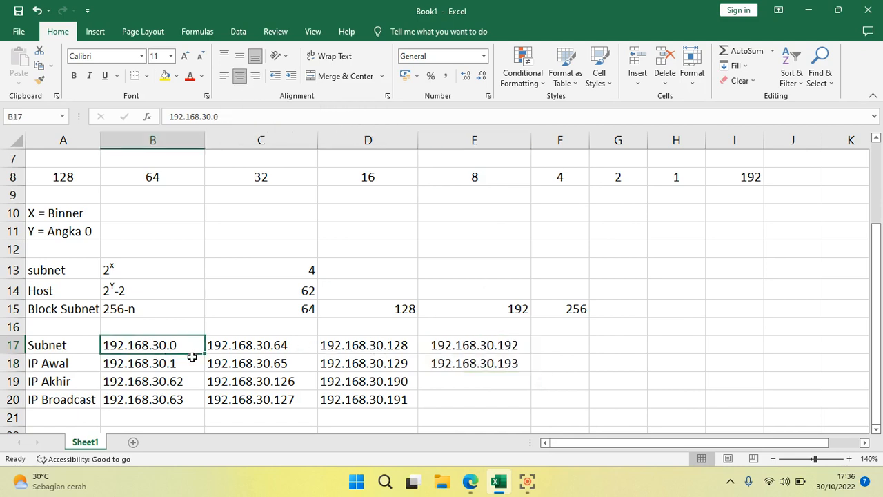
{"action": "left_click_drag", "start_coordinate": [192, 356], "coordinate": [441, 390]}
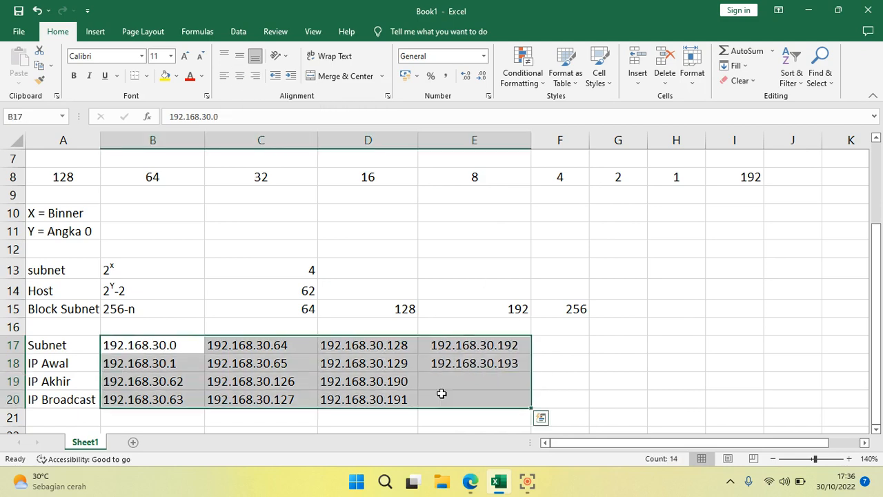
{"action": "left_click", "coordinate": [246, 80]}
{"action": "left_click", "coordinate": [462, 383]}
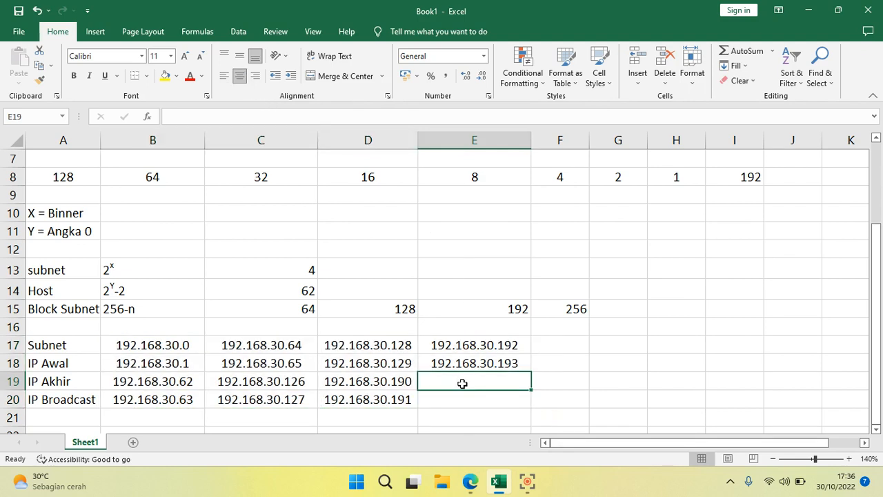
{"action": "left_click", "coordinate": [276, 269]}
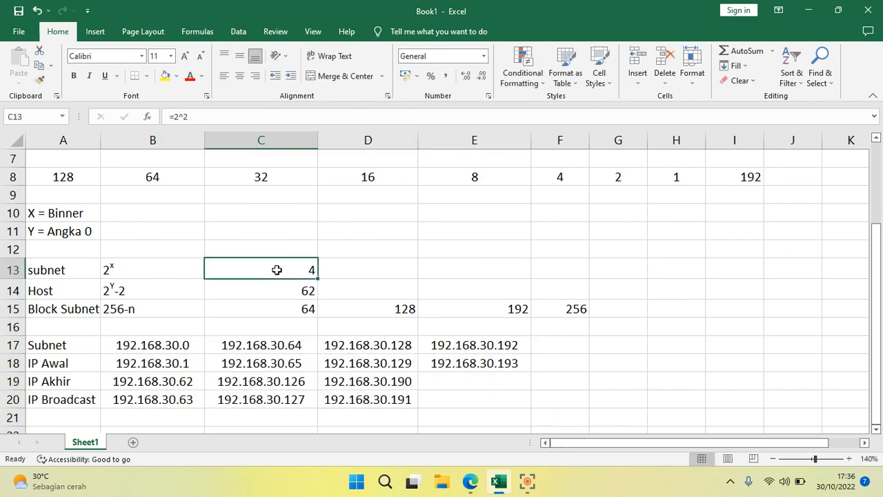
{"action": "left_click", "coordinate": [444, 385]}
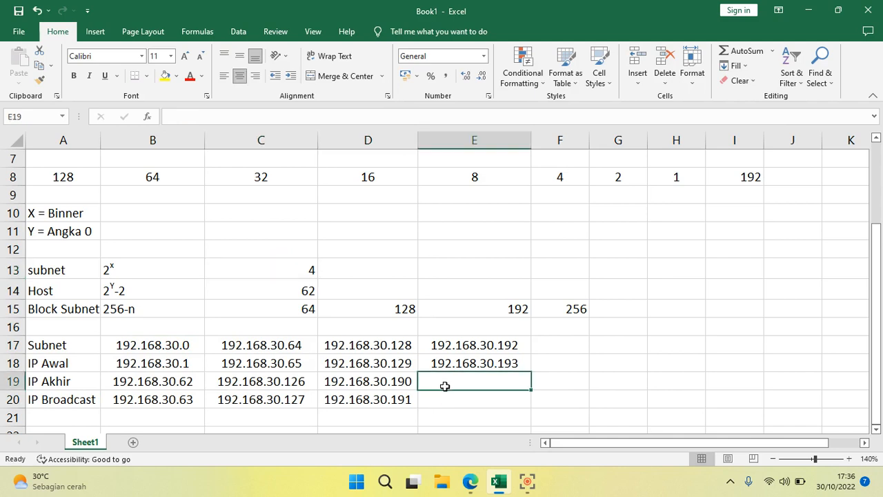
Enter 192.168.30.255 in E20 as the IP Broadcast of the 192.168.30.192 subnet.
{"action": "left_click", "coordinate": [448, 407]}
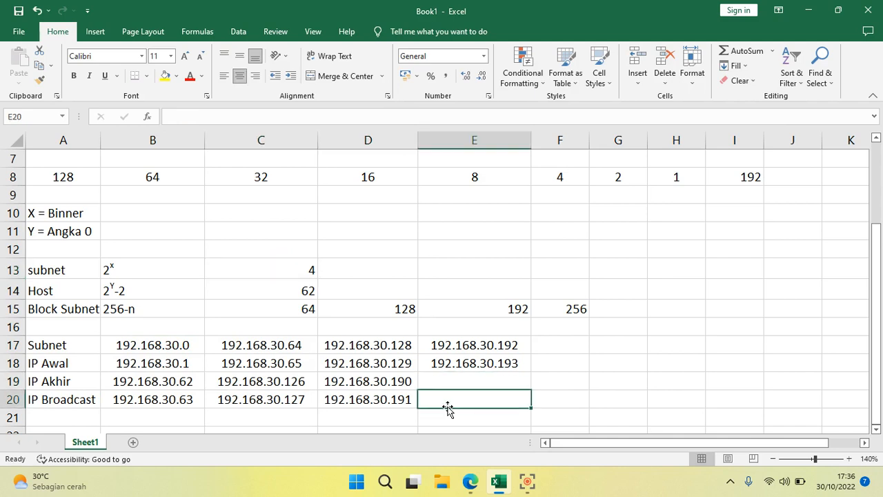
{"action": "type", "text": "192.168"}
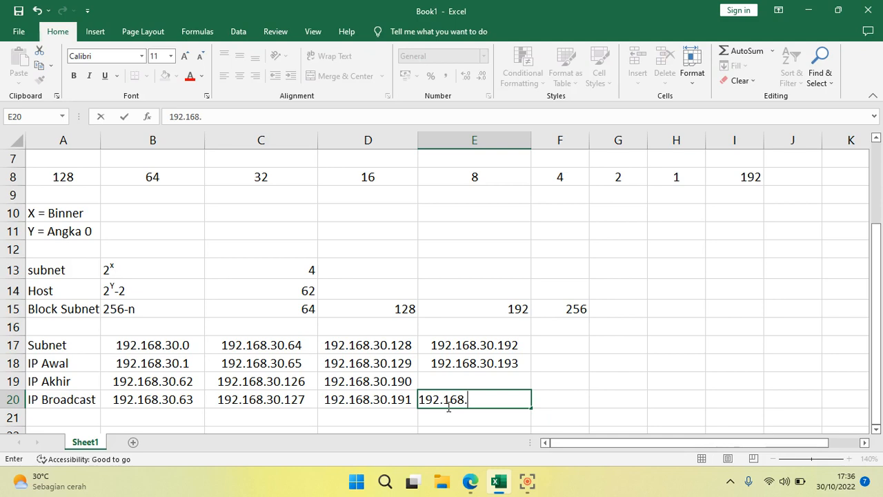
{"action": "type", "text": ".2"}
{"action": "key", "text": "BackSpace"}
{"action": "type", "text": "30.255"}
{"action": "key", "text": "Return"}
Enter 192.168.30.254 in E19 as the IP Akhir of the 192.168.30.192 subnet.
{"action": "key", "text": "Up"}
{"action": "key", "text": "Up"}
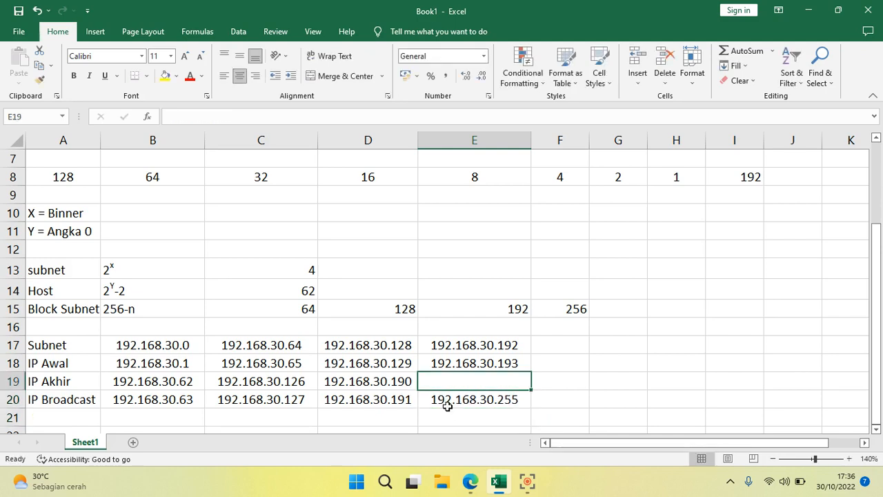
{"action": "type", "text": "192.168.30."}
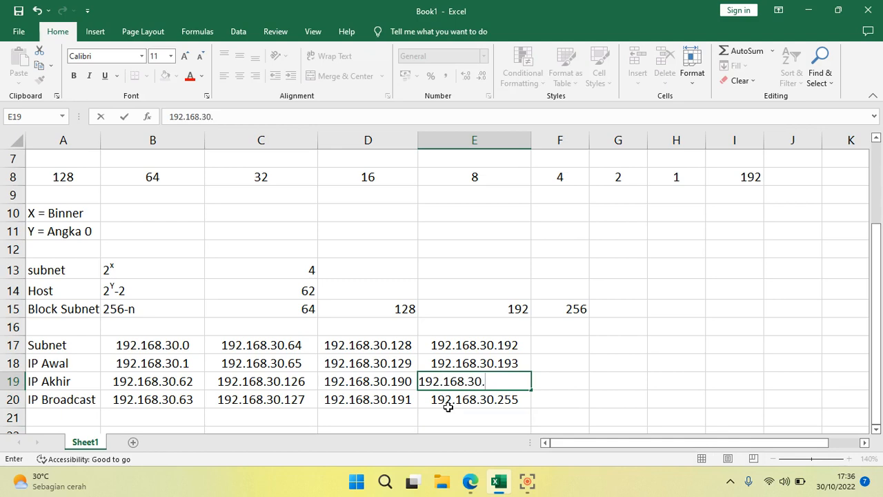
{"action": "type", "text": "15"}
{"action": "key", "text": "BackSpace"}
{"action": "type", "text": "254"}
{"action": "key", "text": "Return"}
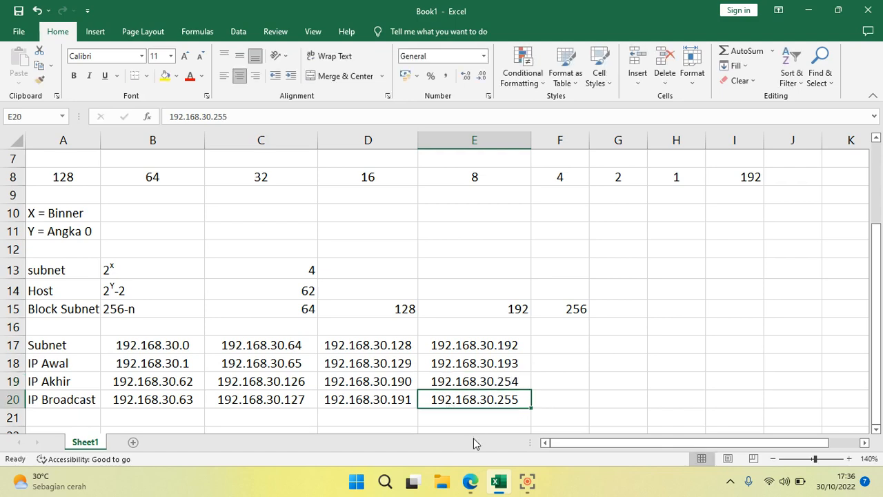
Apply all borders to the address table A17:E20.
{"action": "scroll", "coordinate": [395, 251], "scroll_direction": "up", "scroll_amount": 1}
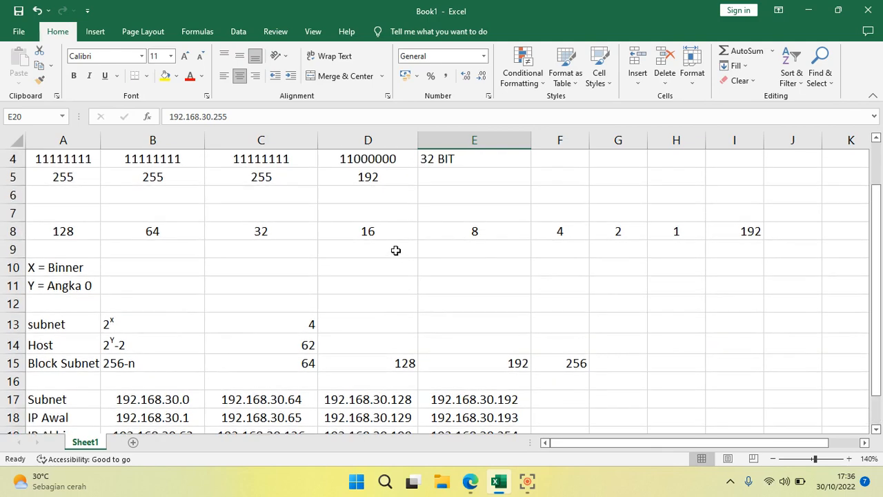
{"action": "scroll", "coordinate": [396, 251], "scroll_direction": "down", "scroll_amount": 1}
{"action": "left_click", "coordinate": [63, 345]}
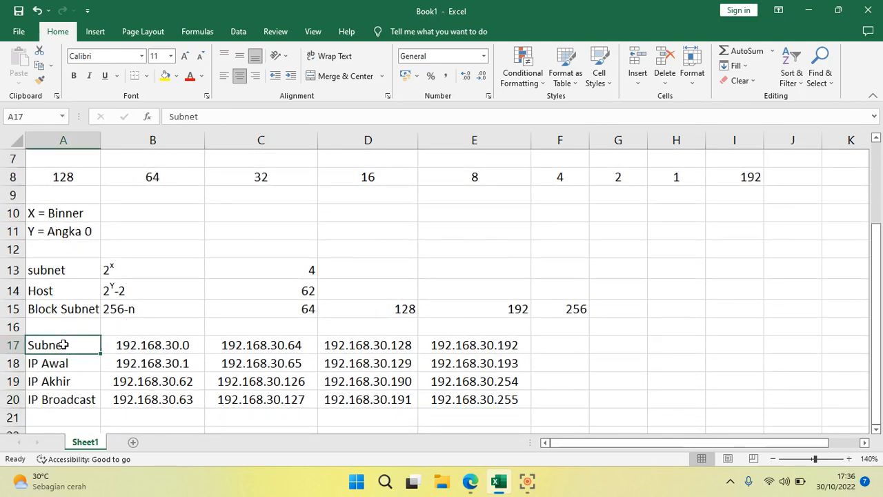
{"action": "left_click_drag", "start_coordinate": [63, 345], "coordinate": [500, 398]}
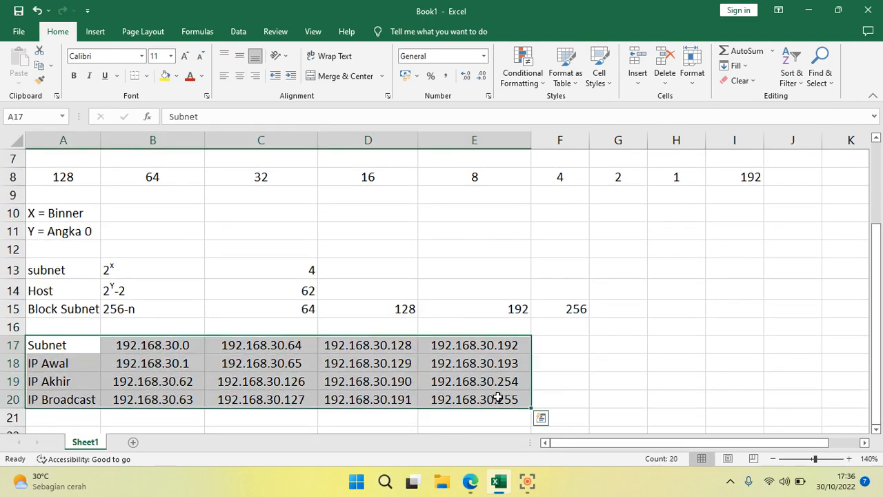
{"action": "left_click", "coordinate": [147, 76]}
{"action": "left_click", "coordinate": [166, 187]}
{"action": "left_click", "coordinate": [213, 273]}
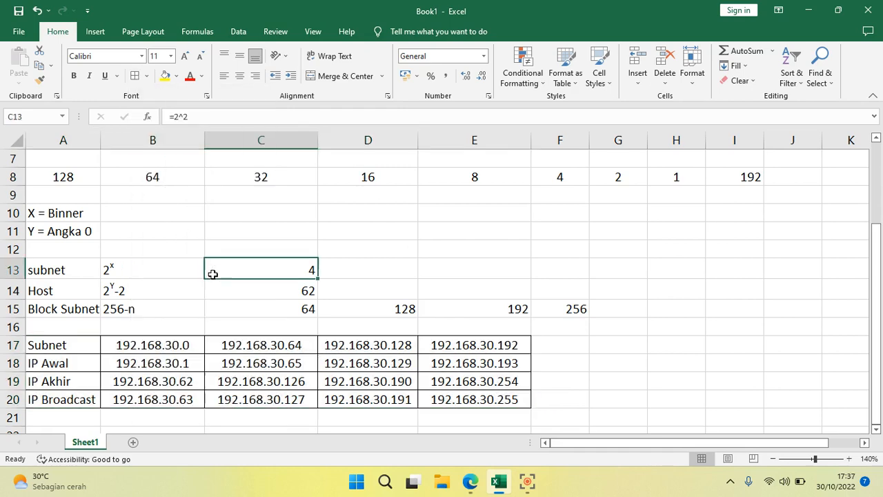
Enter the column headings A, B, C and D in cells B16 to E16 above the address table.
{"action": "double_click", "coordinate": [147, 324]}
{"action": "type", "text": "A"}
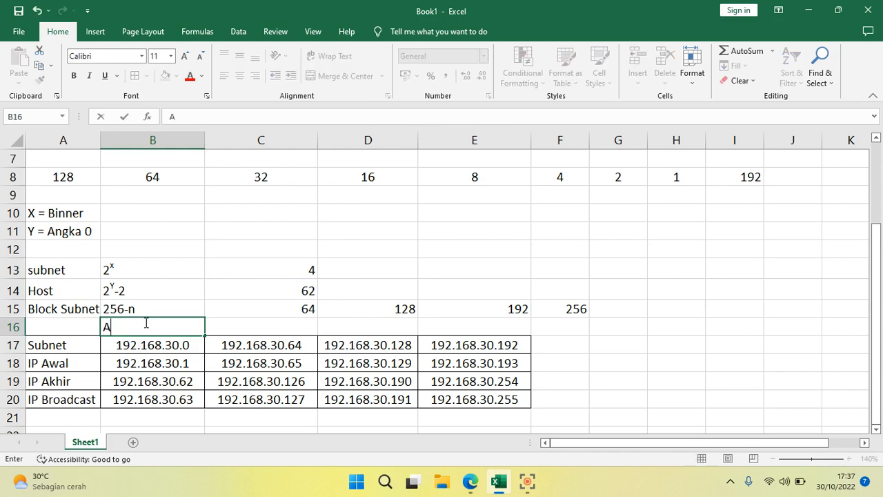
{"action": "left_click", "coordinate": [246, 325]}
{"action": "type", "text": "B"}
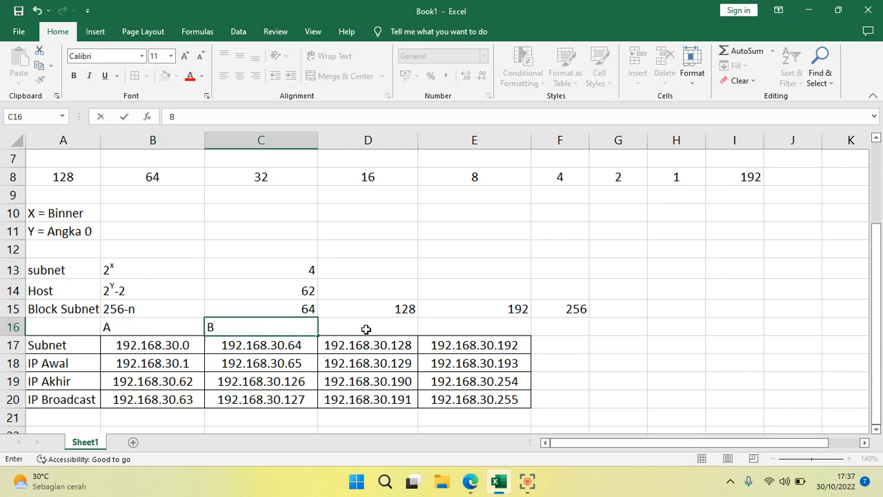
{"action": "left_click", "coordinate": [367, 329]}
{"action": "type", "text": "C"}
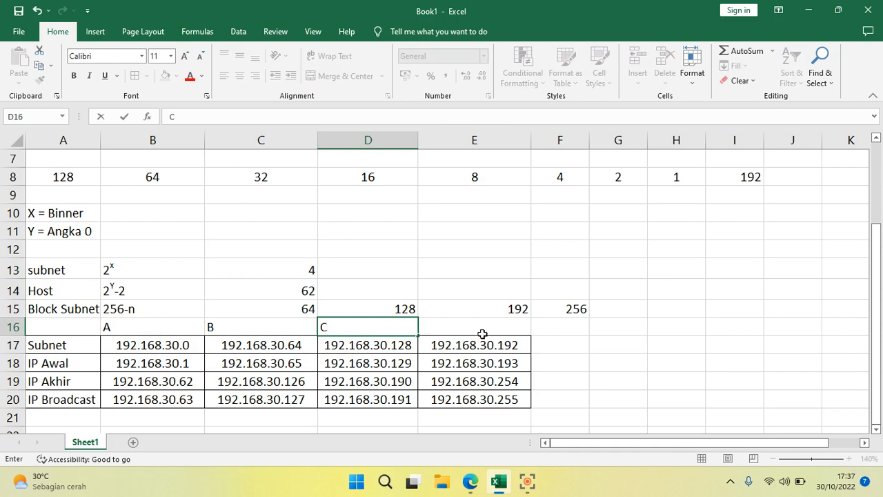
{"action": "left_click", "coordinate": [482, 332]}
{"action": "type", "text": "D"}
{"action": "key", "text": "ctrl+Down"}
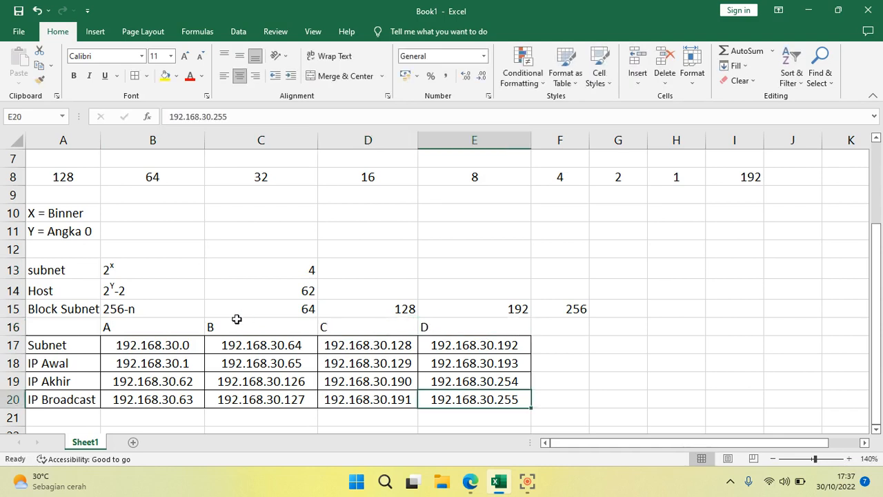
Center the column headings in B16:E16.
{"action": "left_click", "coordinate": [120, 324]}
{"action": "left_click_drag", "start_coordinate": [120, 325], "coordinate": [465, 321]}
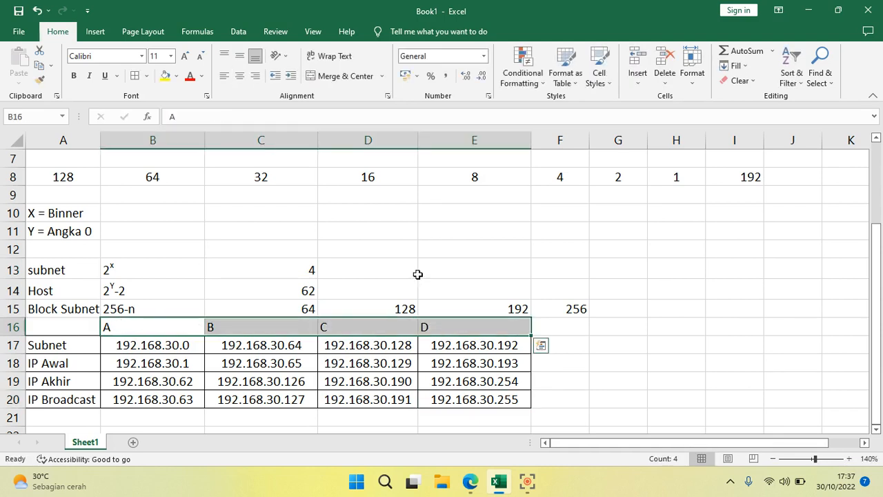
{"action": "left_click", "coordinate": [239, 79]}
{"action": "left_click", "coordinate": [289, 362]}
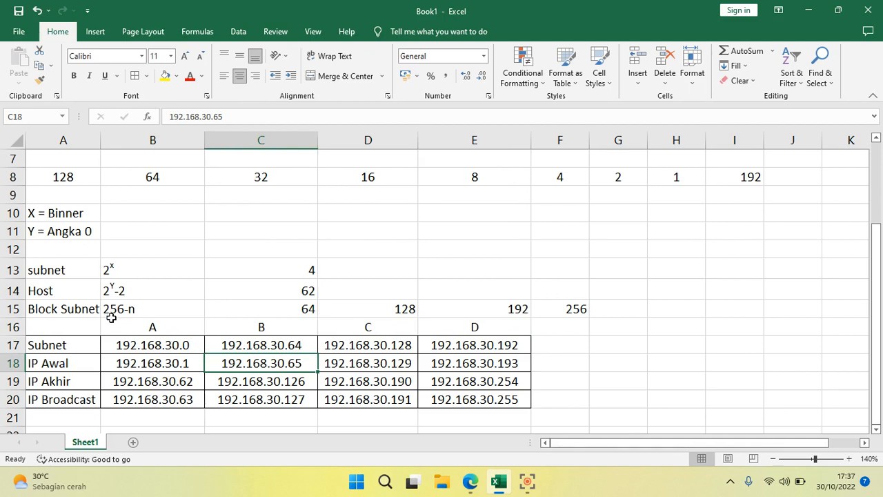
Review the address table column by column, examining each subnet's range between IP Awal and IP Akhir.
{"action": "left_click", "coordinate": [146, 342]}
{"action": "left_click_drag", "start_coordinate": [147, 343], "coordinate": [149, 399]}
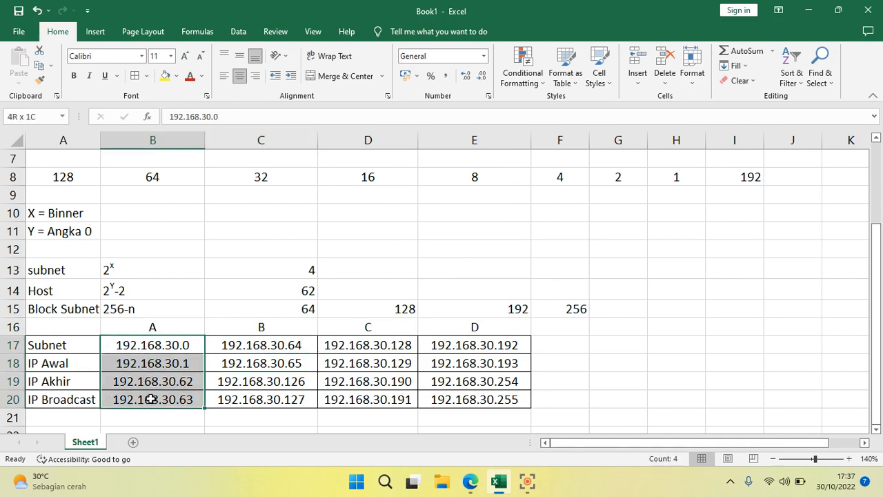
{"action": "left_click_drag", "start_coordinate": [261, 345], "coordinate": [280, 381]}
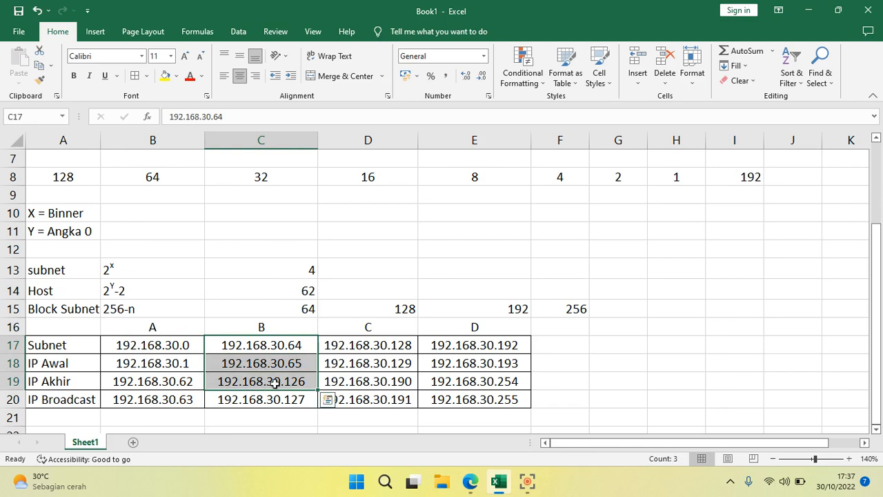
{"action": "left_click", "coordinate": [469, 328]}
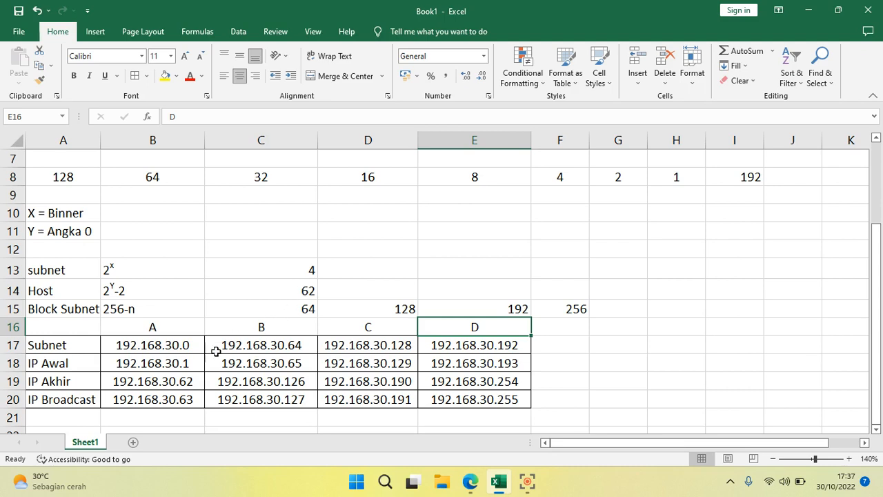
{"action": "left_click_drag", "start_coordinate": [199, 360], "coordinate": [195, 383]}
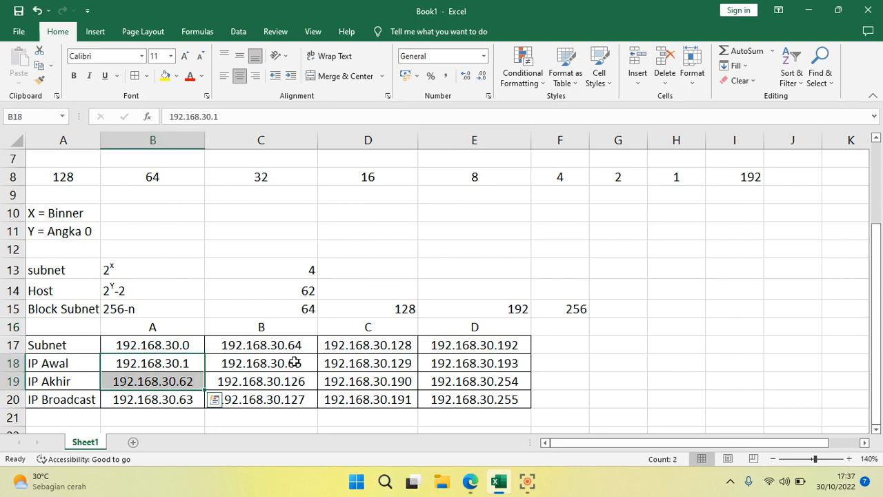
{"action": "left_click_drag", "start_coordinate": [291, 363], "coordinate": [308, 381]}
{"action": "left_click_drag", "start_coordinate": [395, 361], "coordinate": [403, 380]}
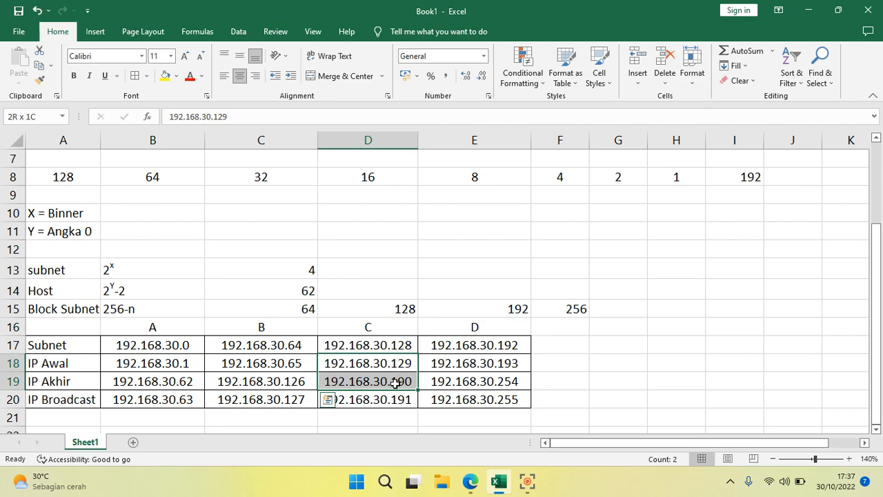
{"action": "left_click_drag", "start_coordinate": [395, 381], "coordinate": [394, 378]}
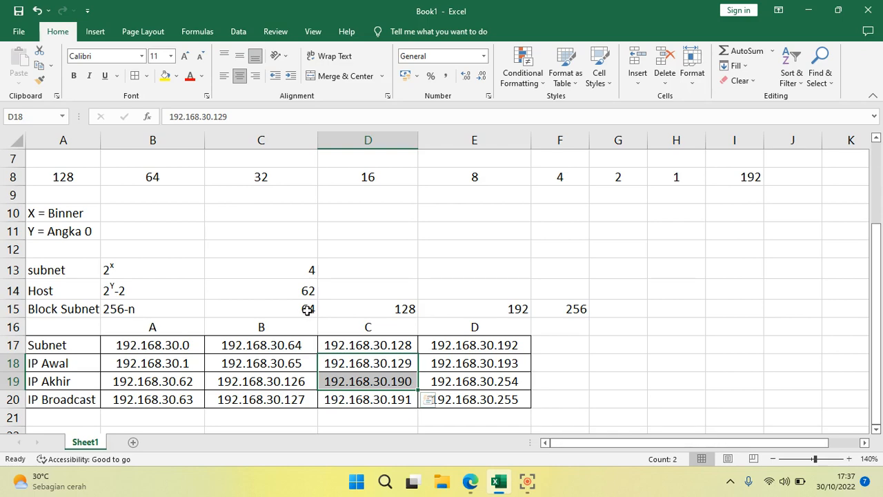
{"action": "scroll", "coordinate": [305, 309], "scroll_direction": "down", "scroll_amount": 1}
{"action": "left_click", "coordinate": [287, 309]}
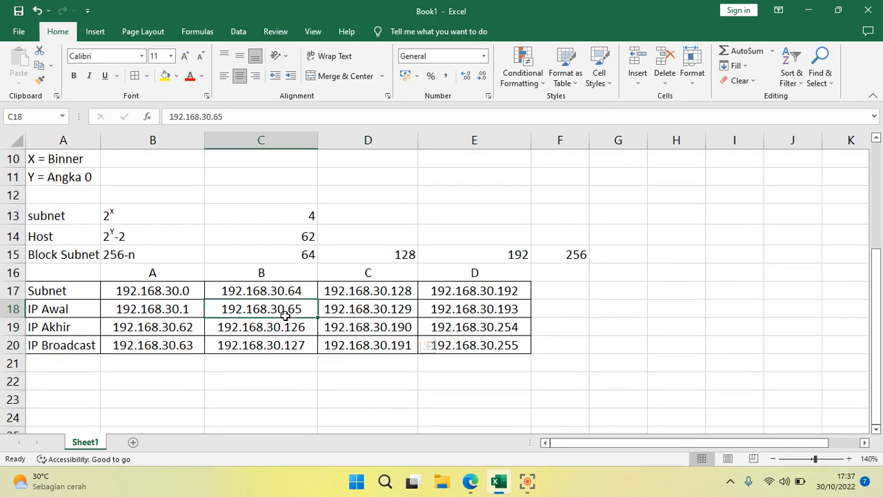
{"action": "left_click", "coordinate": [544, 294]}
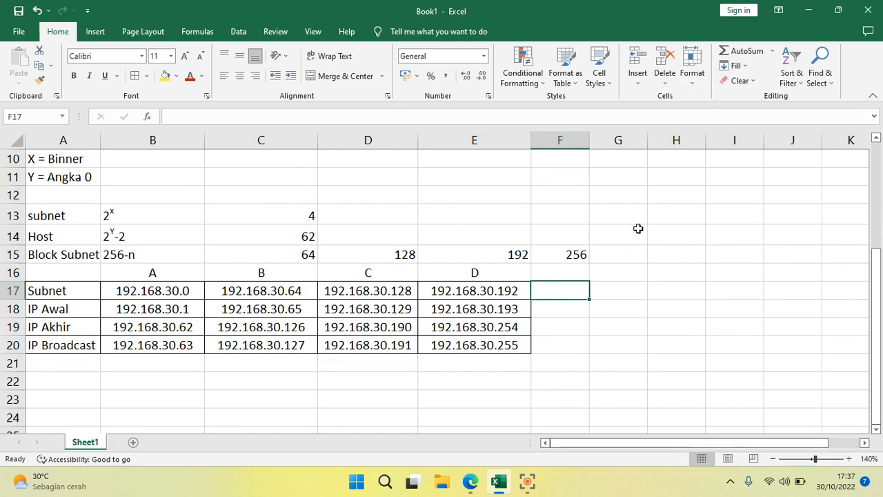
Launch Cisco Packet Tracer from the desktop and close its sign-in window to reach the empty workspace.
{"action": "left_click", "coordinate": [806, 10]}
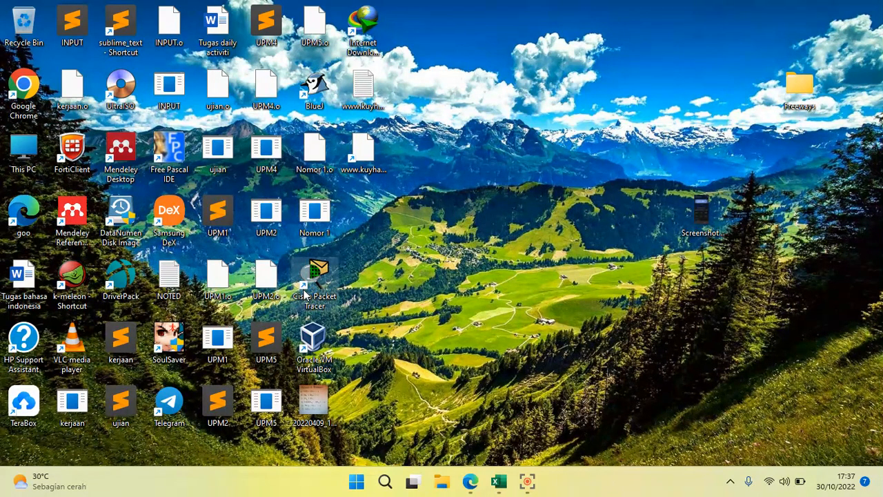
{"action": "left_click", "coordinate": [498, 481]}
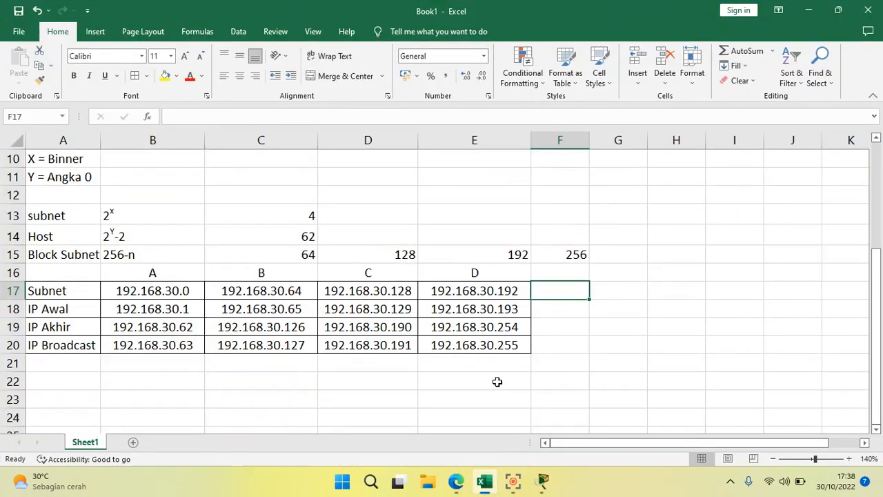
{"action": "left_click", "coordinate": [543, 481]}
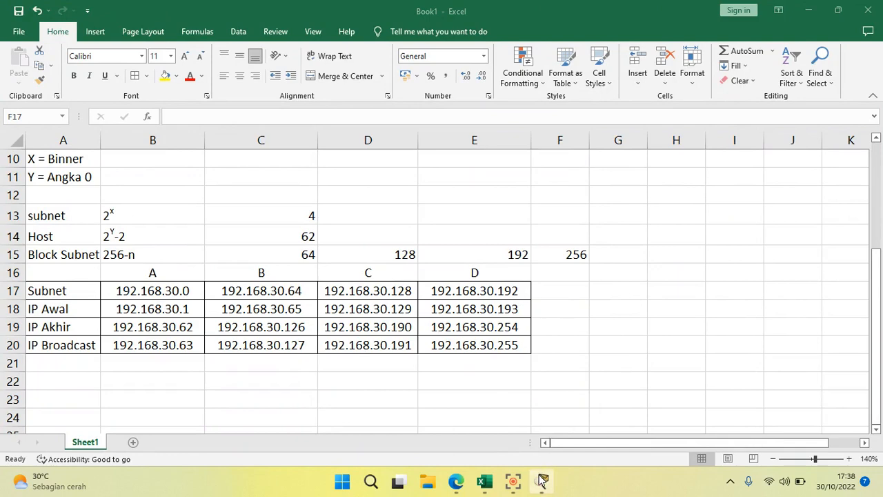
{"action": "mouse_move", "coordinate": [542, 480]}
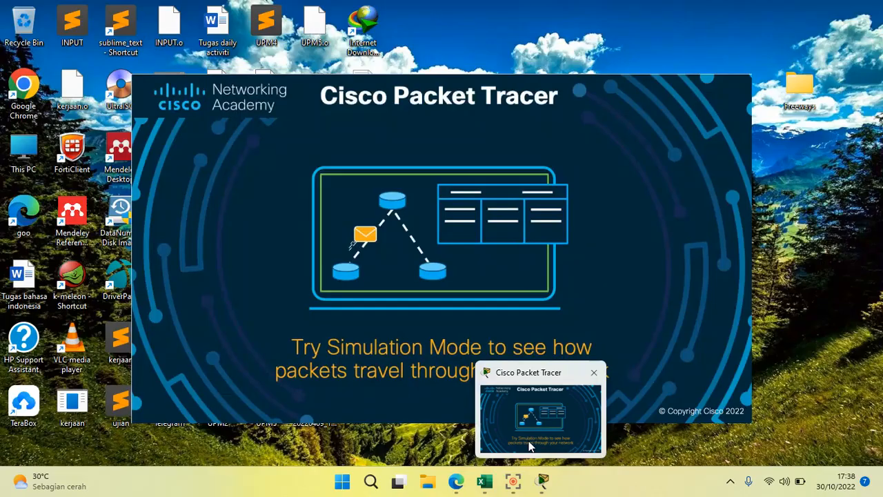
{"action": "left_click", "coordinate": [530, 446]}
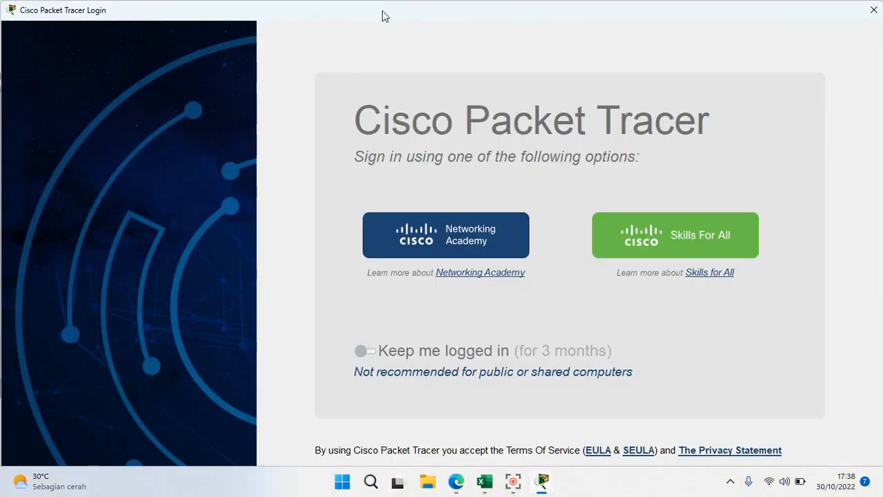
{"action": "left_click", "coordinate": [874, 10]}
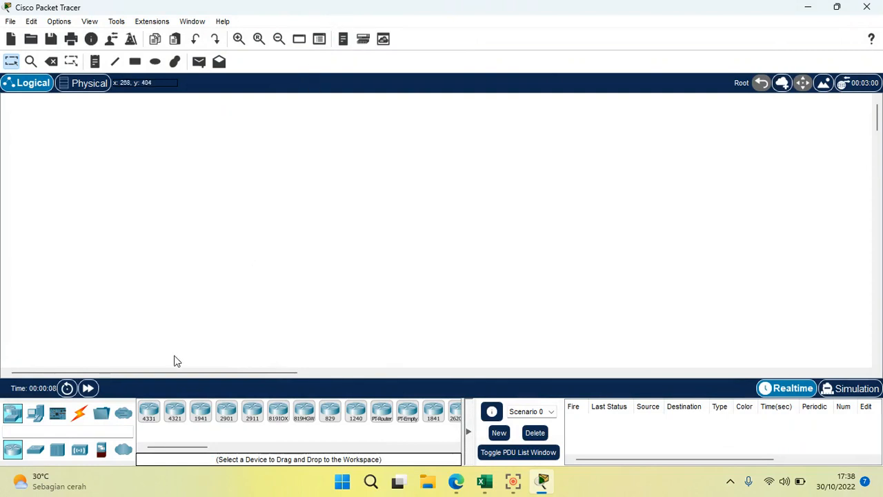
Place a 4331 router in the upper part of the workspace and two 2960-24TT switches side by side below it.
{"action": "left_click_drag", "start_coordinate": [150, 413], "coordinate": [266, 159]}
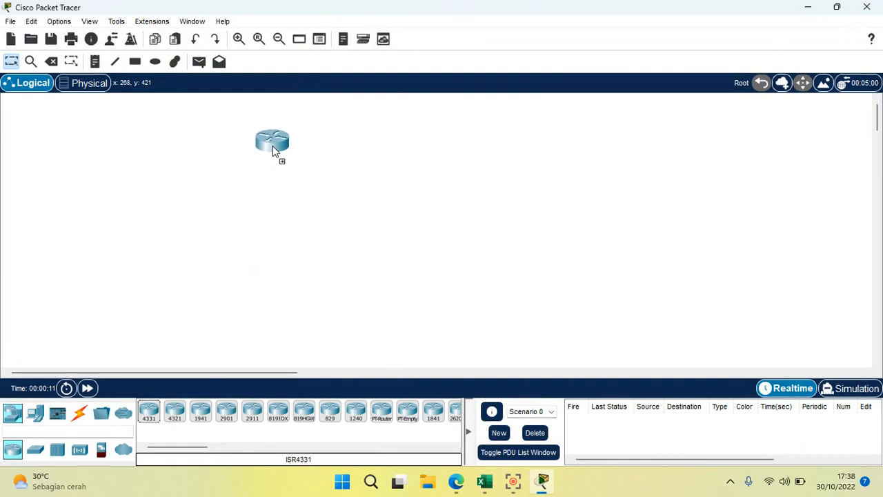
{"action": "left_click_drag", "start_coordinate": [275, 152], "coordinate": [281, 149]}
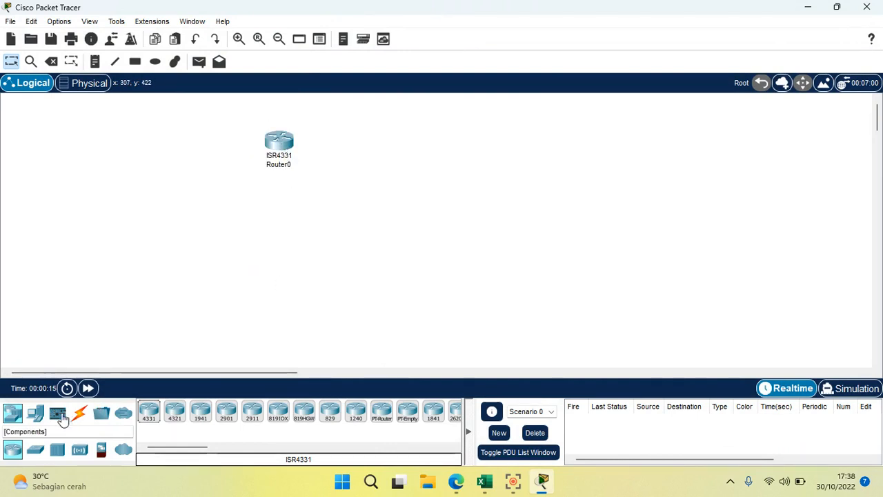
{"action": "left_click_drag", "start_coordinate": [35, 449], "coordinate": [192, 247]}
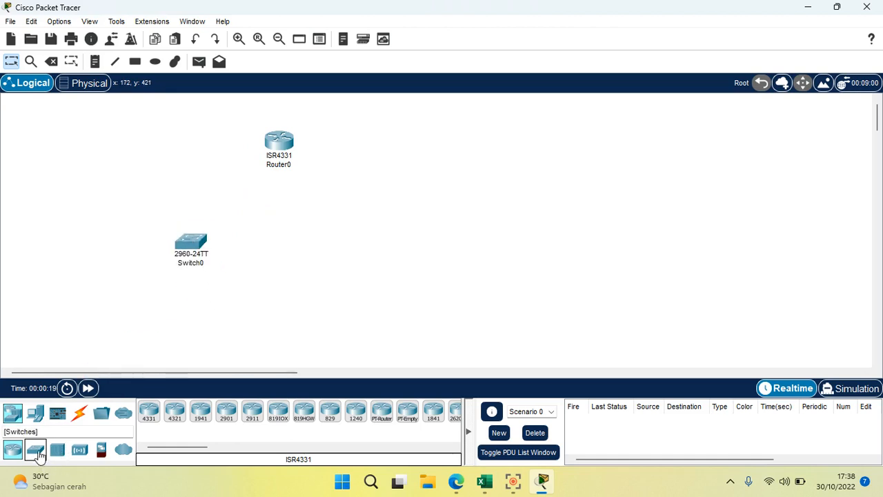
{"action": "left_click_drag", "start_coordinate": [39, 455], "coordinate": [353, 253]}
{"action": "left_click_drag", "start_coordinate": [191, 246], "coordinate": [185, 241]}
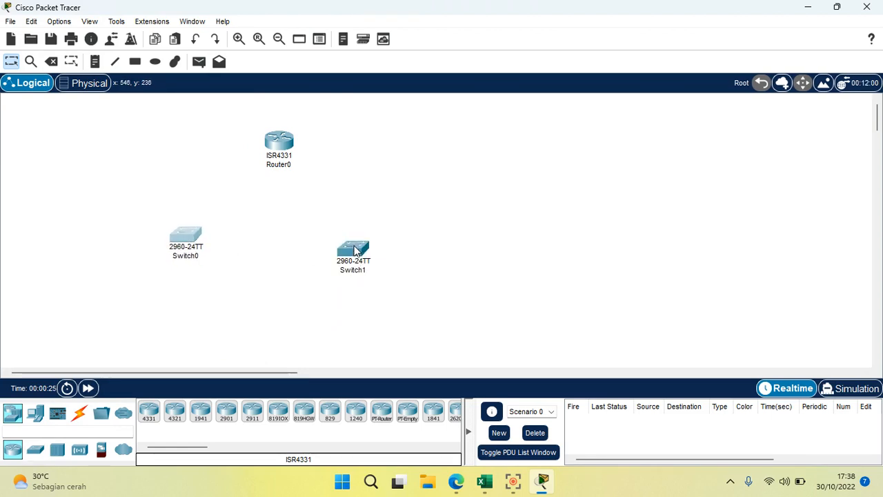
{"action": "left_click_drag", "start_coordinate": [354, 251], "coordinate": [289, 239]}
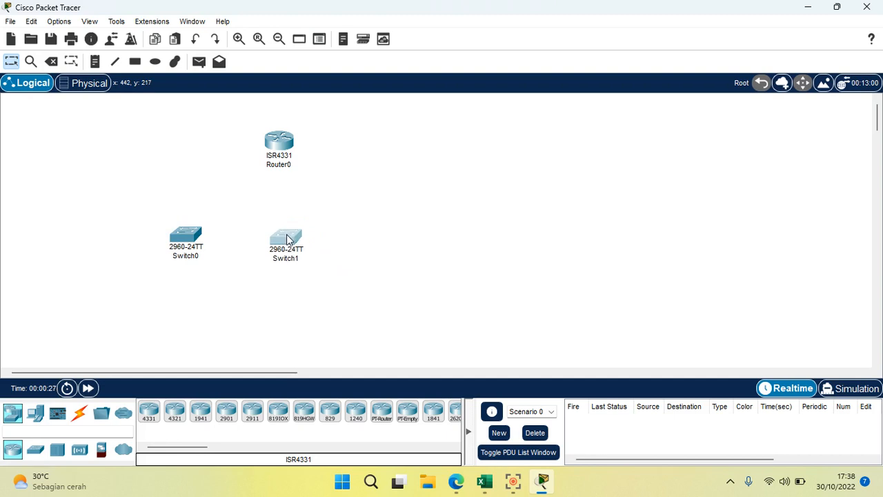
Add two more 2960-24TT switches beside Switch1 and move Switch2 up in line with the row.
{"action": "left_click_drag", "start_coordinate": [33, 452], "coordinate": [394, 254]}
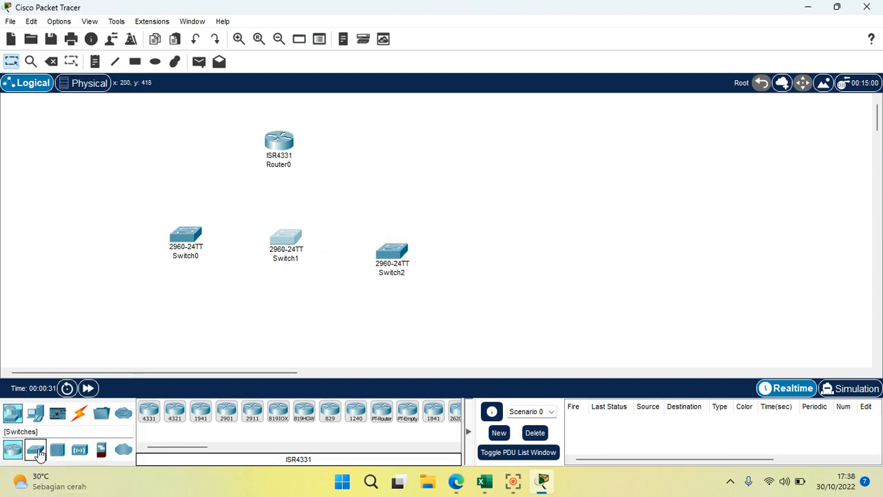
{"action": "left_click_drag", "start_coordinate": [38, 453], "coordinate": [506, 259]}
{"action": "left_click_drag", "start_coordinate": [400, 255], "coordinate": [403, 242]}
Delete Switch3 and Switch2, then move Switch1 farther from Switch0 so the two remaining switches sit on either side below the router.
{"action": "left_click_drag", "start_coordinate": [477, 208], "coordinate": [530, 287]}
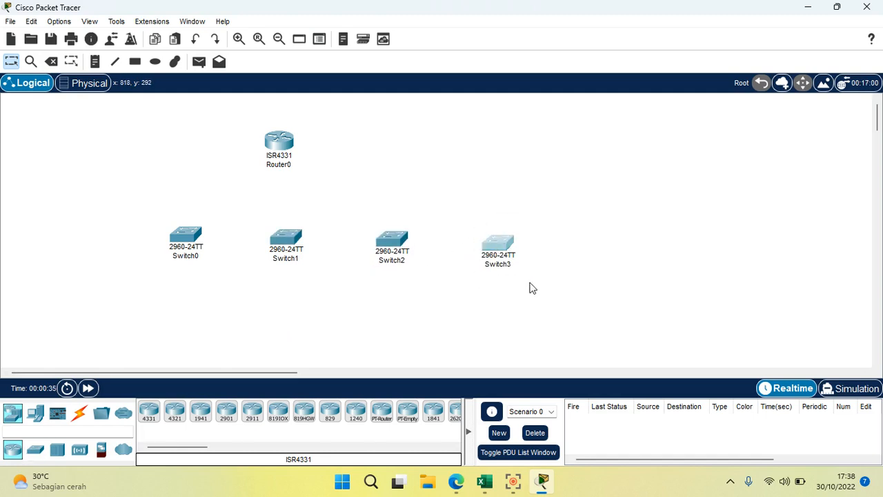
{"action": "key", "text": "Delete"}
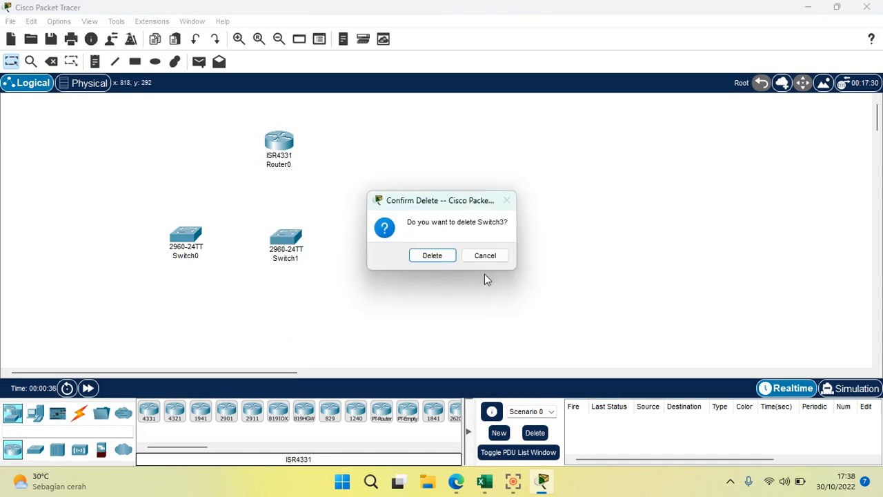
{"action": "left_click", "coordinate": [428, 255]}
{"action": "left_click", "coordinate": [390, 240]}
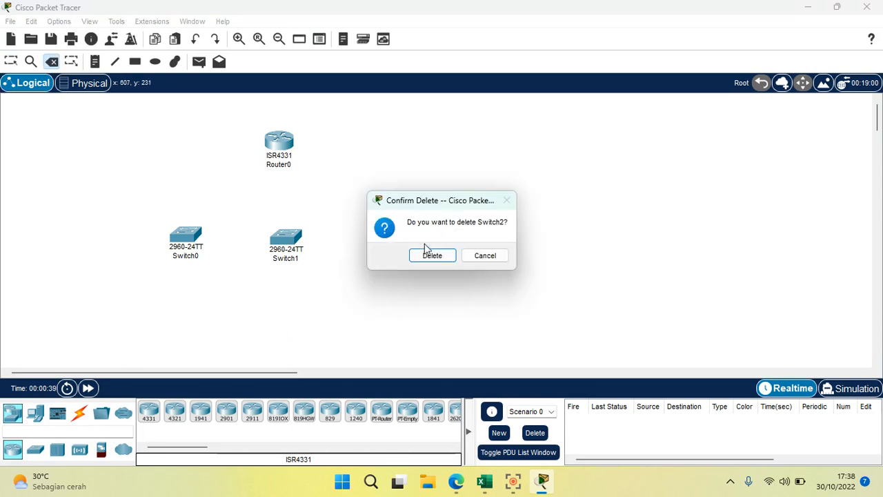
{"action": "left_click", "coordinate": [432, 261]}
{"action": "key", "text": "Escape"}
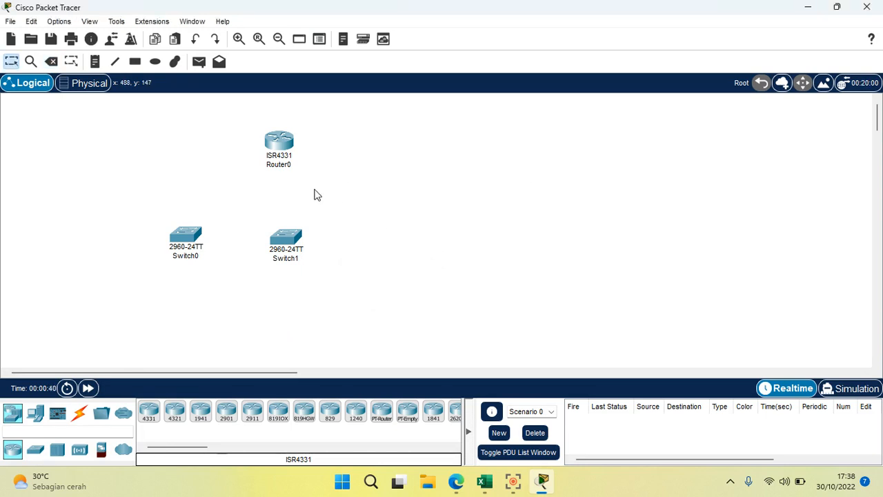
{"action": "left_click_drag", "start_coordinate": [293, 241], "coordinate": [372, 236]}
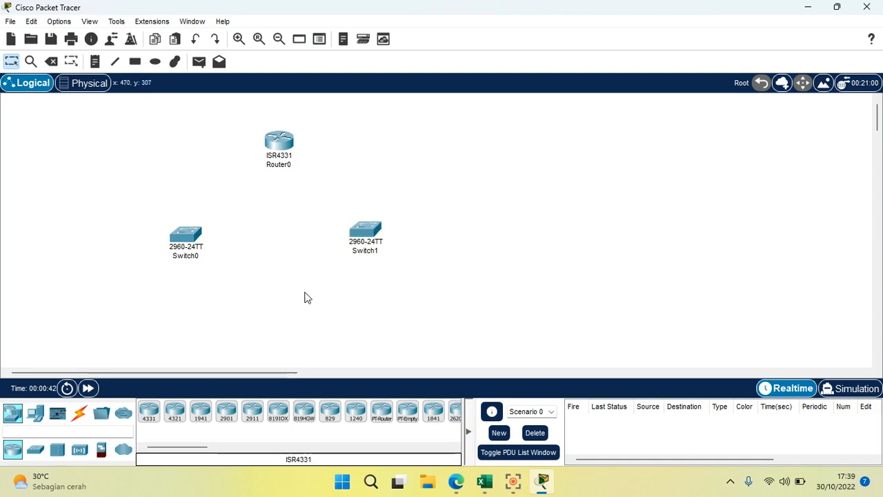
Place four PCs in a row under the switches, PC0 and PC1 below Switch0 and PC2 and PC3 below Switch1.
{"action": "left_click", "coordinate": [29, 417]}
{"action": "left_click_drag", "start_coordinate": [149, 412], "coordinate": [197, 343]}
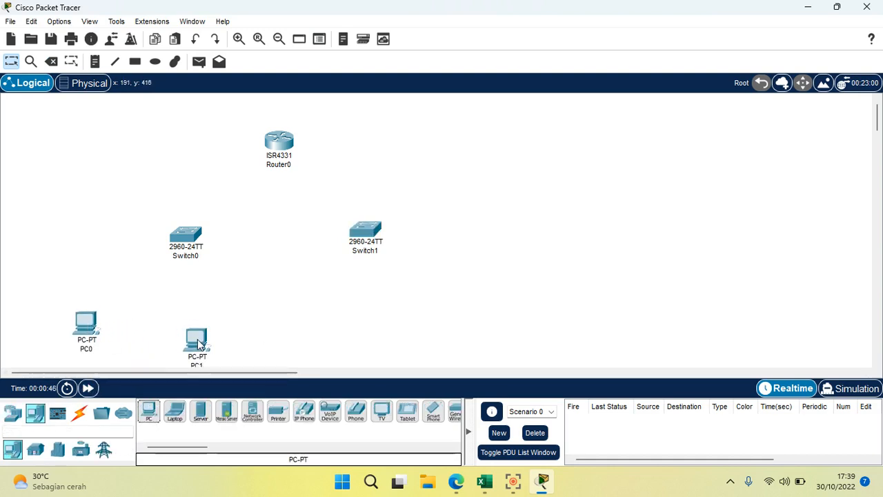
{"action": "left_click_drag", "start_coordinate": [155, 419], "coordinate": [374, 335]}
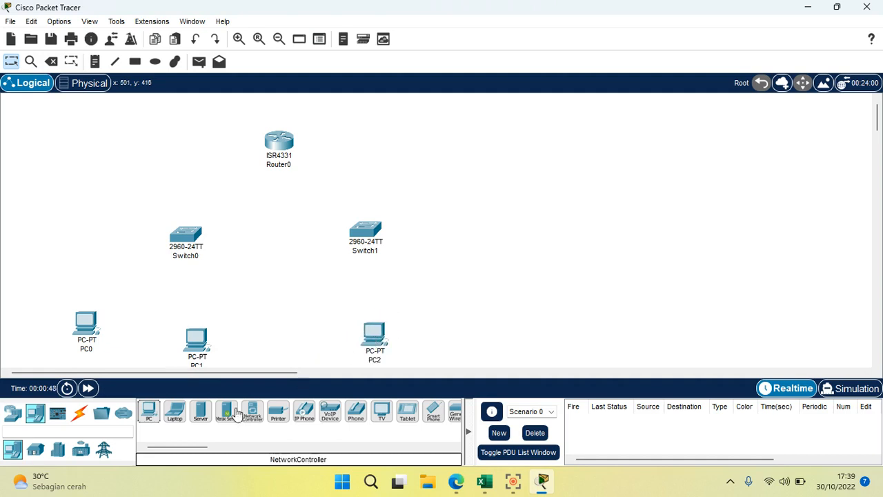
{"action": "left_click_drag", "start_coordinate": [159, 415], "coordinate": [486, 335]}
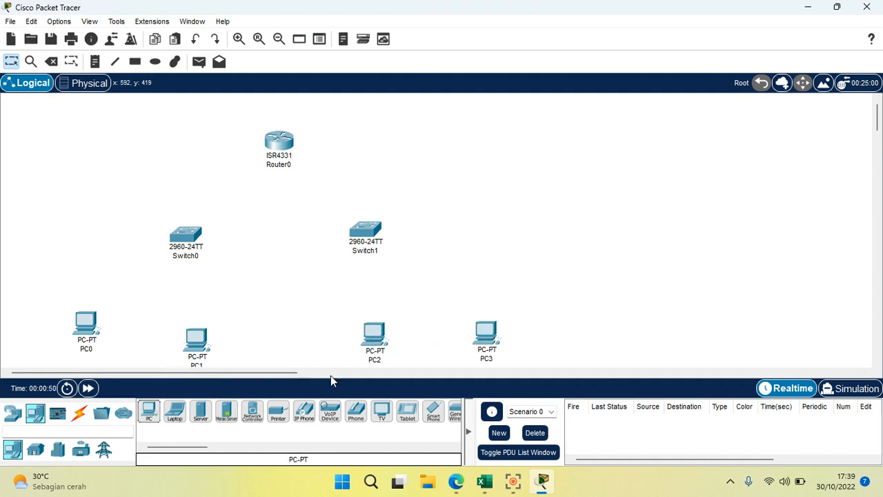
Cable Router0 to Switch0, and Switch0 to PC0 and PC1, using the automatic connection type.
{"action": "left_click", "coordinate": [80, 414]}
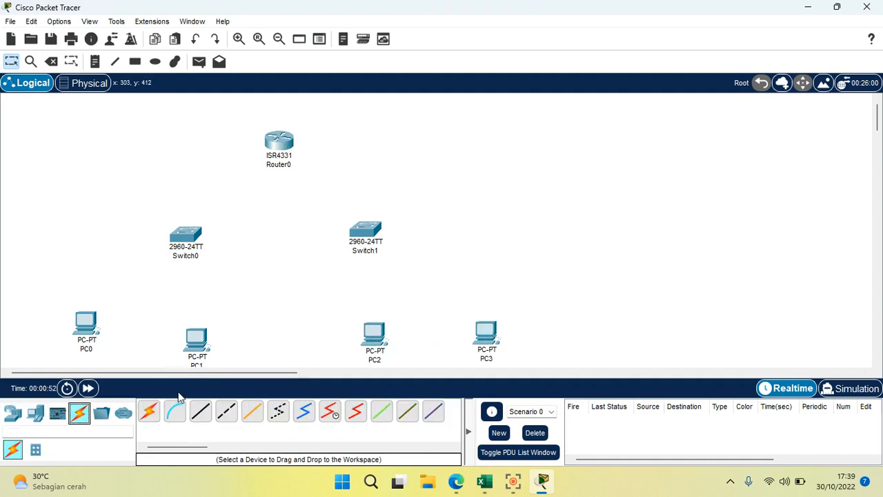
{"action": "left_click", "coordinate": [278, 142]}
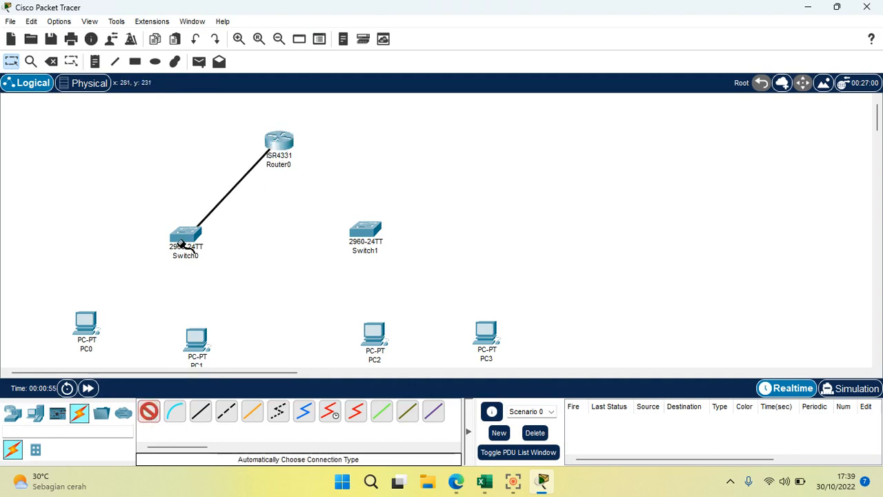
{"action": "left_click", "coordinate": [181, 242]}
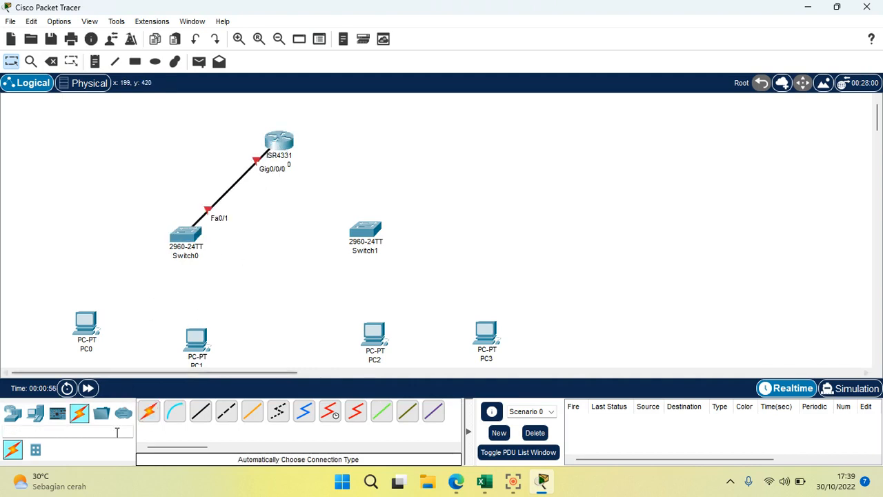
{"action": "left_click", "coordinate": [149, 413]}
{"action": "left_click", "coordinate": [183, 238]}
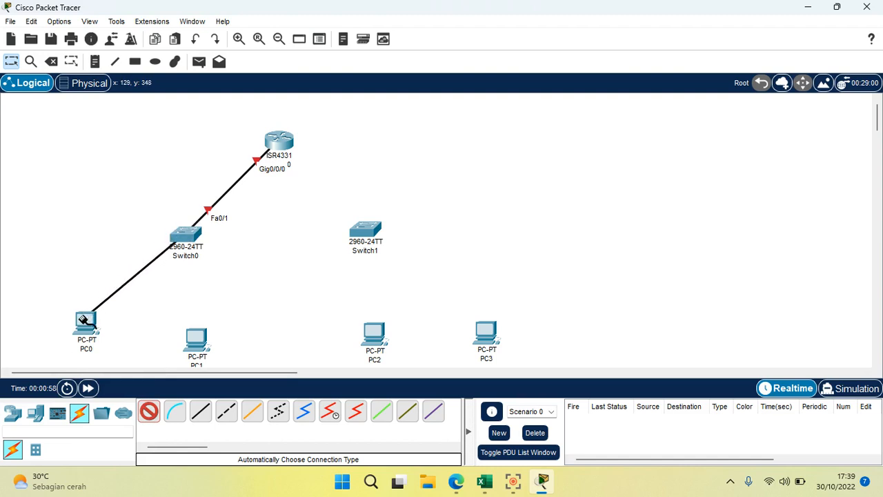
{"action": "left_click", "coordinate": [85, 319]}
{"action": "left_click", "coordinate": [149, 412]}
{"action": "left_click", "coordinate": [187, 238]}
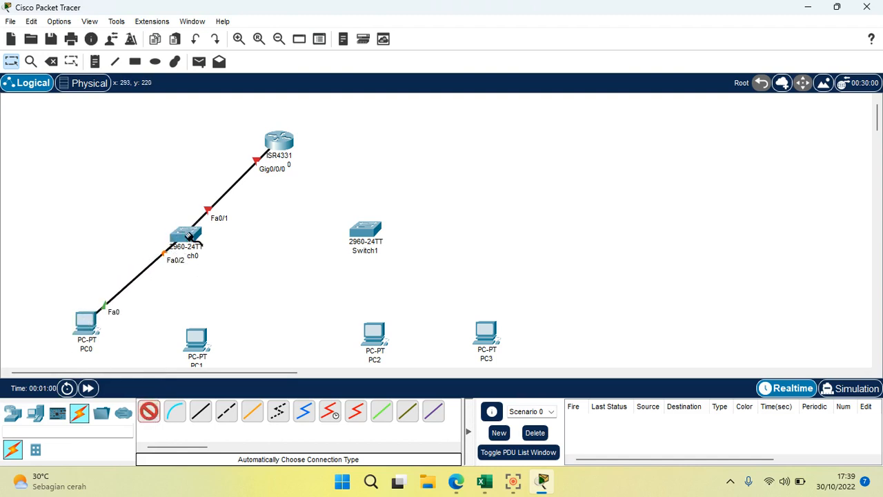
{"action": "left_click", "coordinate": [196, 336]}
Cable Router0 to Switch1, and Switch1 to PC2 and PC3, using the automatic connection type.
{"action": "left_click", "coordinate": [149, 412]}
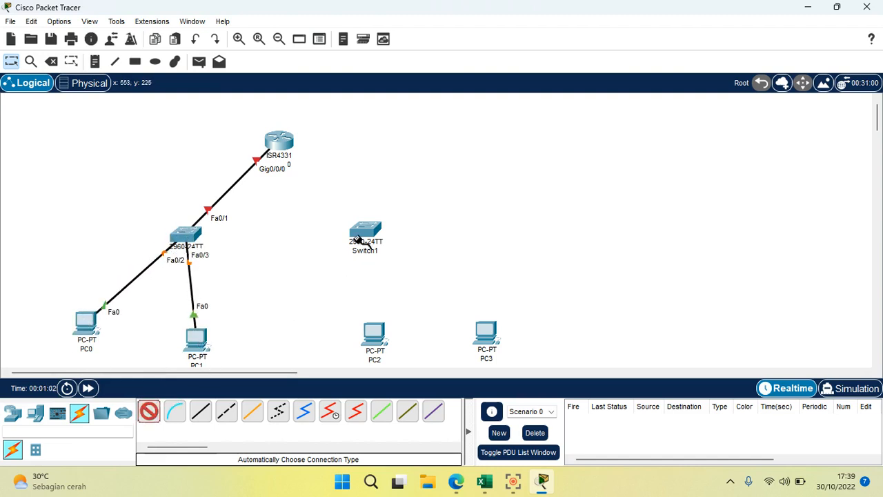
{"action": "left_click", "coordinate": [284, 146]}
{"action": "left_click", "coordinate": [364, 231]}
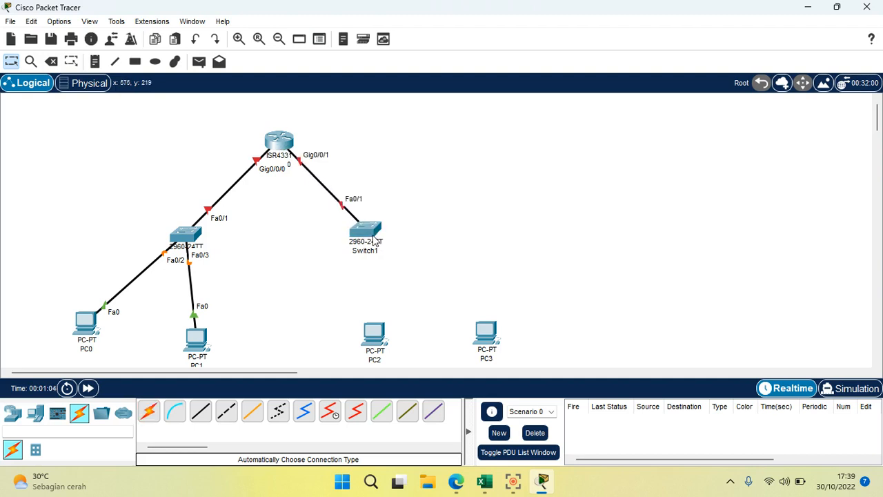
{"action": "left_click", "coordinate": [149, 412]}
{"action": "left_click", "coordinate": [376, 238]}
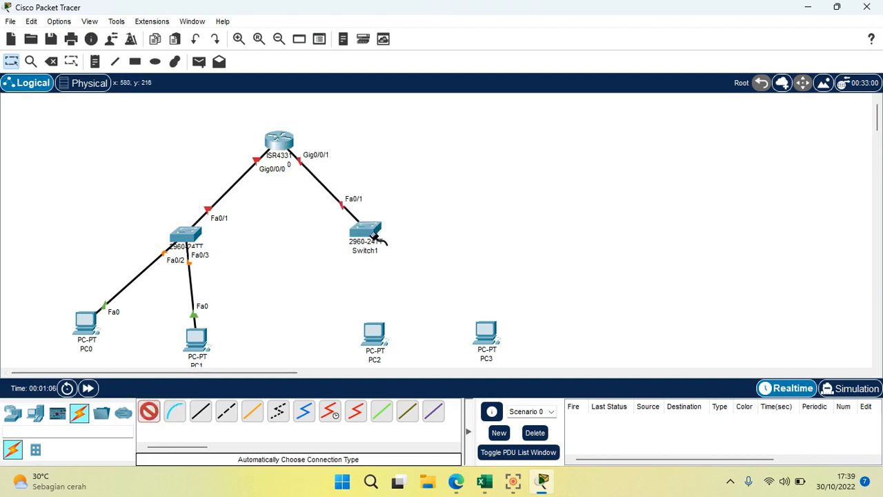
{"action": "left_click", "coordinate": [372, 329]}
{"action": "left_click", "coordinate": [149, 412]}
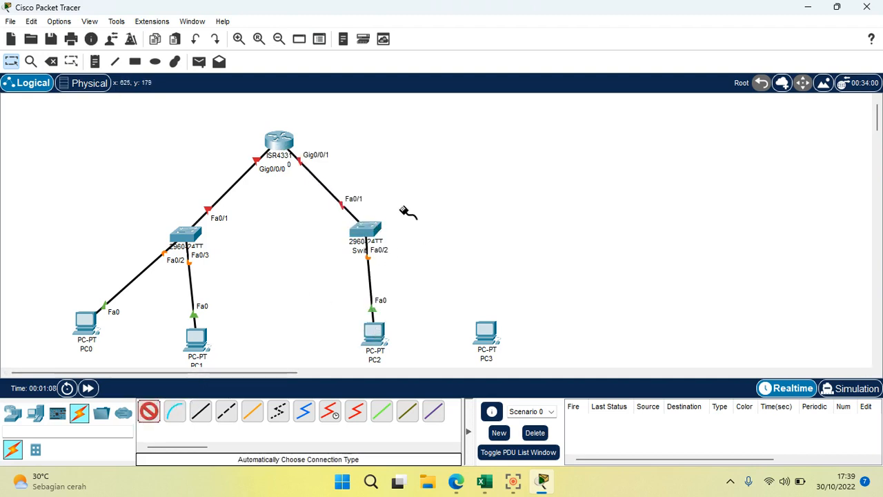
{"action": "left_click", "coordinate": [374, 234]}
{"action": "left_click", "coordinate": [486, 331]}
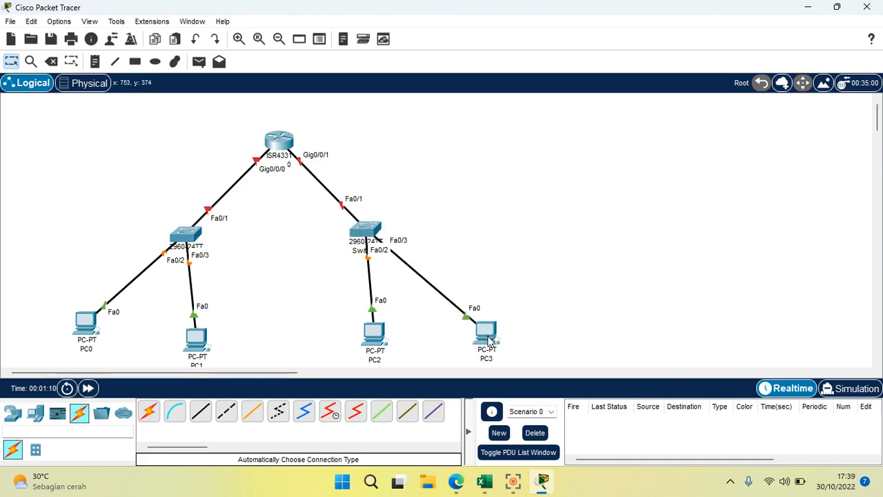
Move PC3, PC2 and PC1 up slightly so they line up roughly with PC0.
{"action": "left_click_drag", "start_coordinate": [490, 331], "coordinate": [490, 314]}
{"action": "left_click_drag", "start_coordinate": [372, 338], "coordinate": [372, 324]}
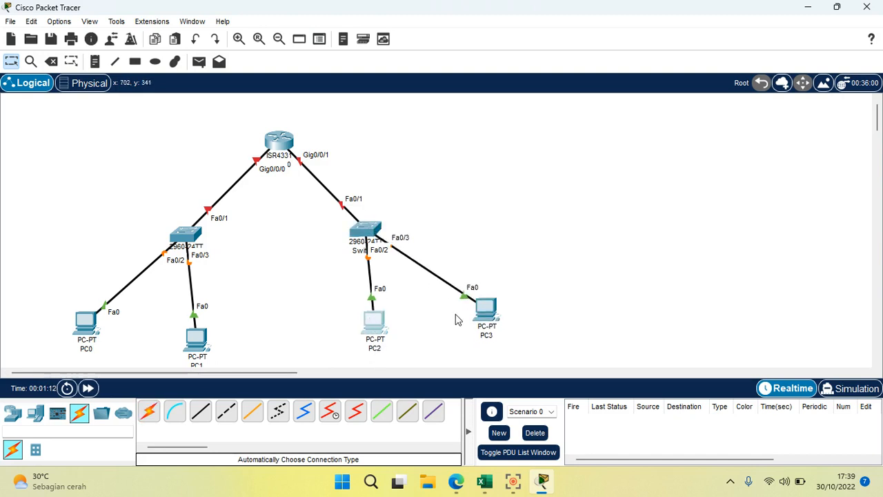
{"action": "left_click_drag", "start_coordinate": [209, 343], "coordinate": [210, 327]}
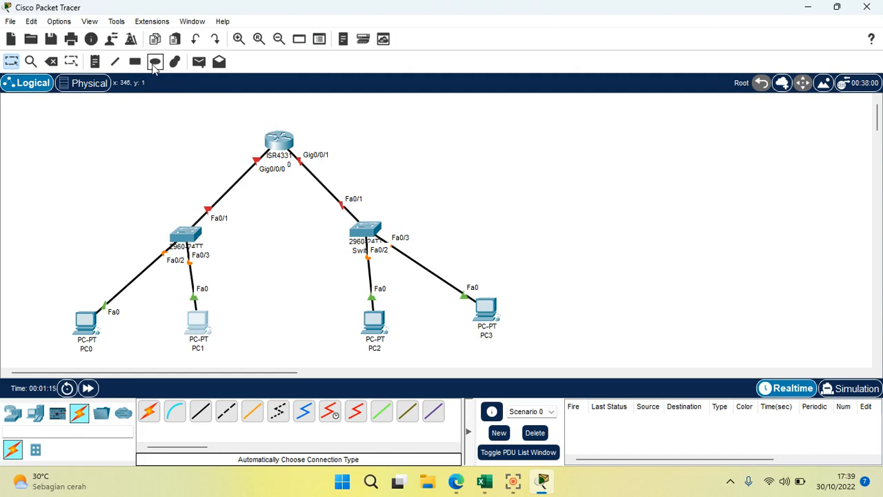
Draw a rectangle filled with yellow #ffff00 around Switch0, PC0 and PC1.
{"action": "left_click", "coordinate": [135, 62]}
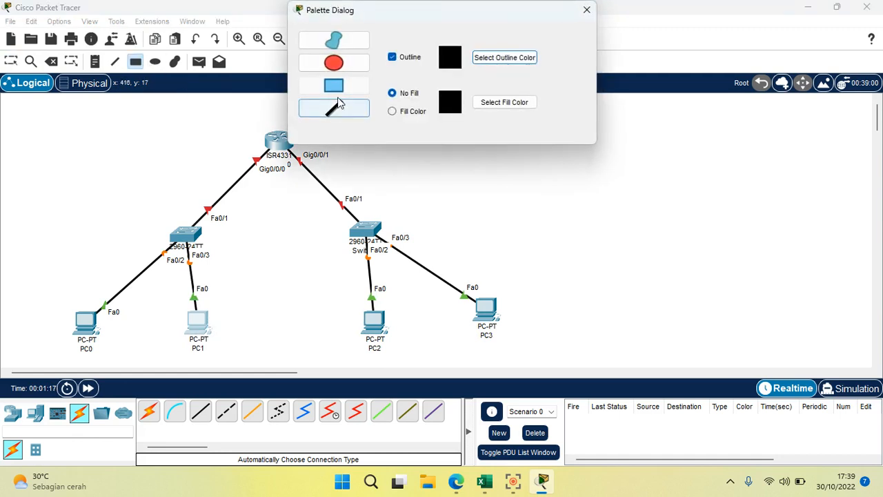
{"action": "left_click", "coordinate": [410, 112]}
{"action": "left_click", "coordinate": [506, 102]}
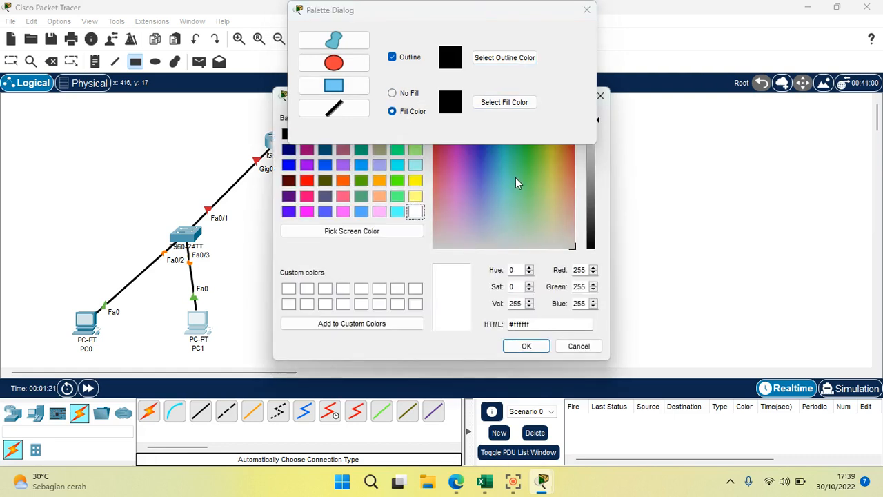
{"action": "left_click", "coordinate": [415, 181]}
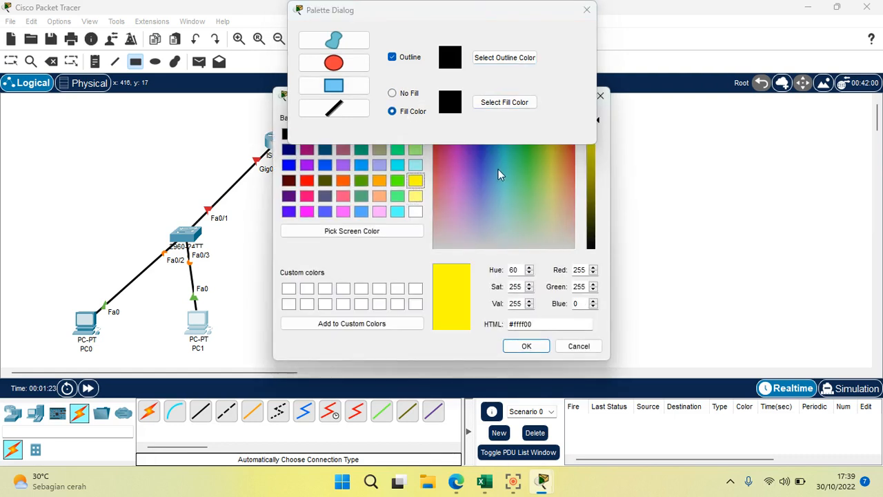
{"action": "left_click", "coordinate": [531, 354]}
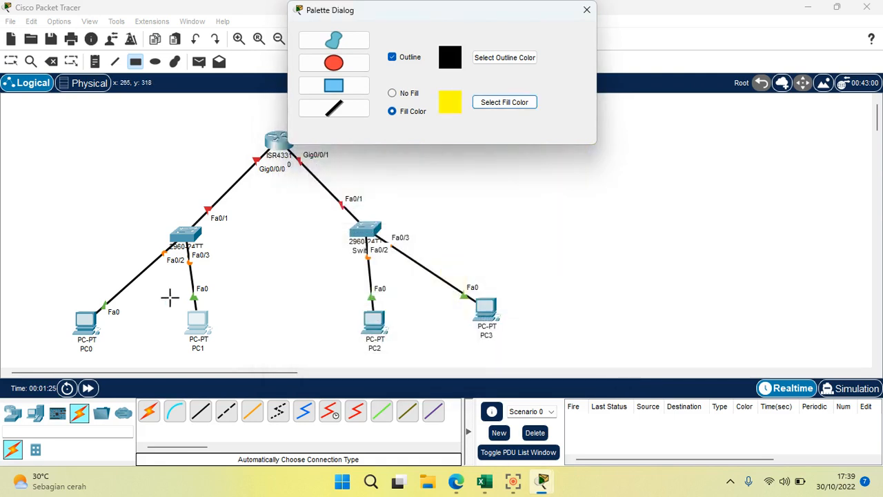
{"action": "mouse_move", "coordinate": [26, 194]}
{"action": "left_mouse_down"}
{"action": "mouse_move", "coordinate": [60, 203]}
{"action": "mouse_move", "coordinate": [262, 347]}
{"action": "mouse_move", "coordinate": [263, 364]}
{"action": "left_mouse_up"}
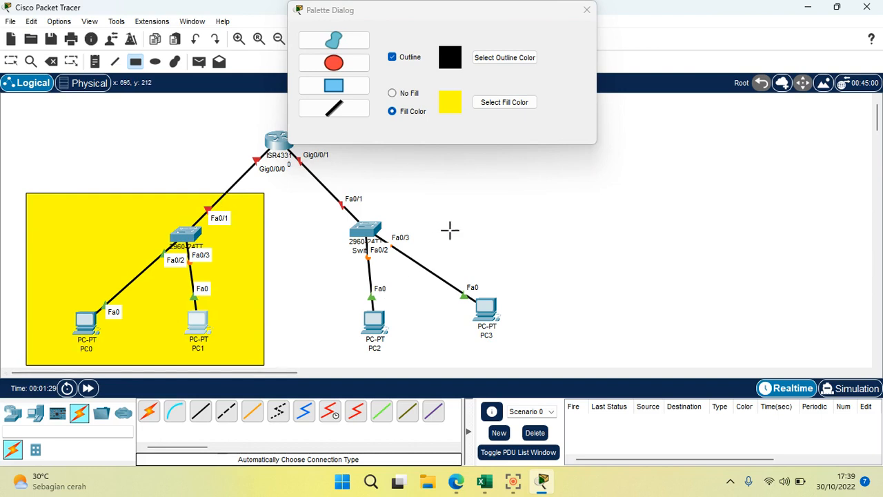
Draw a rectangle filled with green #5dff40 around Switch1, PC2 and PC3, and leave the drawing tool.
{"action": "left_click", "coordinate": [504, 103]}
{"action": "left_click", "coordinate": [531, 155]}
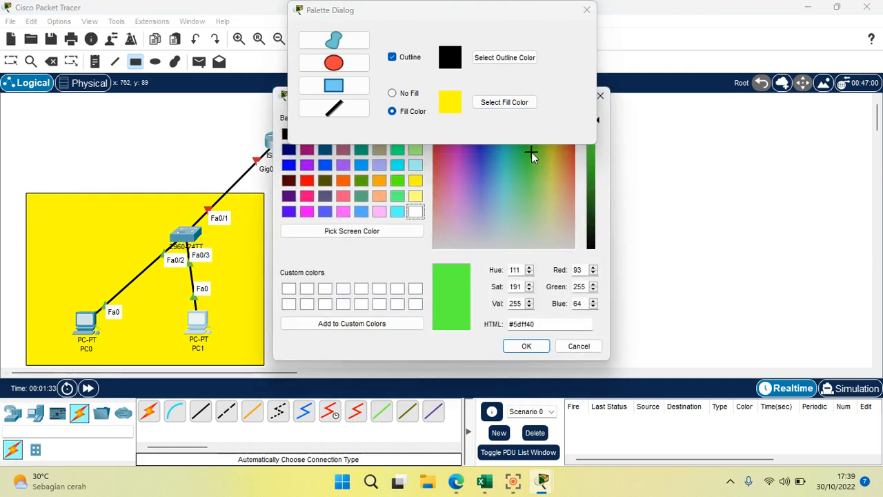
{"action": "left_click", "coordinate": [525, 345]}
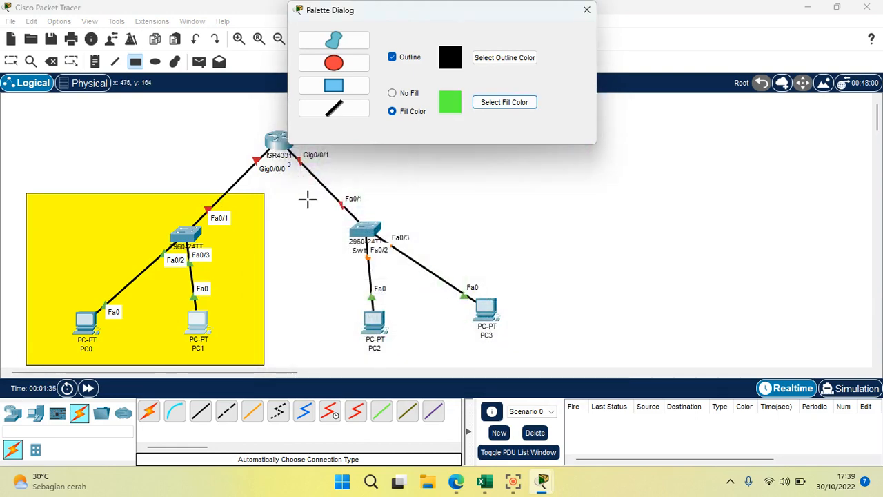
{"action": "left_click_drag", "start_coordinate": [292, 196], "coordinate": [553, 361]}
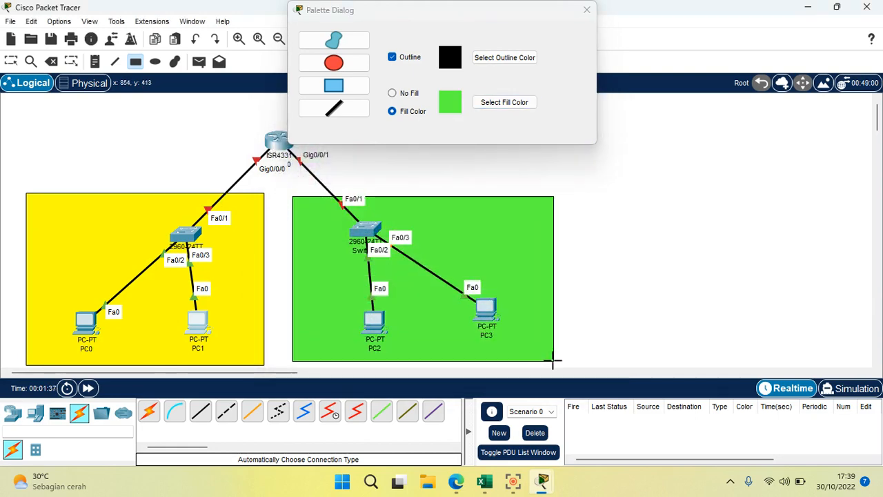
{"action": "left_click", "coordinate": [587, 10]}
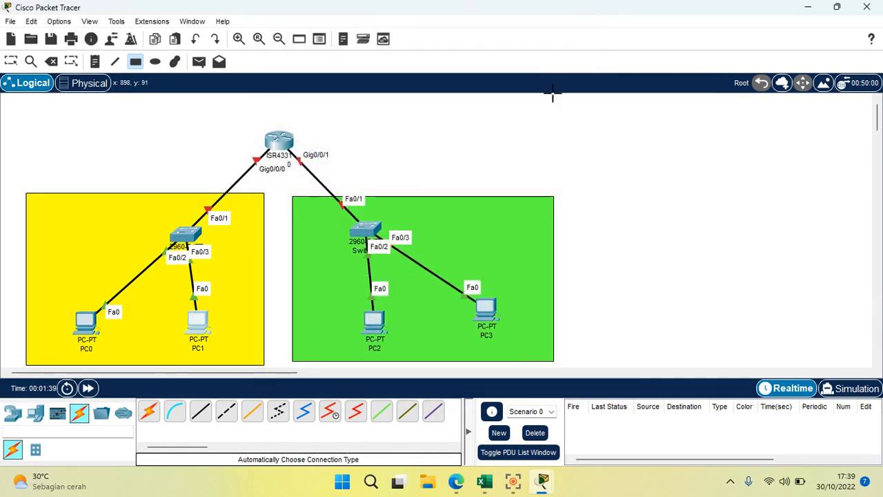
{"action": "key", "text": "Escape"}
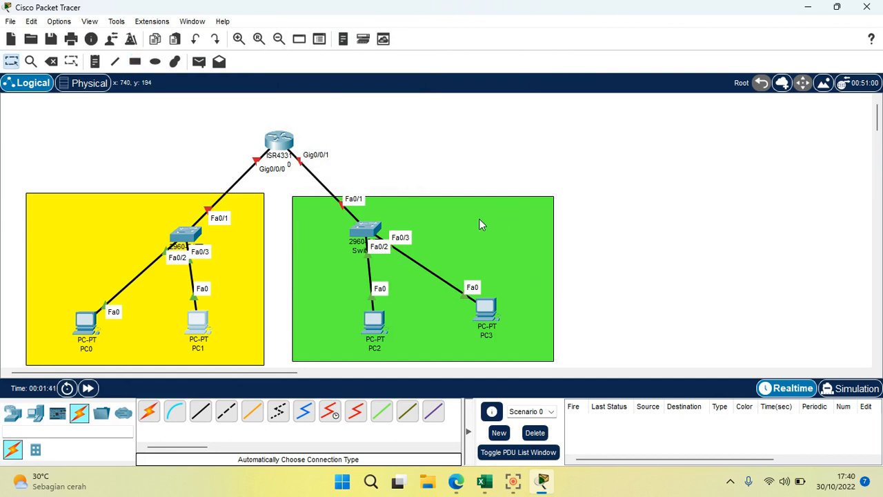
Label the green rectangle DIVISI B and move the label into the empty area above PC3, near the rectangle's upper edge.
{"action": "left_click", "coordinate": [481, 225]}
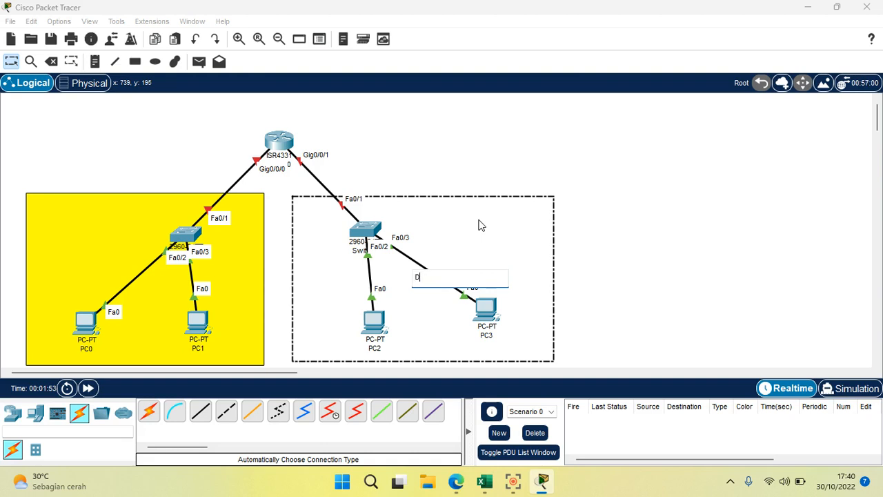
{"action": "type", "text": "DIVISI B"}
{"action": "left_click", "coordinate": [534, 221]}
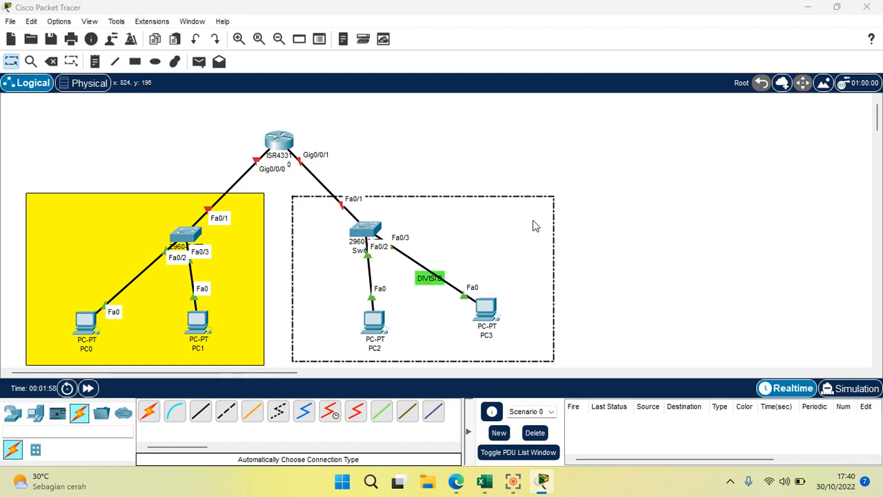
{"action": "left_click", "coordinate": [614, 252]}
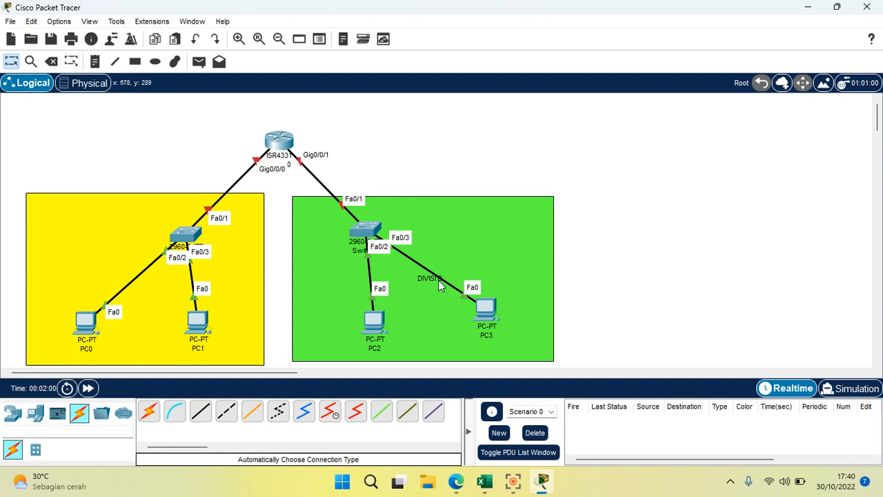
{"action": "left_click_drag", "start_coordinate": [428, 281], "coordinate": [474, 226]}
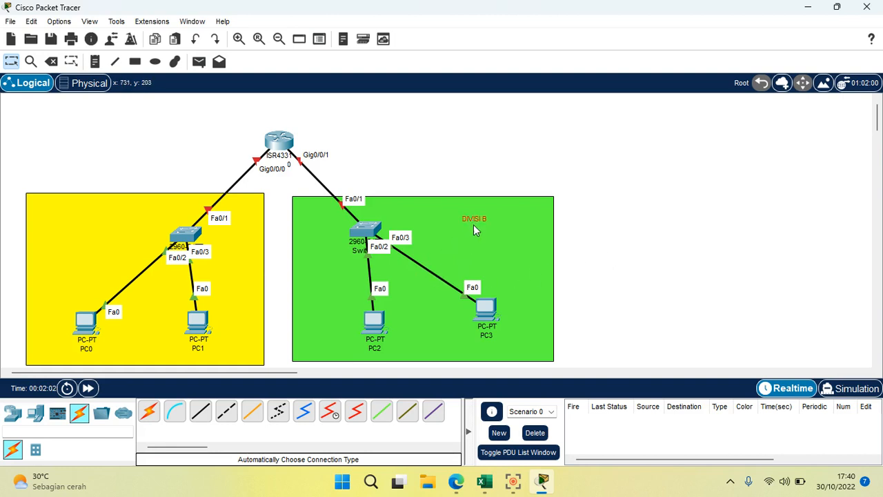
{"action": "left_click", "coordinate": [474, 225]}
Label the yellow rectangle DIVISI A.
{"action": "left_click", "coordinate": [43, 210]}
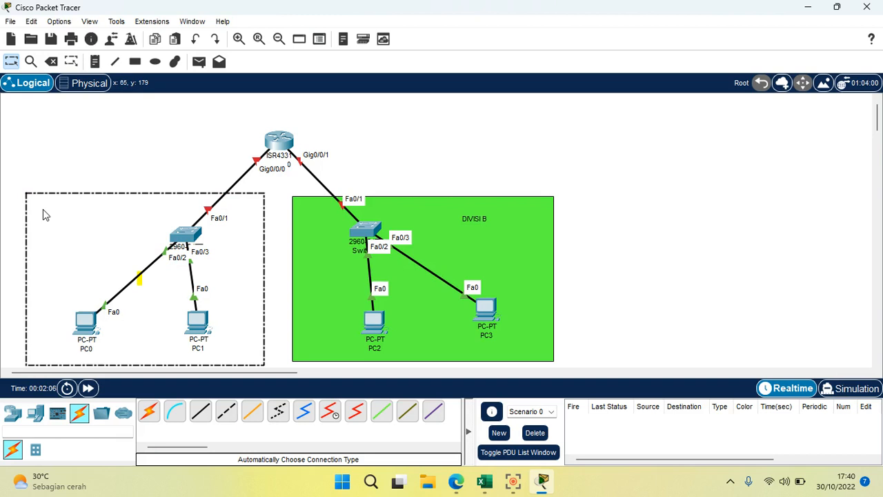
{"action": "key", "text": "shift+i"}
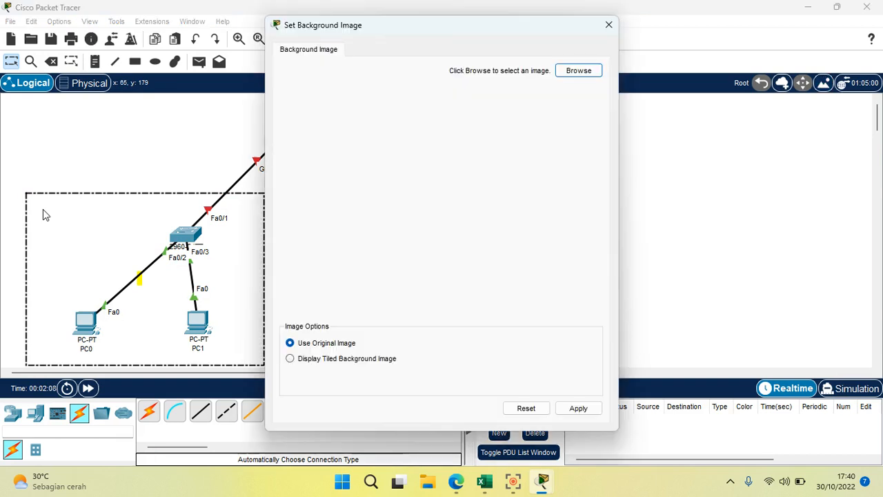
{"action": "left_click", "coordinate": [608, 25]}
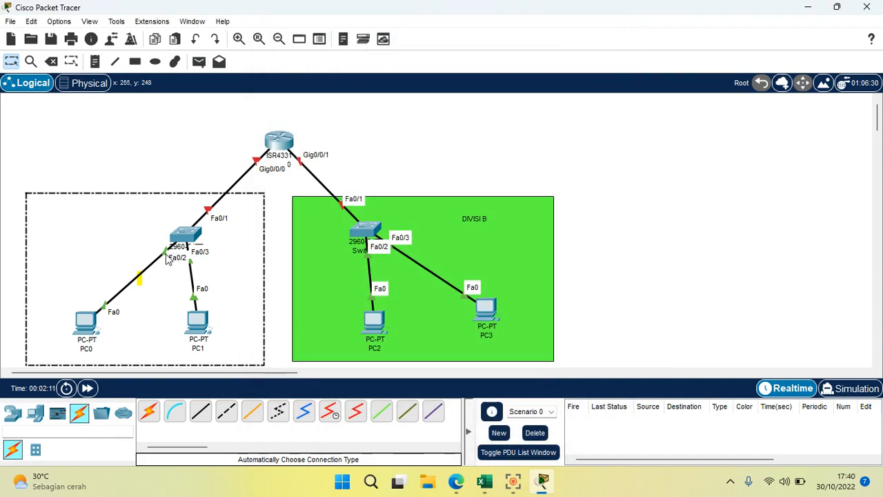
{"action": "left_click", "coordinate": [139, 285]}
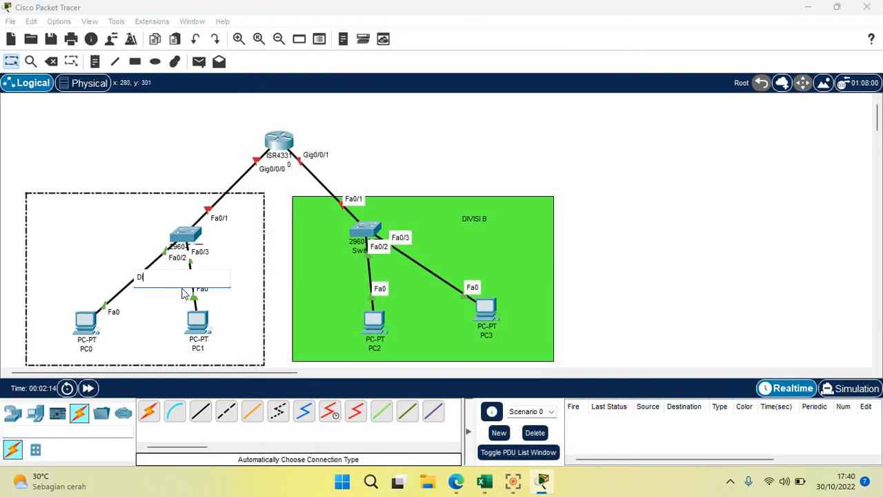
{"action": "type", "text": "DIVISI A"}
{"action": "left_click", "coordinate": [249, 256]}
{"action": "left_click", "coordinate": [101, 161]}
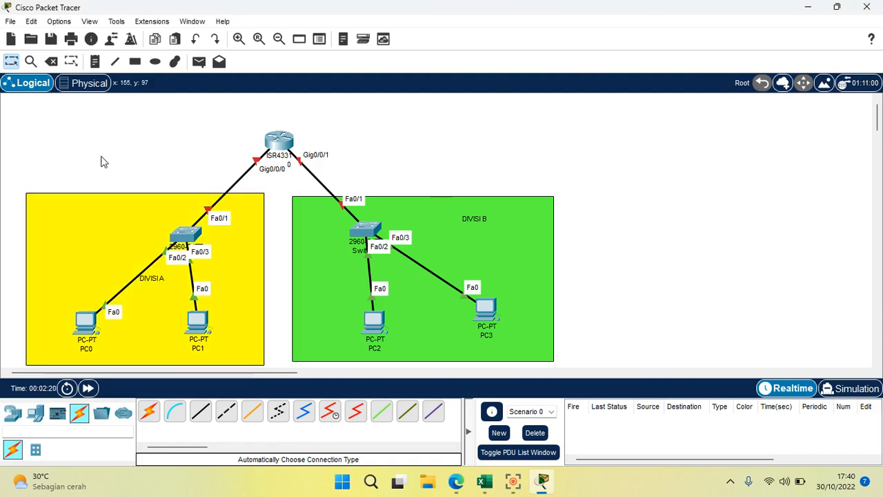
Move the DIVISI A label to the empty area near the yellow rectangle's upper-left corner and shift Router0 slightly upward.
{"action": "left_click_drag", "start_coordinate": [153, 283], "coordinate": [67, 211]}
{"action": "left_click_drag", "start_coordinate": [275, 148], "coordinate": [272, 134]}
{"action": "mouse_move", "coordinate": [266, 135]}
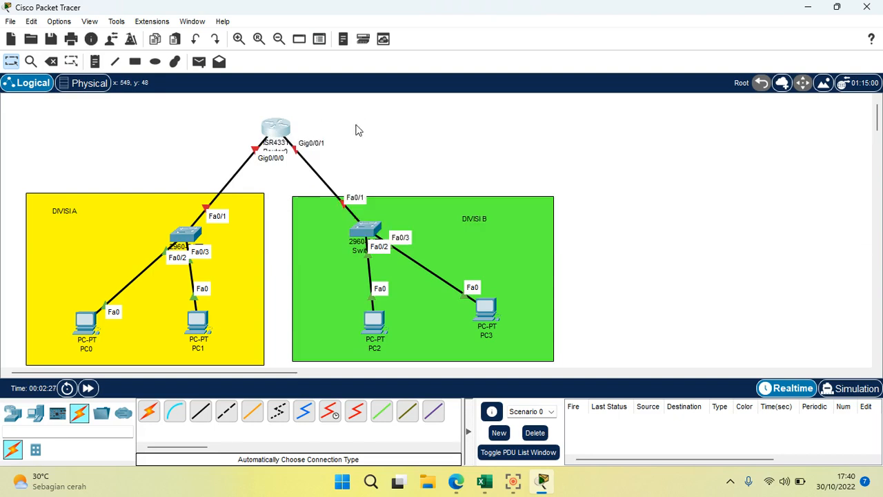
Switch to the Excel workbook, highlight subnet A's addresses in B17:B20 for reference, and return to Packet Tracer.
{"action": "left_click", "coordinate": [485, 481]}
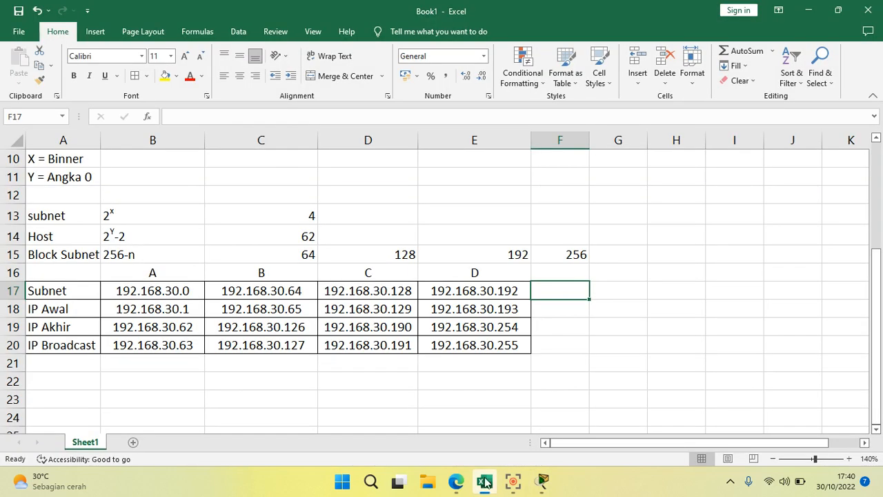
{"action": "left_click_drag", "start_coordinate": [185, 290], "coordinate": [188, 343]}
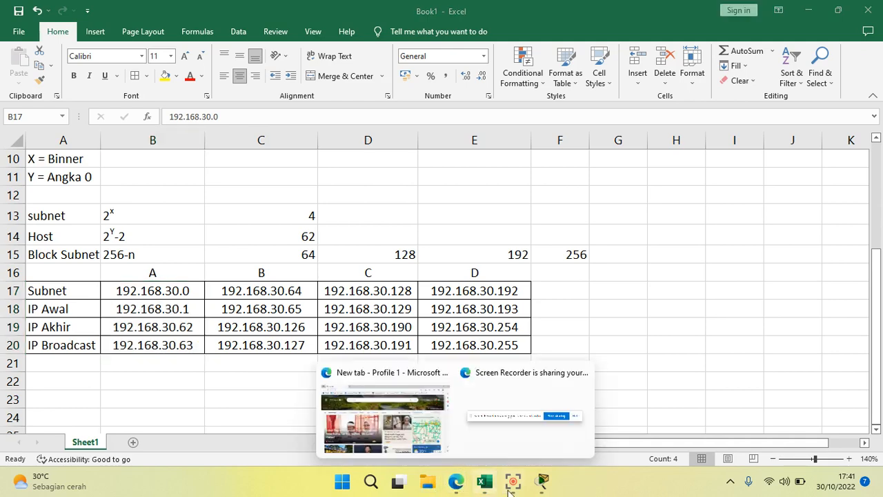
{"action": "left_click", "coordinate": [555, 488]}
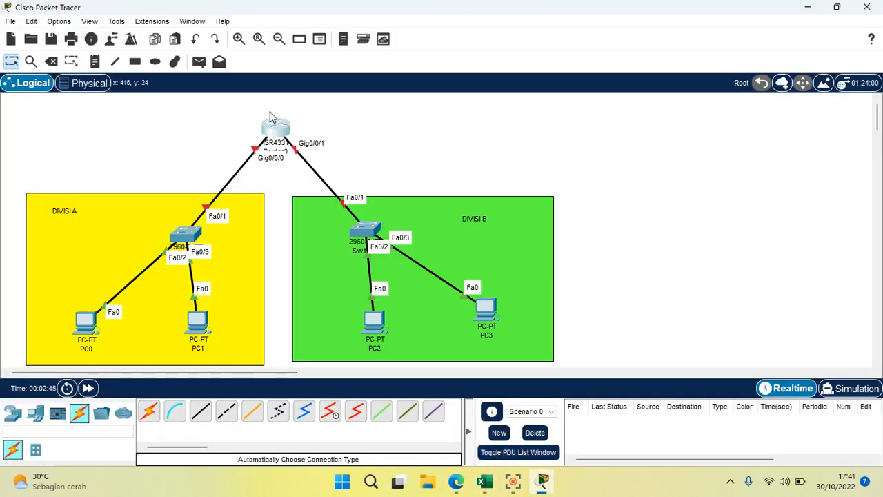
Configure Router0's GigabitEthernet0/0/0 with IPv4 address 192.168.30.1 and subnet mask 255.255.255.192, and turn the port on.
{"action": "left_click", "coordinate": [275, 135]}
{"action": "left_click_drag", "start_coordinate": [378, 16], "coordinate": [659, 41]}
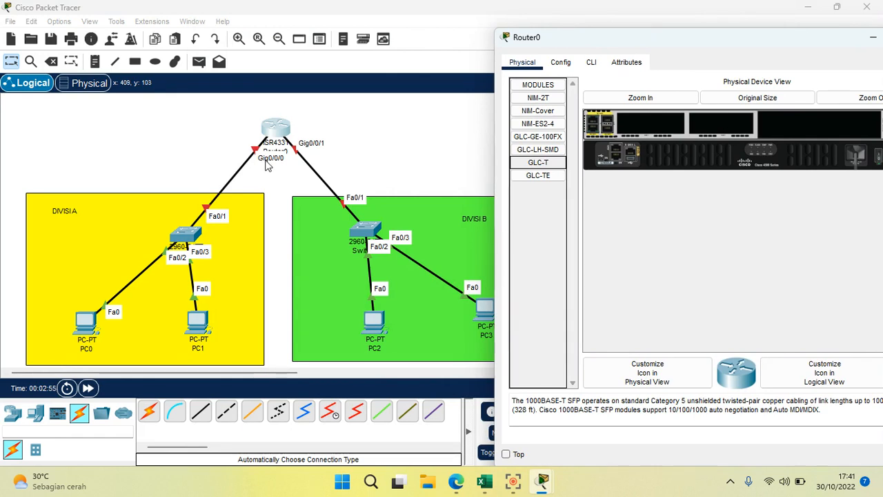
{"action": "left_click", "coordinate": [567, 64]}
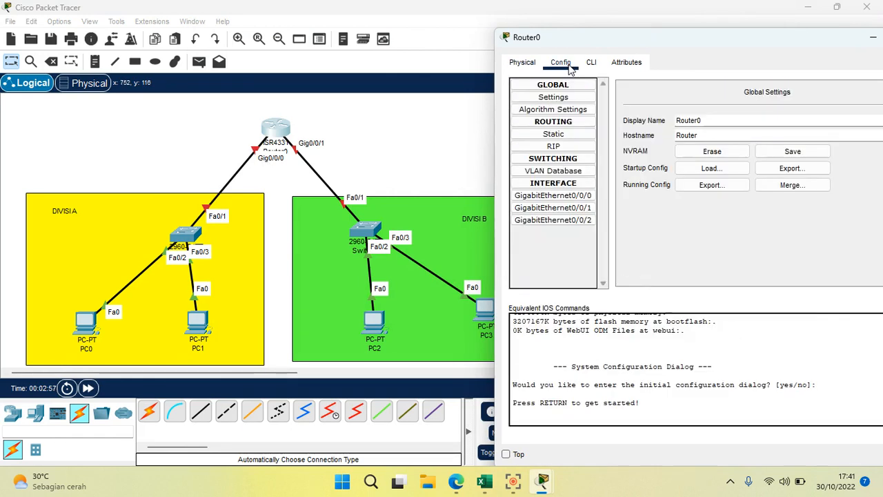
{"action": "left_click", "coordinate": [576, 197]}
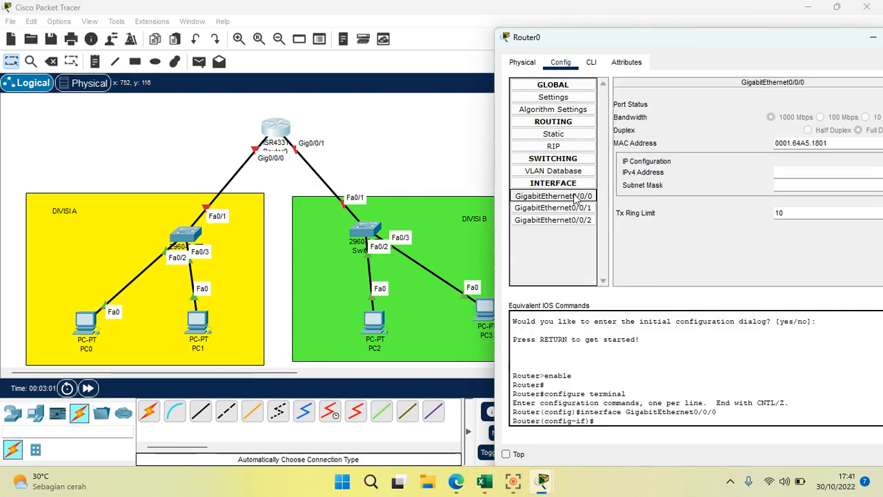
{"action": "left_click_drag", "start_coordinate": [691, 39], "coordinate": [577, 37]}
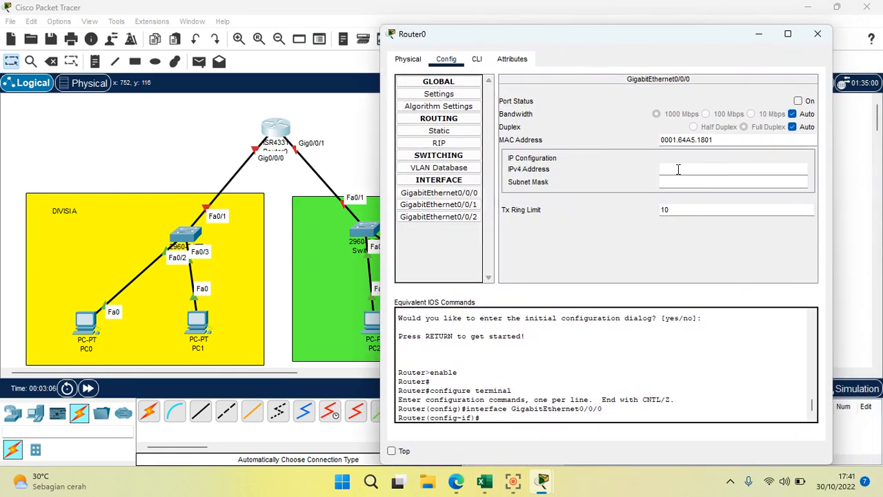
{"action": "left_click", "coordinate": [678, 169]}
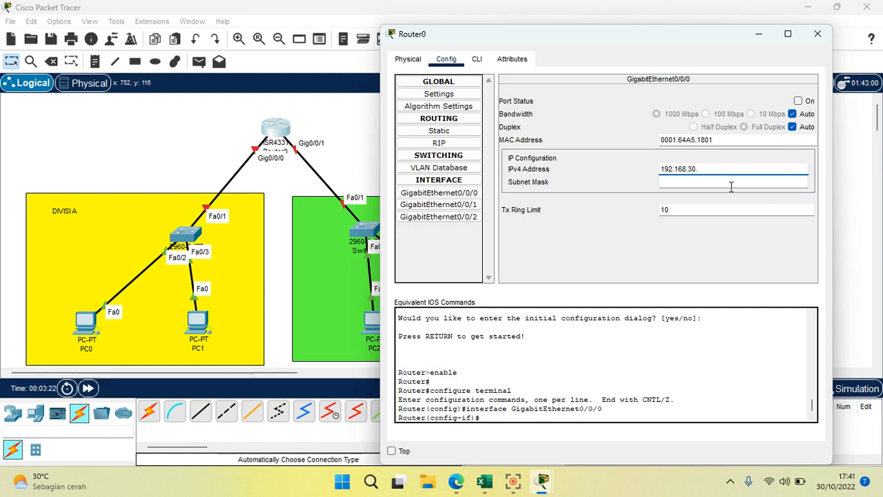
{"action": "key", "text": "Tab"}
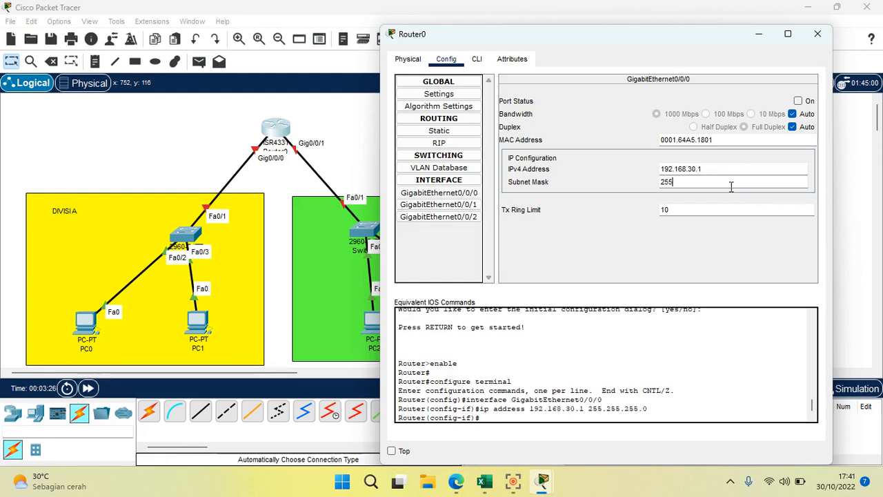
{"action": "type", "text": ".255.255.192"}
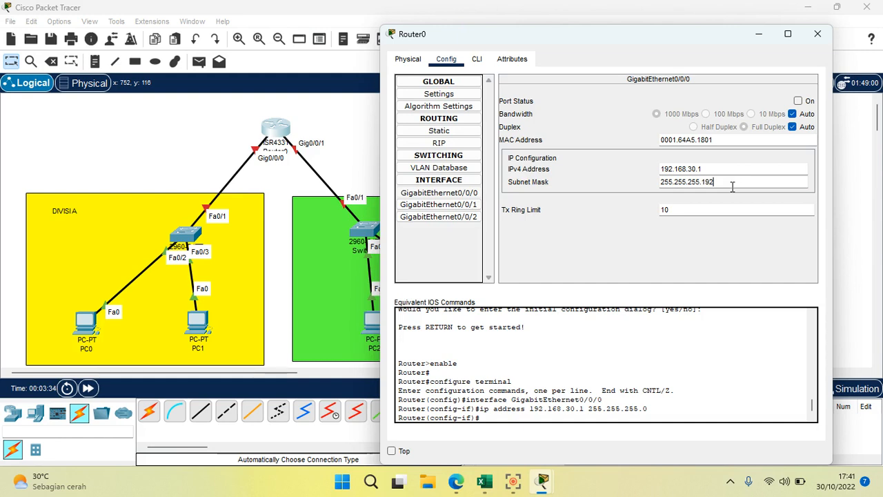
{"action": "left_click", "coordinate": [798, 100]}
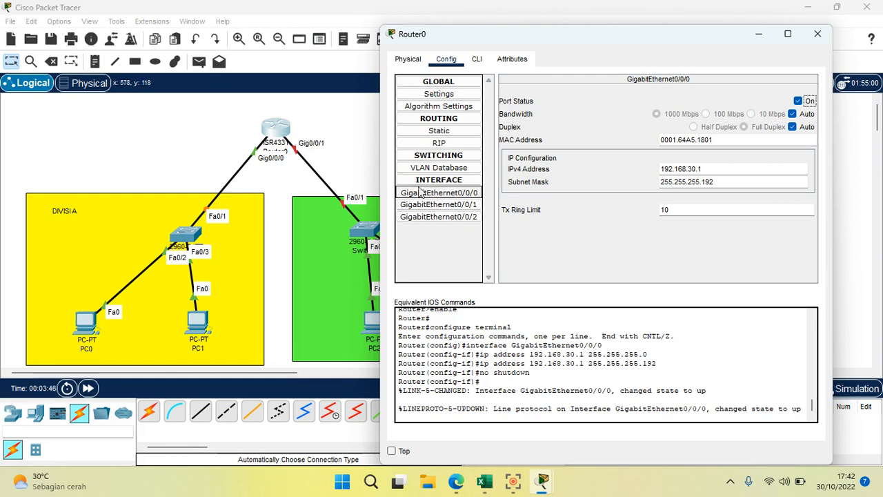
Open Router0's GigabitEthernet0/0/1 settings and look up subnet B's IP Awal in the Excel table.
{"action": "left_click", "coordinate": [440, 205]}
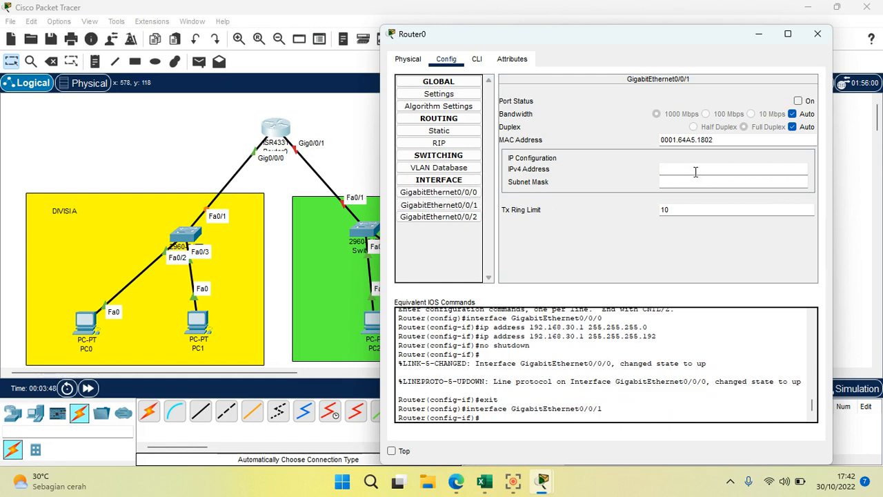
{"action": "left_click", "coordinate": [484, 481]}
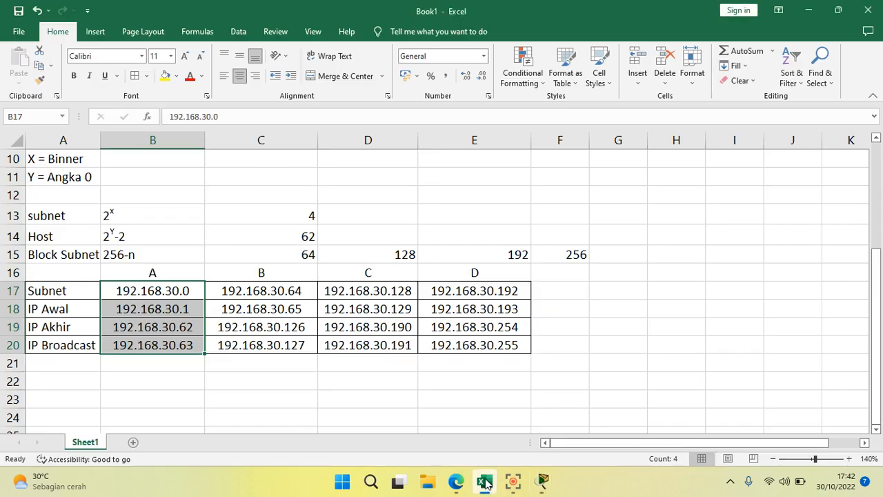
{"action": "left_click", "coordinate": [298, 312]}
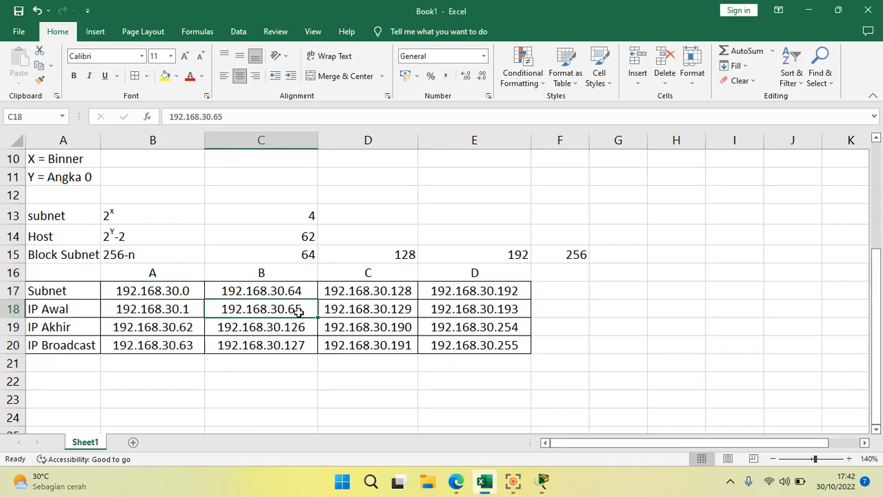
{"action": "left_click", "coordinate": [283, 274]}
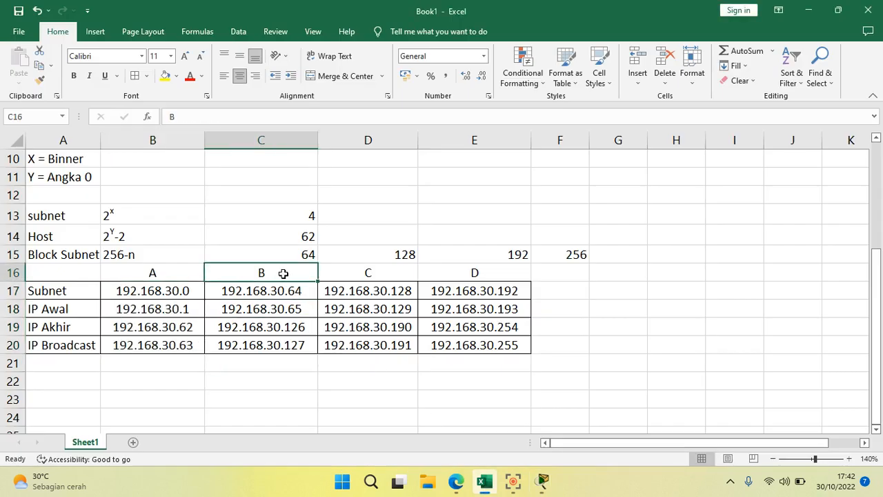
{"action": "left_click", "coordinate": [289, 312]}
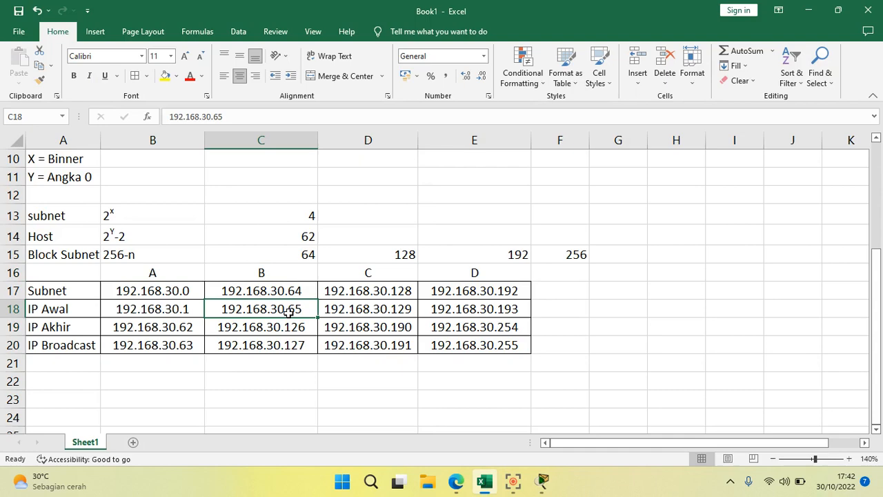
Return to Router0's window, give GigabitEthernet0/0/1 address 192.168.30.65 with mask 255.255.255.192, turn the port on, and close the window.
{"action": "left_click", "coordinate": [541, 481]}
{"action": "left_click", "coordinate": [589, 407]}
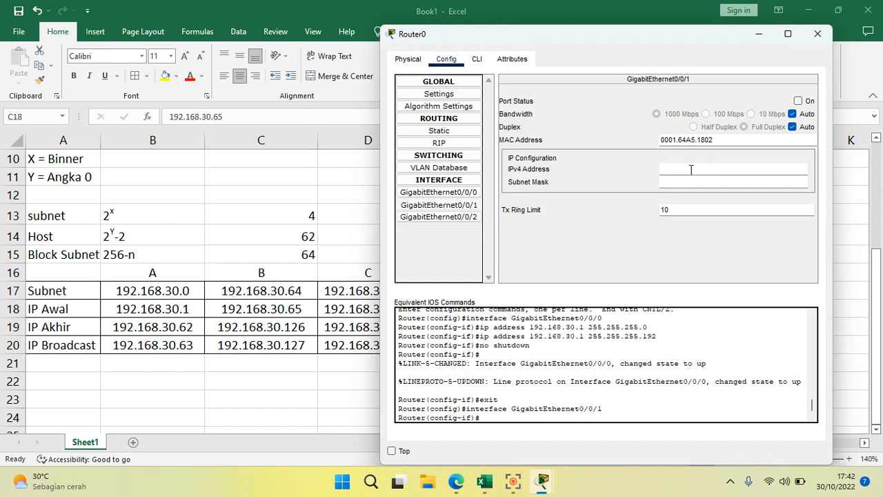
{"action": "type", "text": "192.168.30.65"}
{"action": "key", "text": "Tab"}
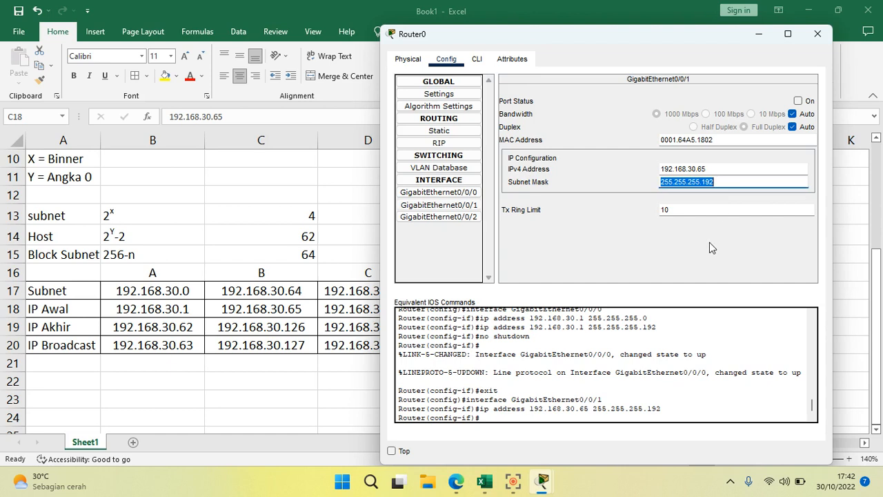
{"action": "key", "text": "Return"}
{"action": "left_click", "coordinate": [797, 101]}
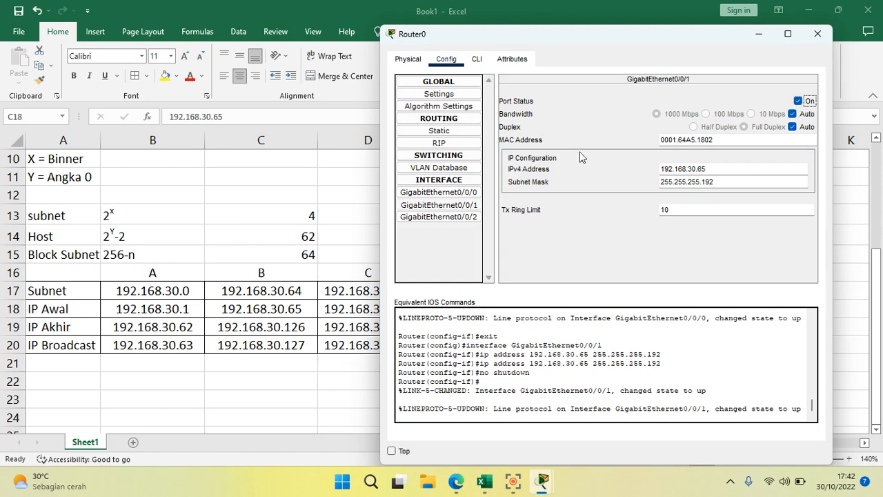
{"action": "left_click", "coordinate": [817, 34]}
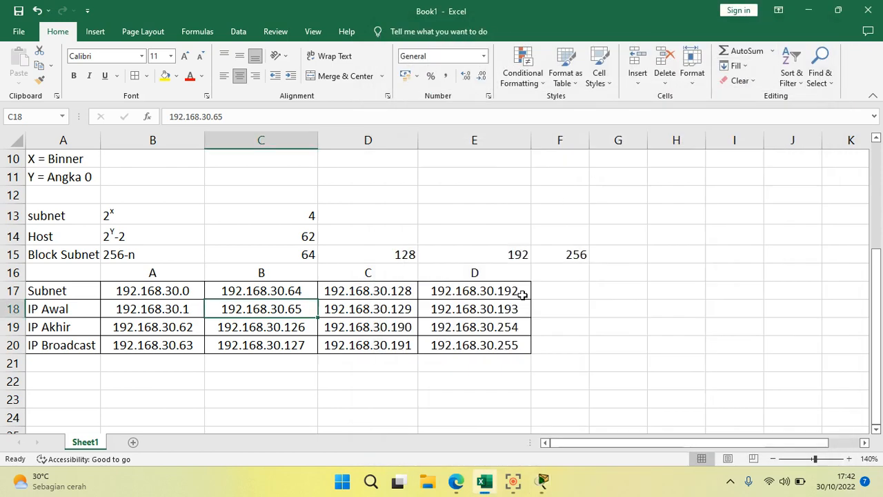
Switch to the Packet Tracer workspace and open PC0's configuration settings, moving its window clear of the DIVISI A area.
{"action": "left_click", "coordinate": [542, 482]}
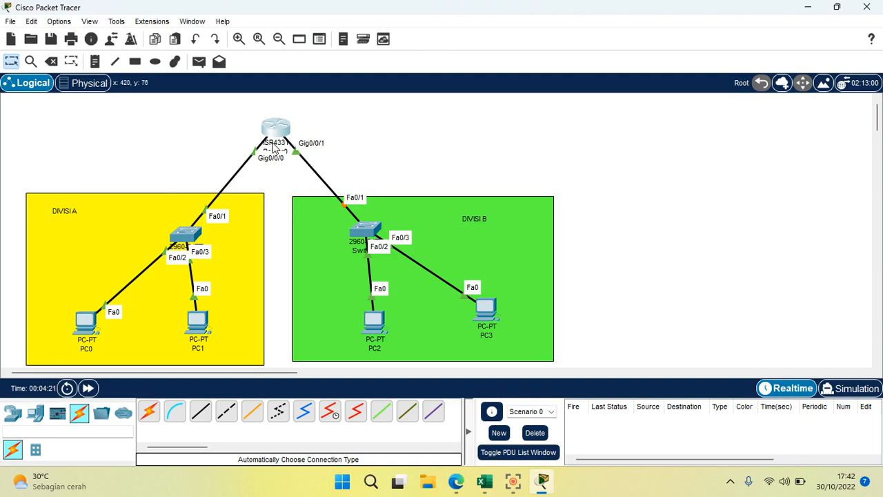
{"action": "left_click", "coordinate": [86, 327]}
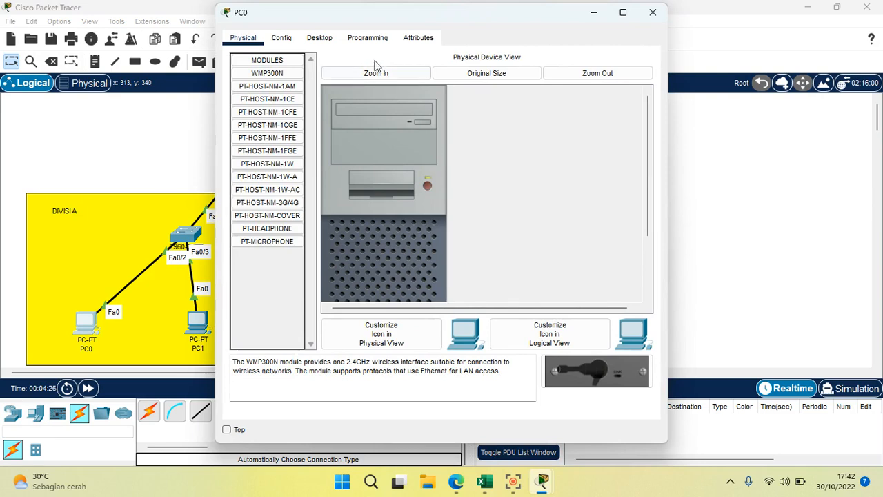
{"action": "left_click", "coordinate": [288, 45]}
{"action": "left_click_drag", "start_coordinate": [353, 15], "coordinate": [433, 12]}
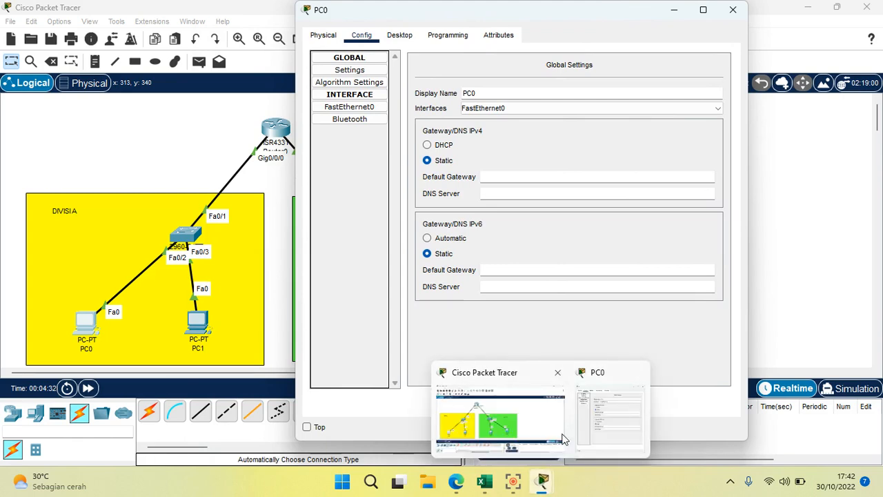
Look up subnet A's IP Akhir in cell B19 of the Excel table and return to PC0's window.
{"action": "left_click", "coordinate": [486, 489]}
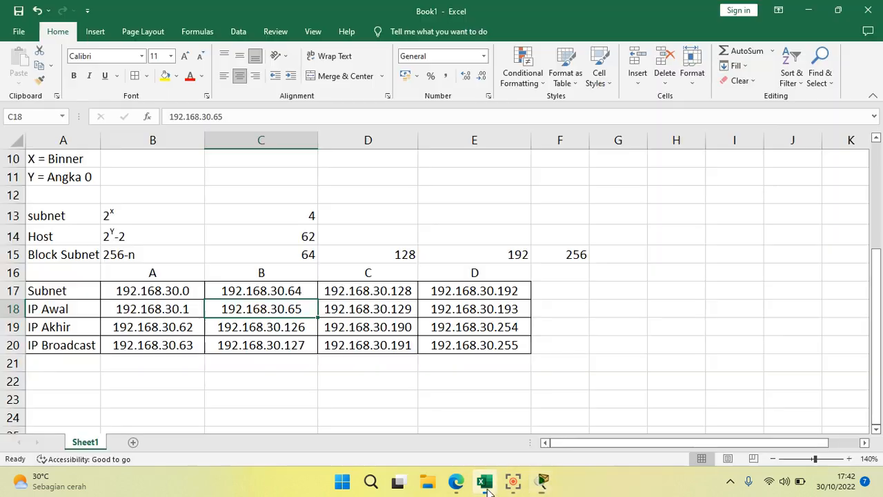
{"action": "left_click", "coordinate": [164, 327]}
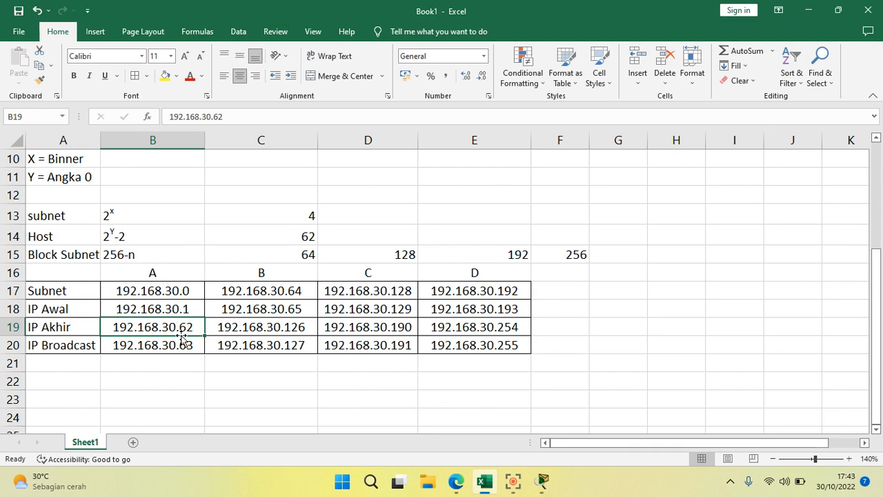
{"action": "left_click", "coordinate": [552, 484]}
{"action": "left_click", "coordinate": [597, 434]}
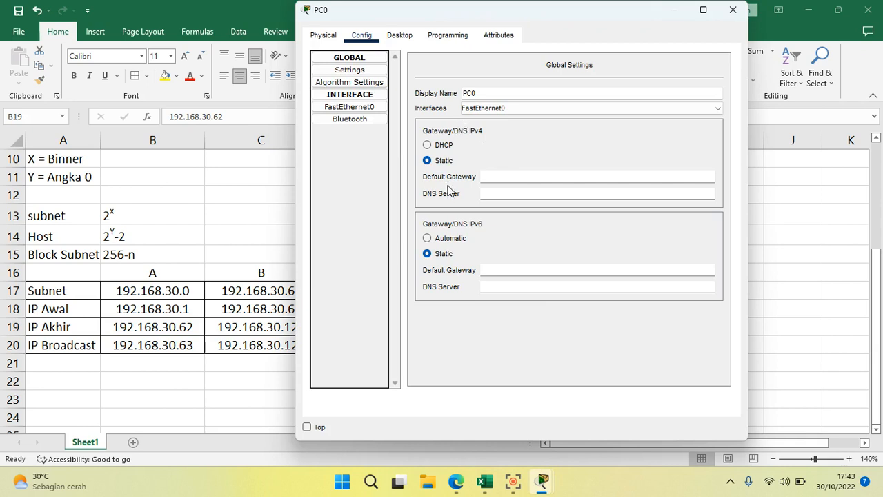
Set PC0's FastEthernet0 IPv4 address to 192.168.30.62 and its subnet mask to 255.255.255.192.
{"action": "left_click", "coordinate": [500, 176]}
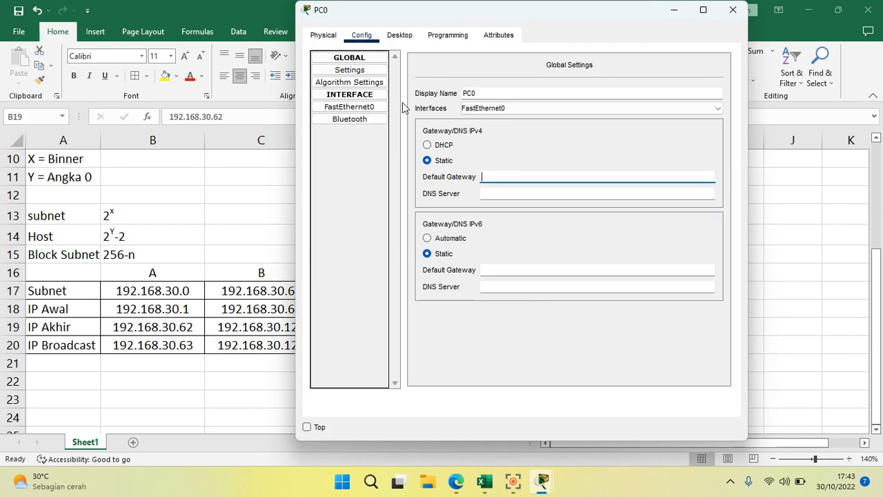
{"action": "left_click", "coordinate": [349, 107]}
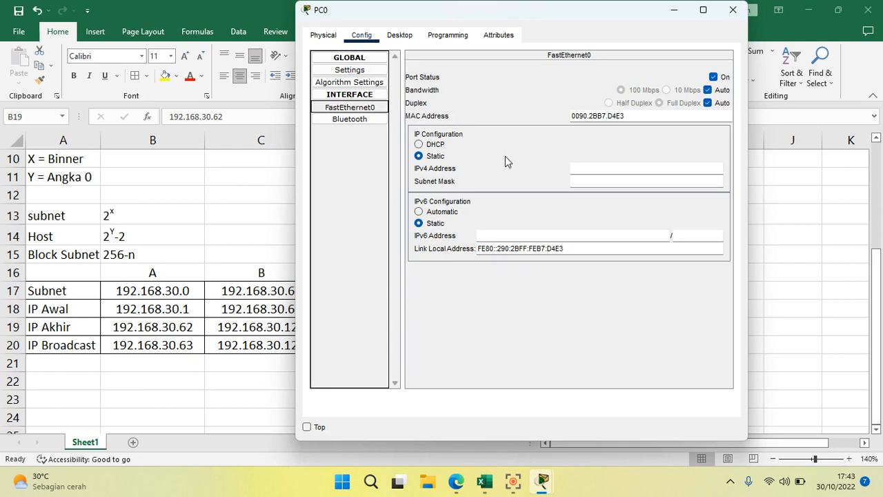
{"action": "left_click", "coordinate": [610, 167]}
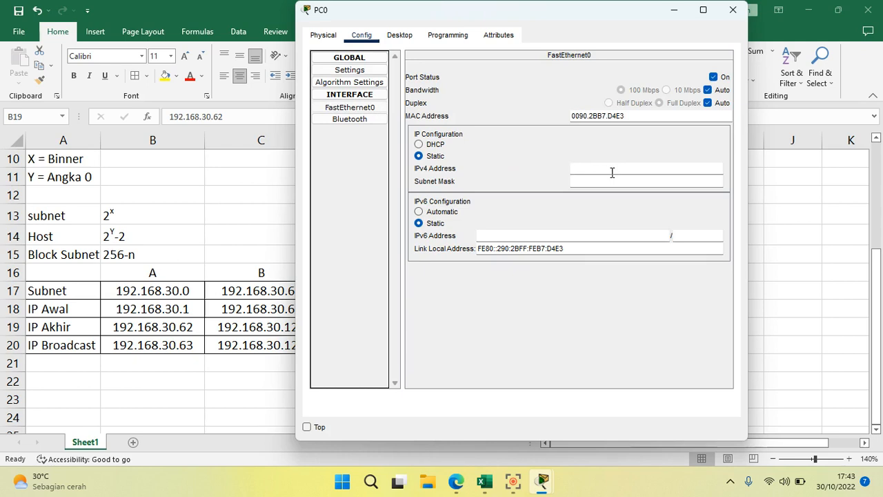
{"action": "type", "text": "192.168.30.62"}
{"action": "key", "text": "Tab"}
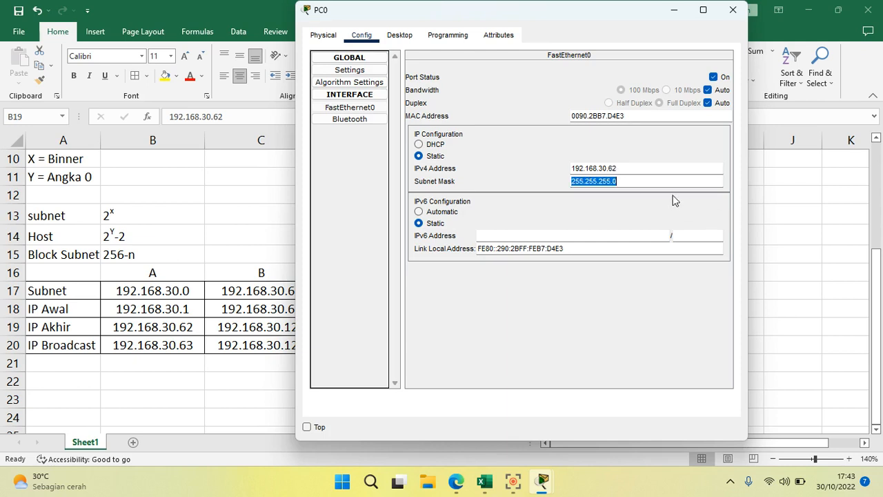
{"action": "left_click", "coordinate": [649, 183]}
{"action": "type", "text": "1"}
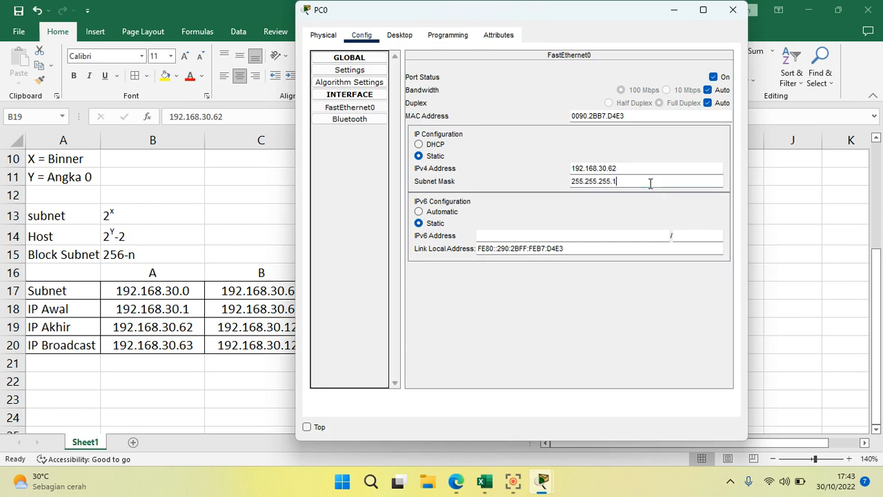
{"action": "type", "text": "92"}
{"action": "left_click", "coordinate": [541, 483]}
{"action": "left_click", "coordinate": [669, 307]}
{"action": "left_click", "coordinate": [714, 77]}
Set PC0's default gateway to 192.168.30.1 in its desktop IP Configuration and close that configuration.
{"action": "left_click", "coordinate": [398, 35]}
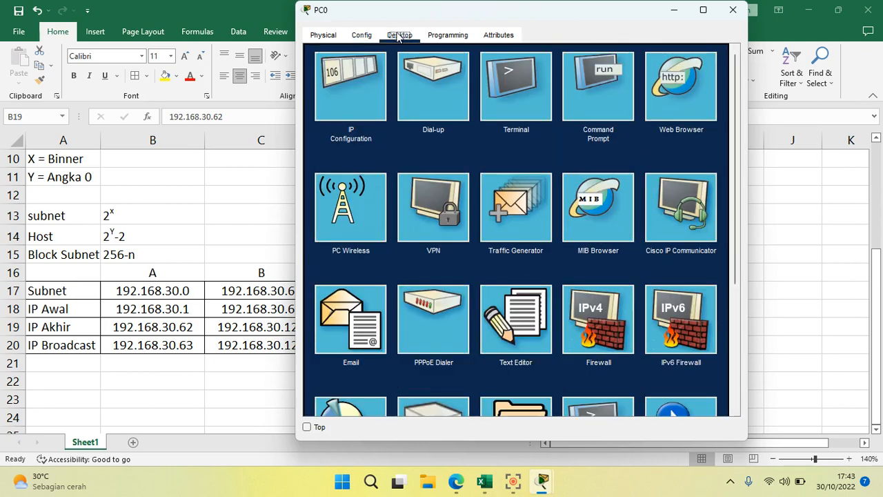
{"action": "left_click", "coordinate": [363, 102]}
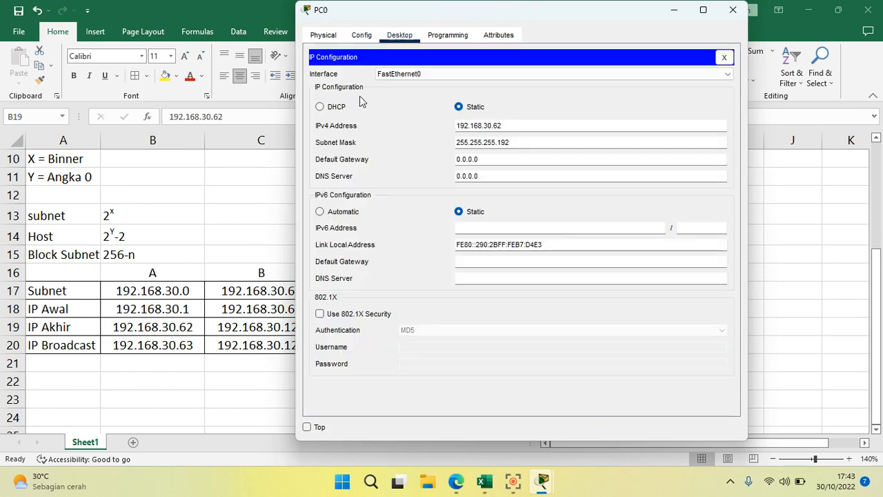
{"action": "left_click", "coordinate": [503, 163]}
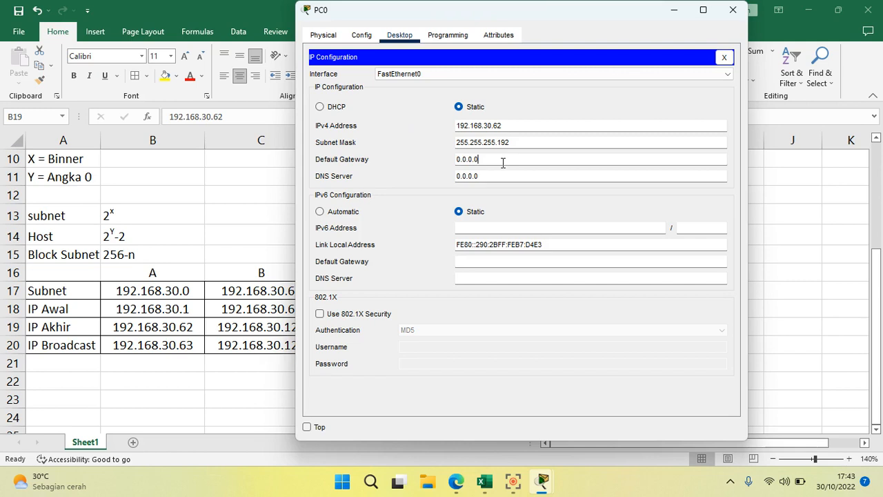
{"action": "left_click_drag", "start_coordinate": [502, 163], "coordinate": [441, 162]}
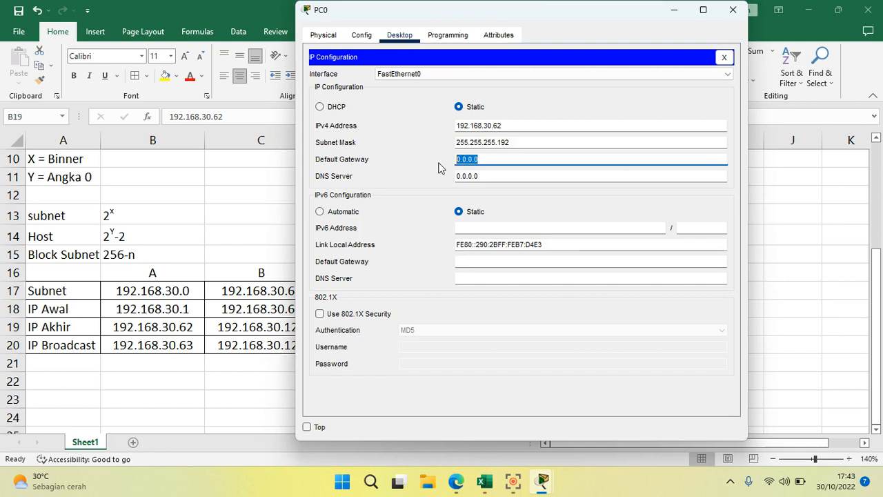
{"action": "type", "text": "1"}
{"action": "key", "text": "BackSpace"}
{"action": "key", "text": "BackSpace"}
{"action": "type", "text": "192.168"}
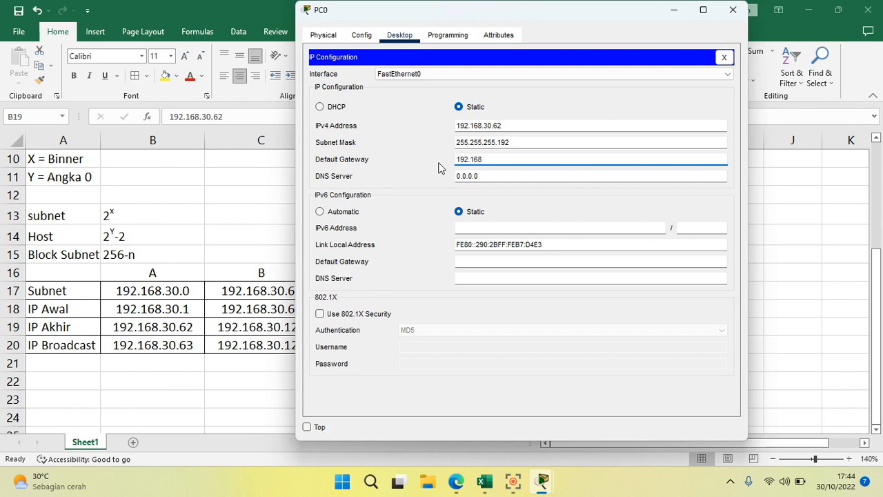
{"action": "type", "text": ".30.1"}
{"action": "left_click", "coordinate": [629, 95]}
{"action": "left_click", "coordinate": [724, 60]}
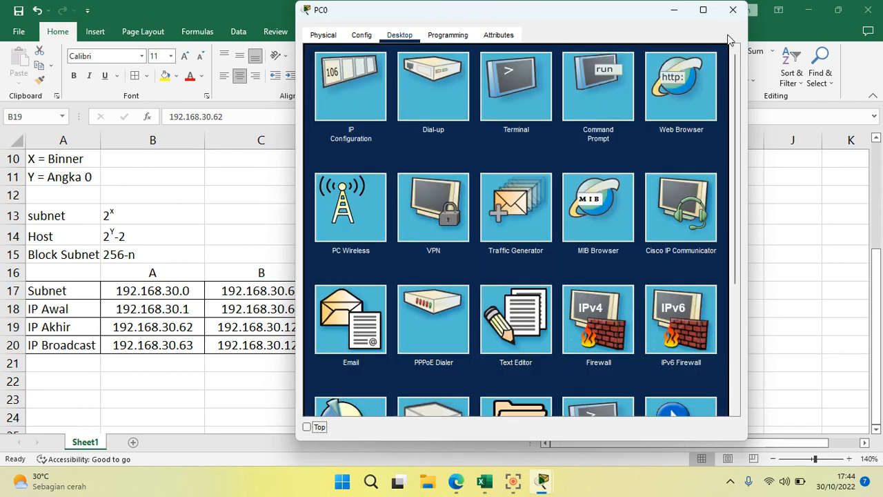
Try to ping 192.168.30.1 from PC0's Terminal with the default port configuration, and close the Terminal.
{"action": "left_click", "coordinate": [513, 87]}
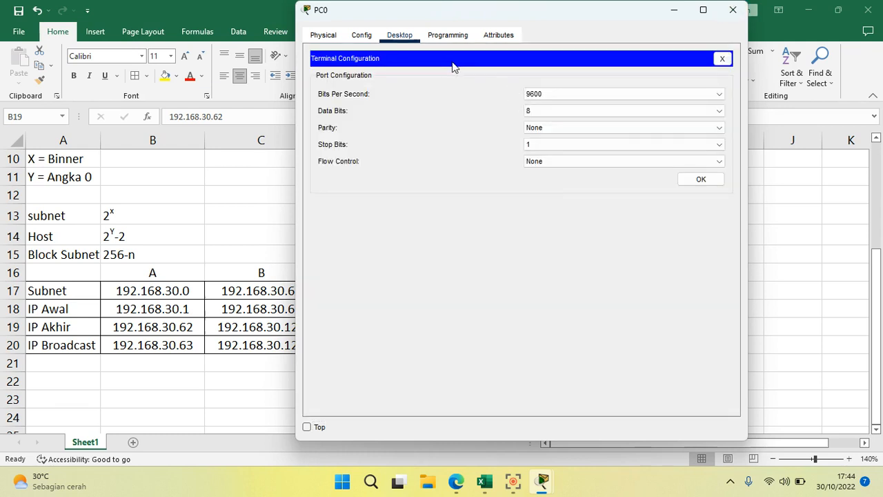
{"action": "left_click", "coordinate": [690, 180]}
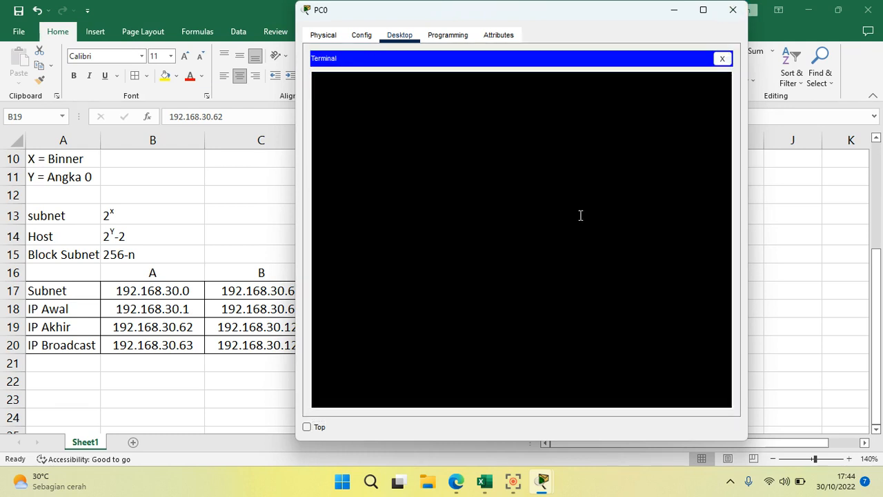
{"action": "type", "text": "ping 192.168.30.1"}
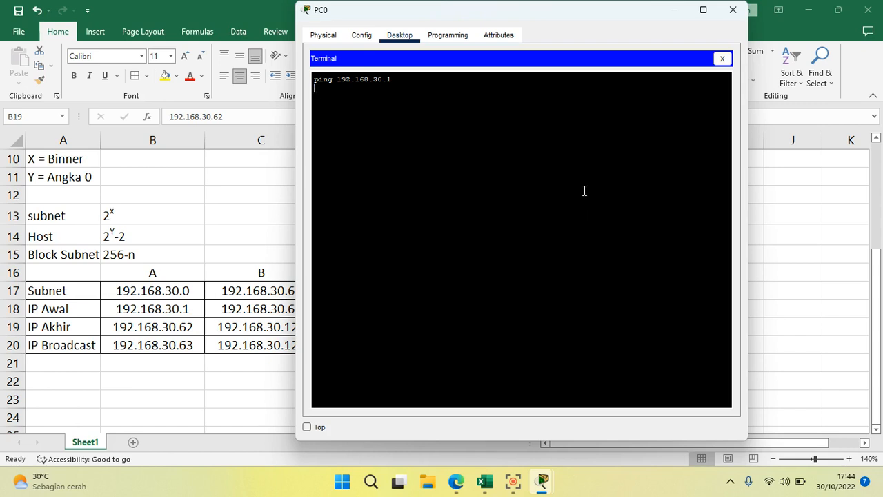
{"action": "left_click", "coordinate": [716, 61]}
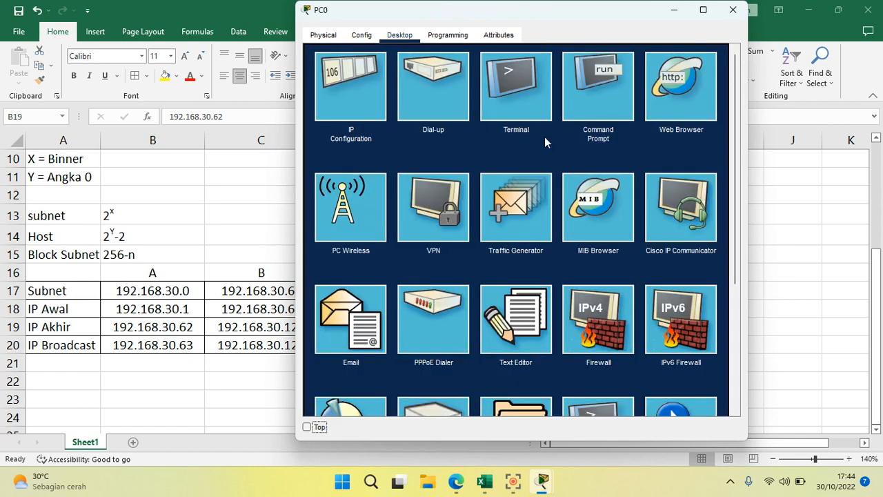
Ping 192.168.30.1 from PC0's Command Prompt and close PC0's window.
{"action": "left_click", "coordinate": [603, 93]}
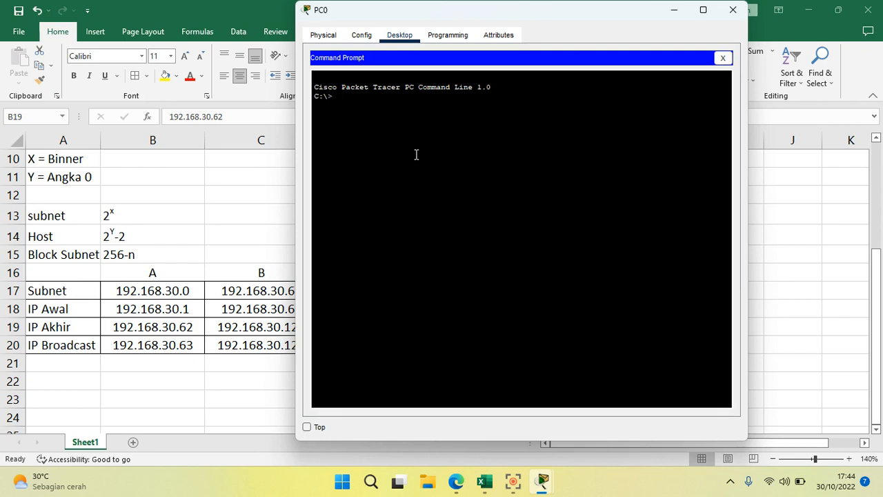
{"action": "type", "text": "ping 192.168.30.1"}
{"action": "key", "text": "Return"}
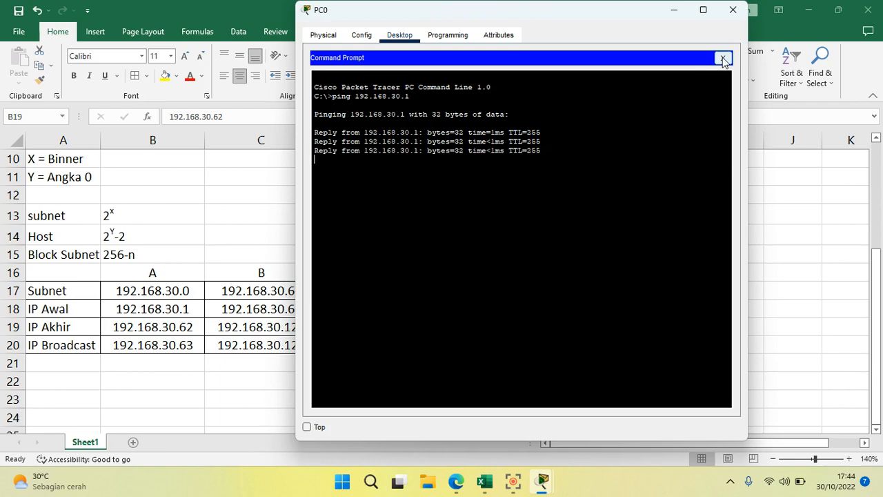
{"action": "left_click", "coordinate": [723, 58]}
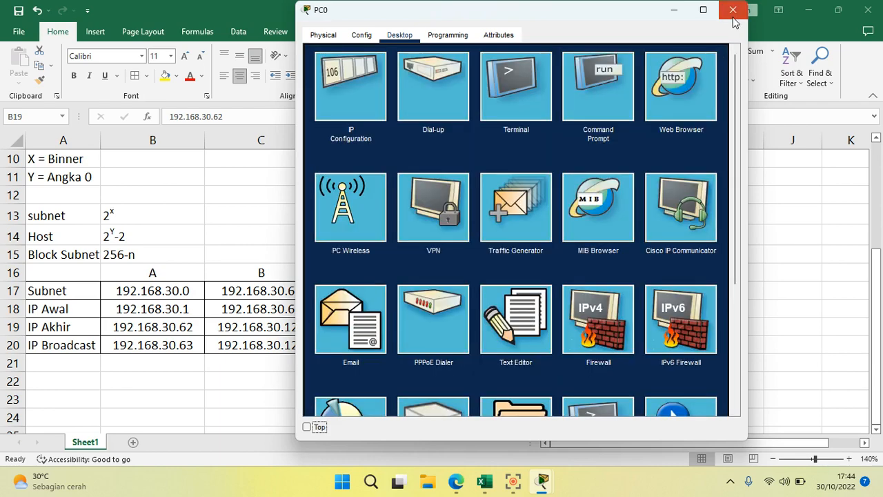
{"action": "left_click", "coordinate": [732, 10]}
Open PC1's IP Configuration from the Packet Tracer workspace and place its window beside the Excel subnetting table.
{"action": "left_click", "coordinate": [543, 486]}
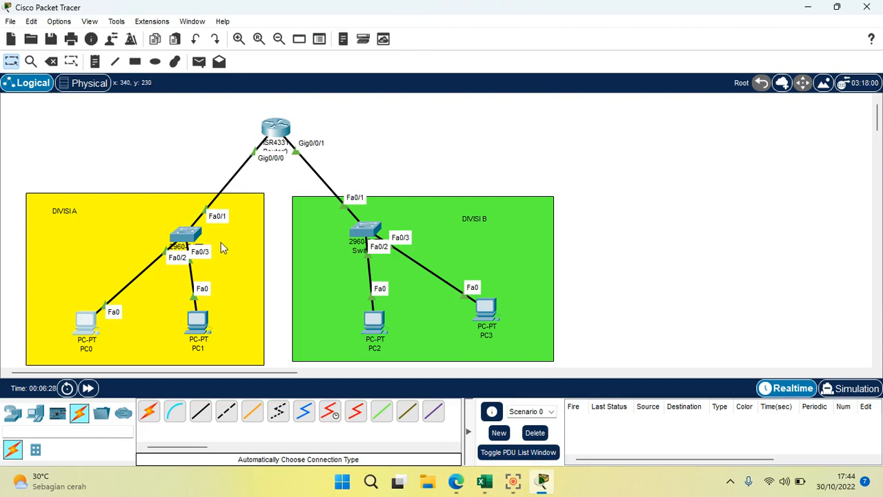
{"action": "mouse_move", "coordinate": [201, 323]}
{"action": "mouse_move", "coordinate": [89, 328]}
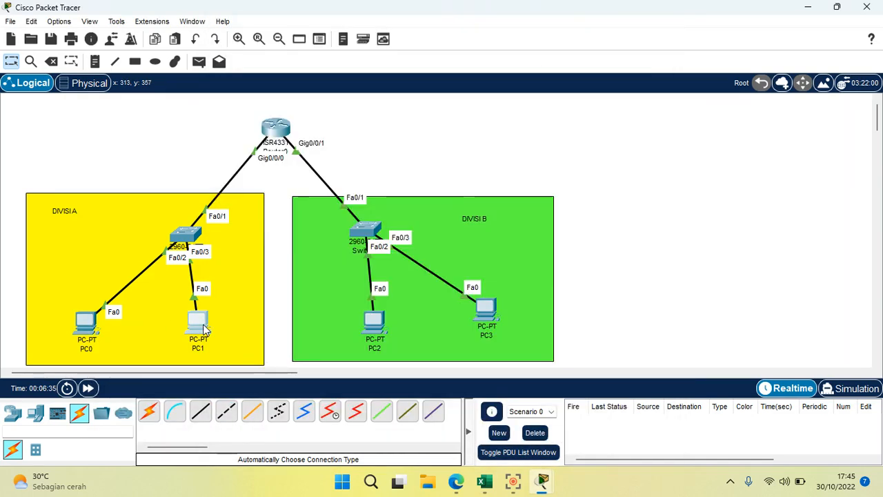
{"action": "left_click", "coordinate": [204, 330]}
{"action": "left_click", "coordinate": [289, 40]}
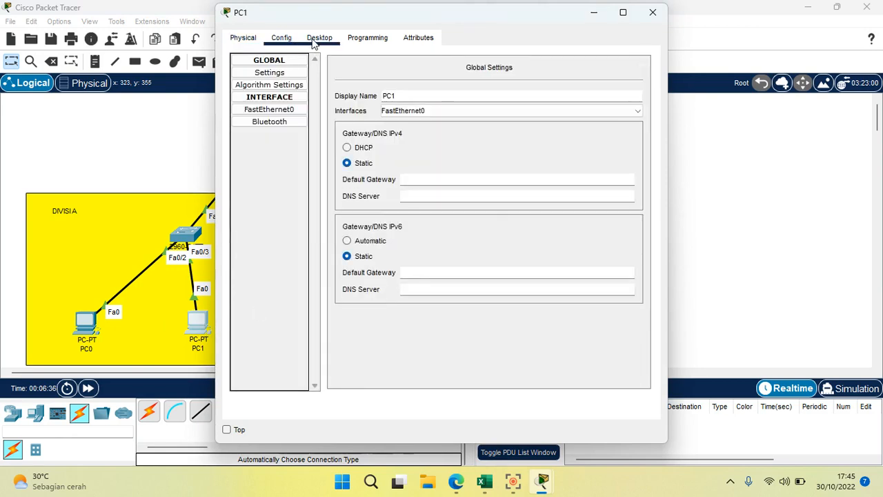
{"action": "left_click", "coordinate": [319, 40]}
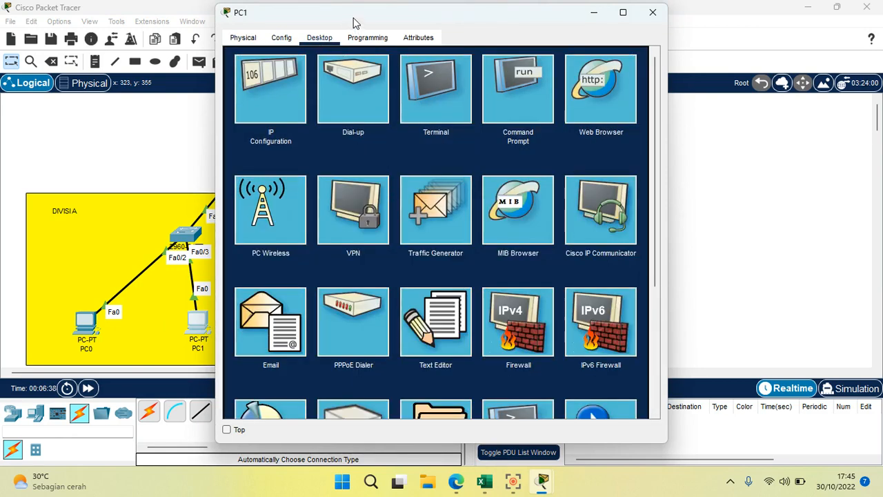
{"action": "left_click_drag", "start_coordinate": [353, 21], "coordinate": [483, 35]}
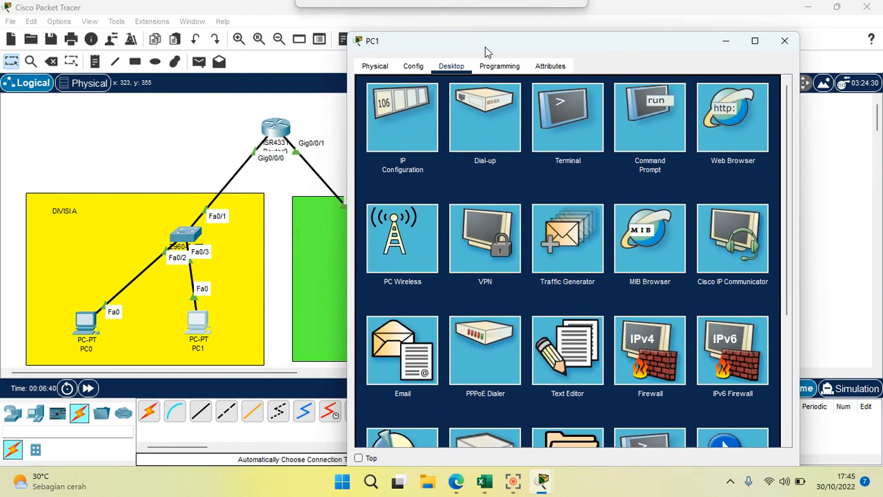
{"action": "left_click", "coordinate": [402, 117]}
{"action": "left_click", "coordinate": [784, 40]}
{"action": "left_click", "coordinate": [808, 9]}
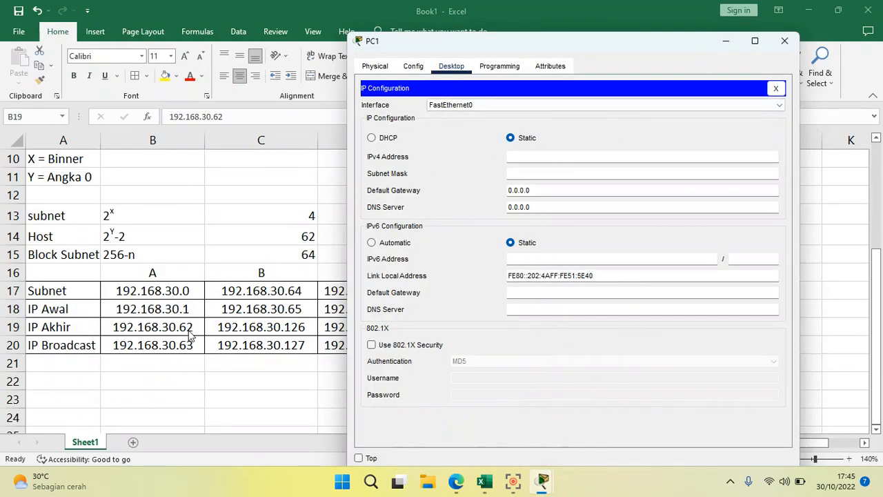
Give PC1 the IPv4 address 192.168.30.61, mask 255.255.255.192 and default gateway 192.168.30.1, and close its IP Configuration.
{"action": "left_click", "coordinate": [559, 157]}
{"action": "type", "text": "192.168.30.61"}
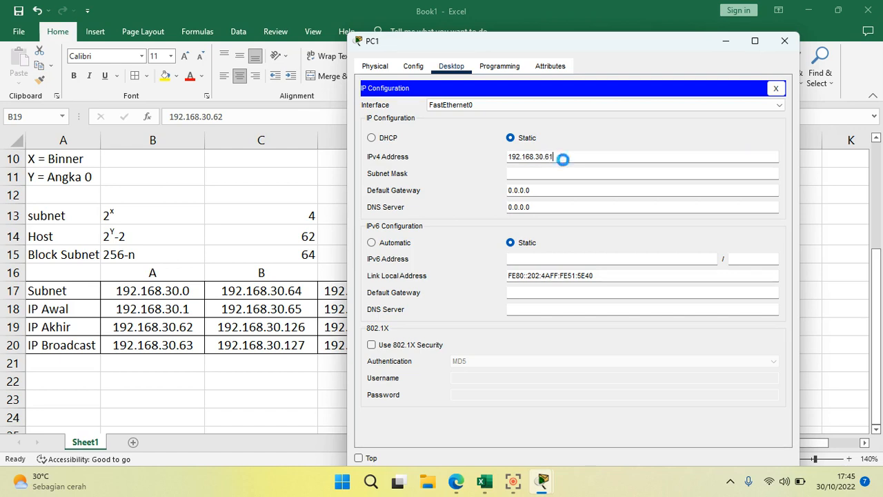
{"action": "key", "text": "Tab"}
{"action": "key", "text": "End"}
{"action": "key", "text": "BackSpace"}
{"action": "type", "text": "192"}
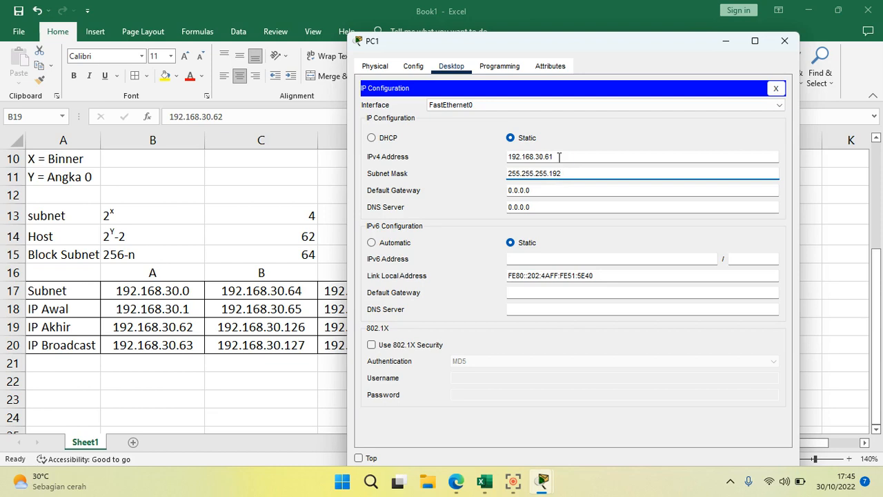
{"action": "key", "text": "Tab"}
{"action": "type", "text": "192.168.30"}
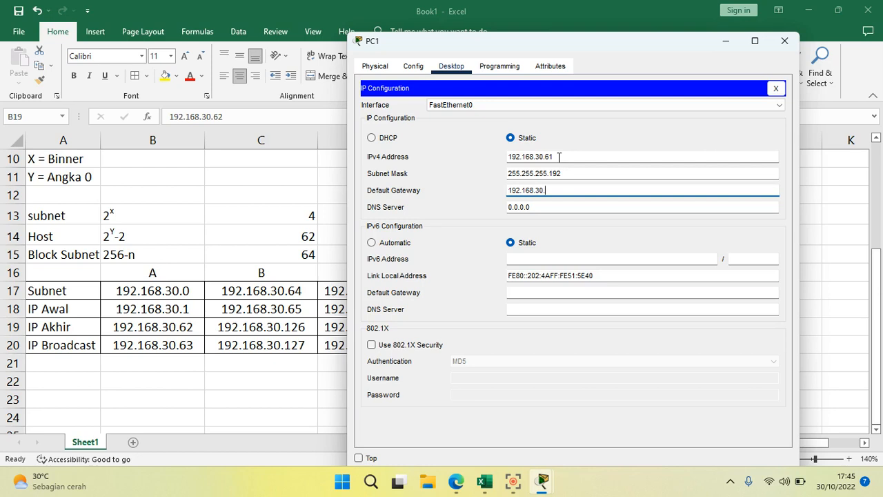
{"action": "type", "text": ".1"}
{"action": "left_click", "coordinate": [775, 89]}
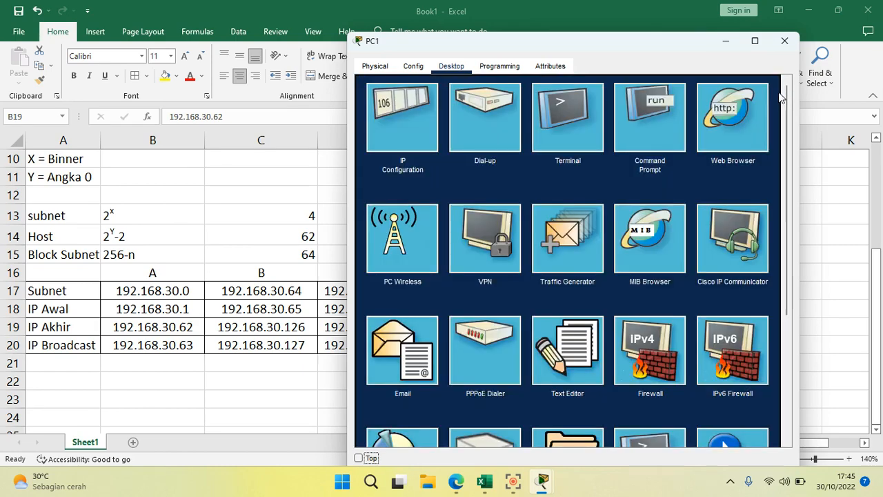
Ping 192.168.30.1 from PC1's Command Prompt and stop the ping early.
{"action": "left_click", "coordinate": [652, 123]}
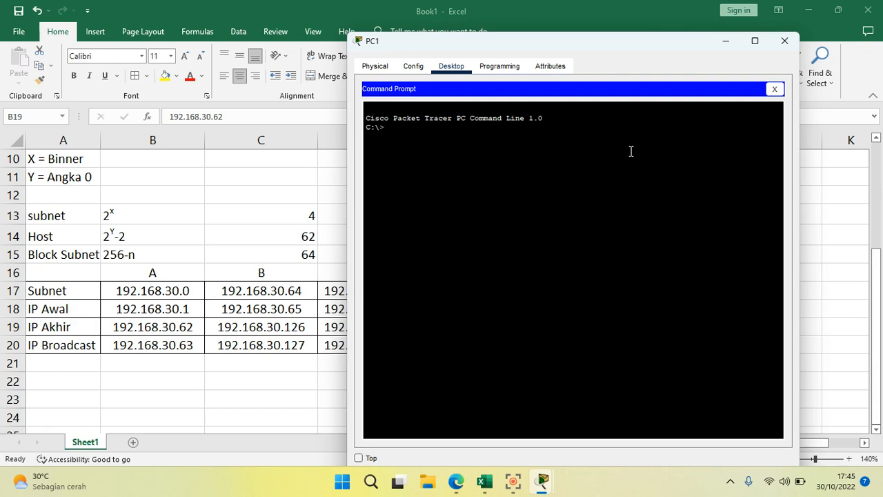
{"action": "type", "text": "ping 192.168.30.1"}
{"action": "key", "text": "Return"}
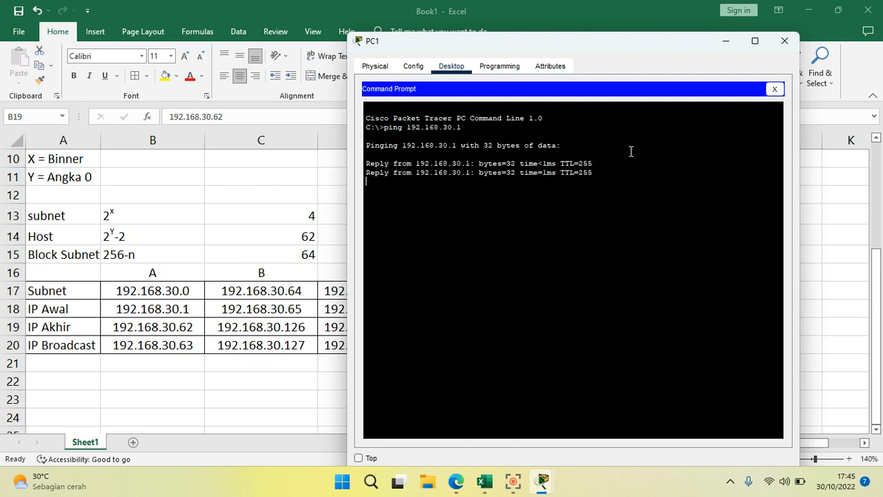
{"action": "key", "text": "ctrl+c"}
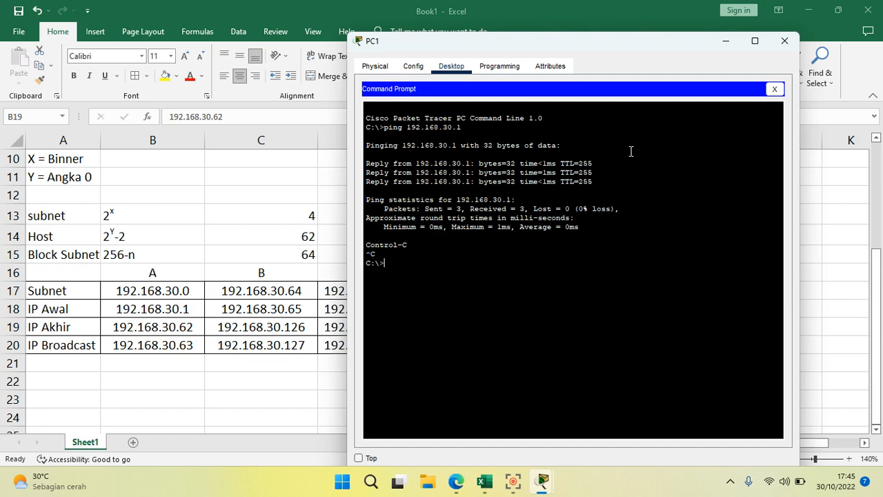
Ping PC0 at 192.168.30.62 from PC1, stop the ping early, and close PC1's window.
{"action": "type", "text": "ping 192.168.30.62"}
{"action": "key", "text": "Return"}
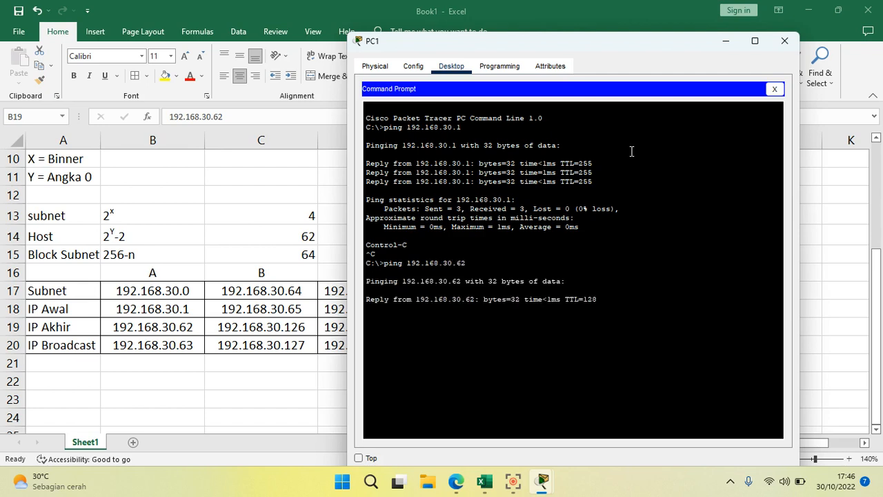
{"action": "key", "text": "ctrl+c"}
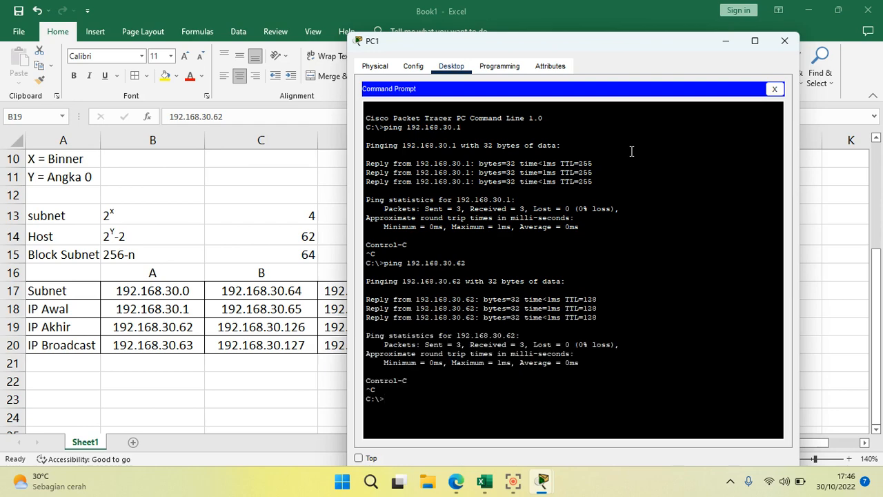
{"action": "left_click", "coordinate": [774, 89]}
{"action": "left_click", "coordinate": [785, 43]}
Return to the Packet Tracer workspace and move the DIVISI B label to the upper-right part of the green area.
{"action": "left_click", "coordinate": [542, 479]}
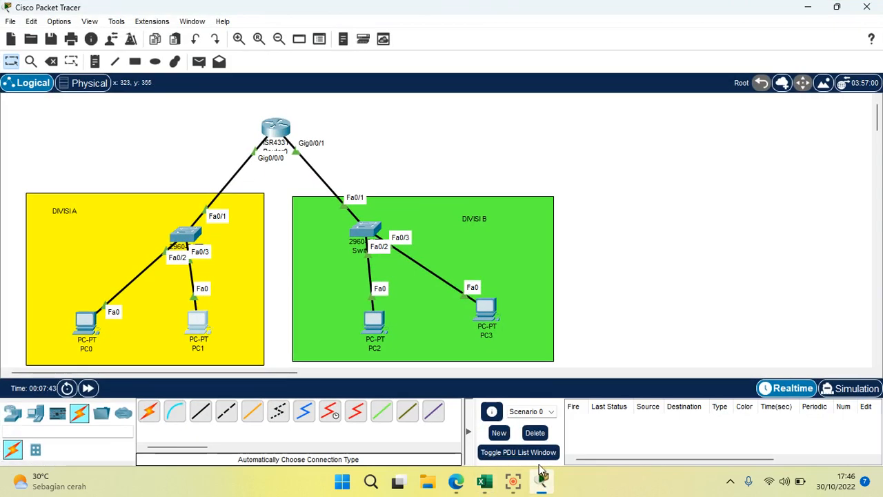
{"action": "left_click", "coordinate": [437, 323]}
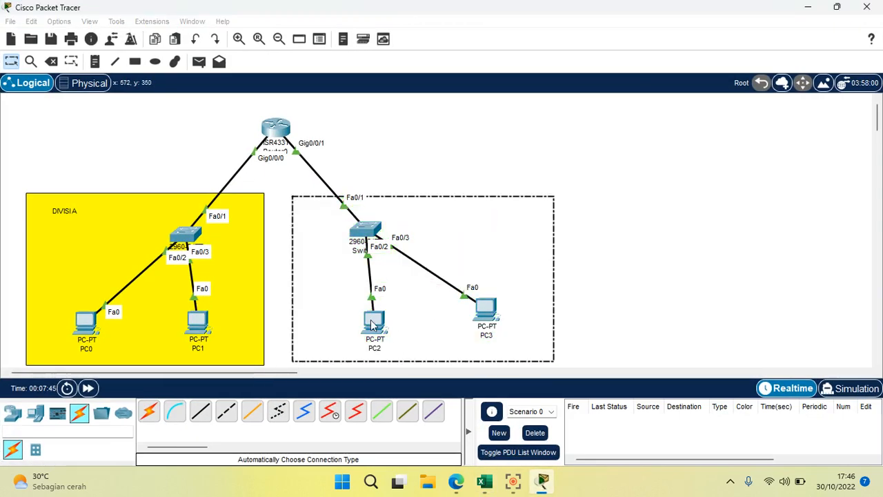
{"action": "left_click", "coordinate": [373, 320]}
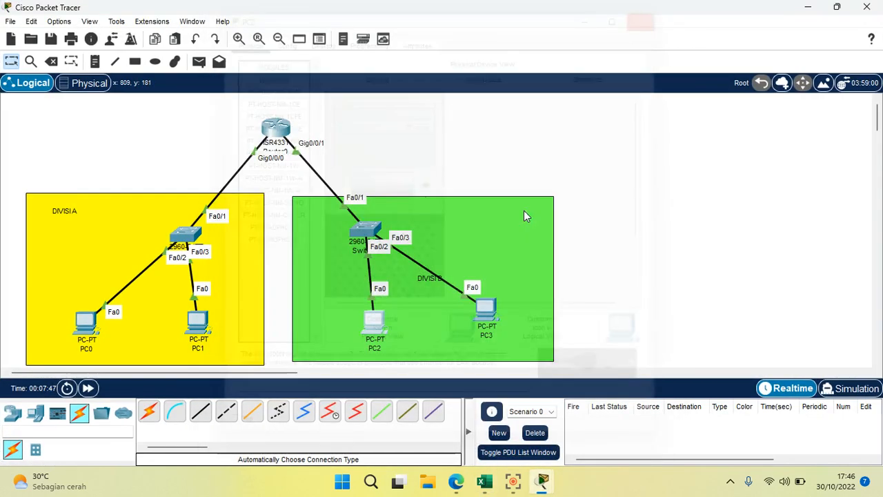
{"action": "left_click", "coordinate": [652, 11]}
{"action": "left_click_drag", "start_coordinate": [438, 283], "coordinate": [498, 224]}
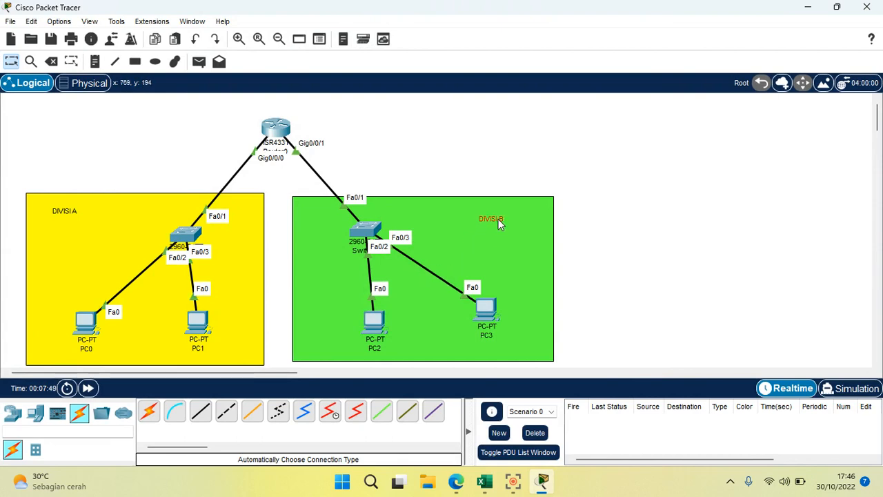
Open PC2's IP Configuration and place its window beside the Excel subnetting table.
{"action": "left_click", "coordinate": [381, 326]}
{"action": "left_click", "coordinate": [332, 40]}
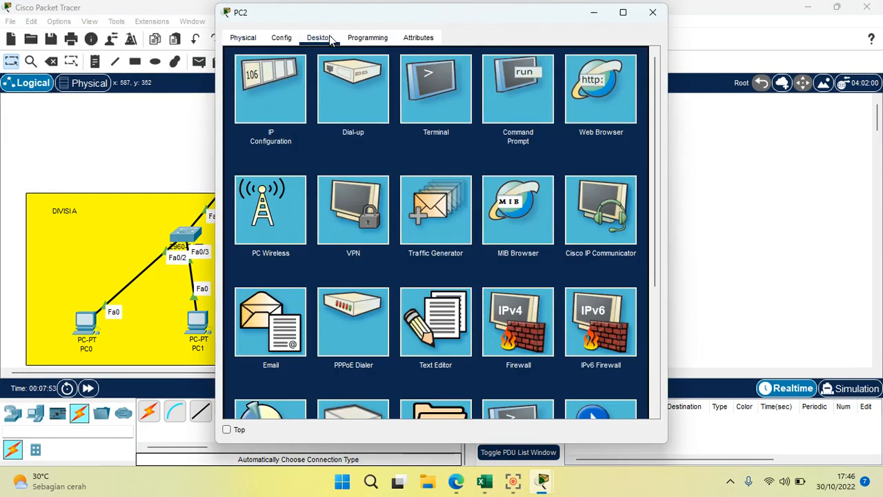
{"action": "left_click", "coordinate": [652, 12]}
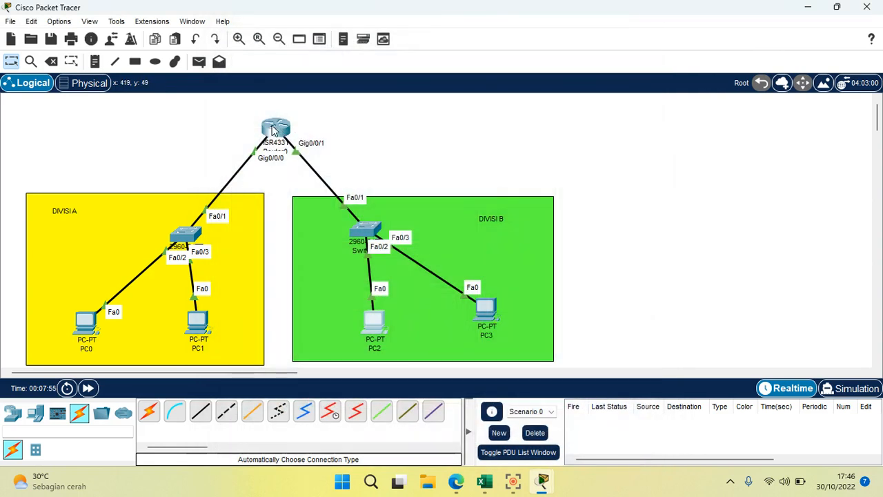
{"action": "mouse_move", "coordinate": [274, 130]}
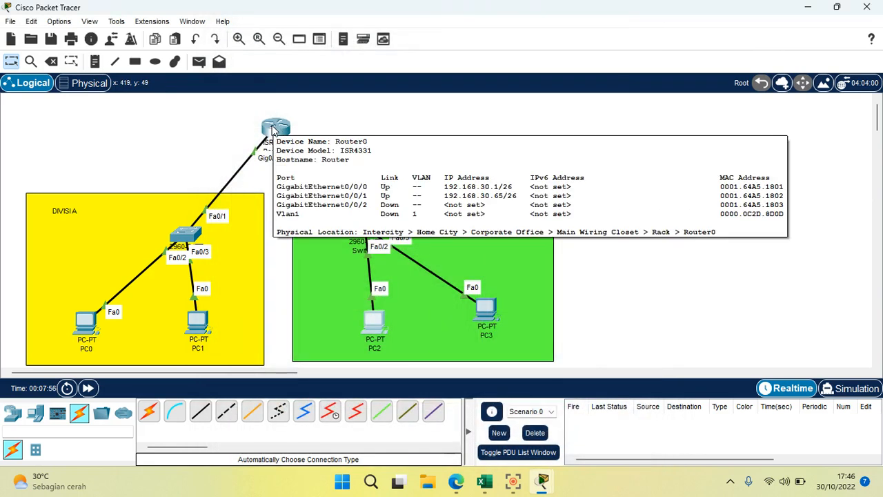
{"action": "left_click", "coordinate": [373, 330]}
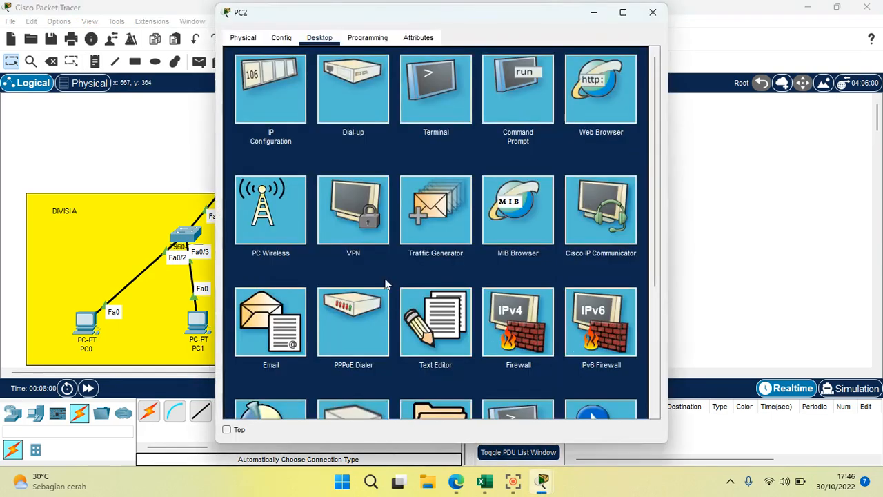
{"action": "left_click", "coordinate": [296, 111]}
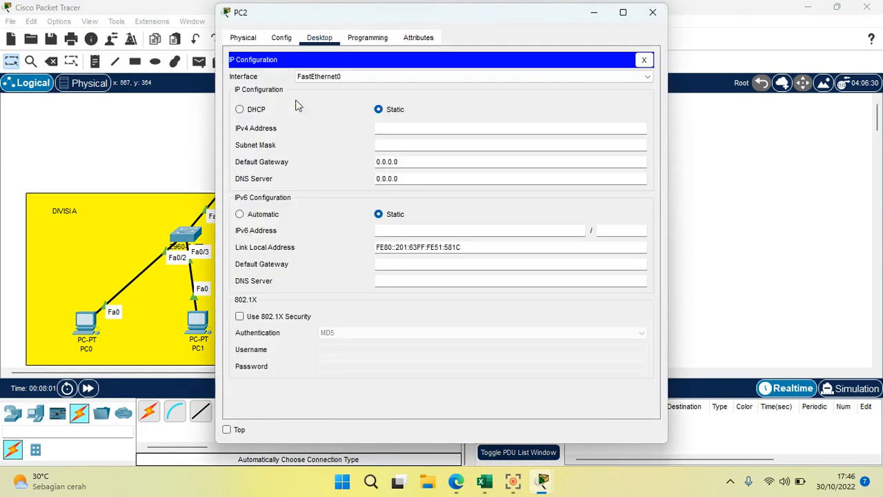
{"action": "left_click", "coordinate": [798, 9]}
{"action": "left_click_drag", "start_coordinate": [461, 14], "coordinate": [653, 36]}
Give PC2 the IPv4 address 192.168.30.126 and the subnet mask 255.255.255.192.
{"action": "left_click", "coordinate": [642, 151]}
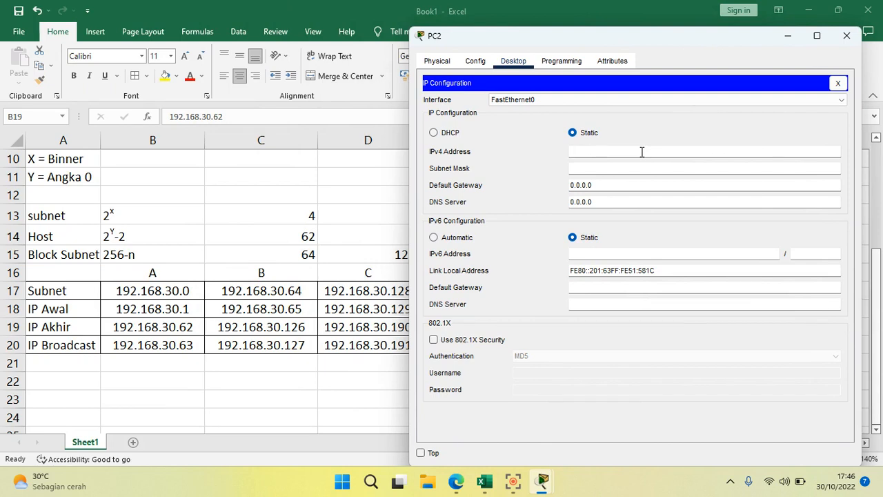
{"action": "type", "text": "192.168.30.126"}
{"action": "key", "text": "Tab"}
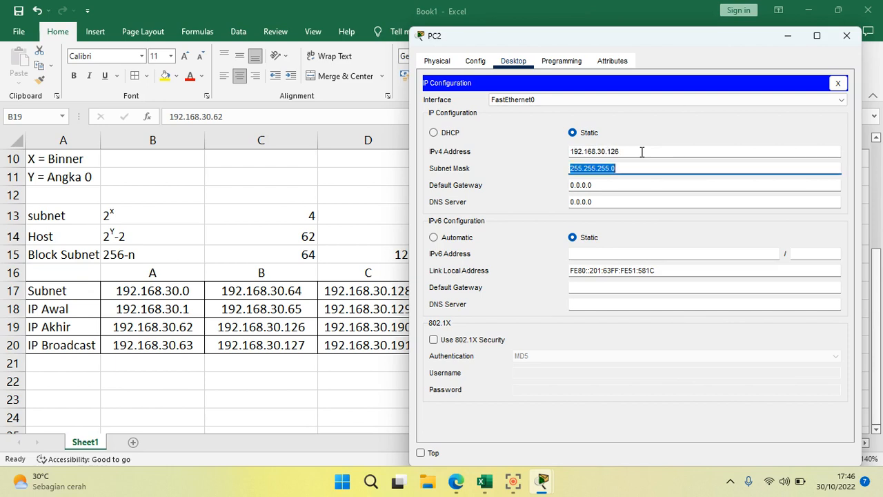
{"action": "left_click", "coordinate": [643, 168]}
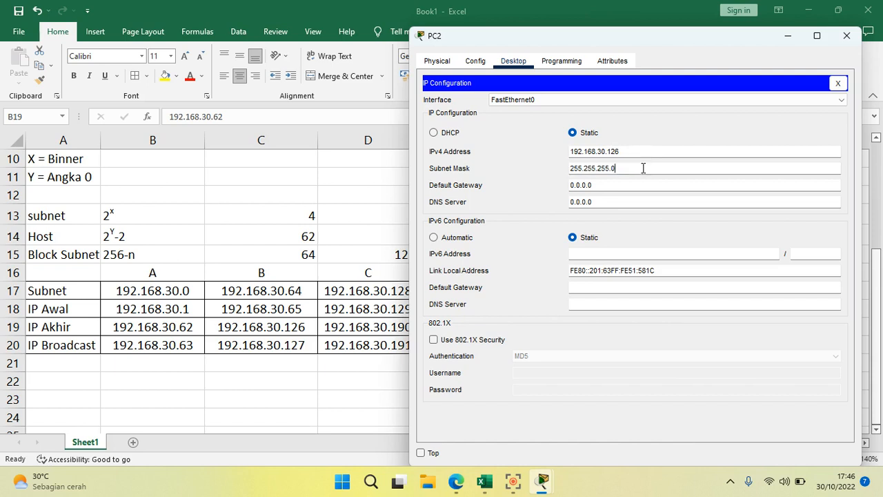
{"action": "key", "text": "BackSpace"}
{"action": "type", "text": "192"}
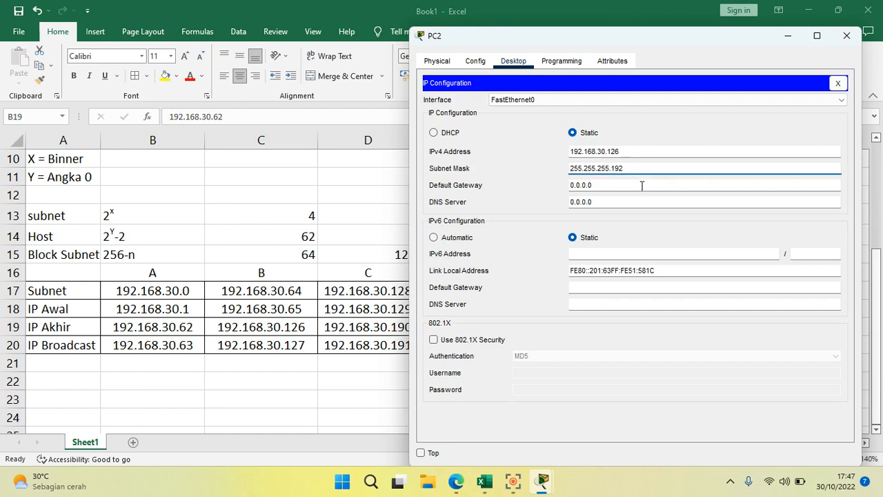
Set PC2's default gateway to 192.168.30.65 and close its IP Configuration.
{"action": "left_click", "coordinate": [641, 185]}
{"action": "key", "text": "BackSpace"}
{"action": "key", "text": "BackSpace"}
{"action": "key", "text": "BackSpace"}
{"action": "key", "text": "BackSpace"}
{"action": "key", "text": "BackSpace"}
{"action": "key", "text": "BackSpace"}
{"action": "key", "text": "BackSpace"}
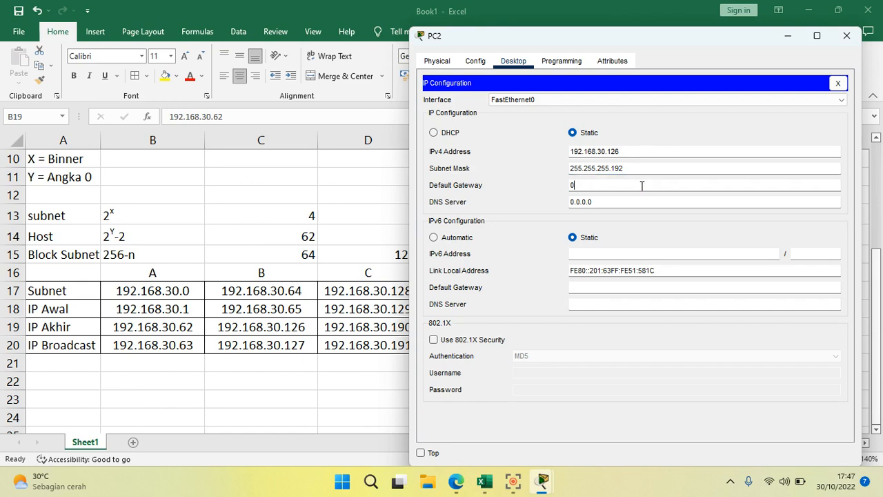
{"action": "type", "text": "192.168.30."}
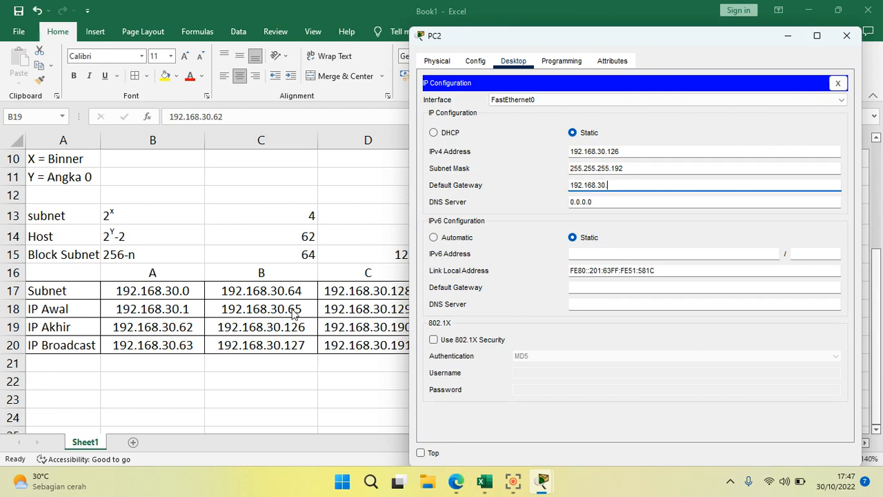
{"action": "type", "text": "65"}
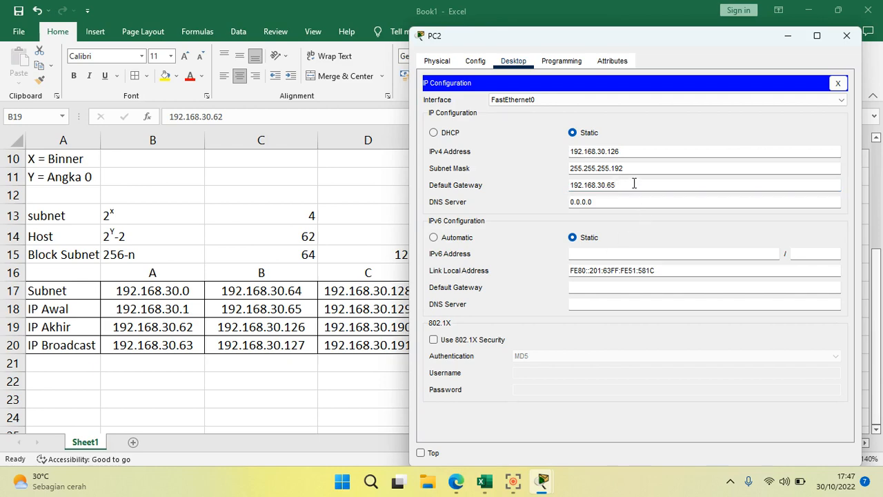
{"action": "left_click", "coordinate": [835, 84]}
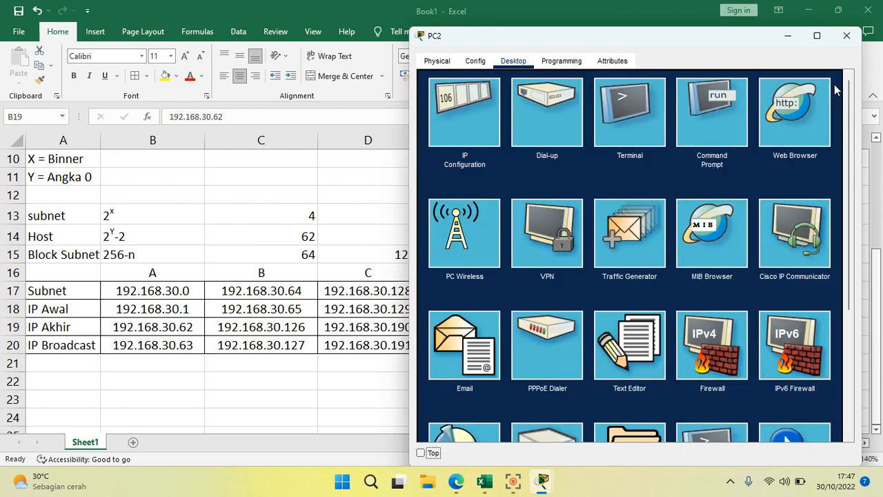
Ping the gateway 192.168.30.65 from PC2's Command Prompt, stop the ping early, and close PC2's window.
{"action": "left_click", "coordinate": [702, 116]}
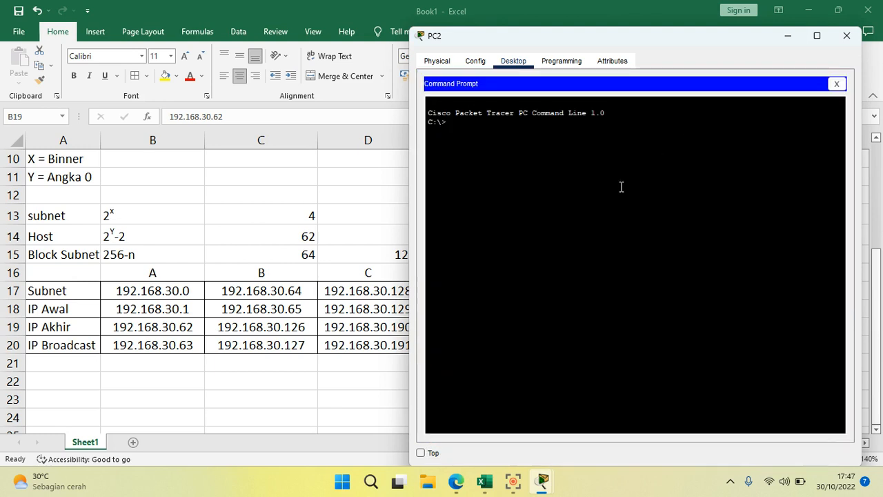
{"action": "type", "text": "ping 192.168.30"}
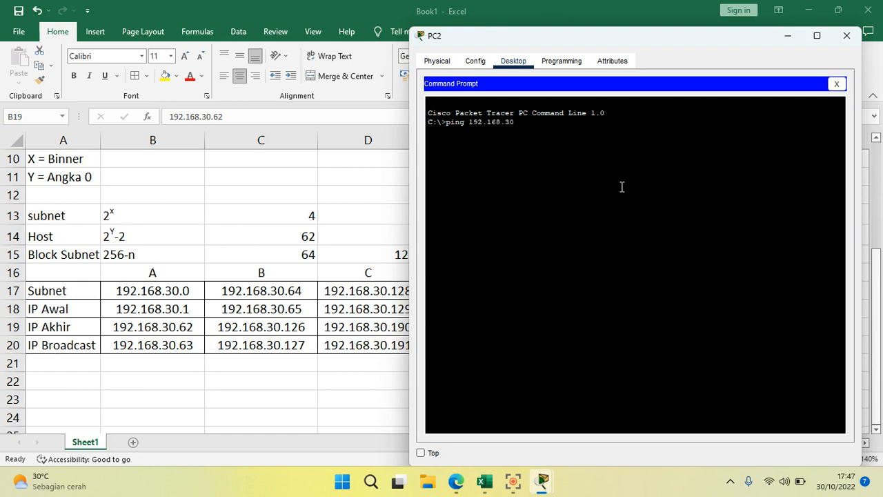
{"action": "type", "text": ".65"}
{"action": "key", "text": "Return"}
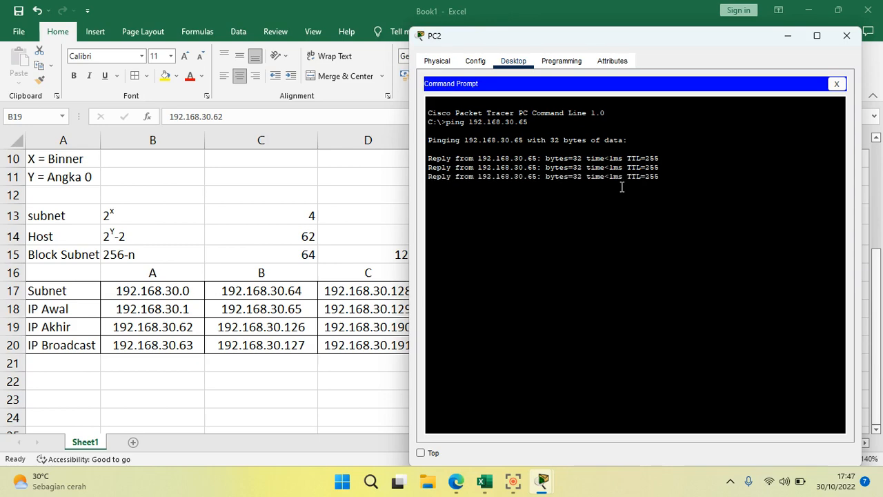
{"action": "key", "text": "ctrl+c"}
{"action": "left_click", "coordinate": [837, 84]}
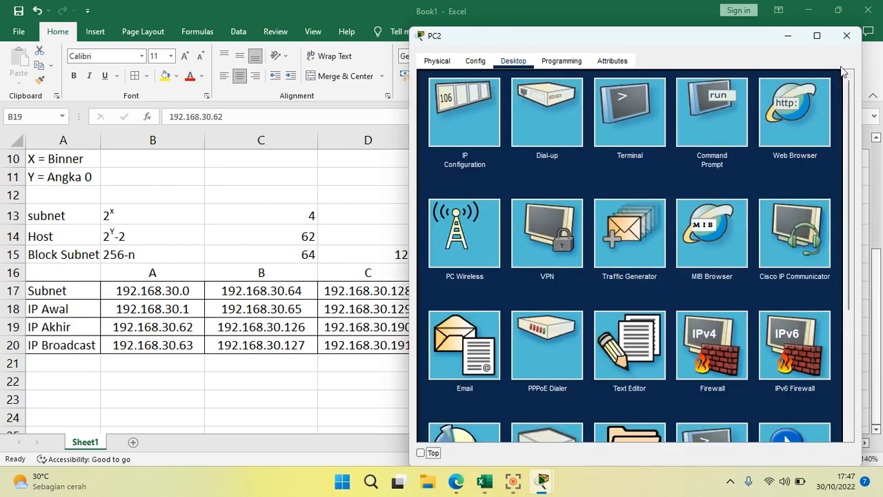
{"action": "left_click", "coordinate": [846, 36]}
Return to the Packet Tracer workspace, open PC3's IP Configuration and place its window beside the Excel subnetting table.
{"action": "left_click", "coordinate": [542, 486]}
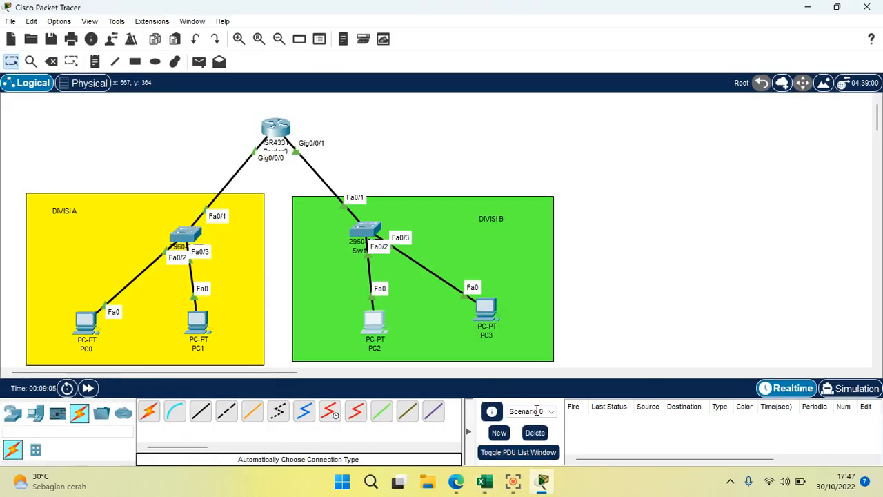
{"action": "left_click_drag", "start_coordinate": [490, 312], "coordinate": [492, 319]}
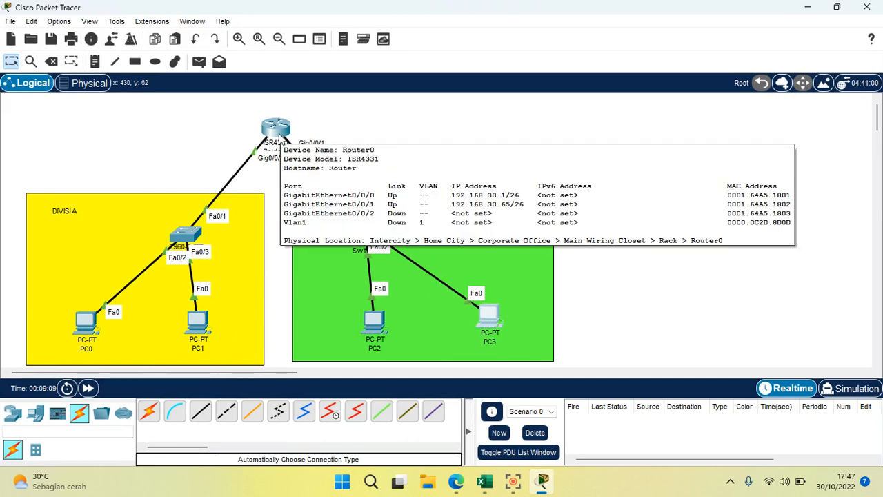
{"action": "left_click", "coordinate": [490, 320]}
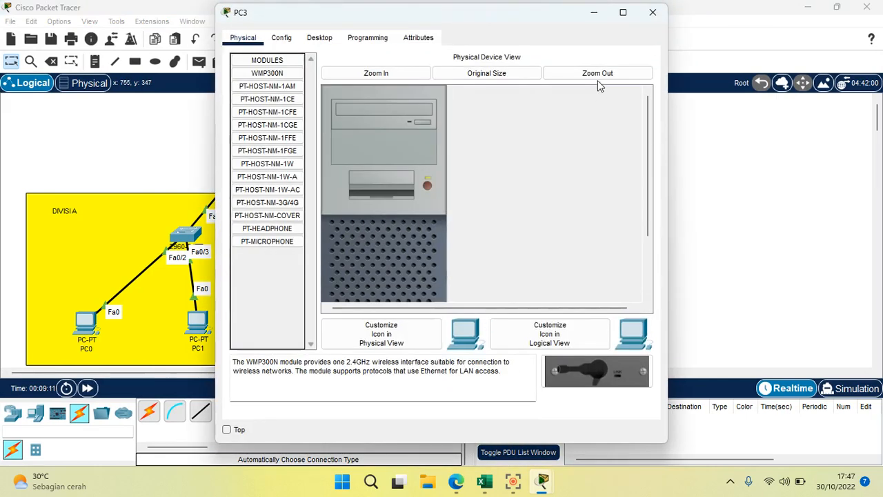
{"action": "left_click", "coordinate": [321, 39]}
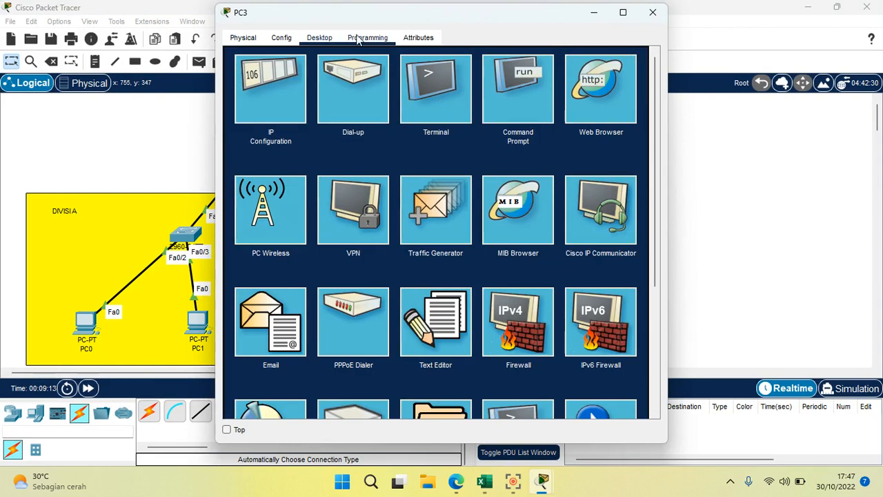
{"action": "left_click", "coordinate": [272, 86]}
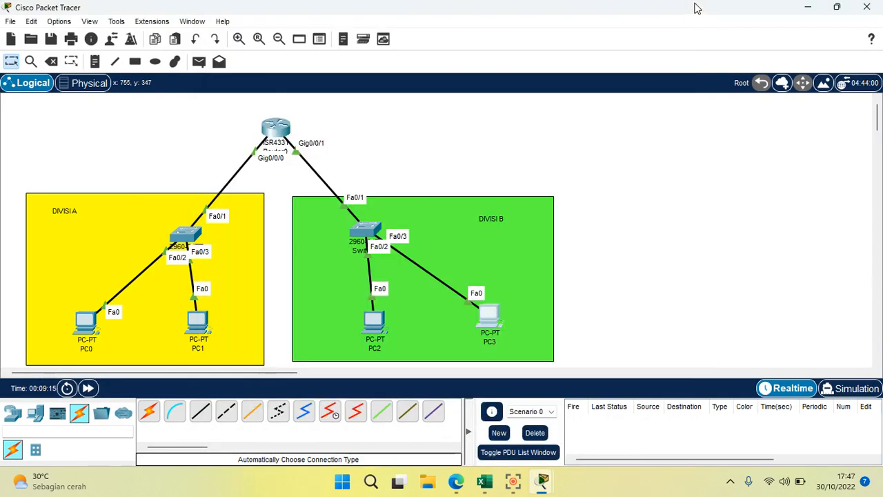
{"action": "left_click", "coordinate": [653, 12]}
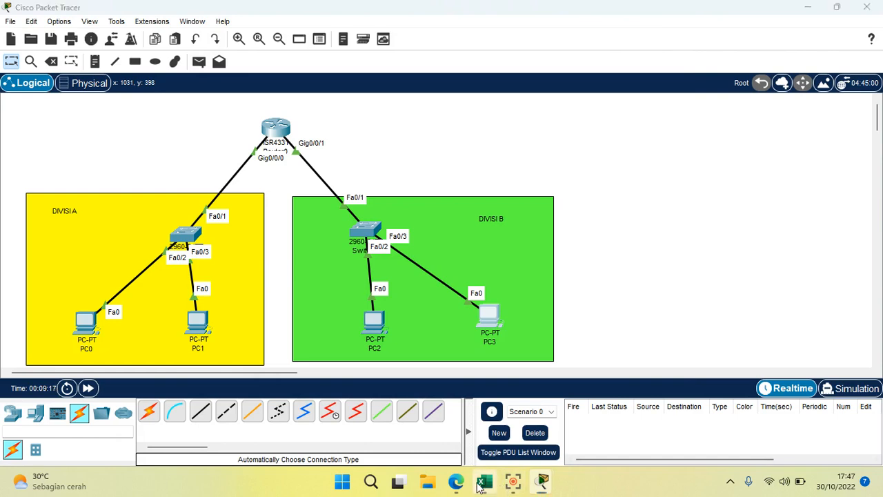
{"action": "left_click", "coordinate": [486, 482]}
{"action": "mouse_move", "coordinate": [542, 482]}
{"action": "left_click", "coordinate": [609, 434]}
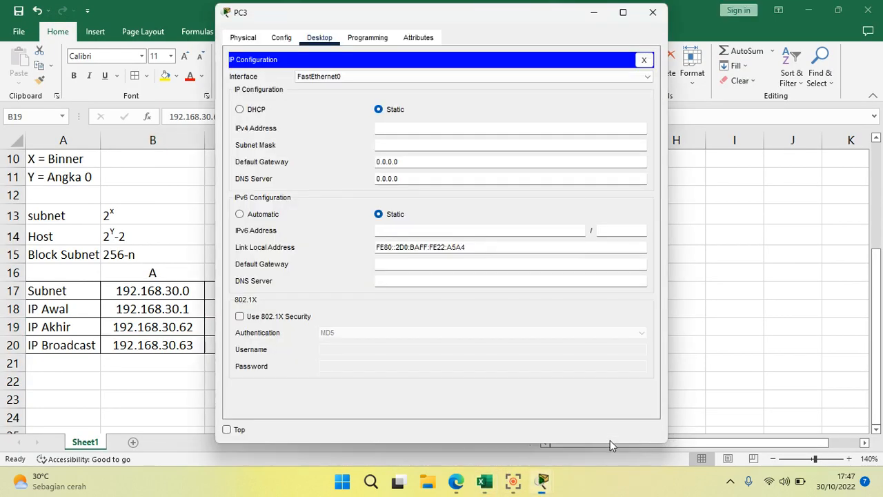
{"action": "left_click_drag", "start_coordinate": [449, 19], "coordinate": [650, 40]}
Give PC3 the IPv4 address 192.168.30.125, mask 255.255.255.192 and default gateway 192.168.30.65, and close its IP Configuration.
{"action": "left_click", "coordinate": [632, 153]}
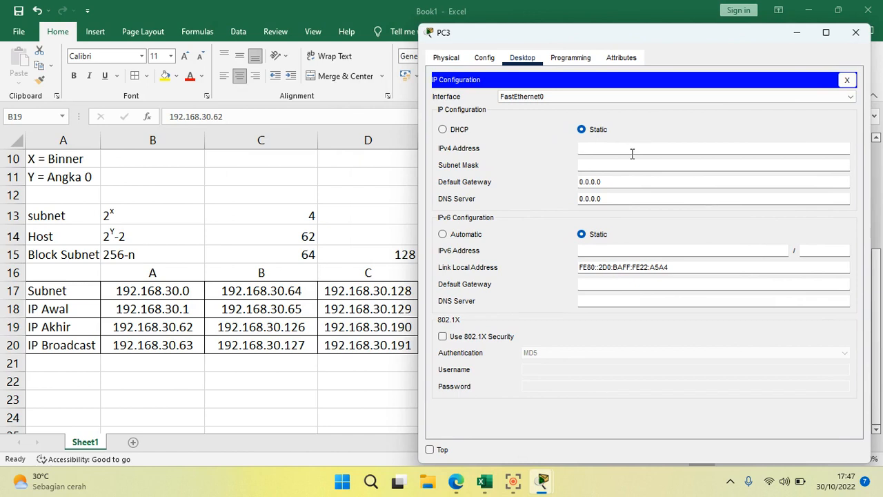
{"action": "type", "text": "192"}
{"action": "type", "text": ".168.30.125"}
{"action": "key", "text": "Tab"}
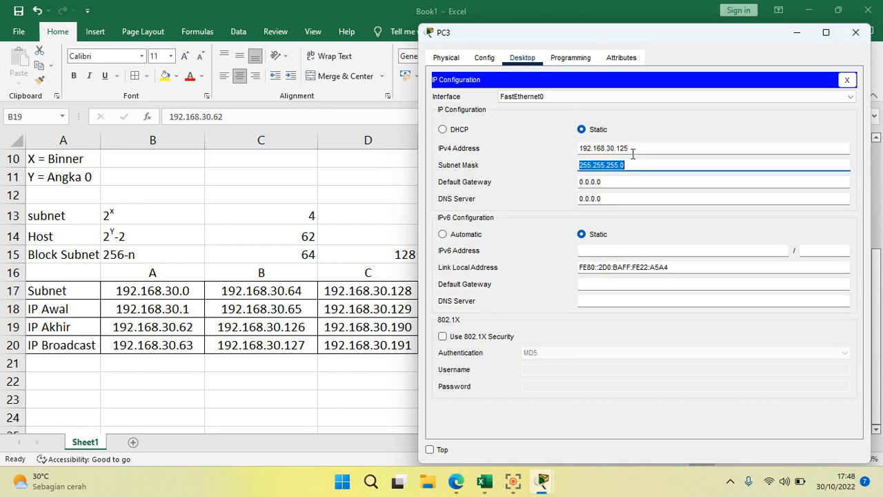
{"action": "key", "text": "End"}
{"action": "key", "text": "BackSpace"}
{"action": "type", "text": "192"}
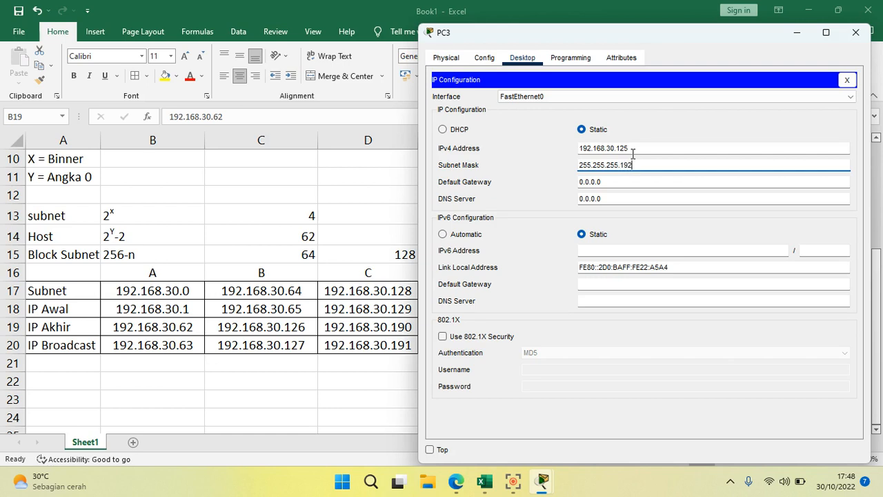
{"action": "key", "text": "Tab"}
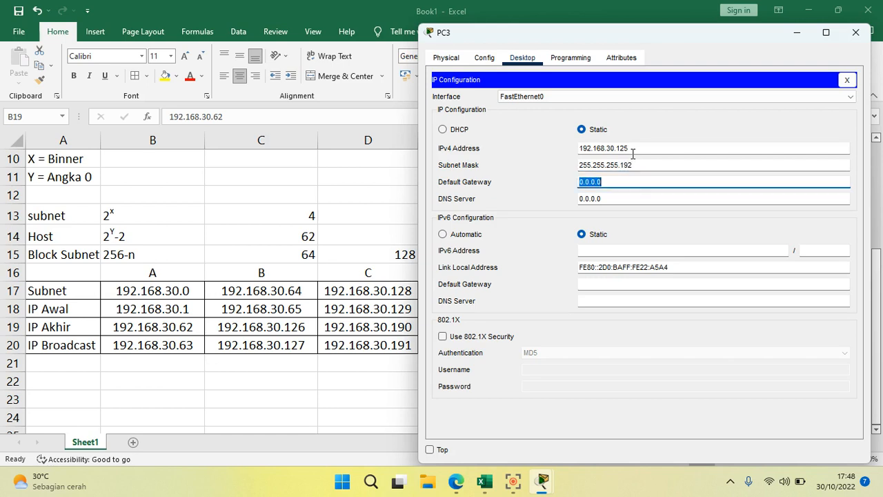
{"action": "type", "text": "192.168.30.65"}
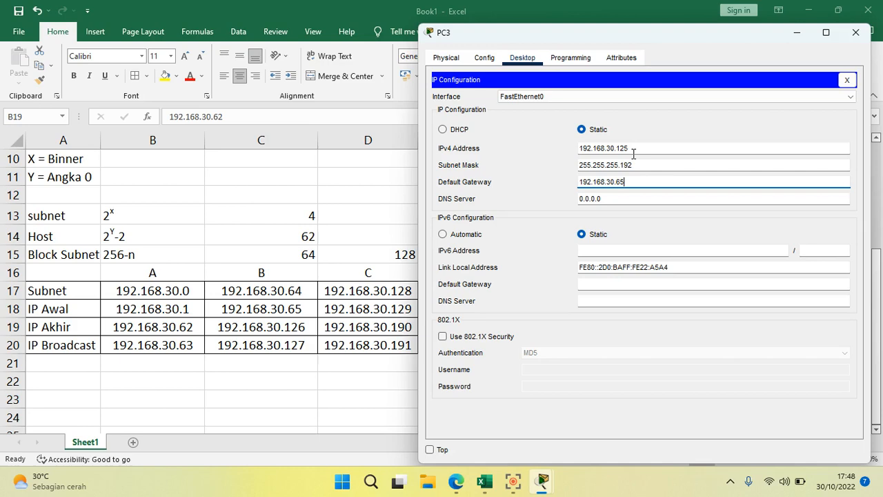
{"action": "left_click", "coordinate": [847, 80]}
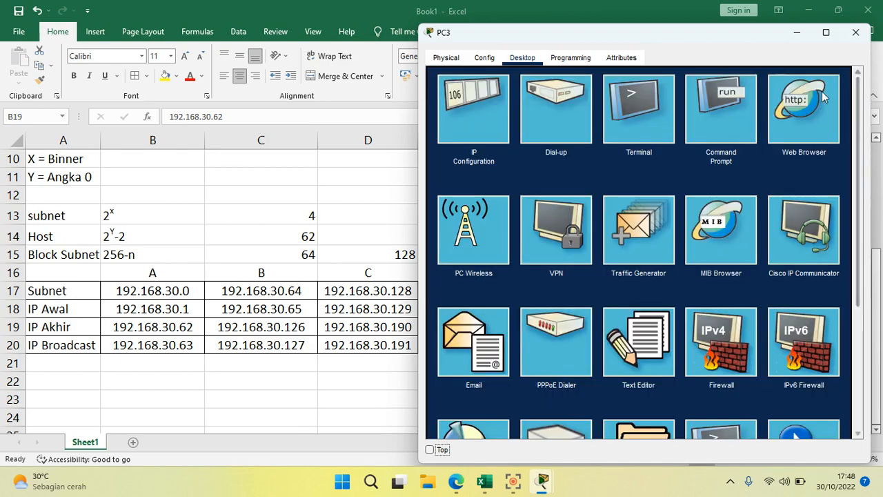
Ping 192.168.30.65 and 192.168.30.126 from PC3's Command Prompt, and close PC3's window.
{"action": "left_click", "coordinate": [720, 110]}
{"action": "type", "text": "p"}
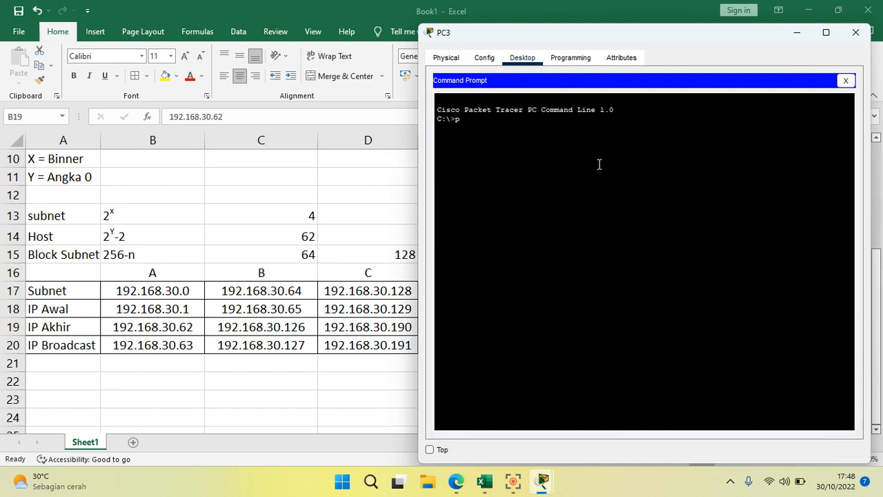
{"action": "type", "text": "ing 192.168.30.6"}
{"action": "type", "text": "5"}
{"action": "key", "text": "Return"}
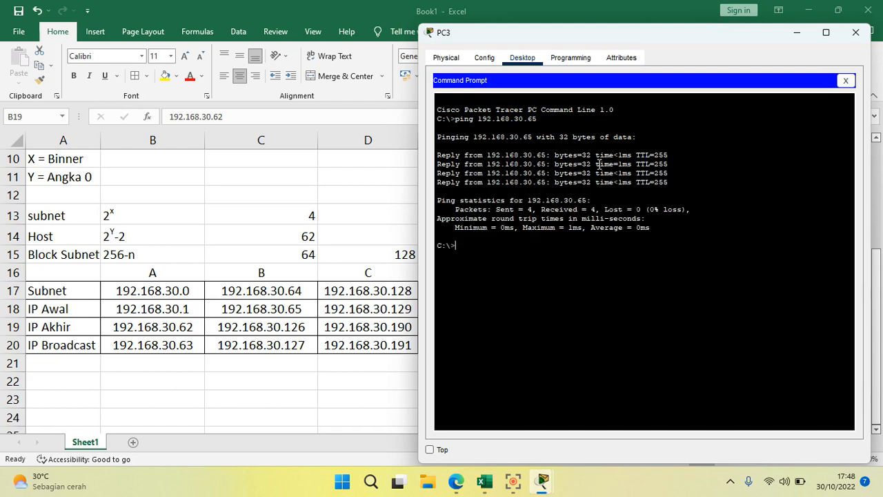
{"action": "key", "text": "Up"}
{"action": "key", "text": "Return"}
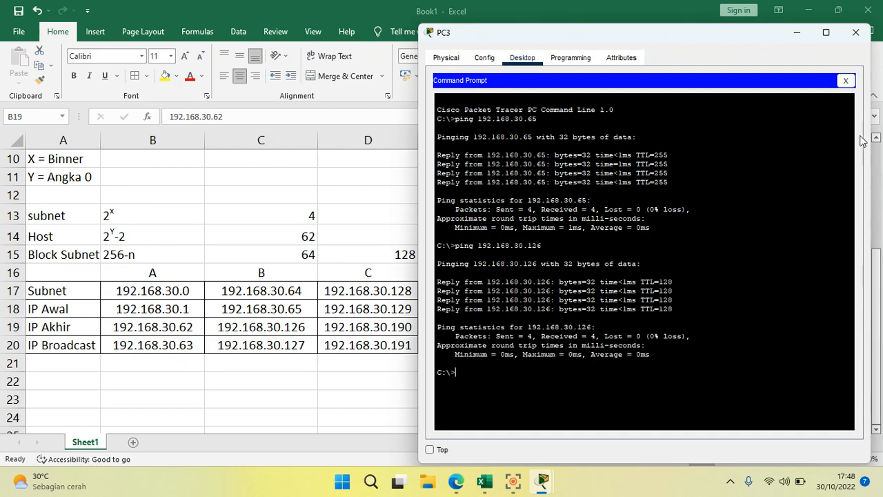
{"action": "left_click", "coordinate": [845, 80]}
{"action": "left_click", "coordinate": [855, 32]}
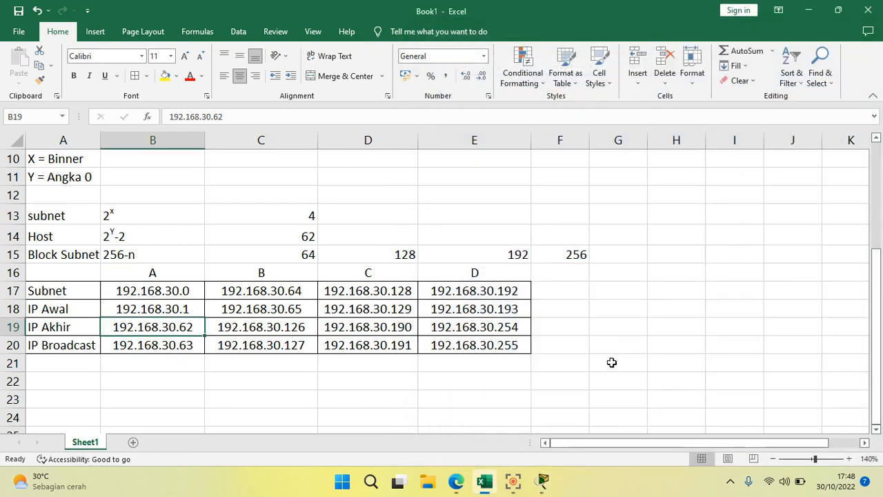
Switch to Packet Tracer and send simple PDUs within each division, from PC0 to PC1 and from PC2 to PC3.
{"action": "left_click", "coordinate": [543, 480]}
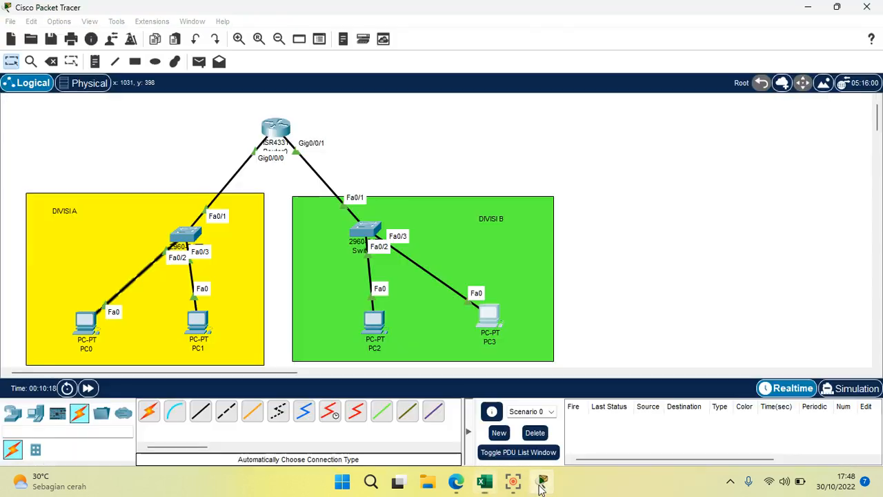
{"action": "left_click", "coordinate": [199, 62]}
{"action": "left_click", "coordinate": [81, 325]}
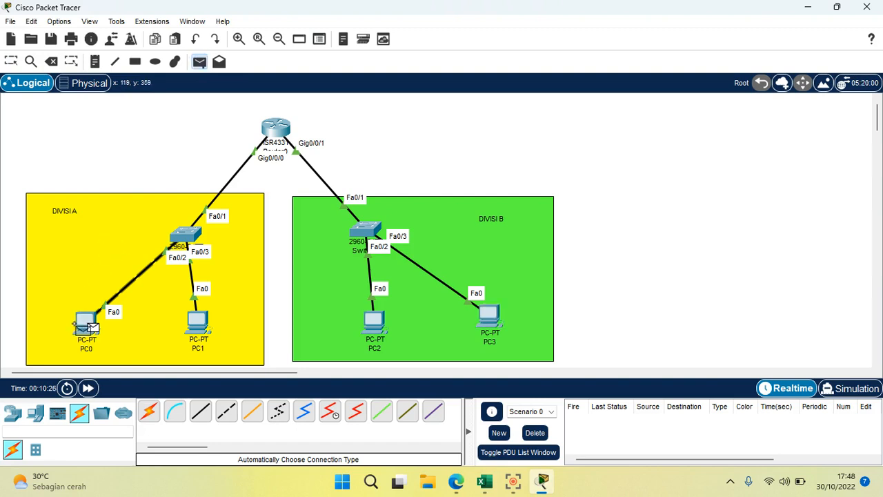
{"action": "left_click", "coordinate": [197, 321]}
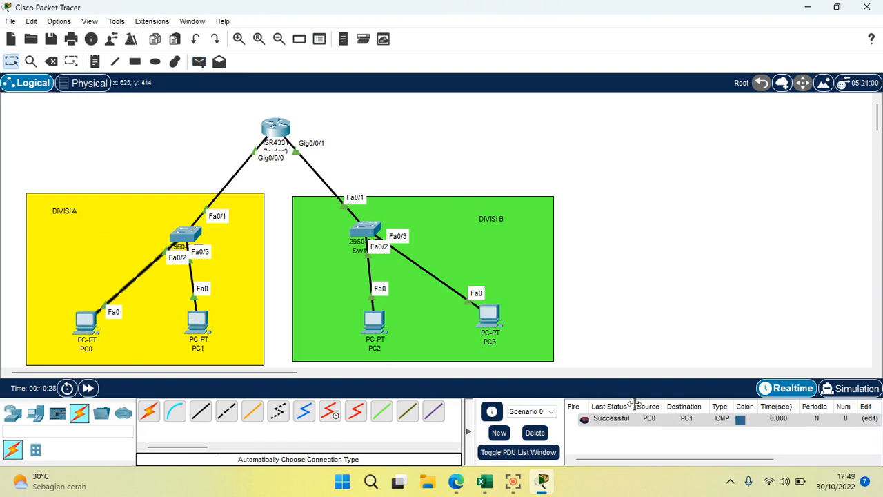
{"action": "left_click", "coordinate": [198, 62]}
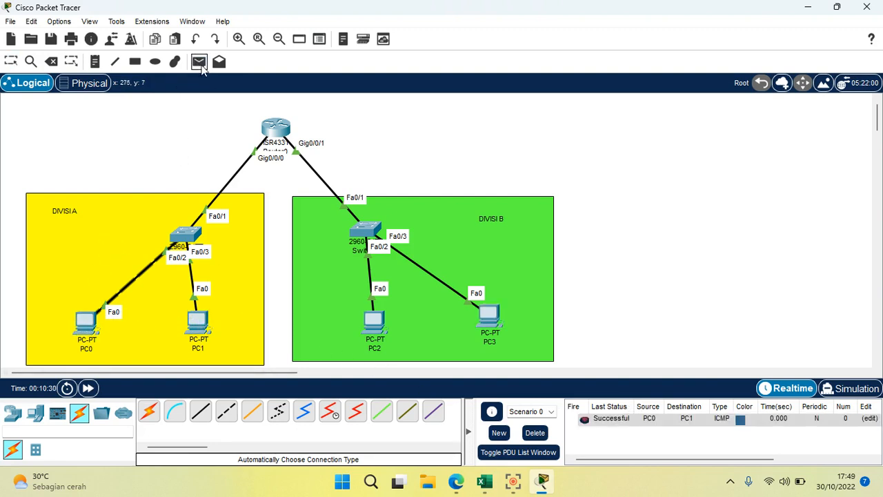
{"action": "left_click", "coordinate": [372, 324]}
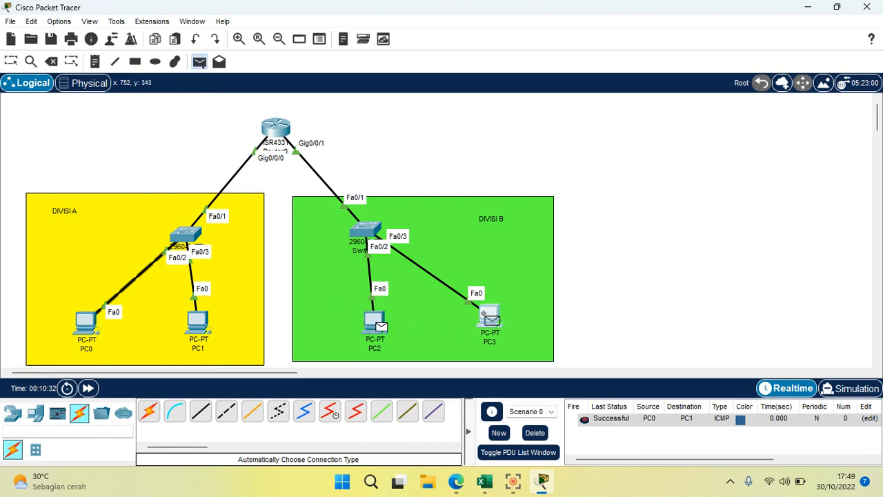
{"action": "left_click", "coordinate": [488, 317]}
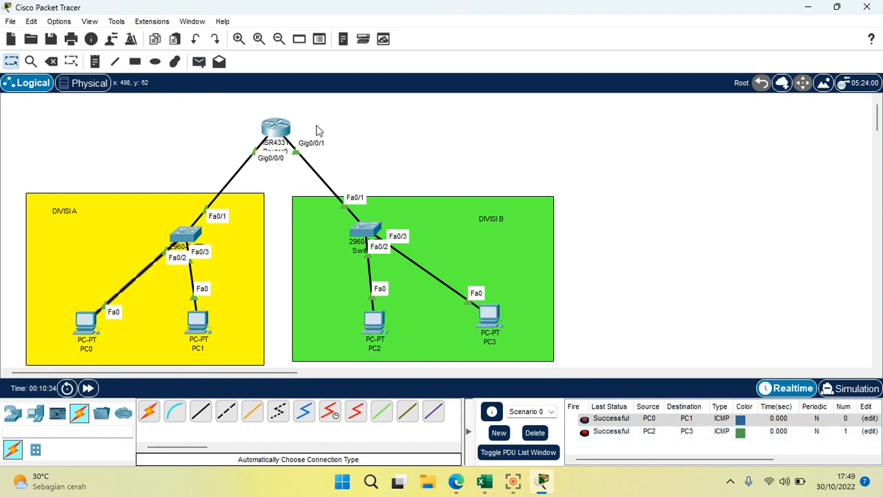
Send simple PDUs between the divisions, from PC1 to PC2 and from PC3 to PC0, and check their entries in the PDU list.
{"action": "left_click", "coordinate": [198, 61]}
{"action": "left_click", "coordinate": [197, 321]}
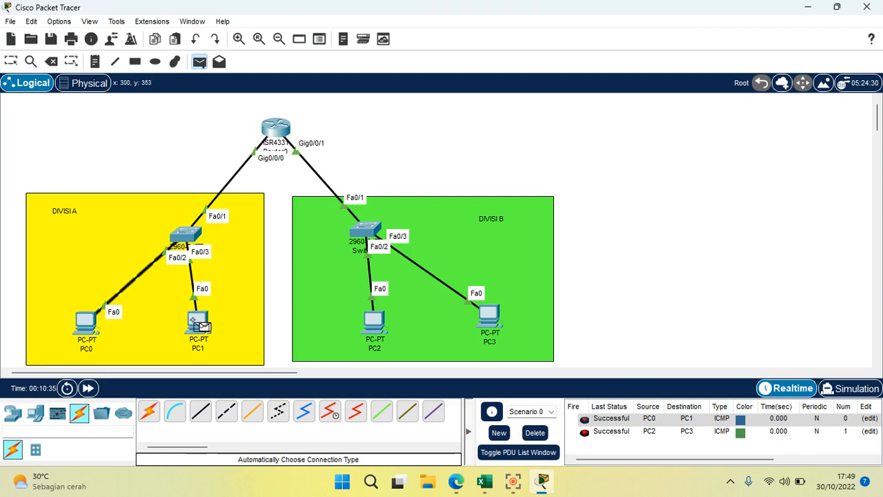
{"action": "left_click", "coordinate": [361, 325]}
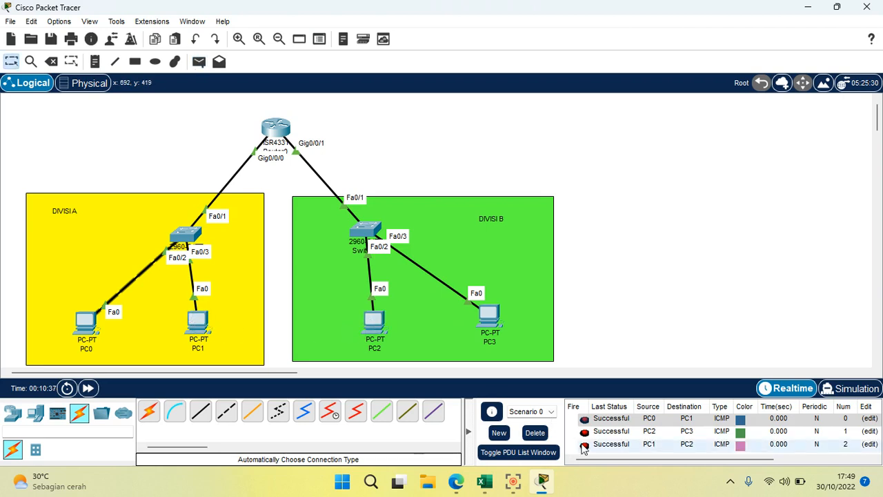
{"action": "left_click", "coordinate": [199, 62]}
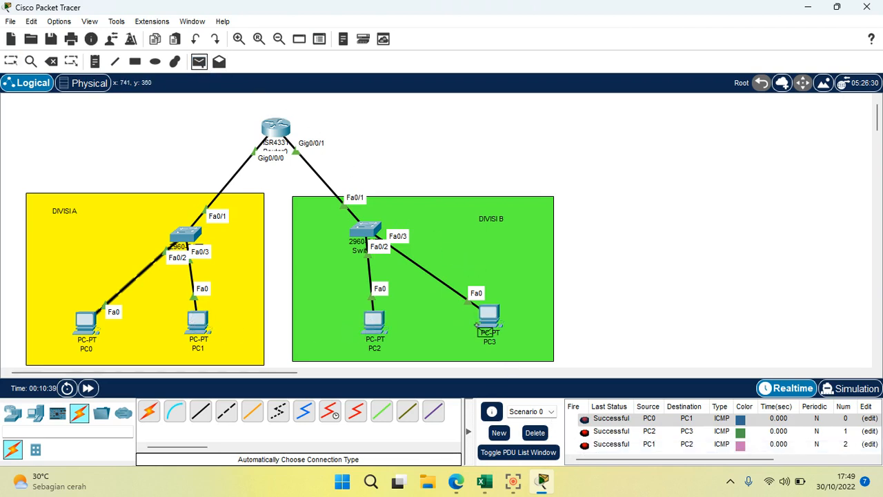
{"action": "left_click", "coordinate": [495, 321]}
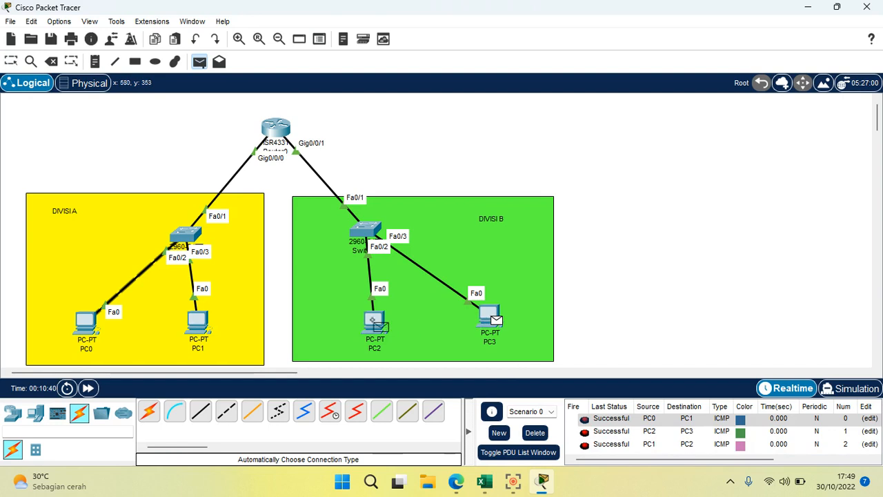
{"action": "left_click", "coordinate": [83, 330]}
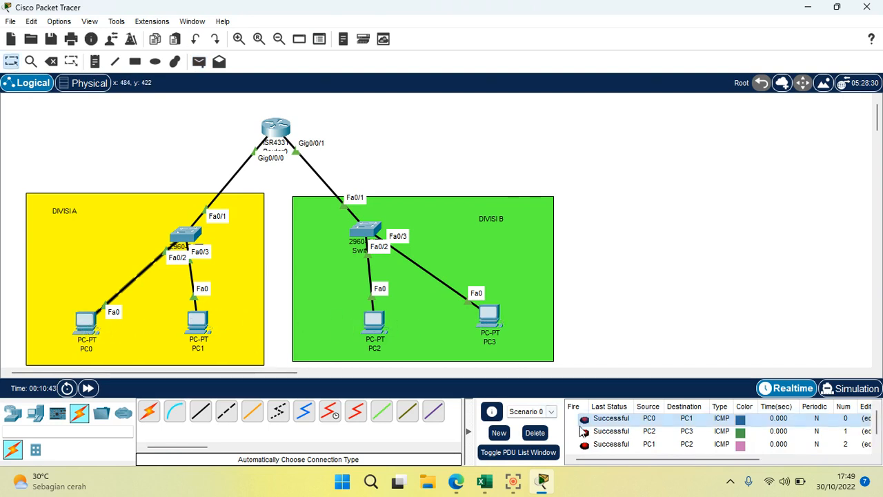
{"action": "scroll", "coordinate": [639, 445], "scroll_direction": "down", "scroll_amount": 1}
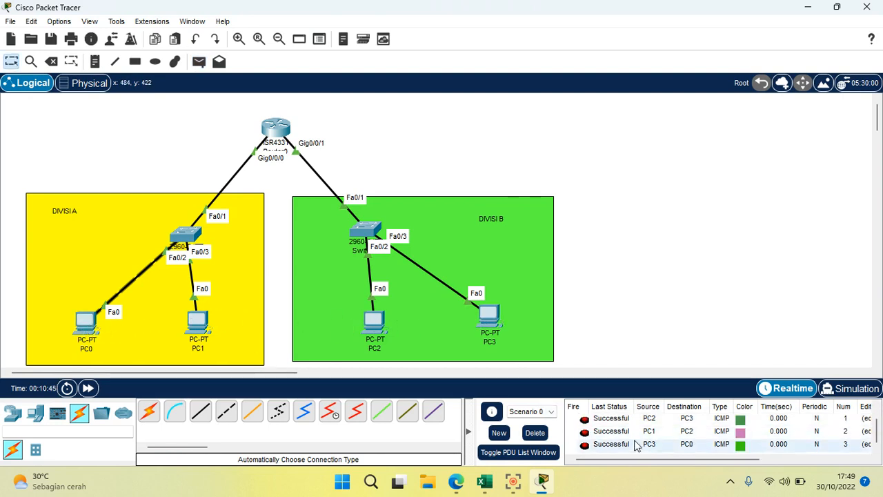
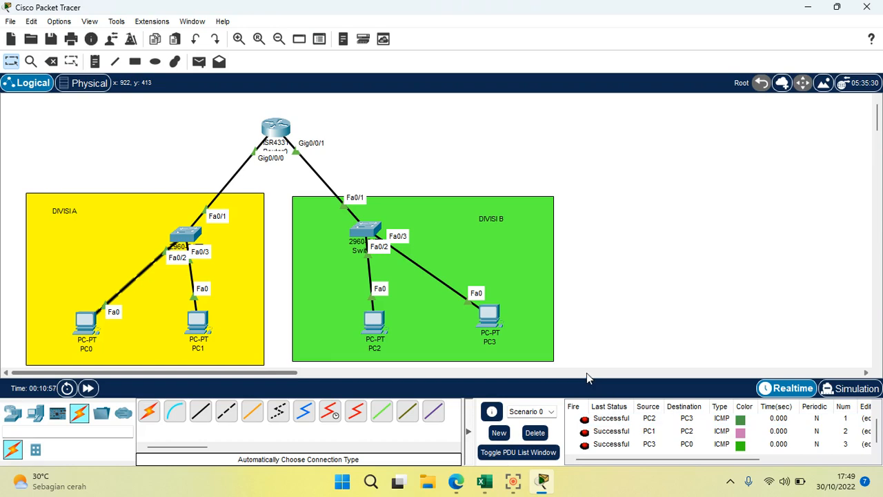
Arrange the Packet Tracer window and the Excel subnetting workbook side by side, and bring the rows above the subnet table into view.
{"action": "mouse_move", "coordinate": [491, 485]}
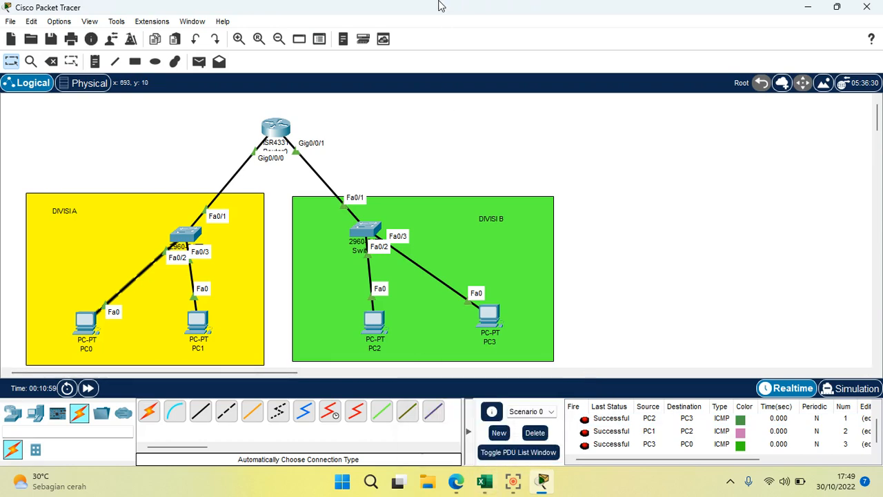
{"action": "left_click_drag", "start_coordinate": [448, 7], "coordinate": [882, 136]}
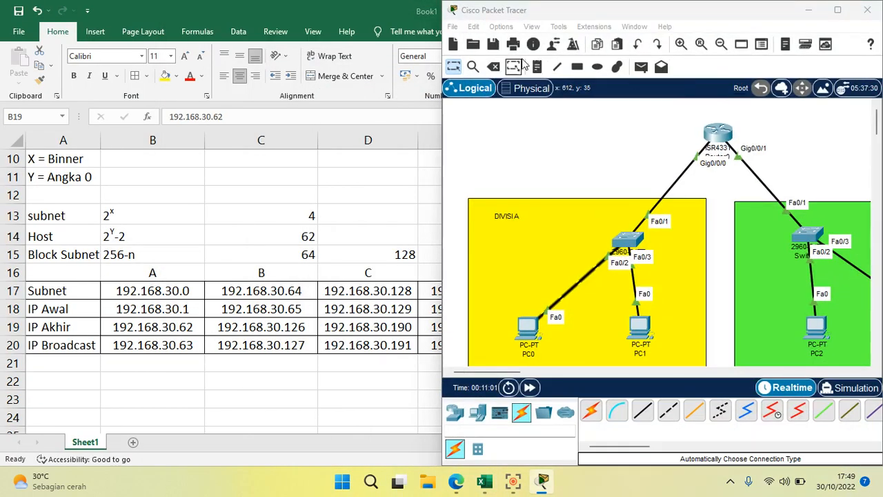
{"action": "left_click", "coordinate": [168, 165]}
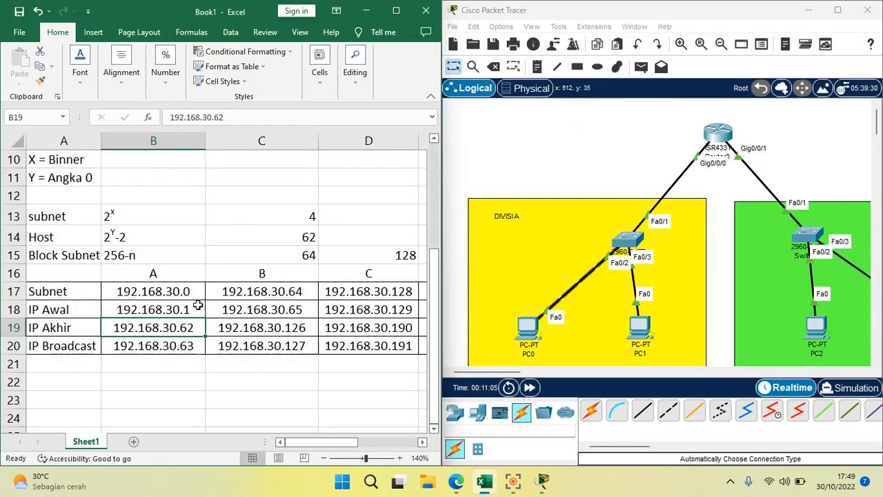
{"action": "scroll", "coordinate": [198, 304], "scroll_direction": "up", "scroll_amount": 1}
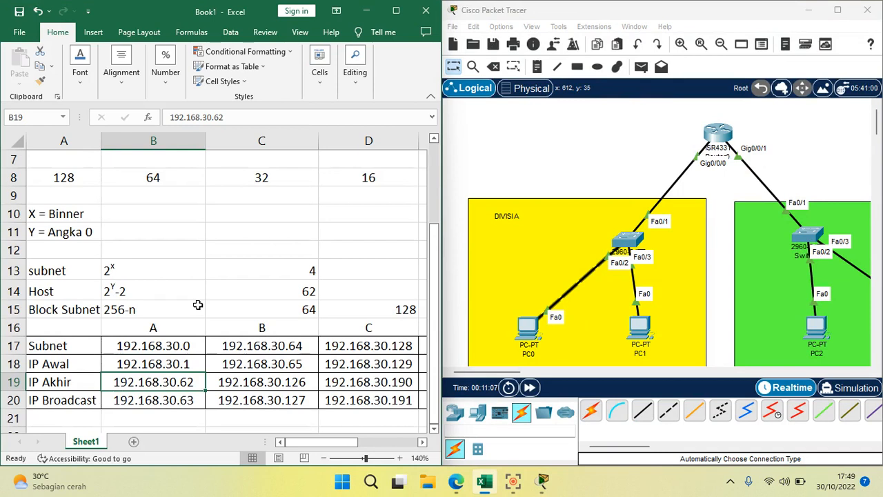